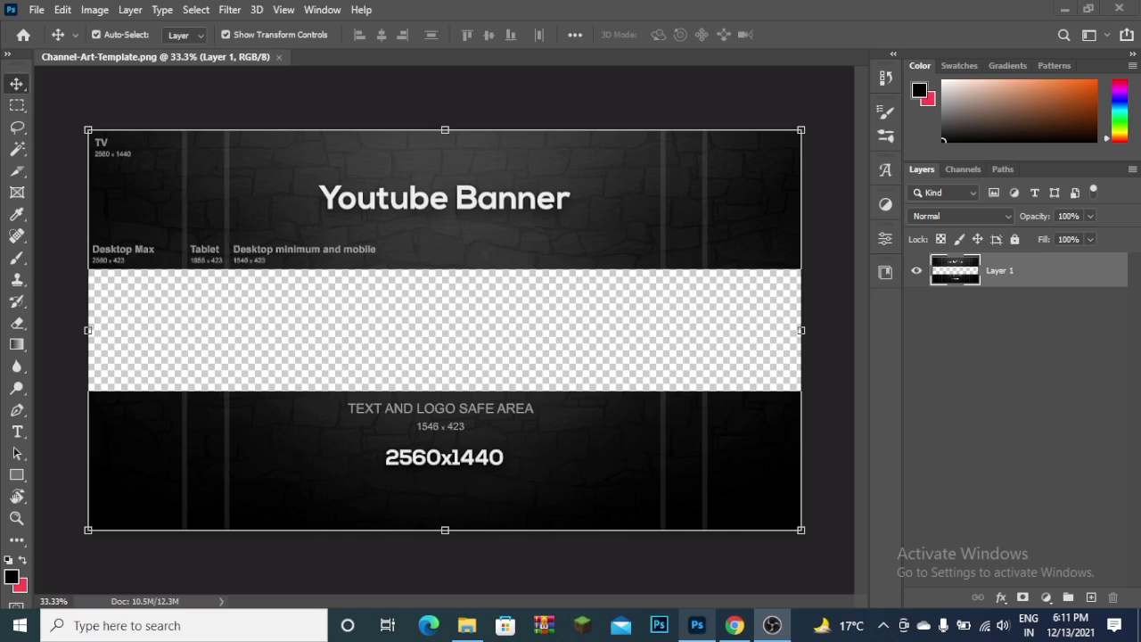
- Lock the template's Layer 1 and place a new empty Layer 2 beneath it
click(698, 625)
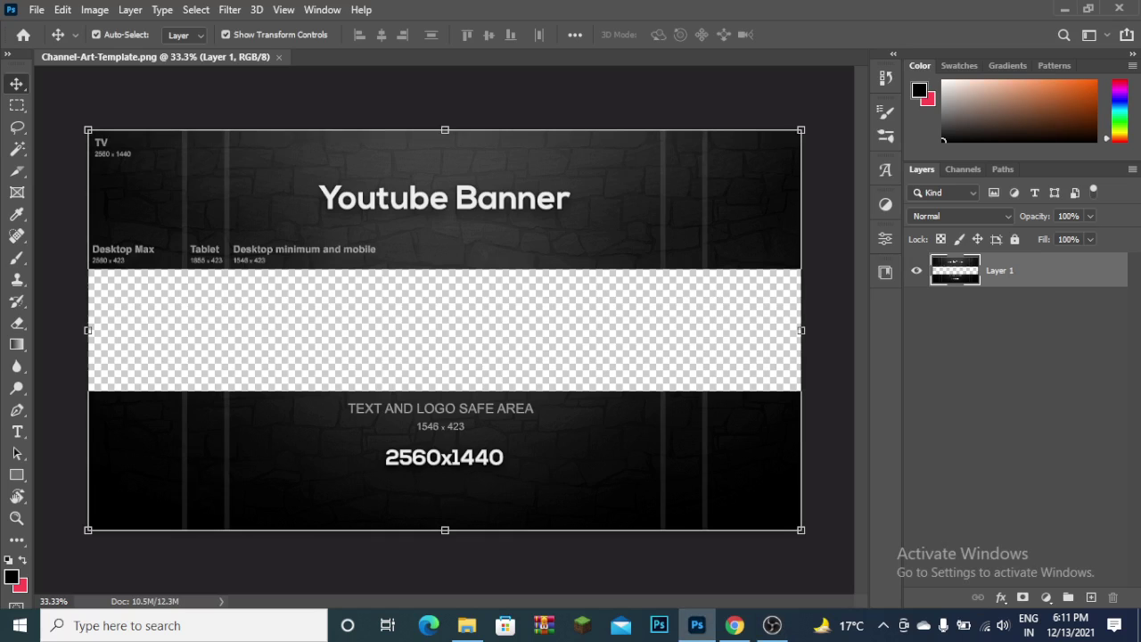
key(ctrl+t)
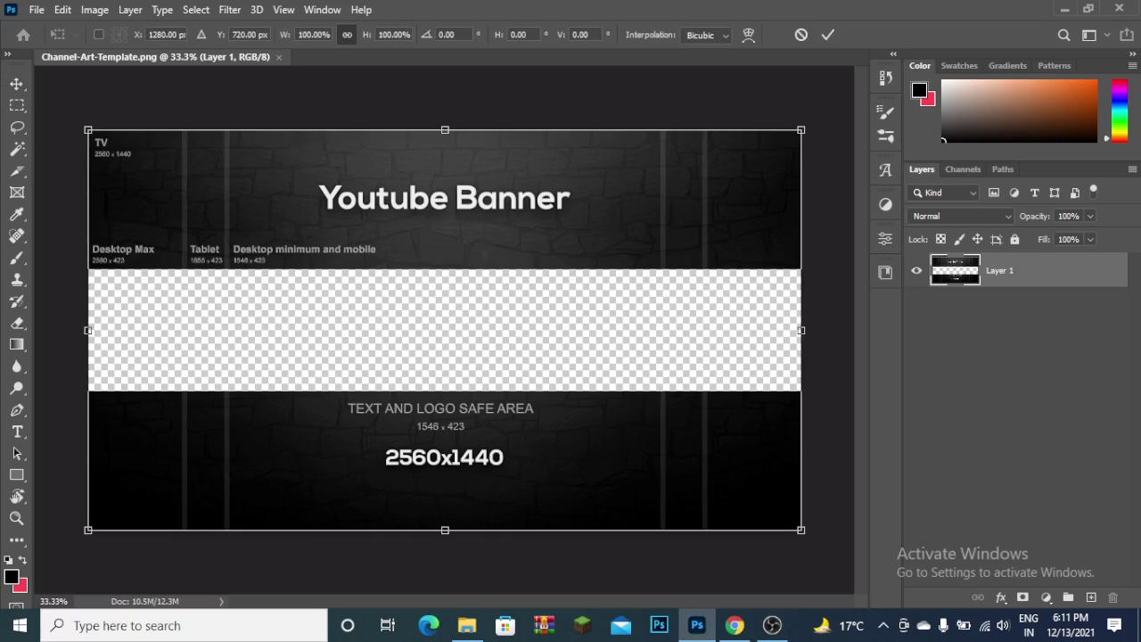
key(Return)
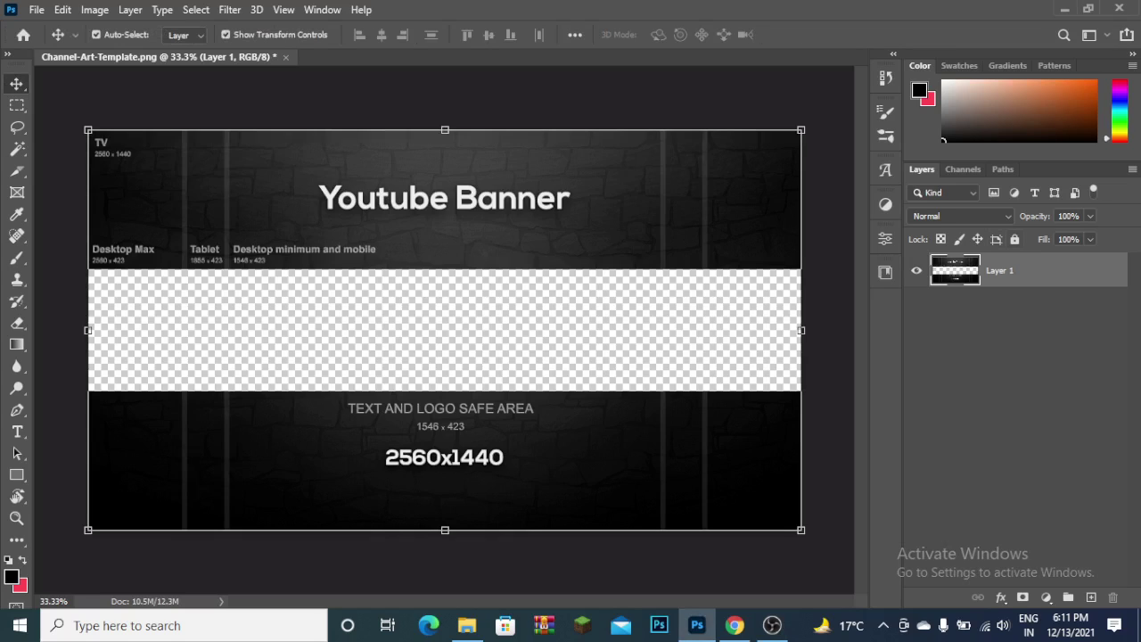
click(1015, 239)
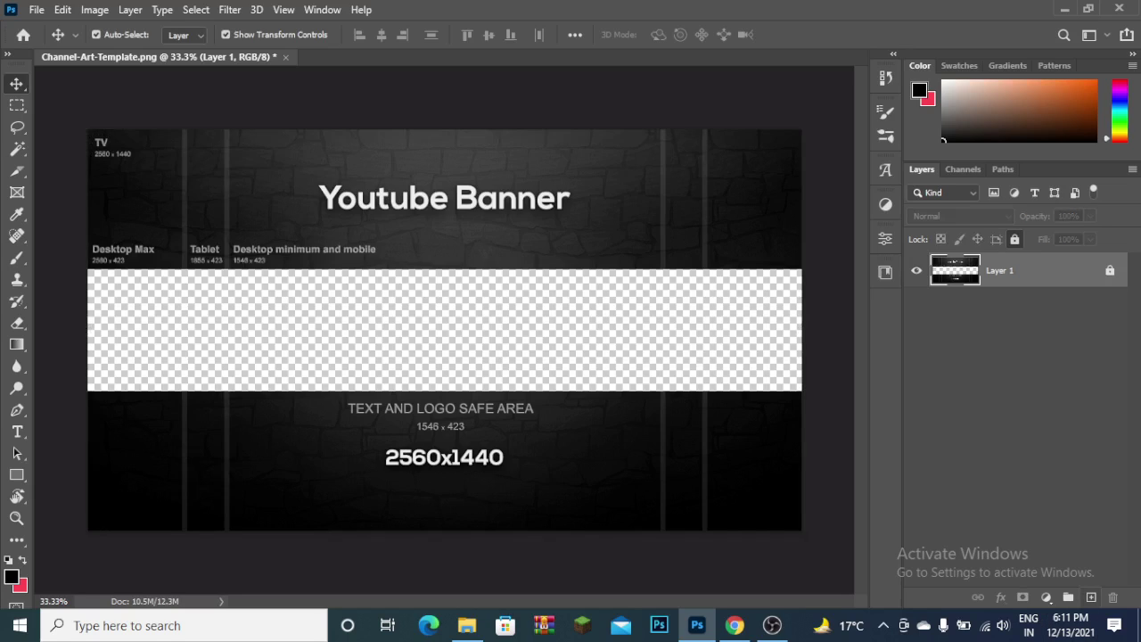
click(1092, 598)
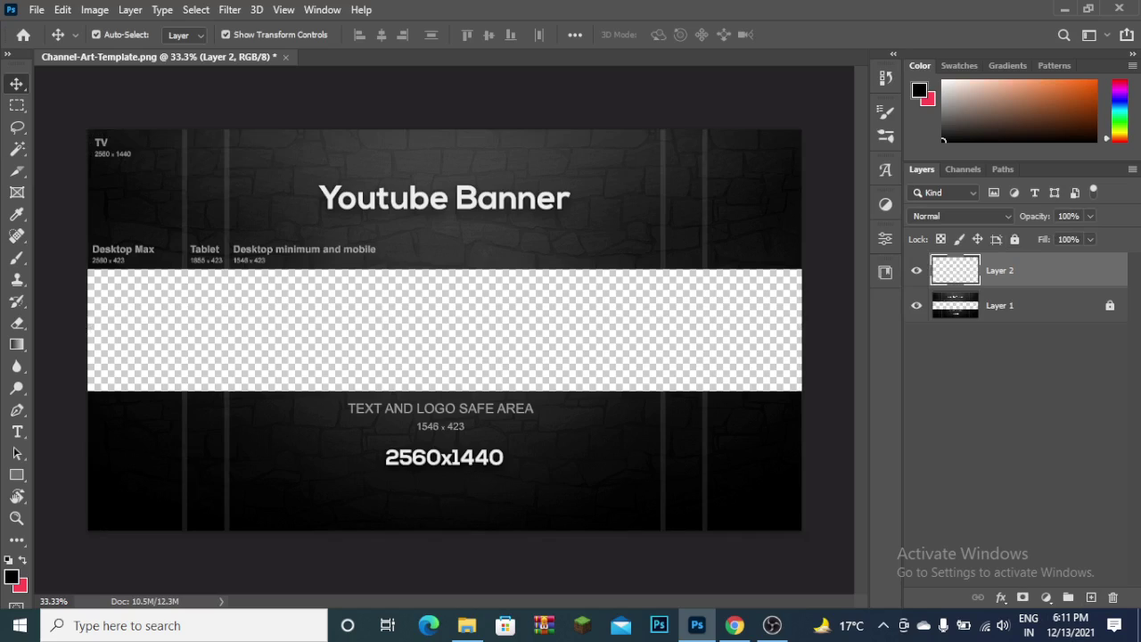
drag(1000, 270, 999, 339)
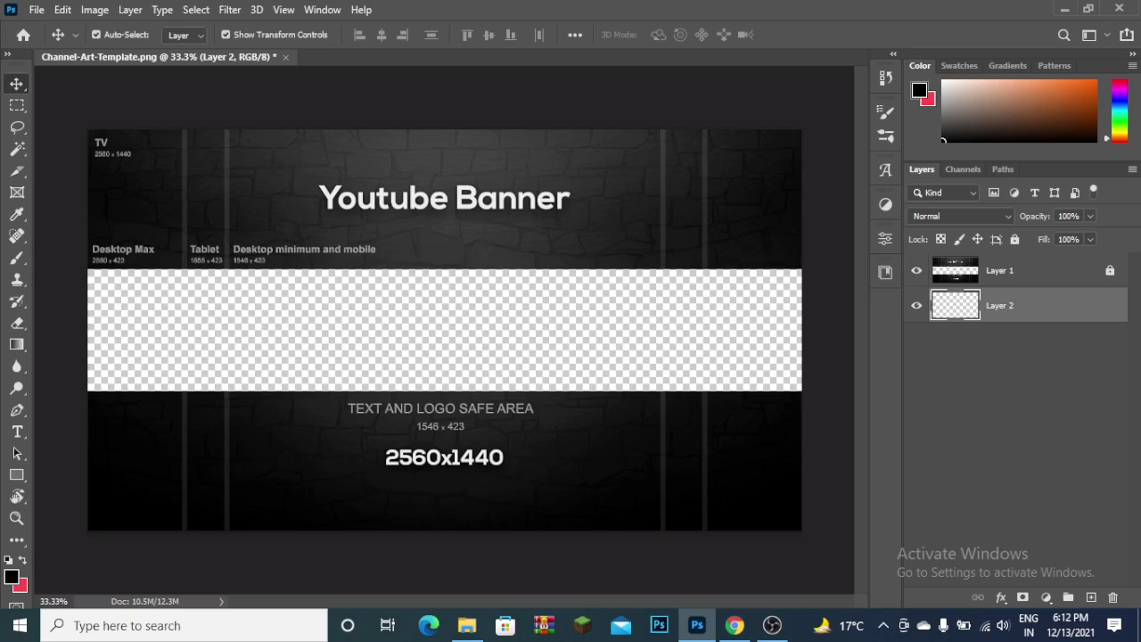
- Fill a pink rectangle over the band's left half on Layer 2, then move it to the right half
key(m)
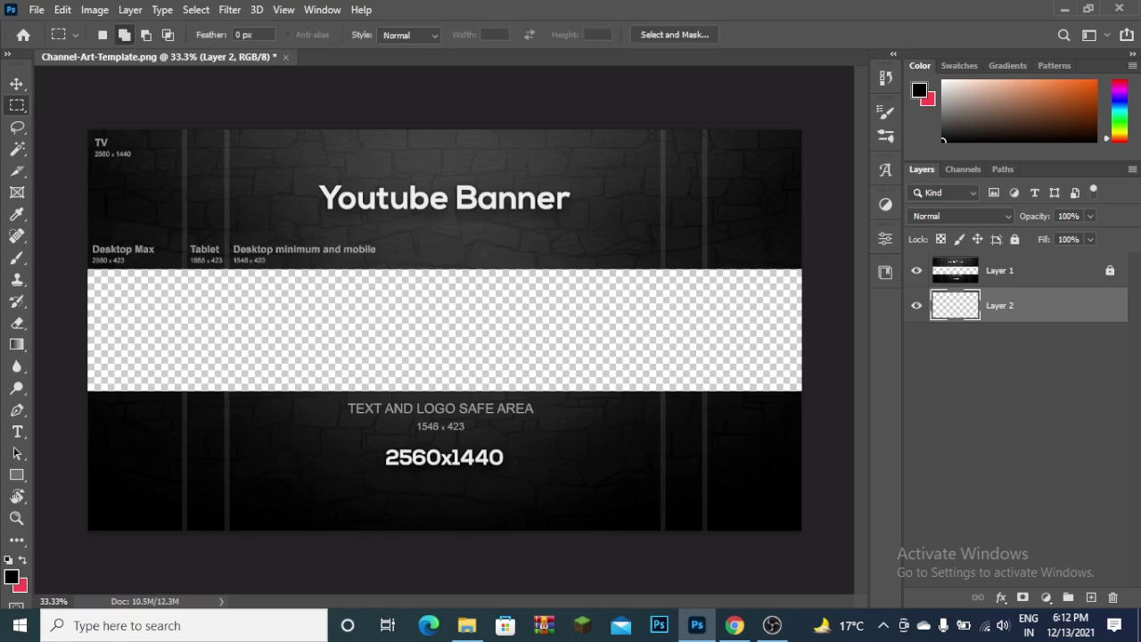
mouse_move(88, 253)
mouse_down()
mouse_move(455, 468)
mouse_move(427, 436)
mouse_move(447, 404)
mouse_up()
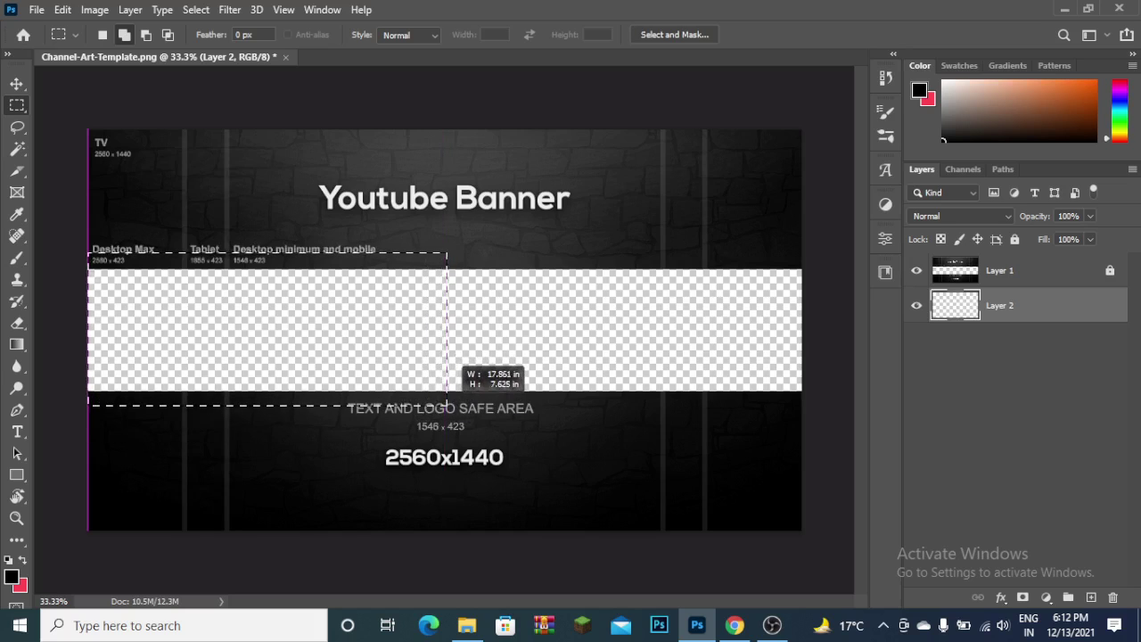
drag(446, 404, 441, 393)
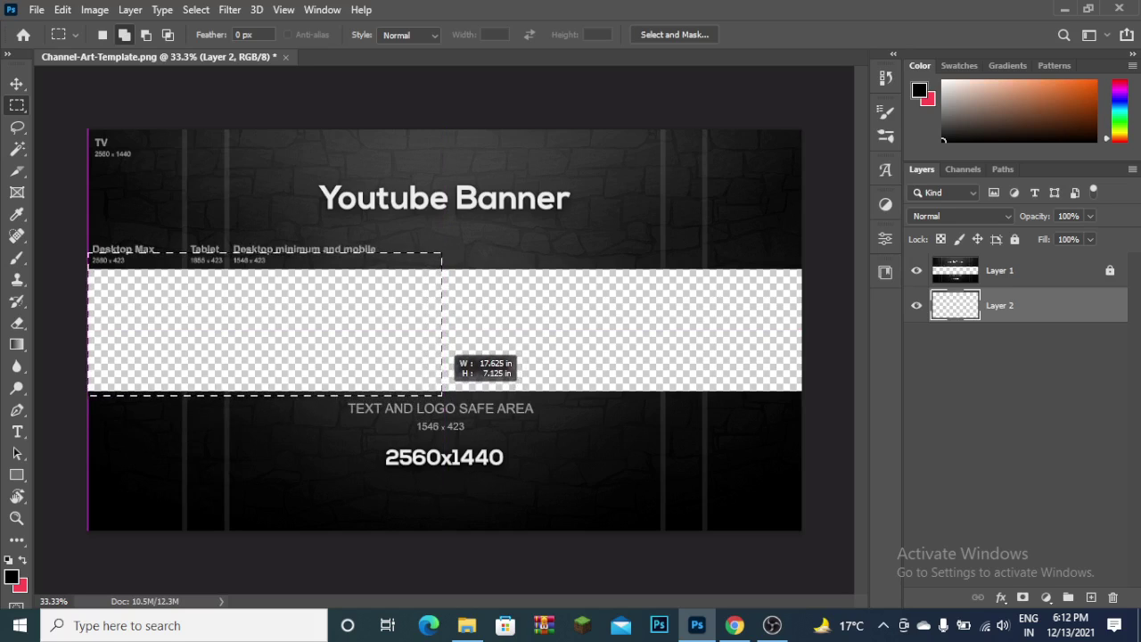
drag(441, 394, 445, 394)
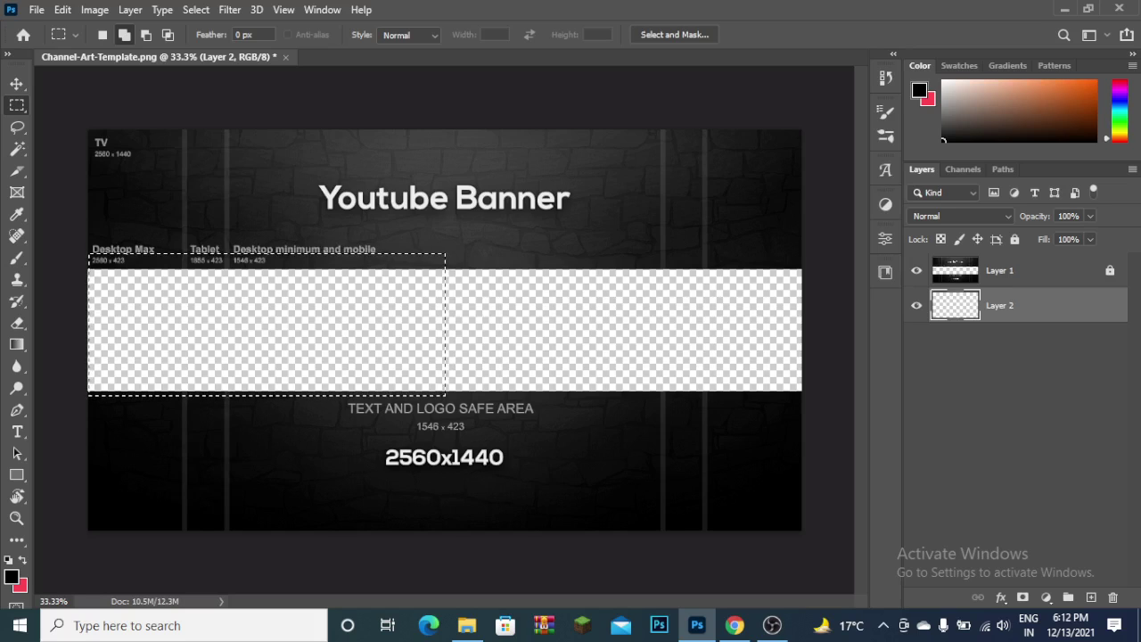
key(ctrl+BackSpace)
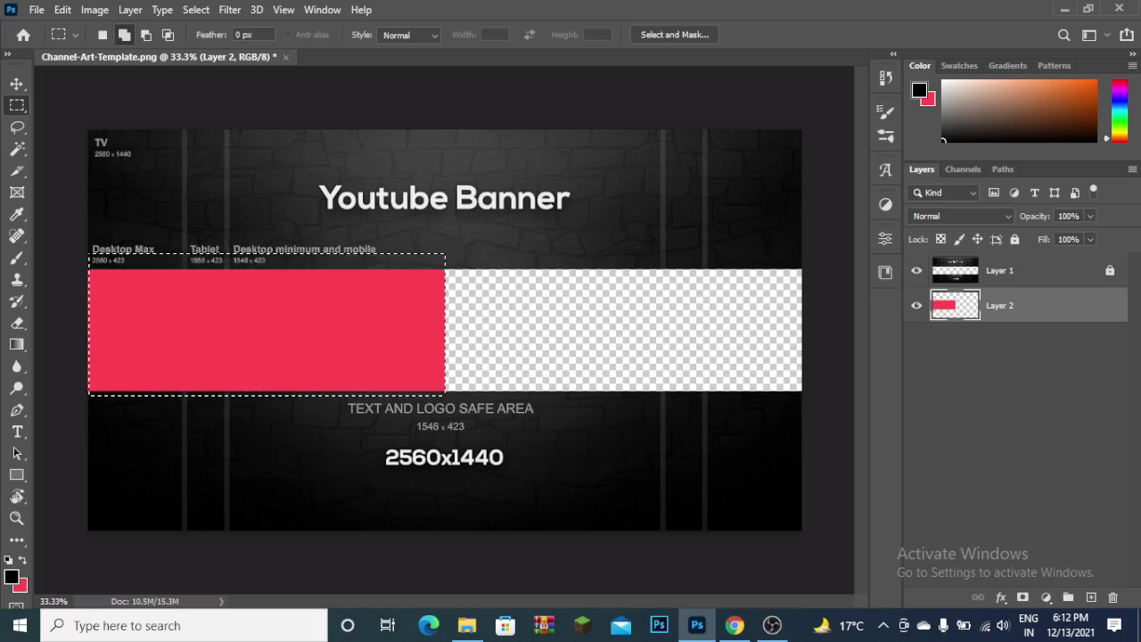
key(v)
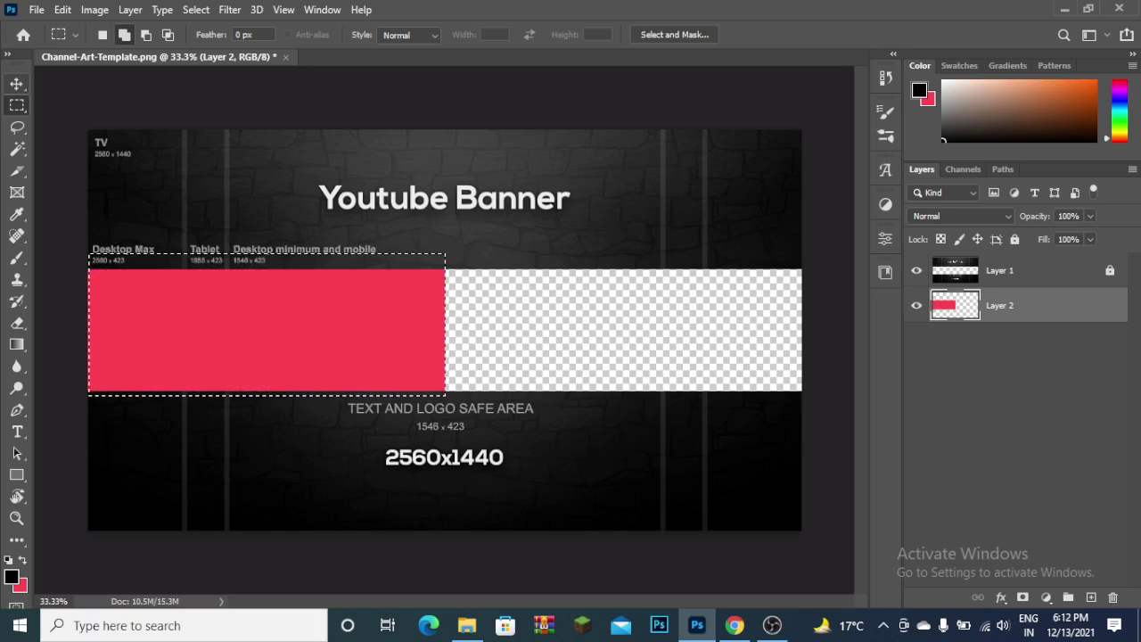
mouse_move(268, 313)
mouse_down()
mouse_move(639, 314)
mouse_move(625, 314)
mouse_up()
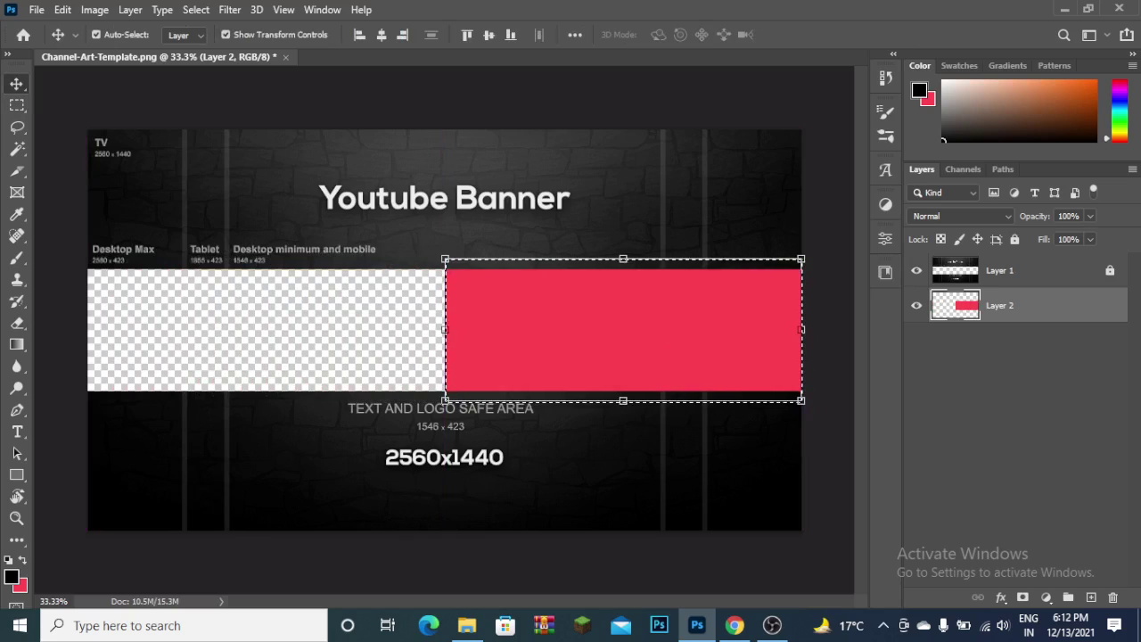
- Duplicate the pink rectangle as Layer 2 copy and move it to the band's left half
key(ctrl+d)
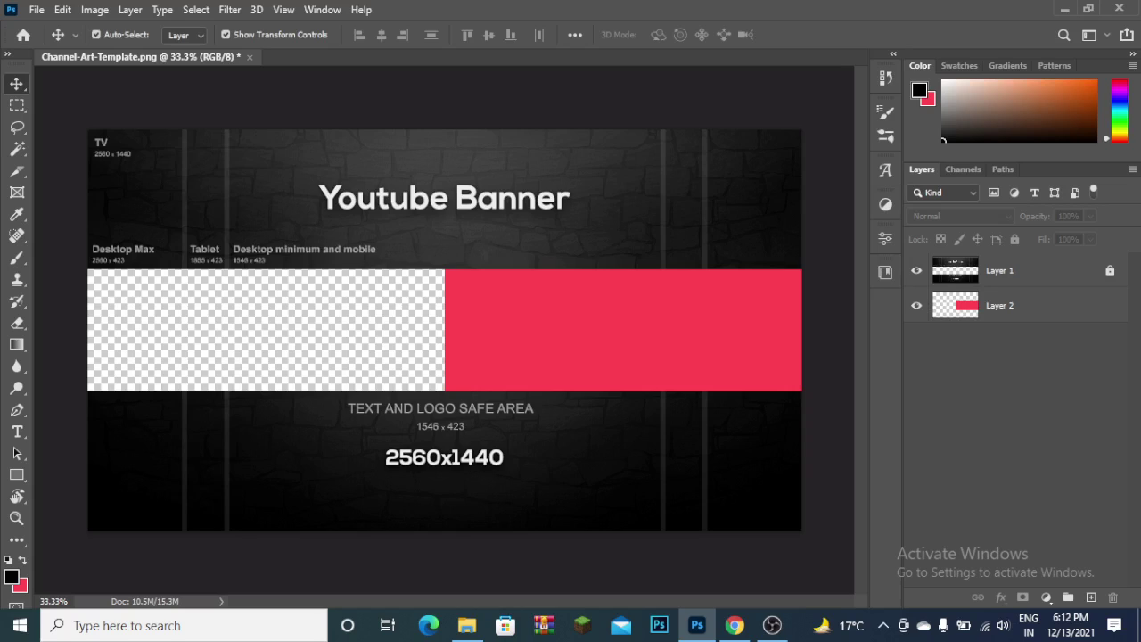
click(624, 330)
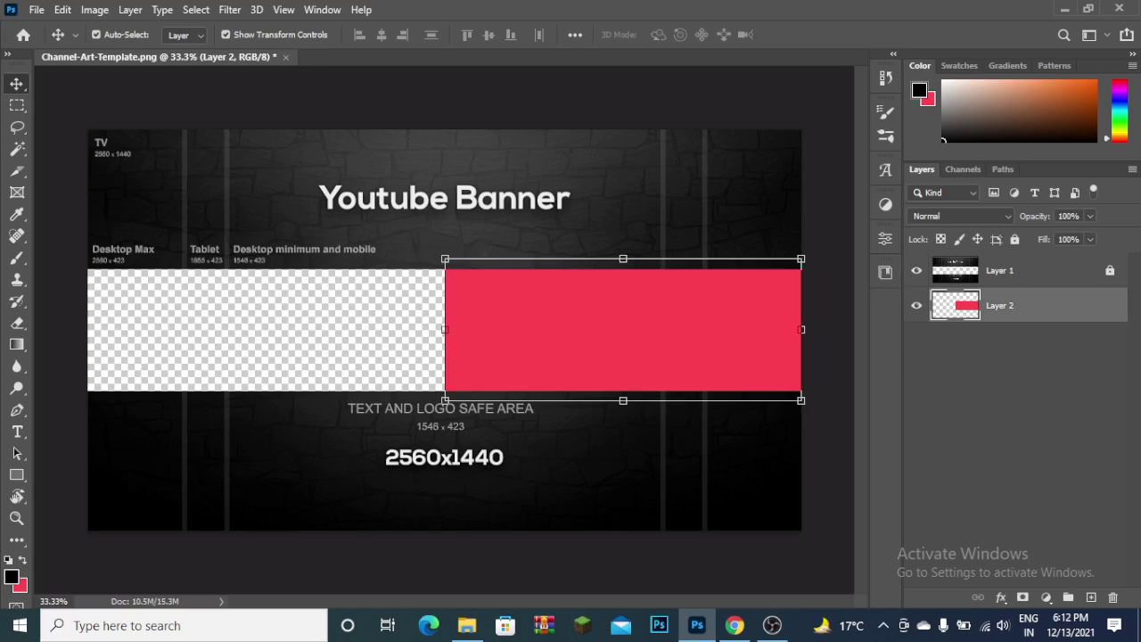
key(ctrl+j)
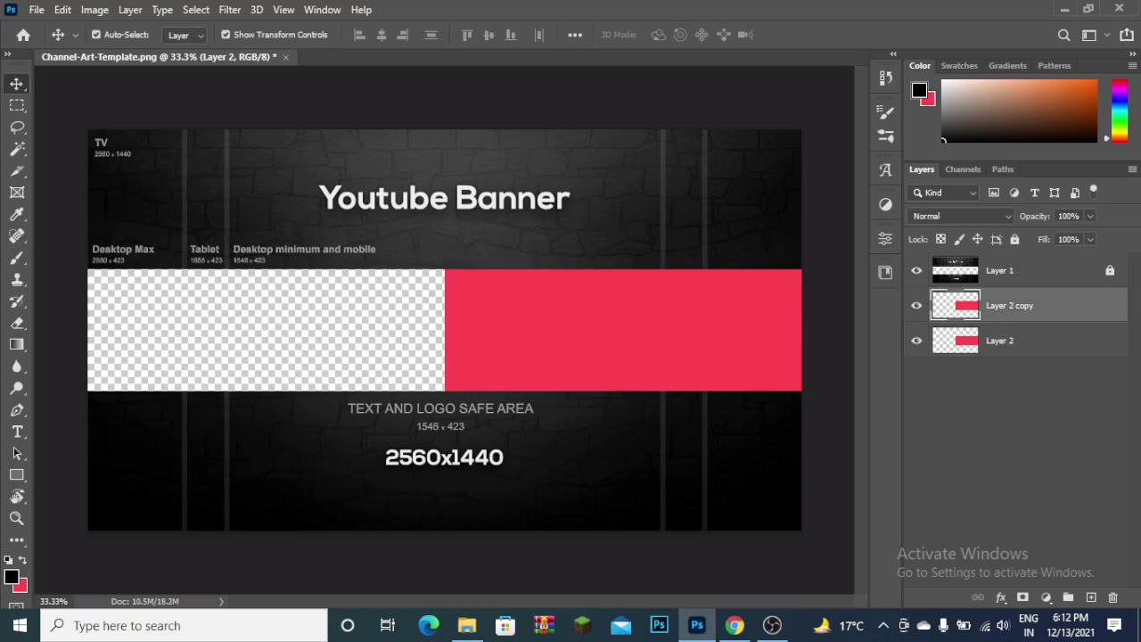
drag(624, 330, 281, 337)
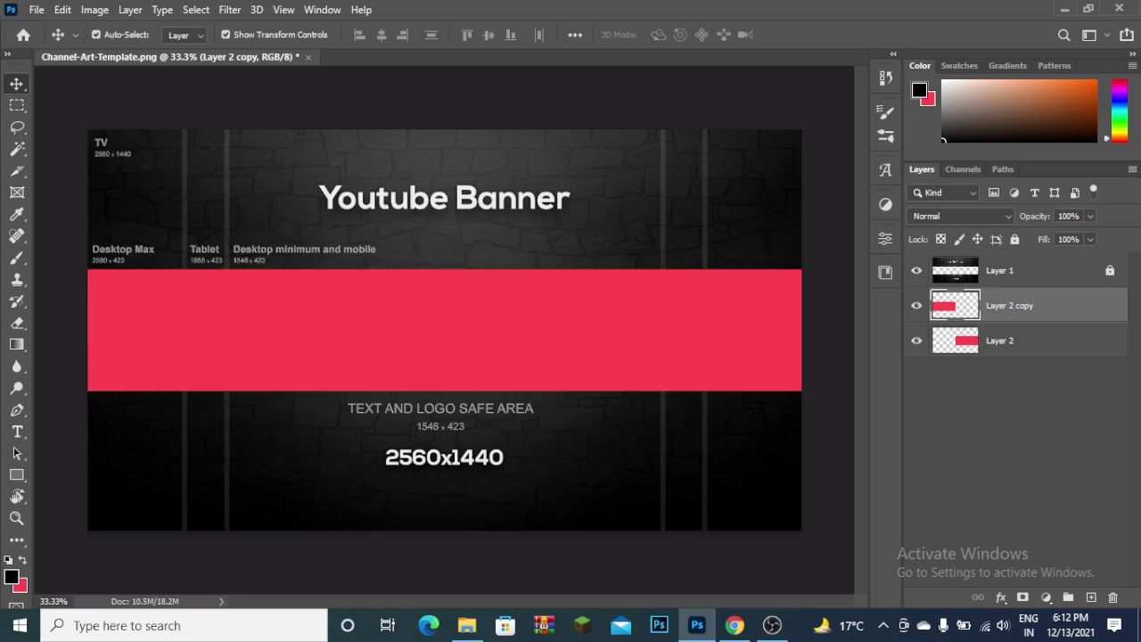
key(ctrl+t)
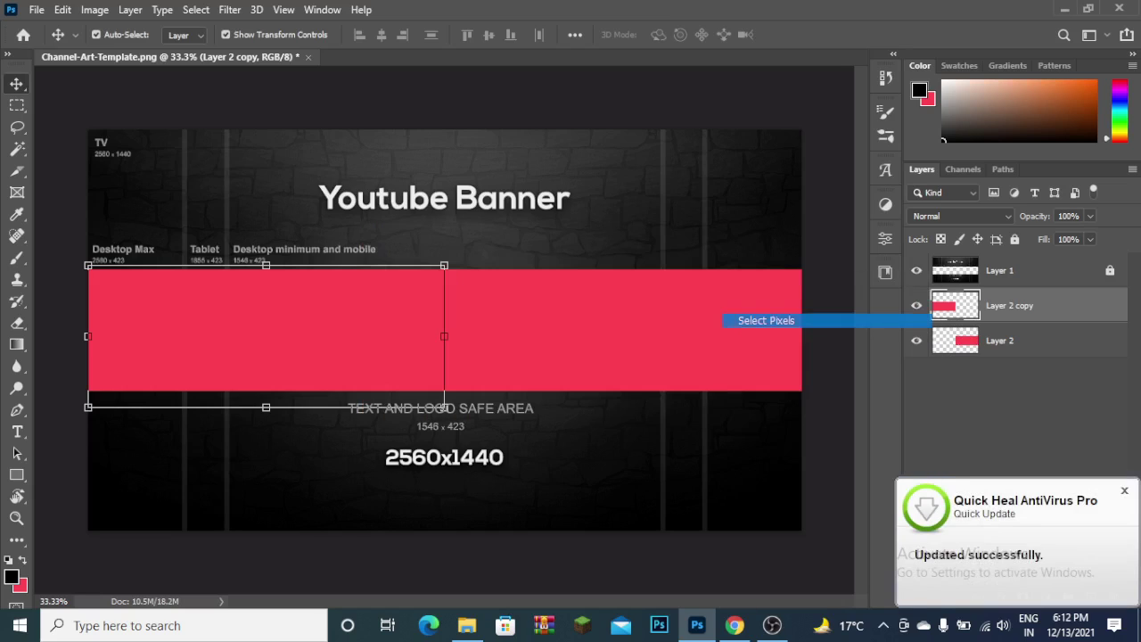
- Recolour the left block dark grey (3f3f3e), then switch to the valorant banner pack folder
ctrl+click(955, 306)
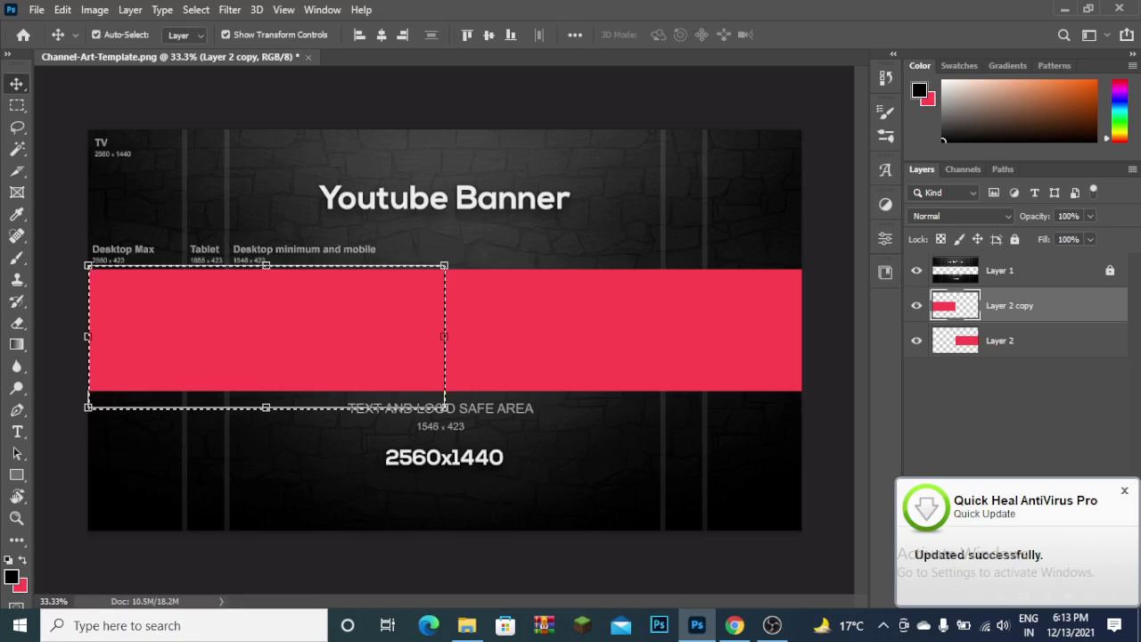
key(x)
key(ctrl+BackSpace)
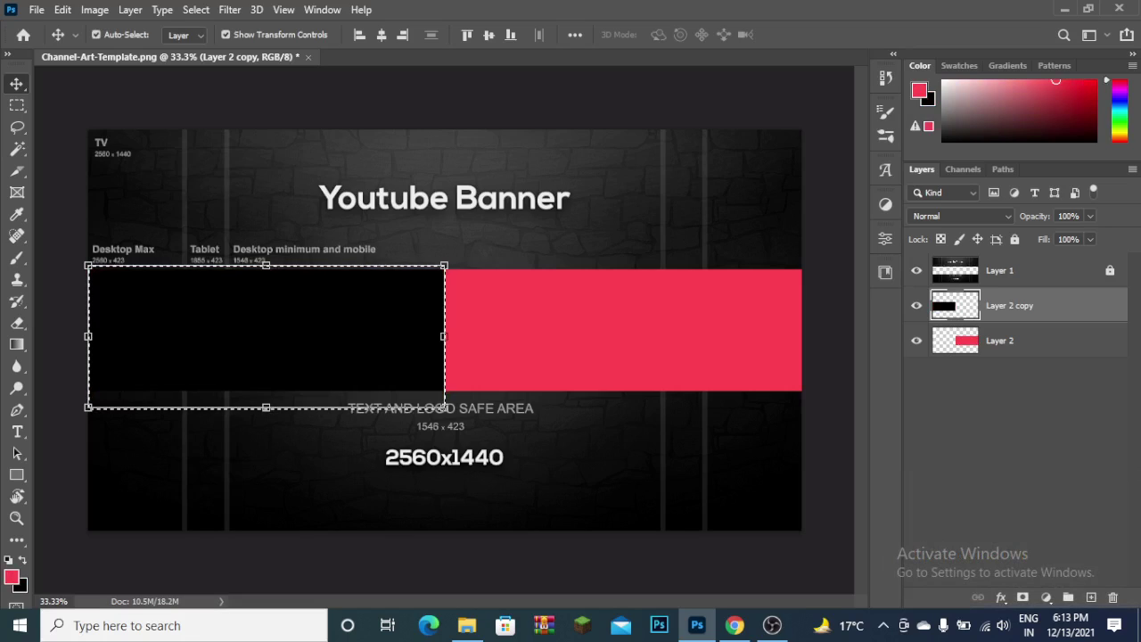
click(20, 586)
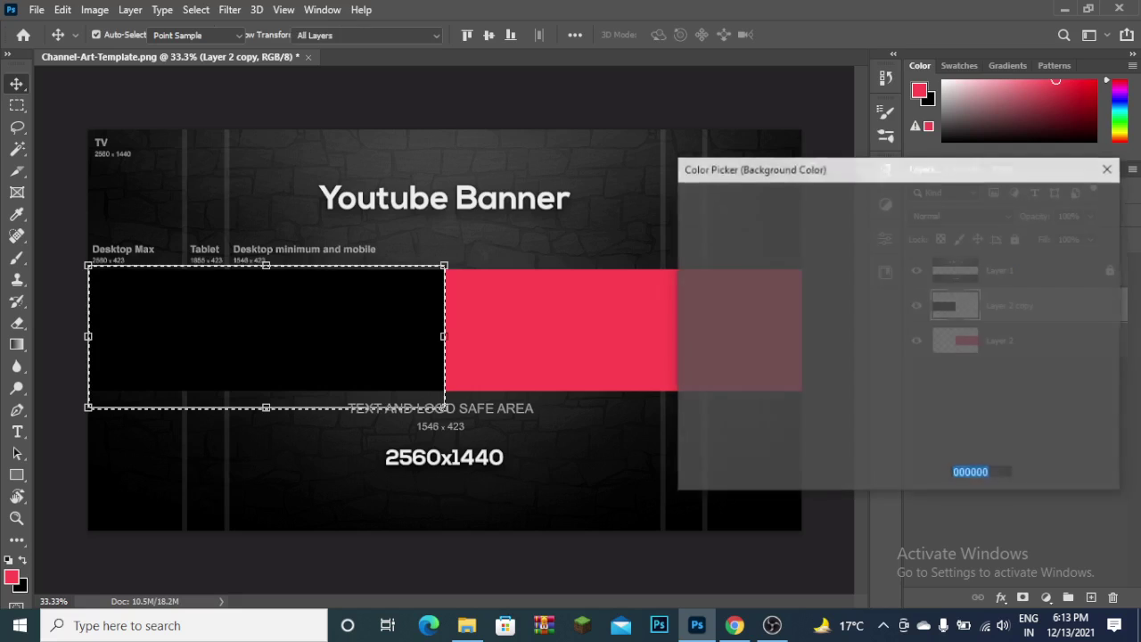
text(393939)
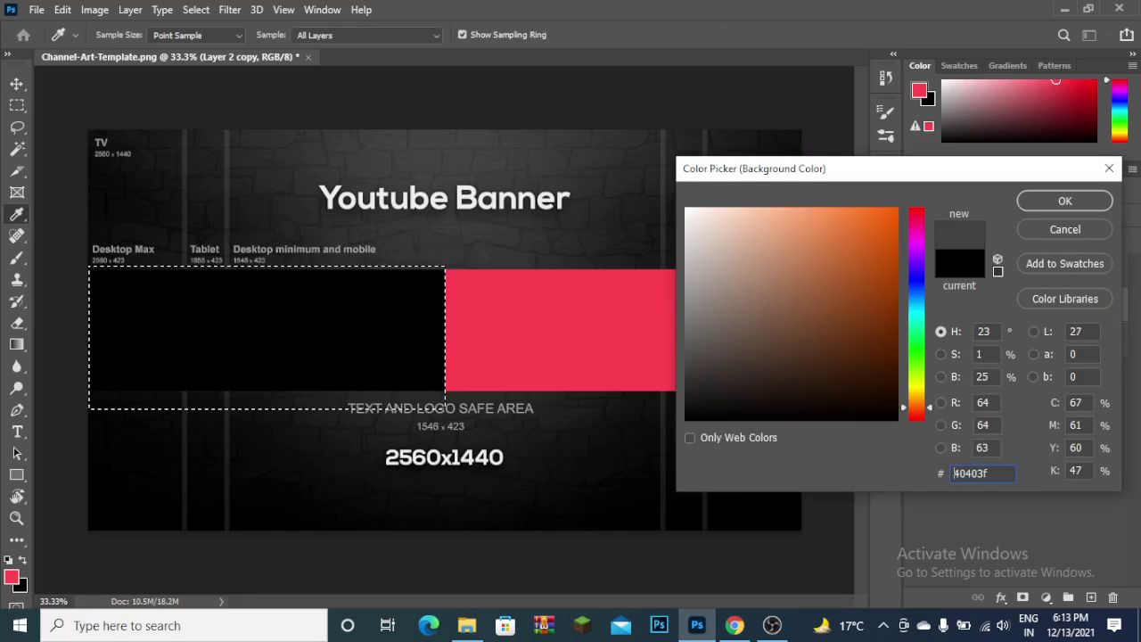
text(3f3f3e)
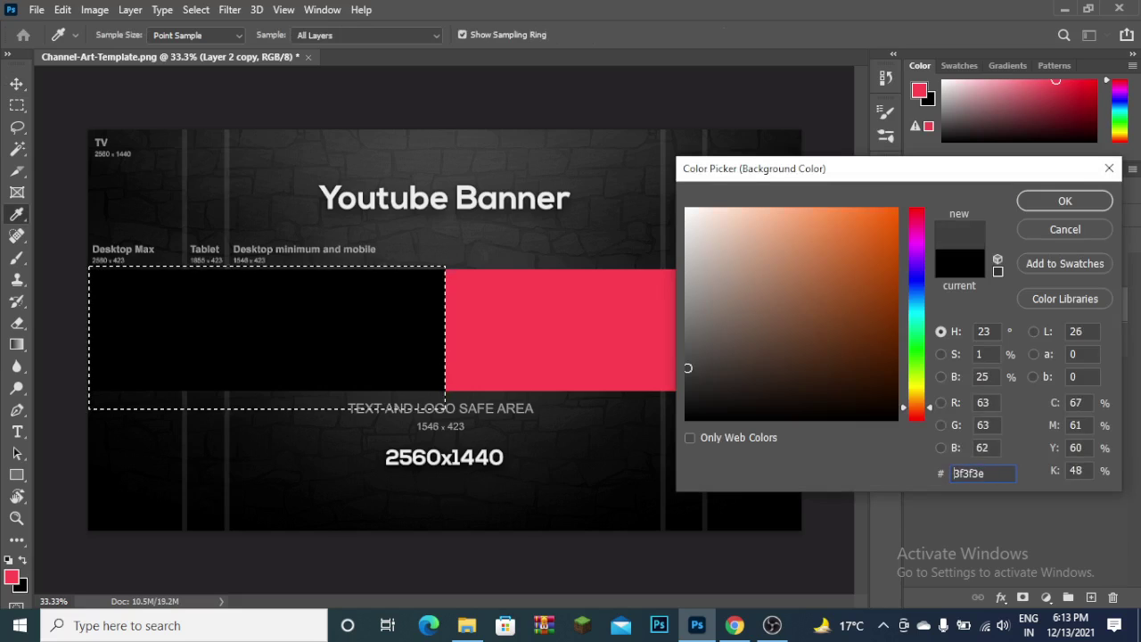
click(1061, 200)
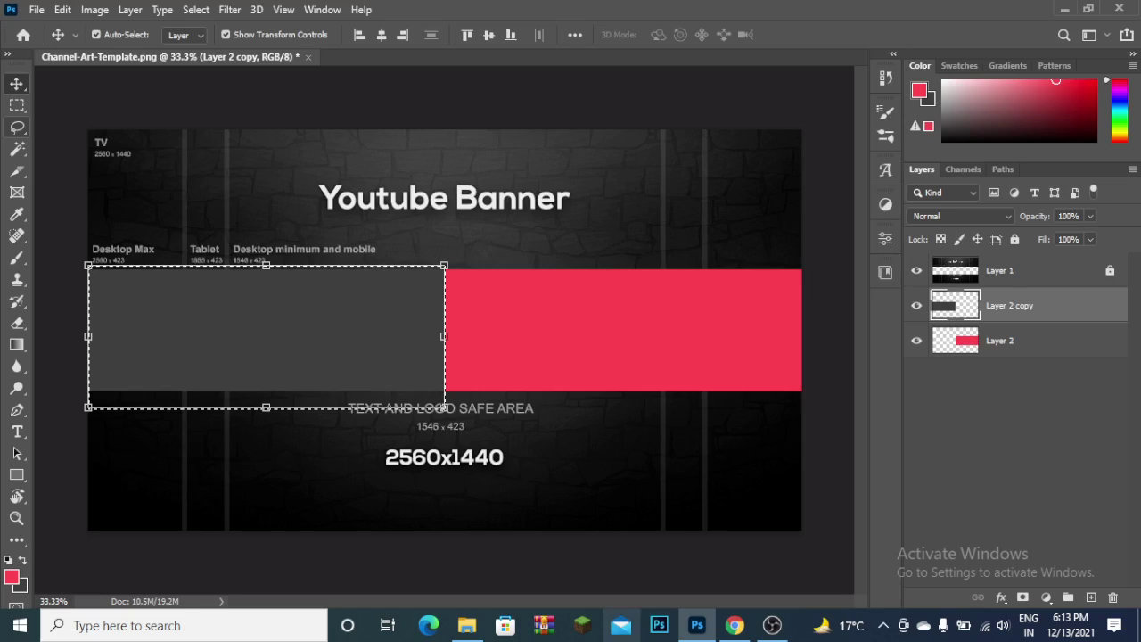
click(467, 625)
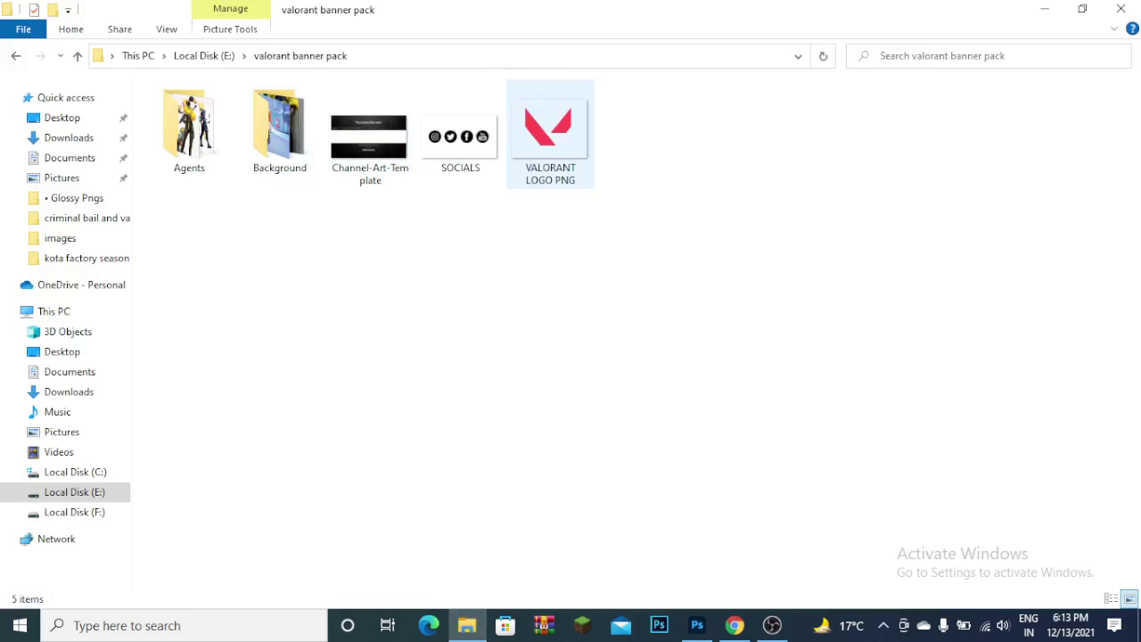
drag(550, 134, 707, 586)
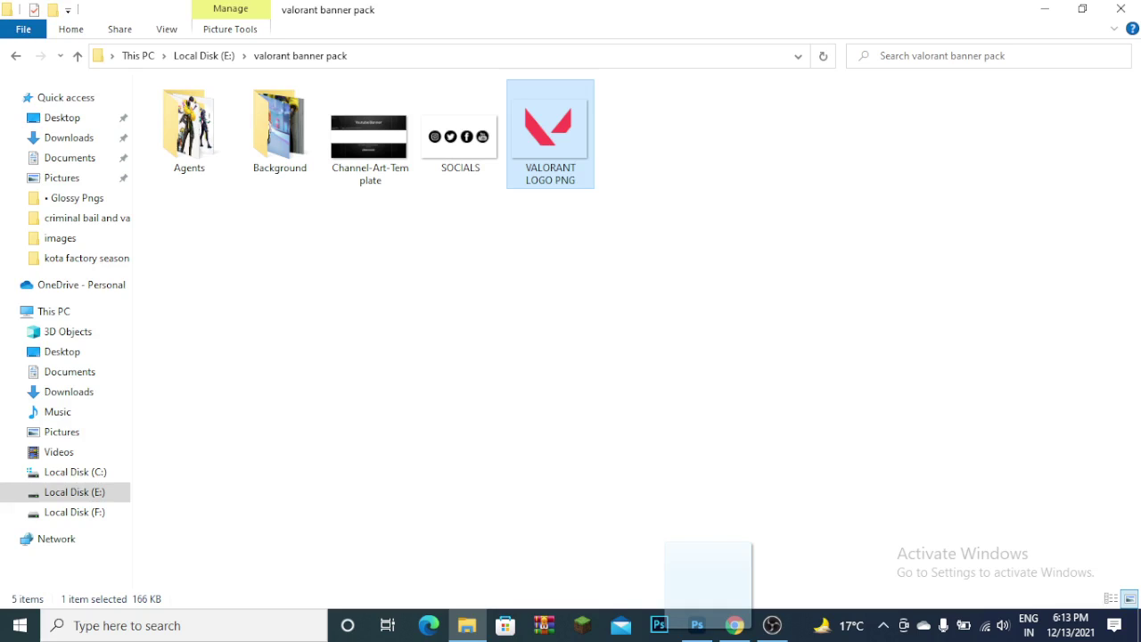
click(697, 625)
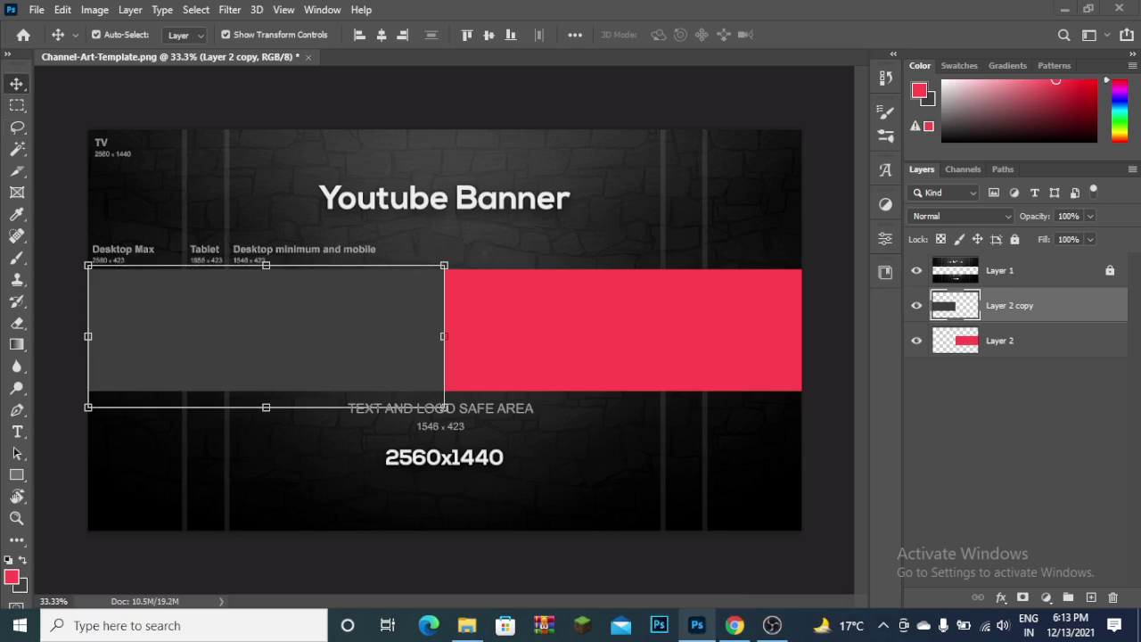
right_click(698, 625)
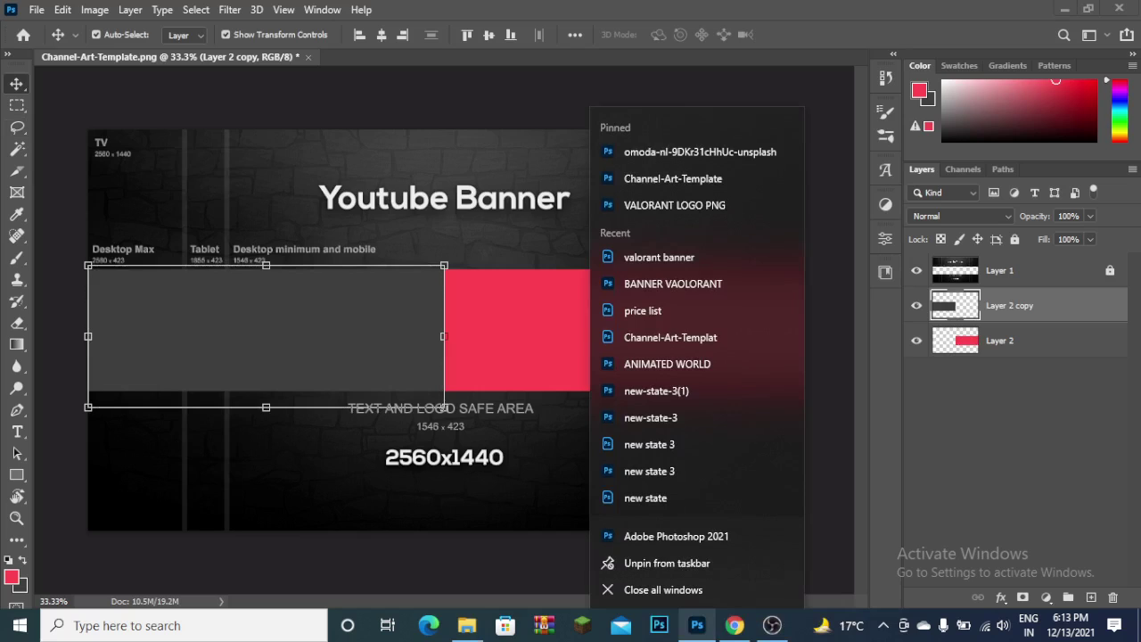
- Place the VALORANT LOGO PNG at 16.21% on the grey band and duplicate its layer
click(468, 625)
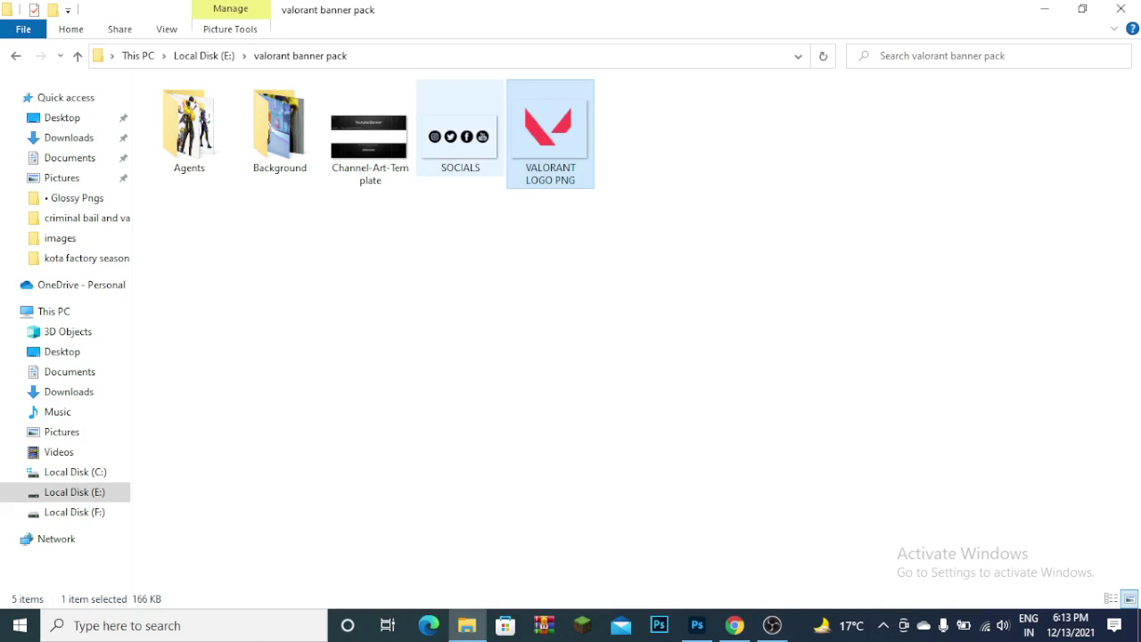
drag(550, 134, 697, 615)
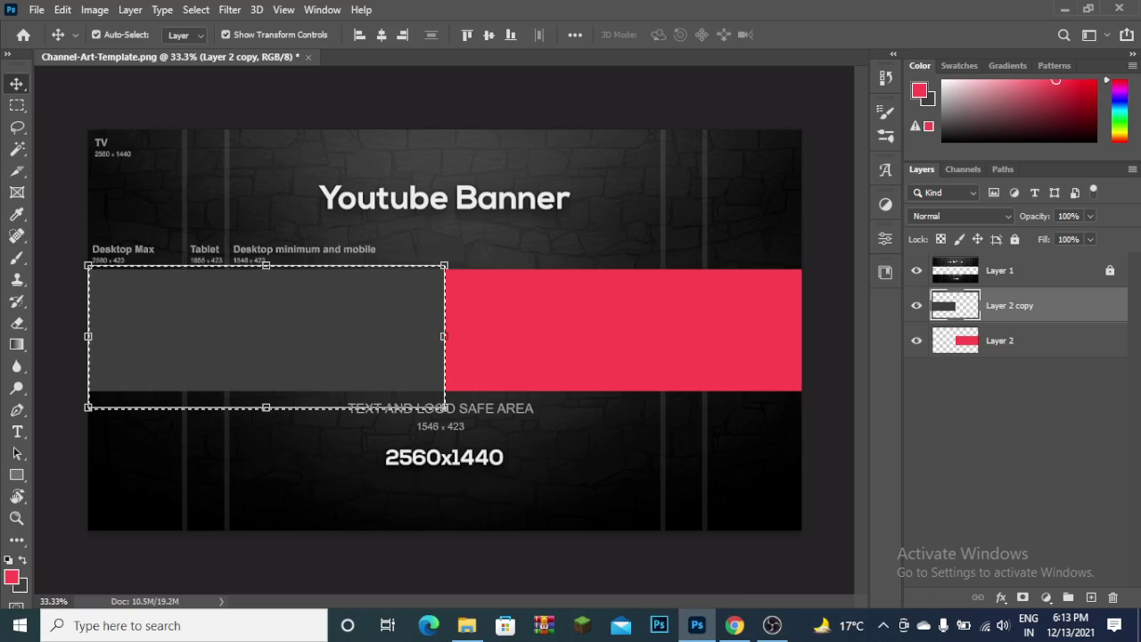
drag(697, 615, 266, 337)
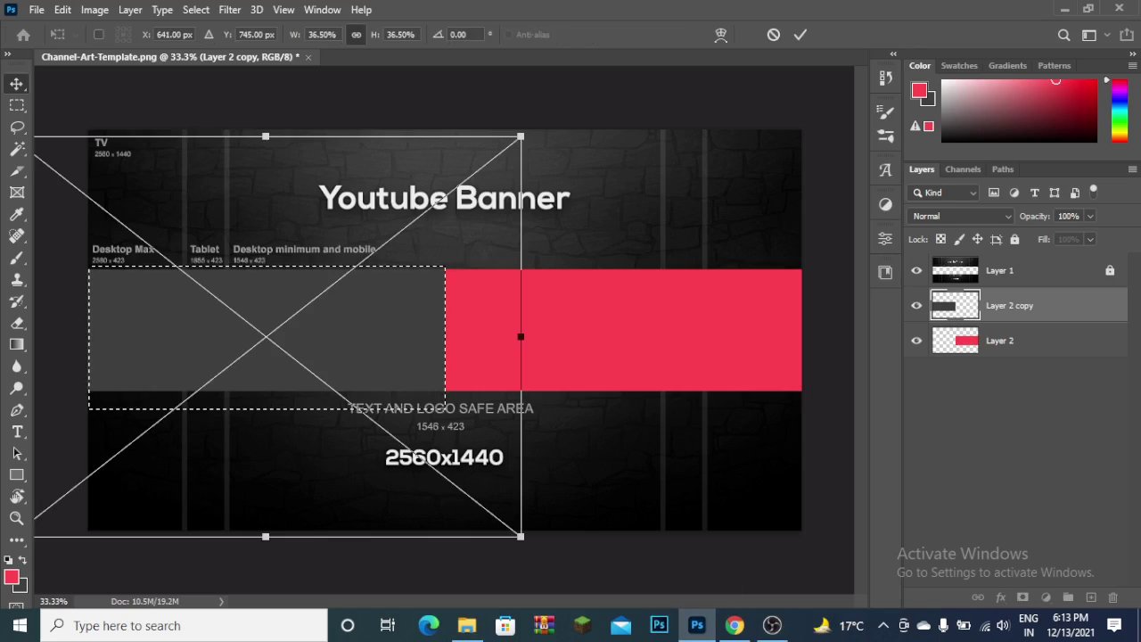
drag(356, 317, 562, 310)
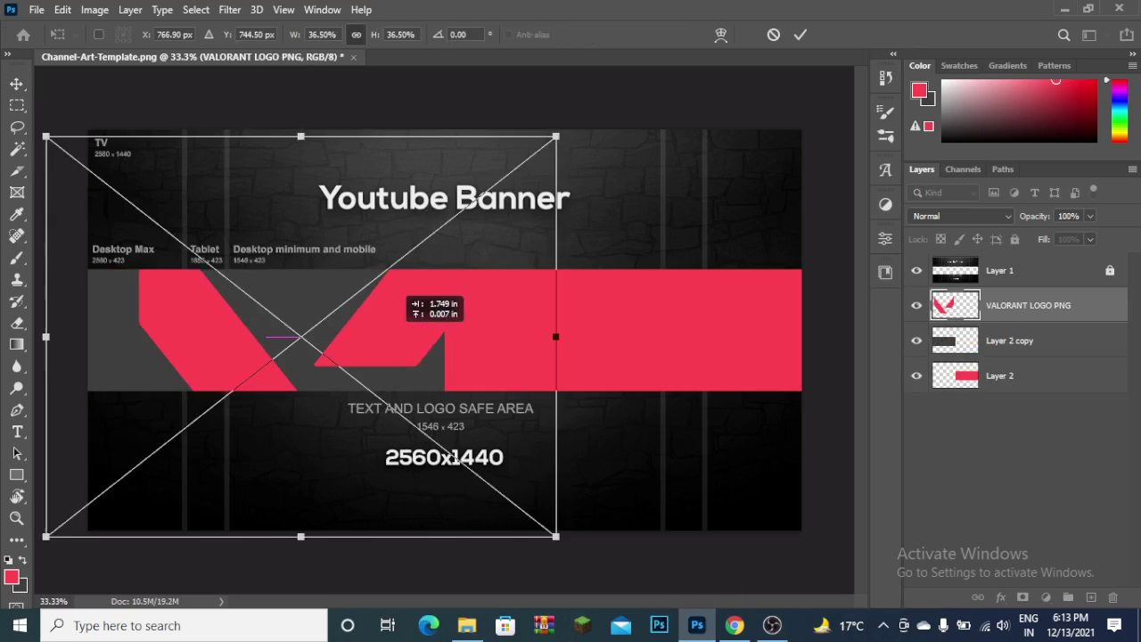
drag(727, 530, 442, 305)
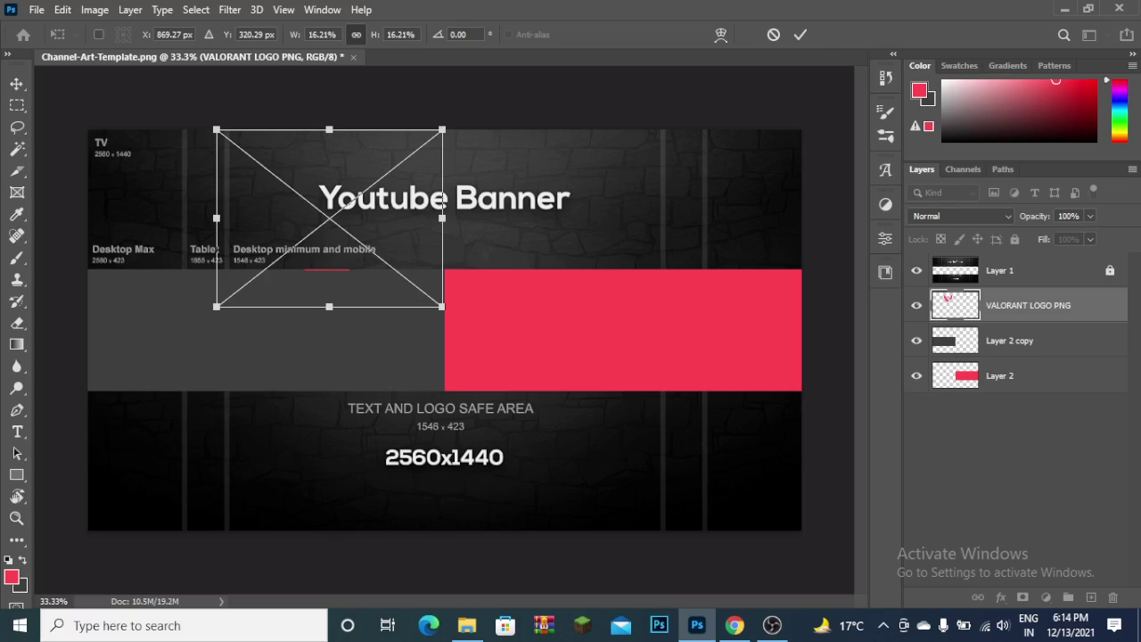
drag(347, 161, 475, 288)
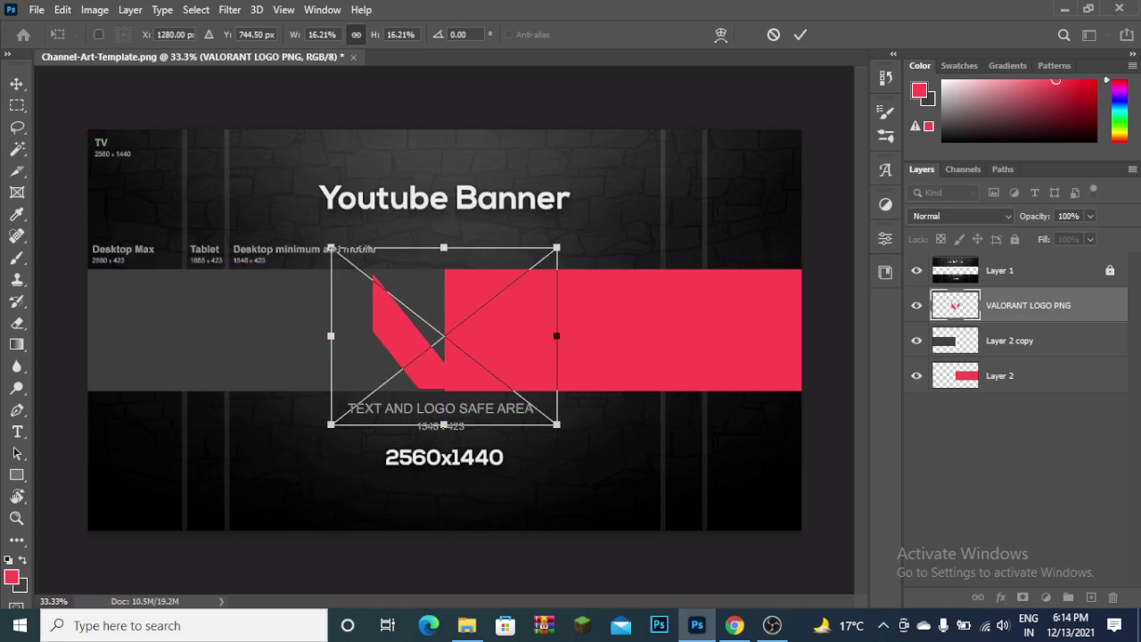
text(1)
key(Return)
key(ctrl+j)
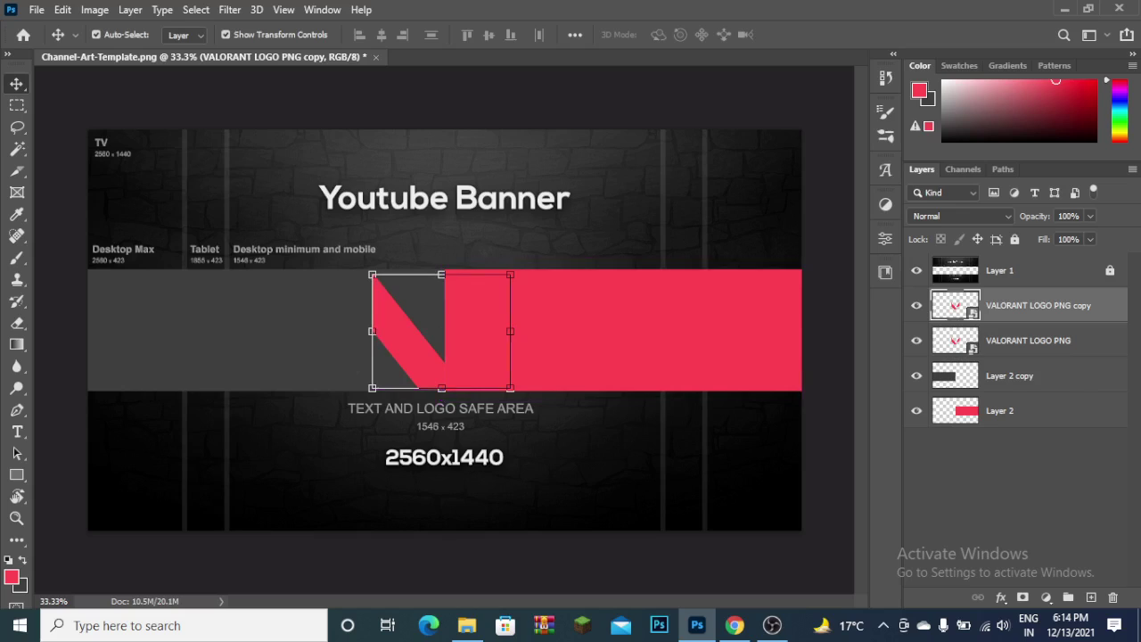
- Hide the logo copy and rasterize the original logo layer with the Eraser
click(917, 305)
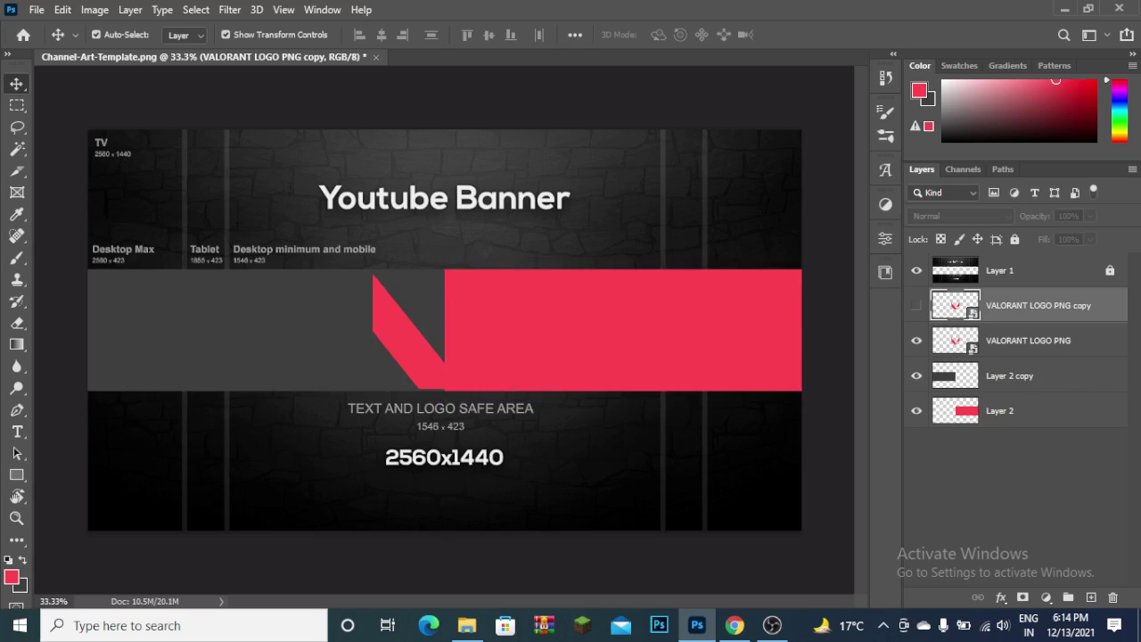
key(alt+bracketleft)
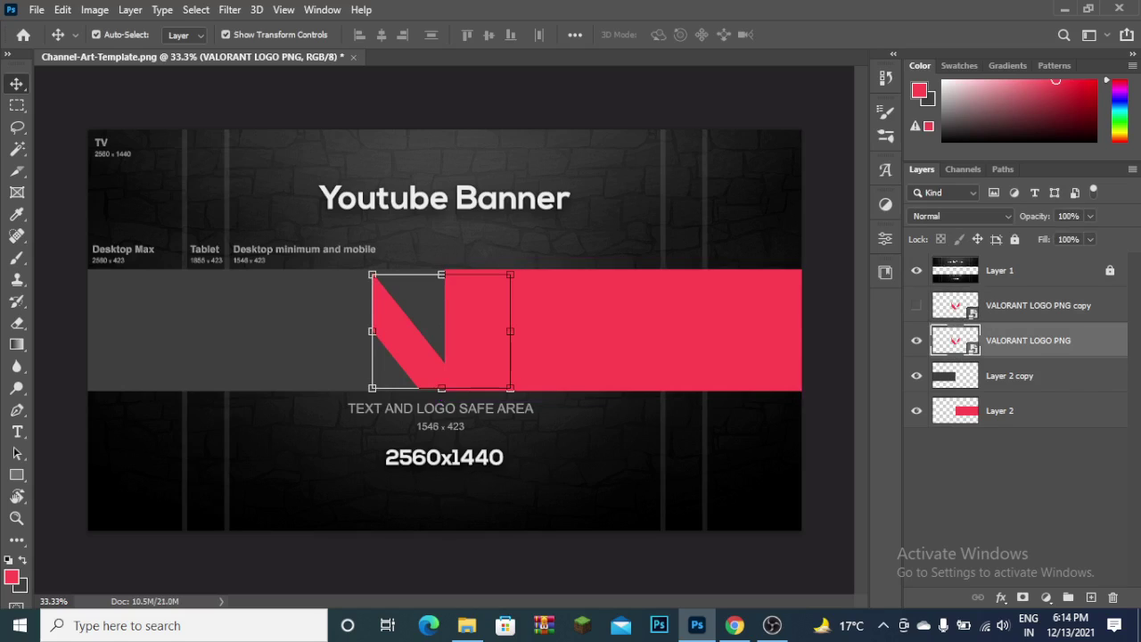
key(b)
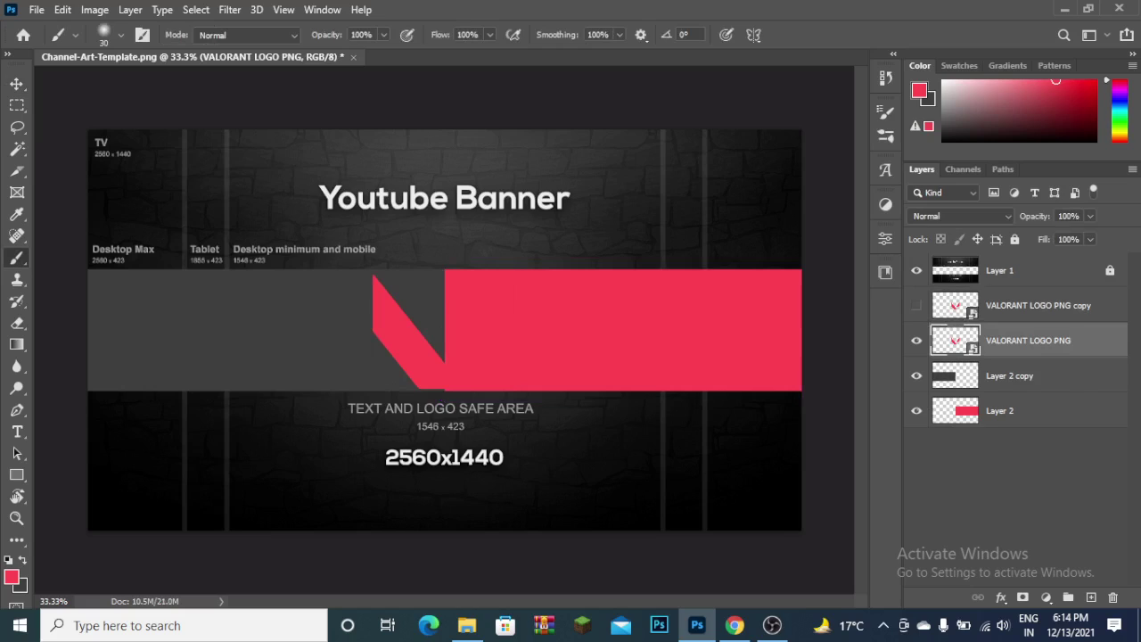
key(e)
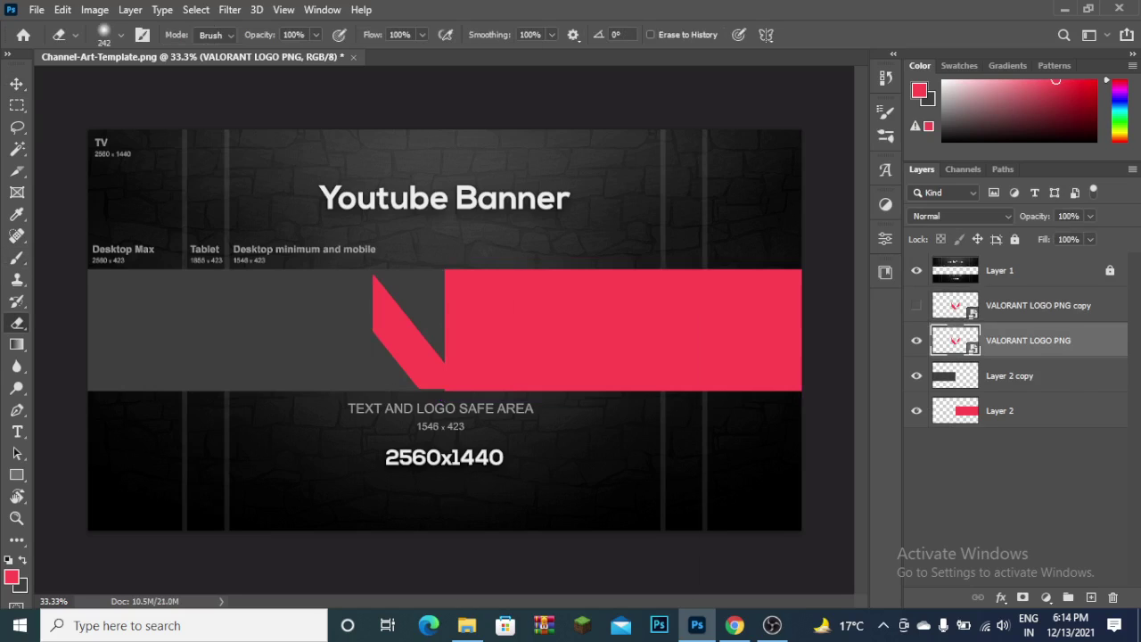
click(410, 330)
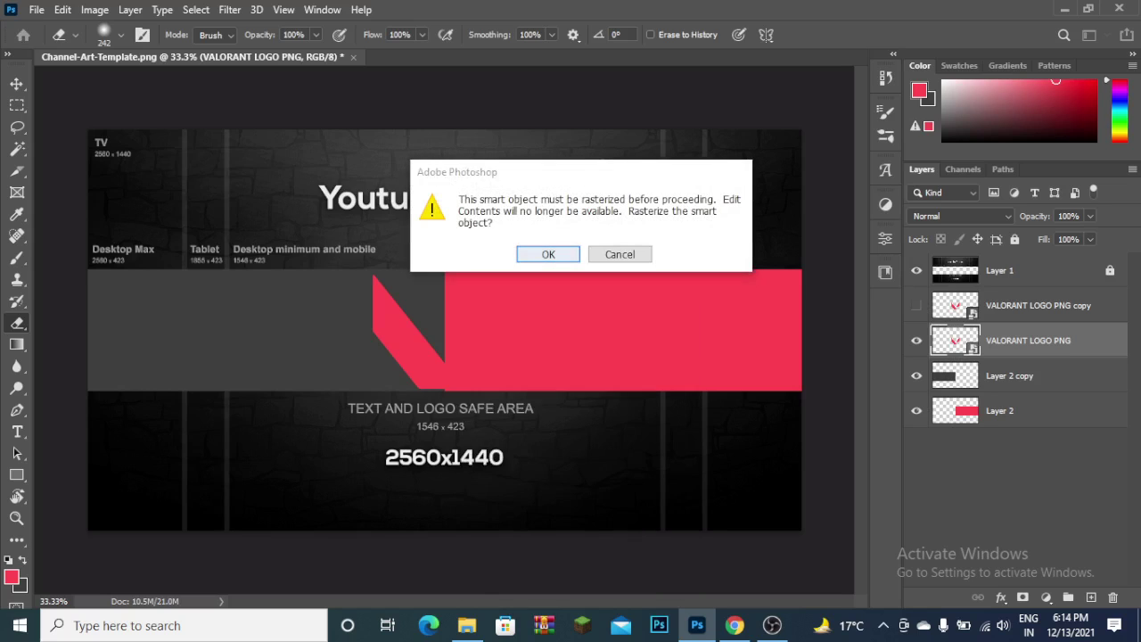
key(Return)
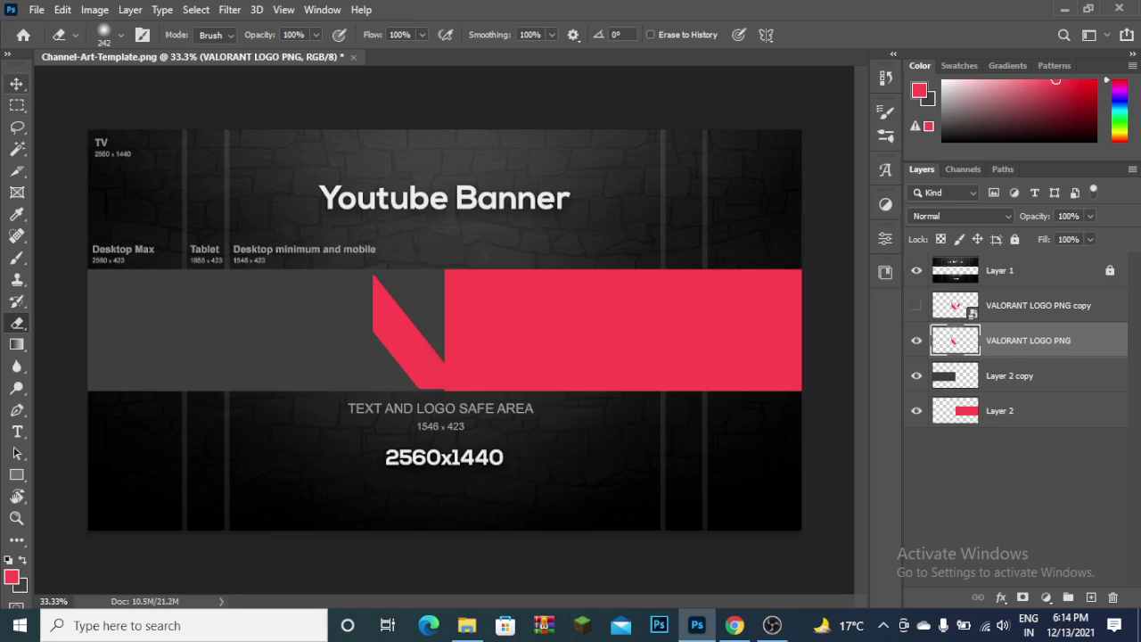
- Hide the original logo, show the copy and rasterize it for erasing
click(1039, 305)
click(916, 340)
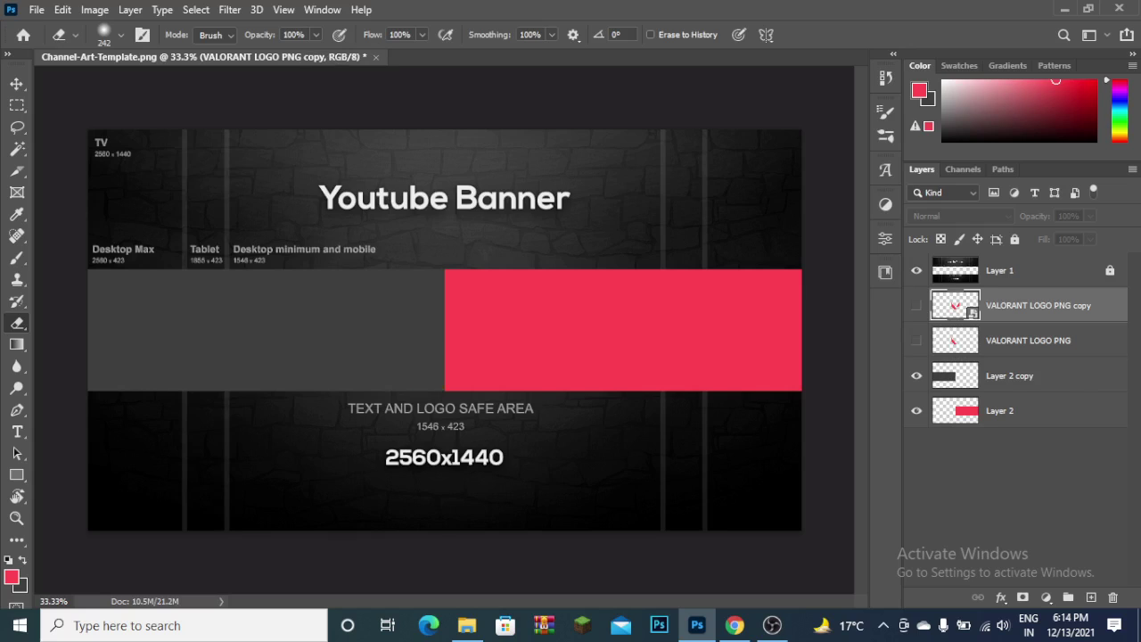
click(917, 305)
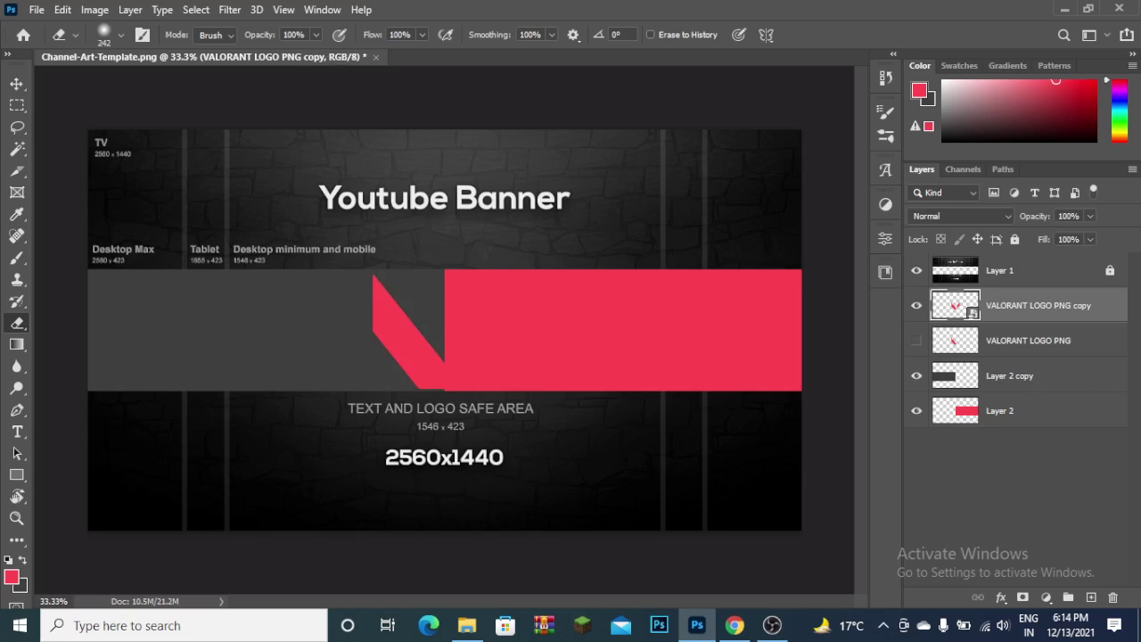
click(543, 252)
drag(383, 285, 442, 385)
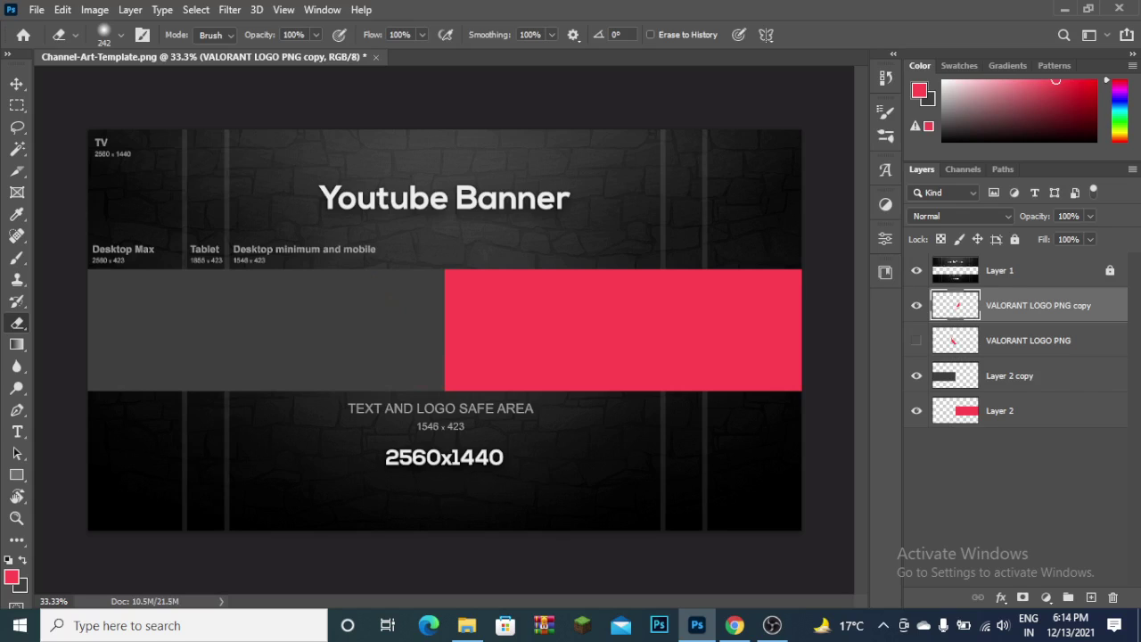
- Select the logo copy's remaining pixels and swap the foreground and background colours
right_click(949, 305)
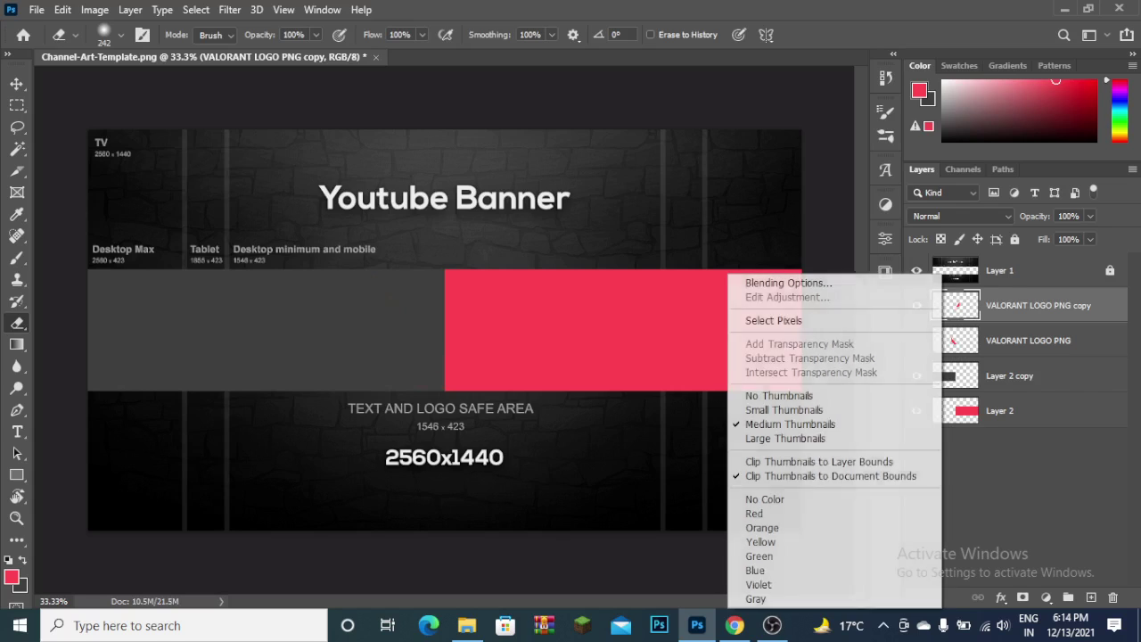
click(767, 320)
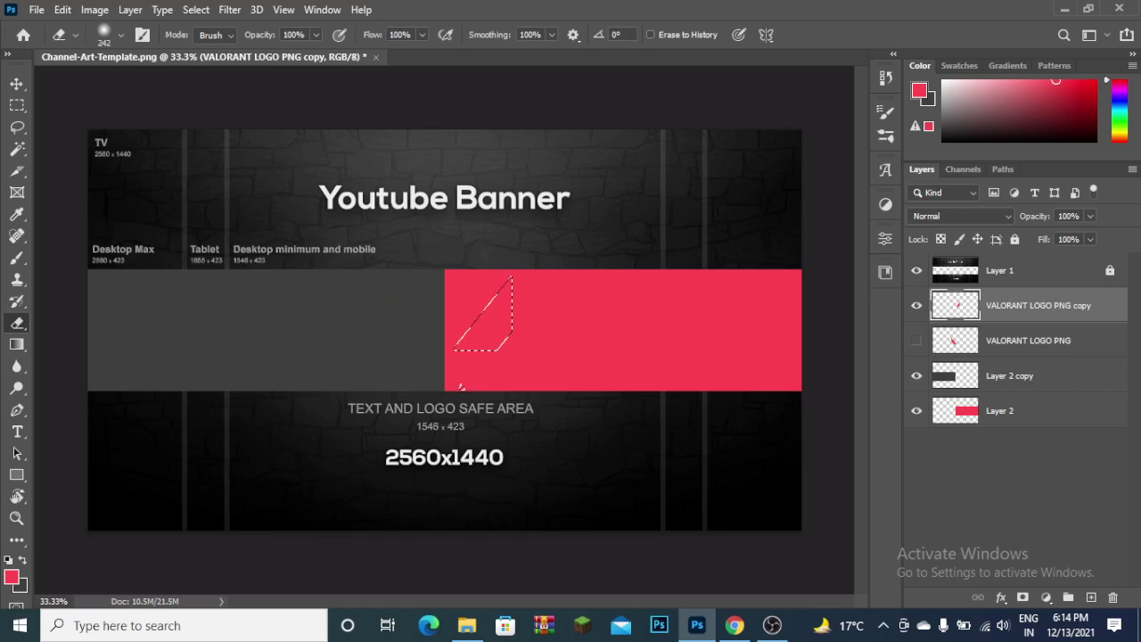
key(ctrl+d)
right_click(954, 305)
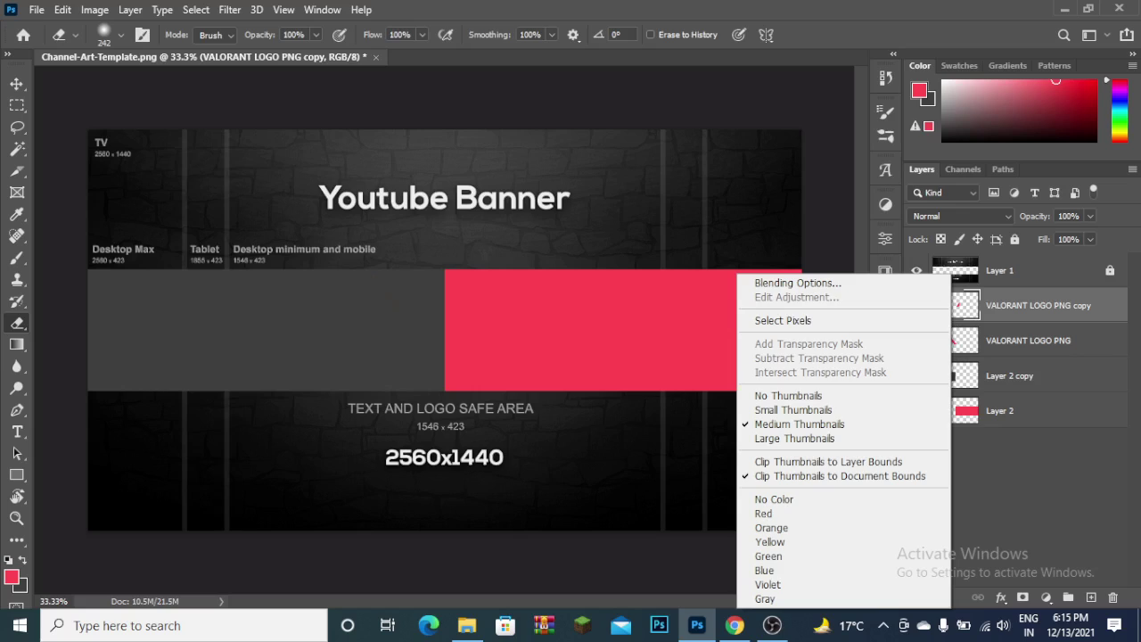
click(803, 321)
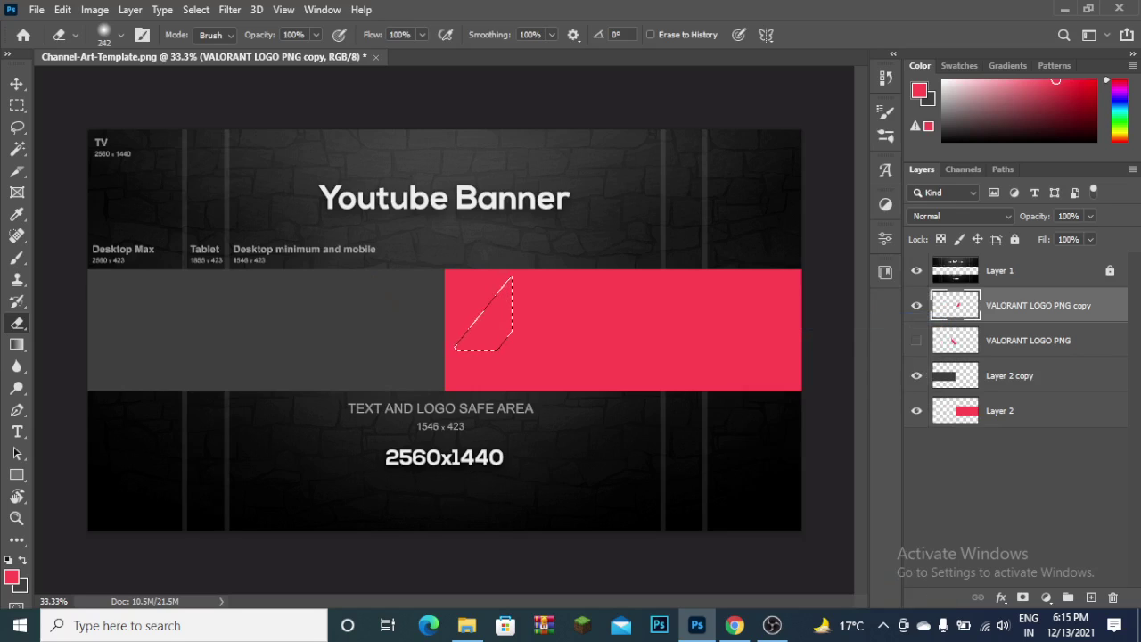
key(x)
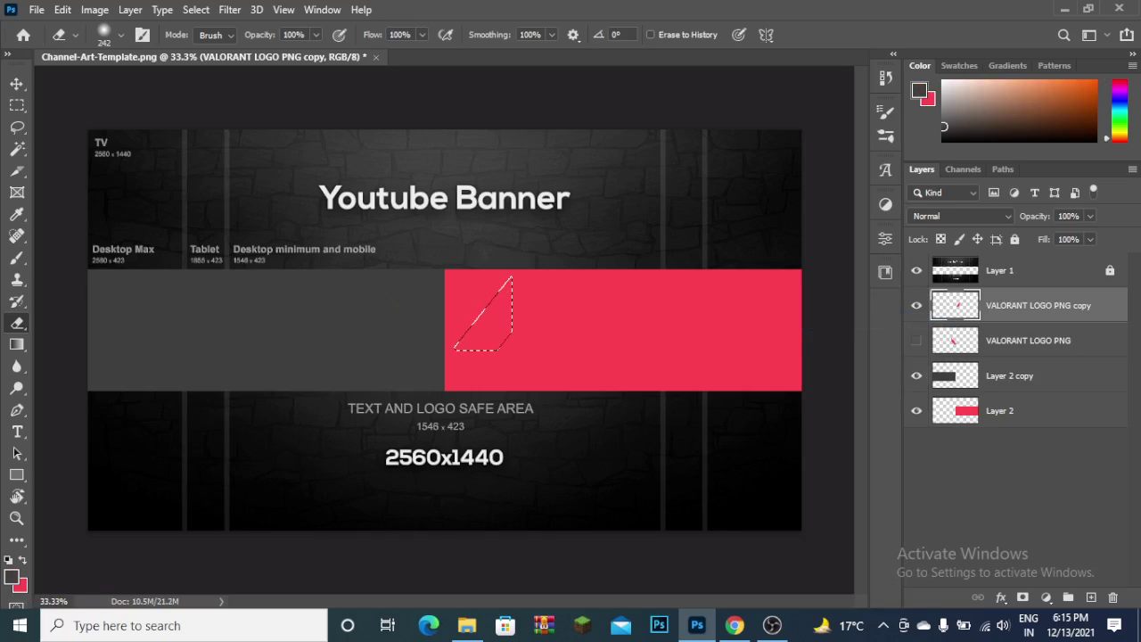
key(x)
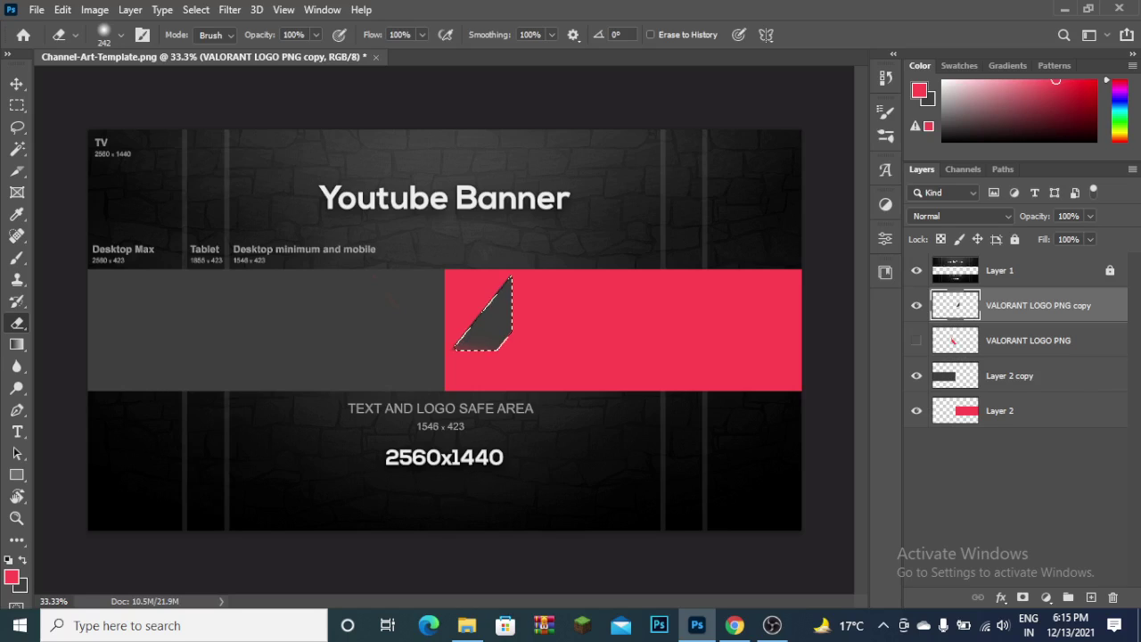
- Try filling the triangle with Delete, then undo and redo back to the erased left stroke
key(Delete)
key(ctrl+d)
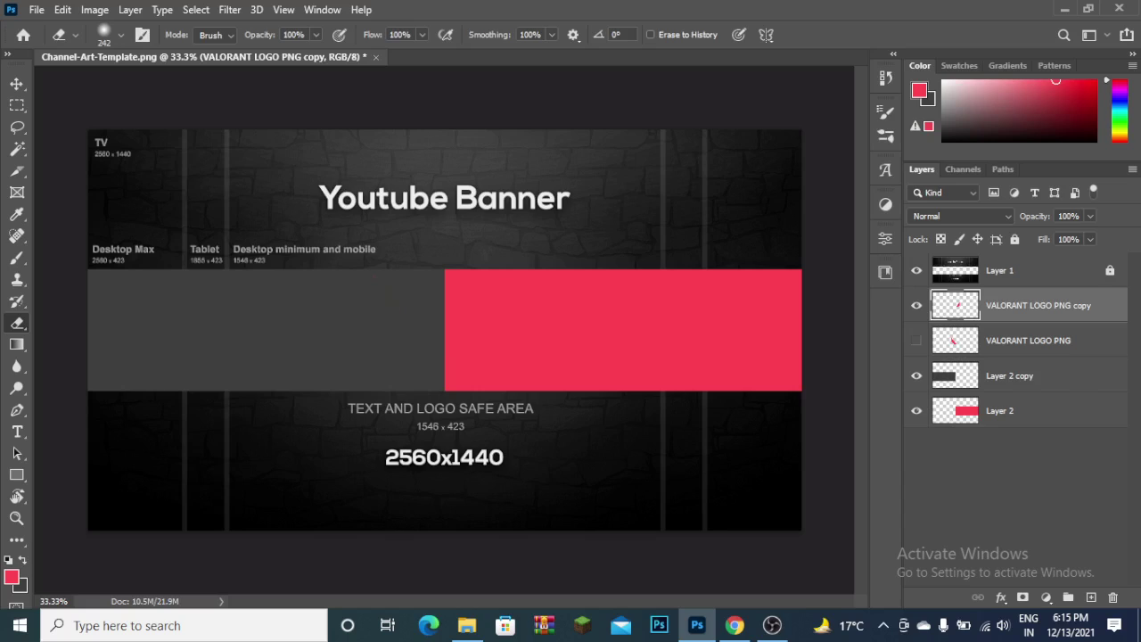
key(ctrl+z)
key(ctrl+d)
key(ctrl+z)
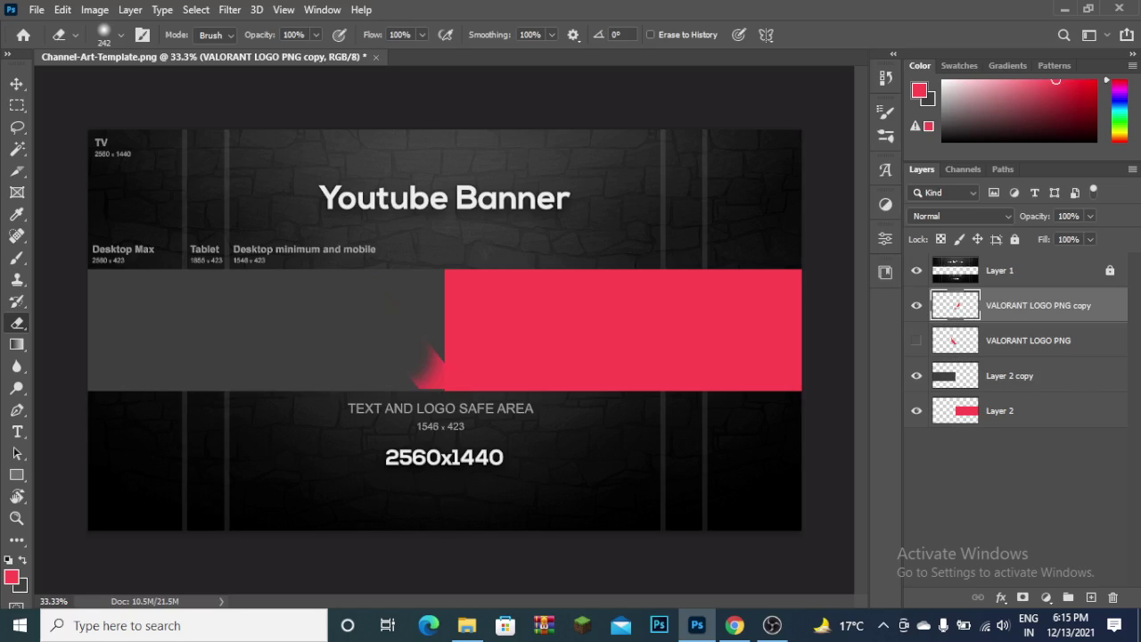
key(ctrl+shift+z)
key(ctrl+shift+z)
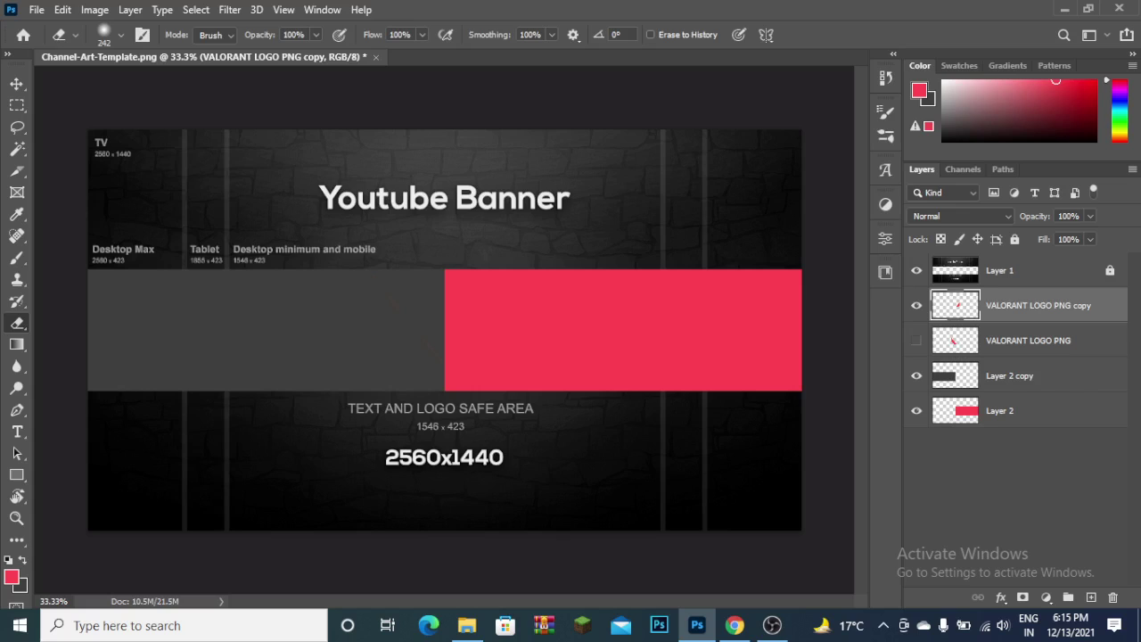
- Fill the logo copy's remaining wedge dark grey and deselect it
right_click(955, 305)
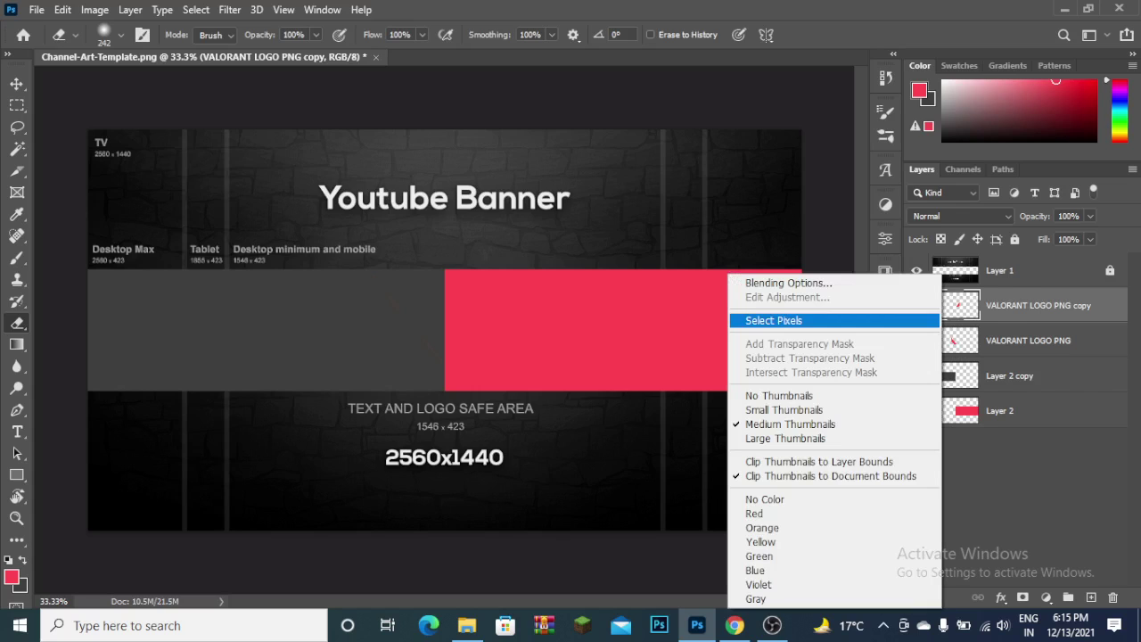
click(765, 320)
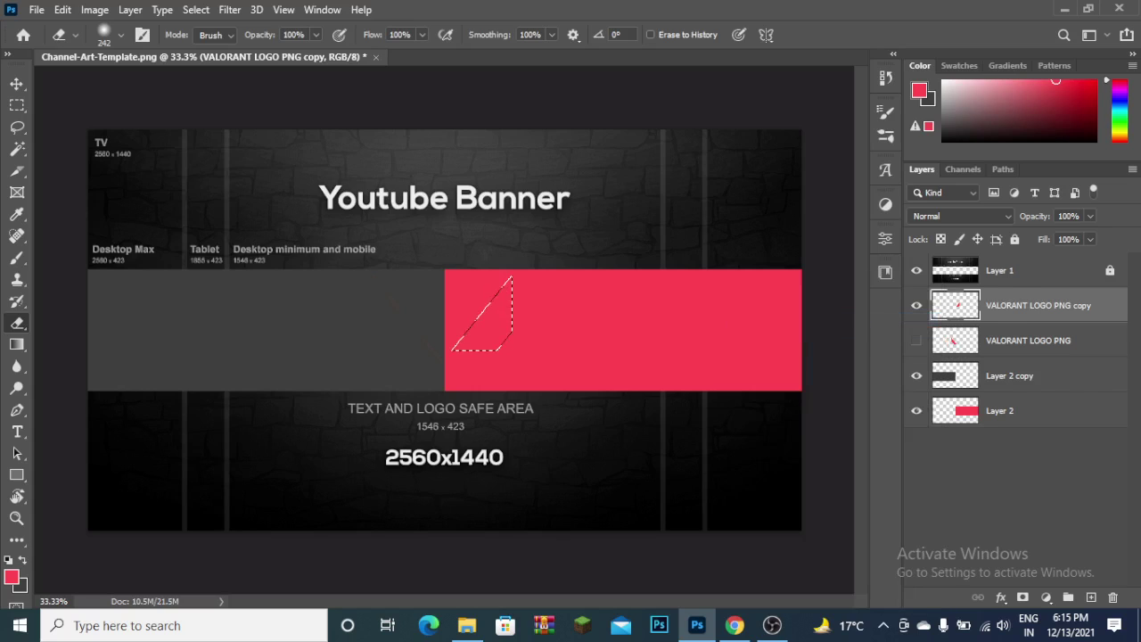
key(ctrl+BackSpace)
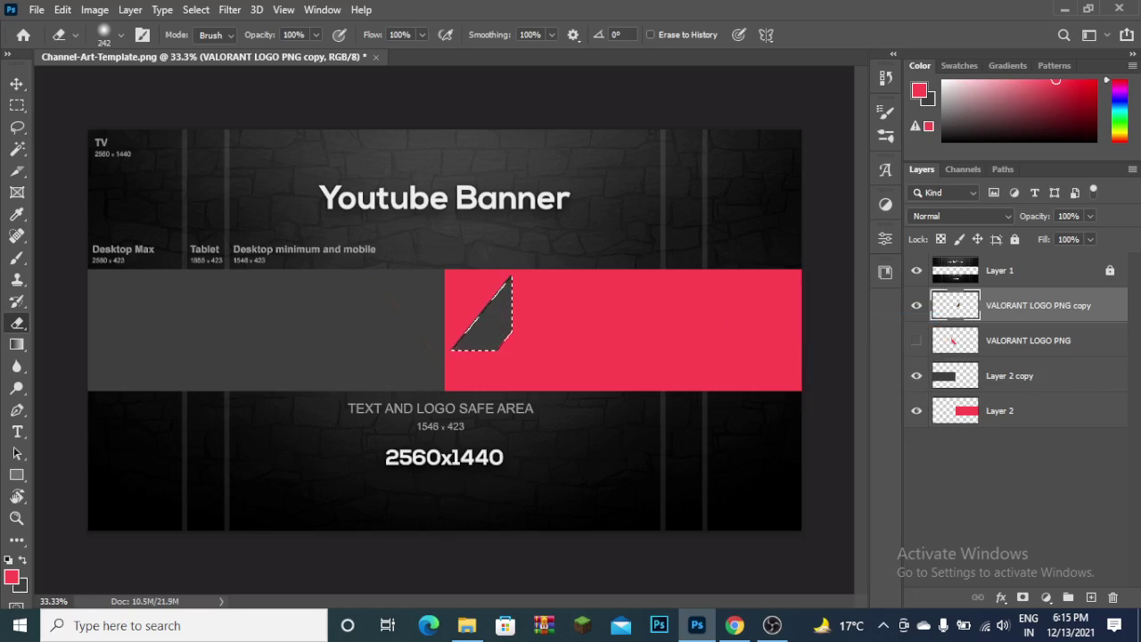
key(ctrl+d)
- Show the original logo, merge the logo copy into it and shift it slightly left
key(v)
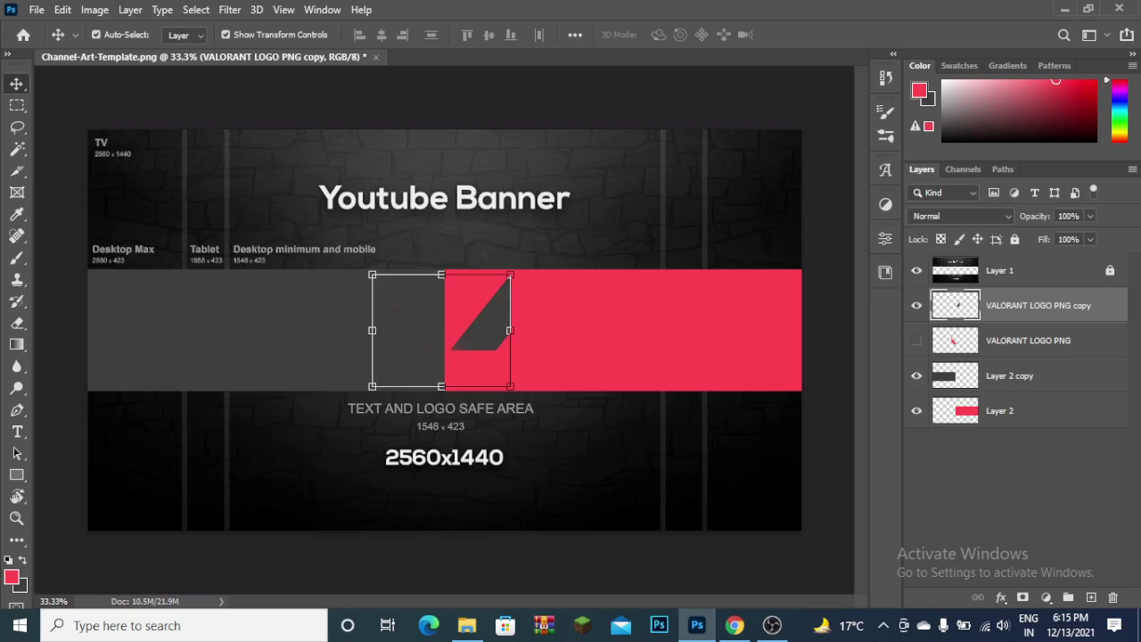
click(1016, 482)
click(1028, 341)
click(916, 340)
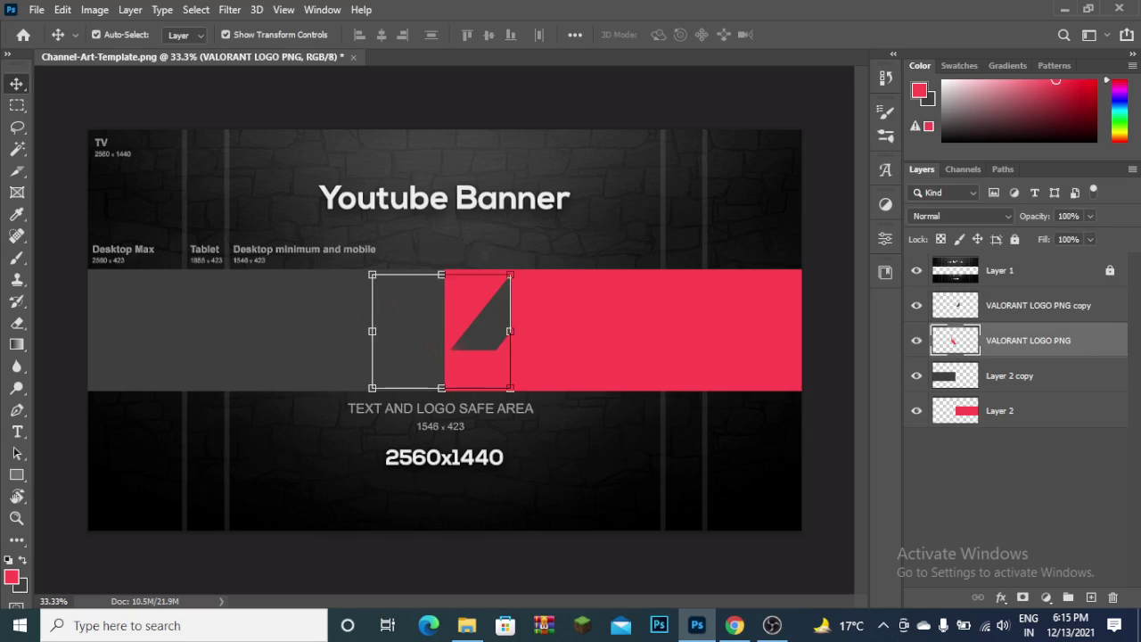
click(1017, 482)
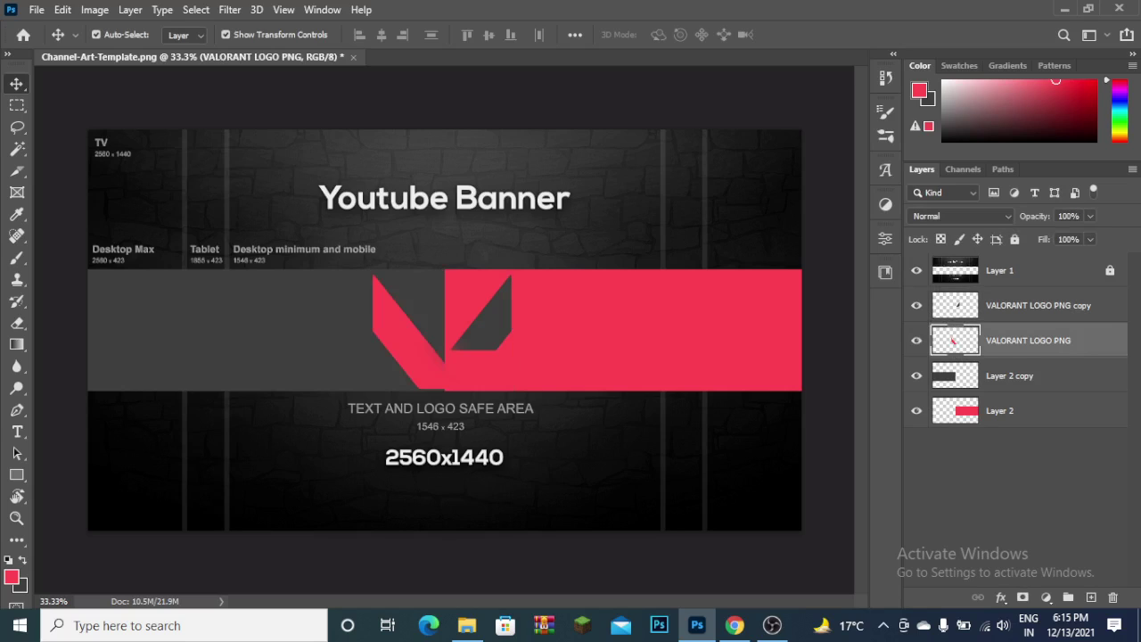
click(1017, 305)
right_click(1012, 305)
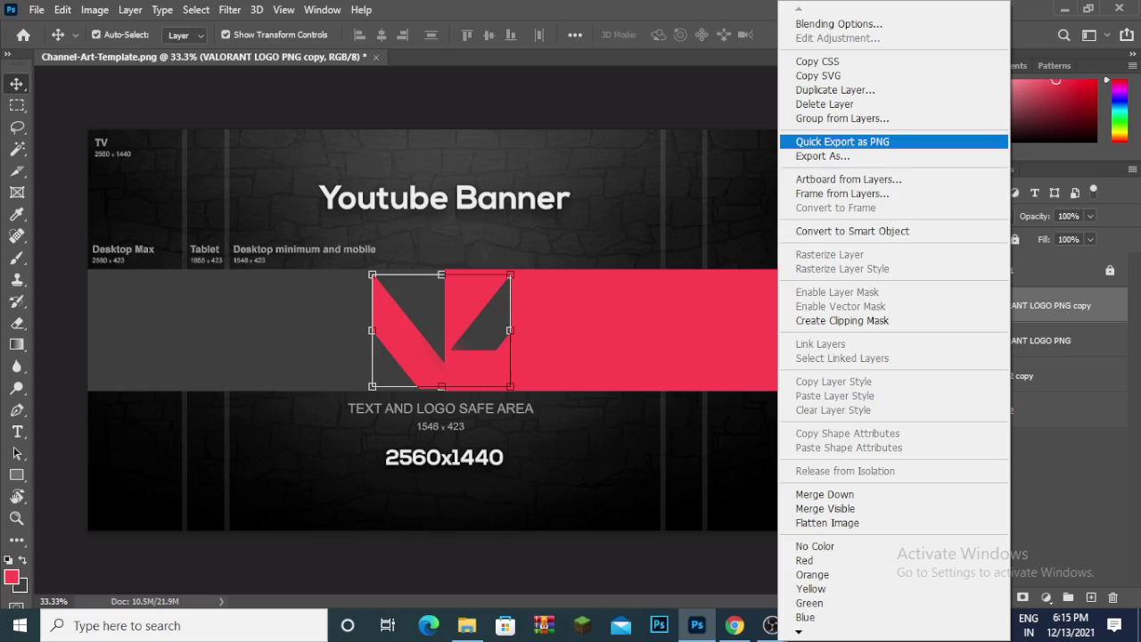
click(825, 494)
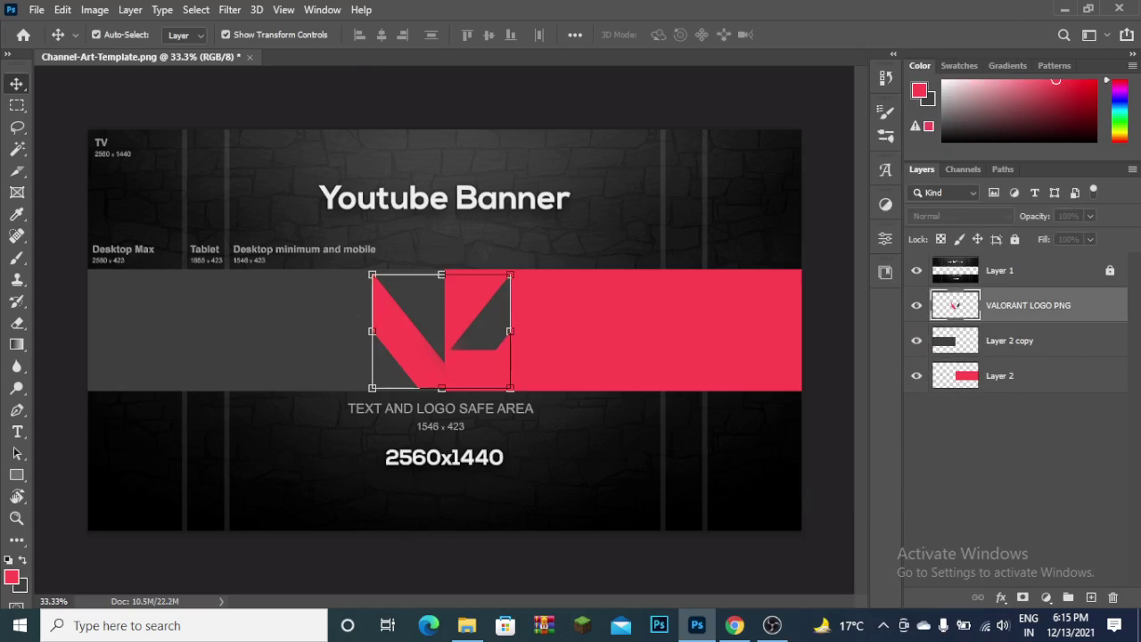
drag(506, 315, 500, 314)
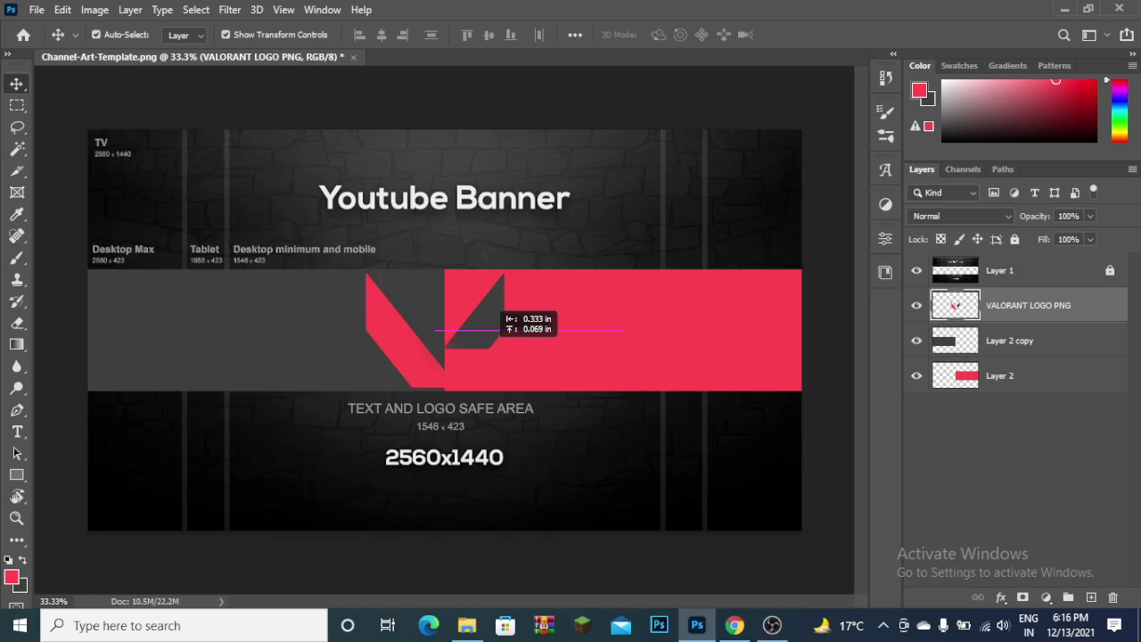
- Select the logo and both bars and align them on their vertical centres
click(624, 330)
click(830, 552)
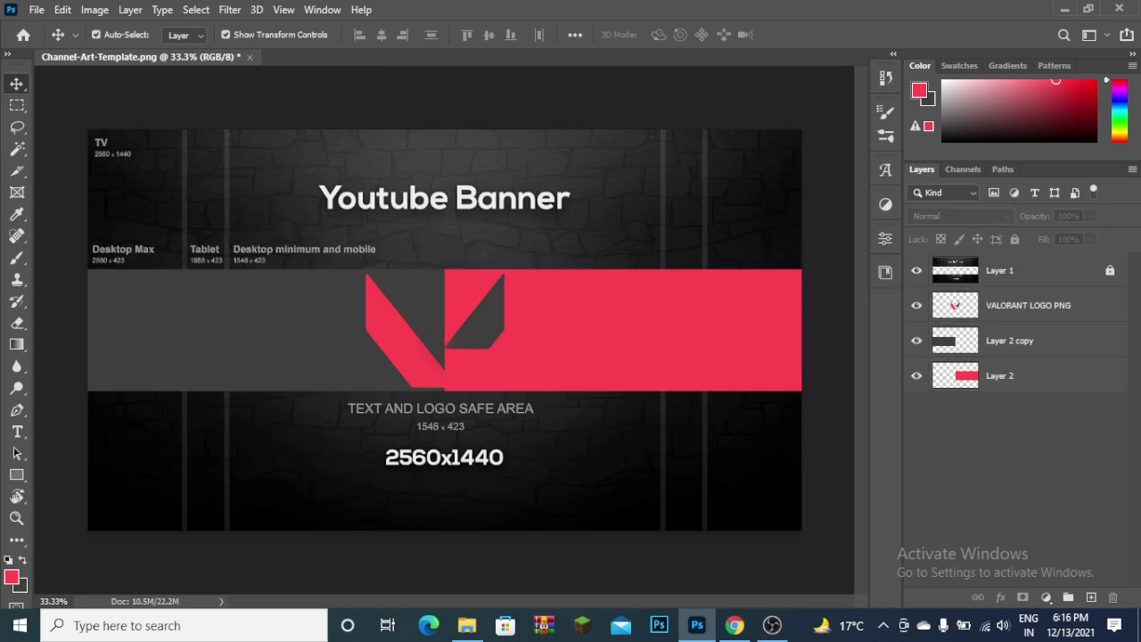
click(624, 329)
click(830, 553)
click(1029, 305)
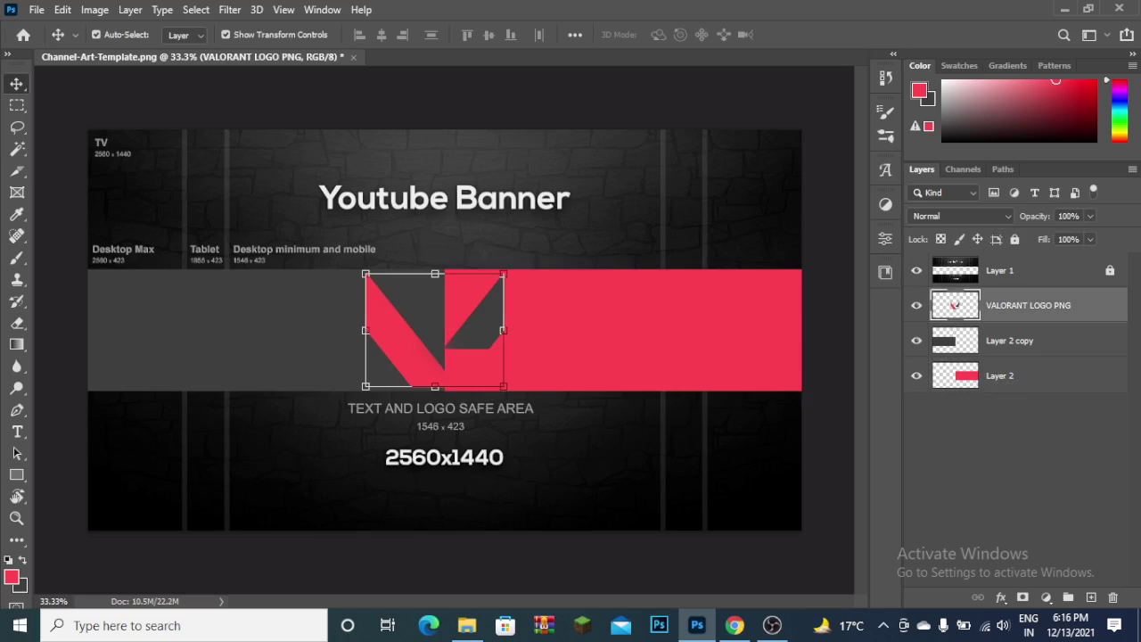
drag(841, 348, 89, 403)
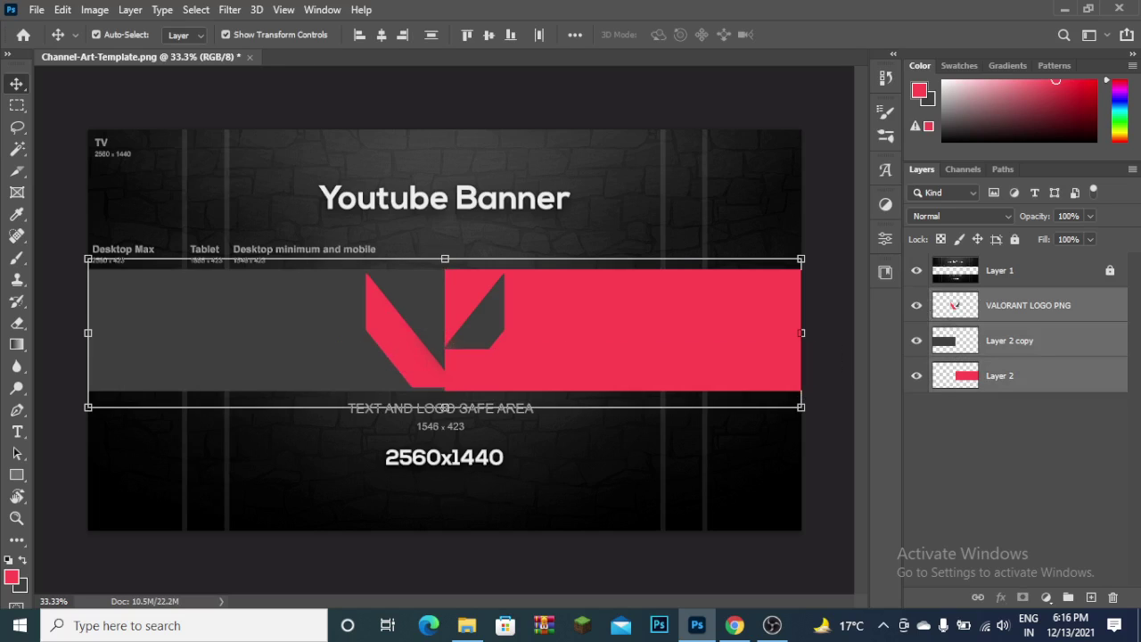
click(381, 34)
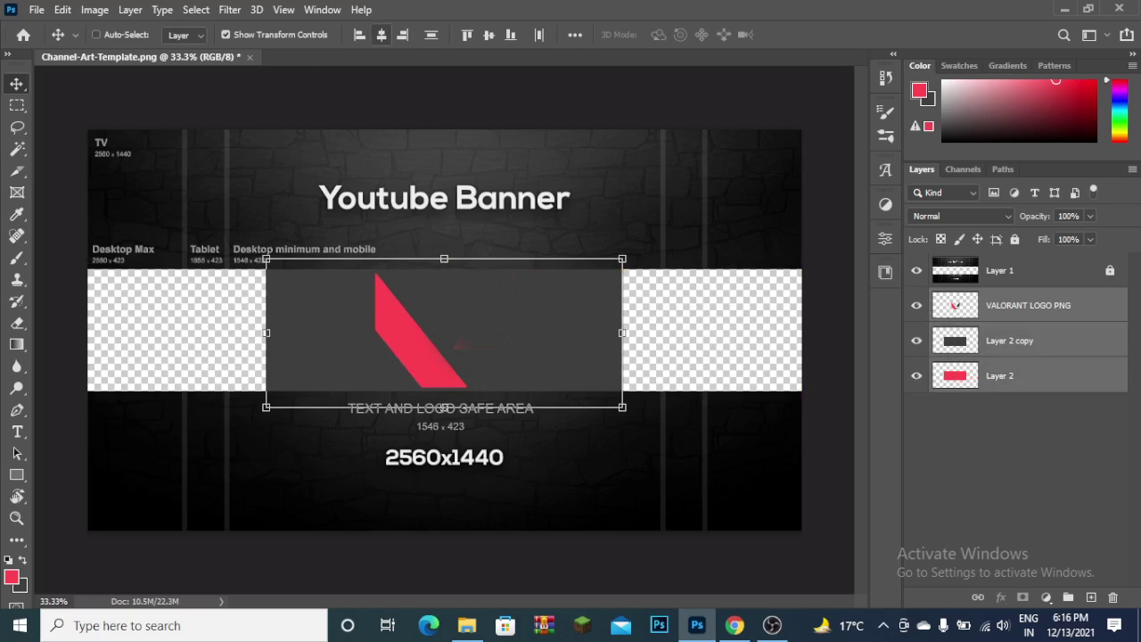
key(ctrl+z)
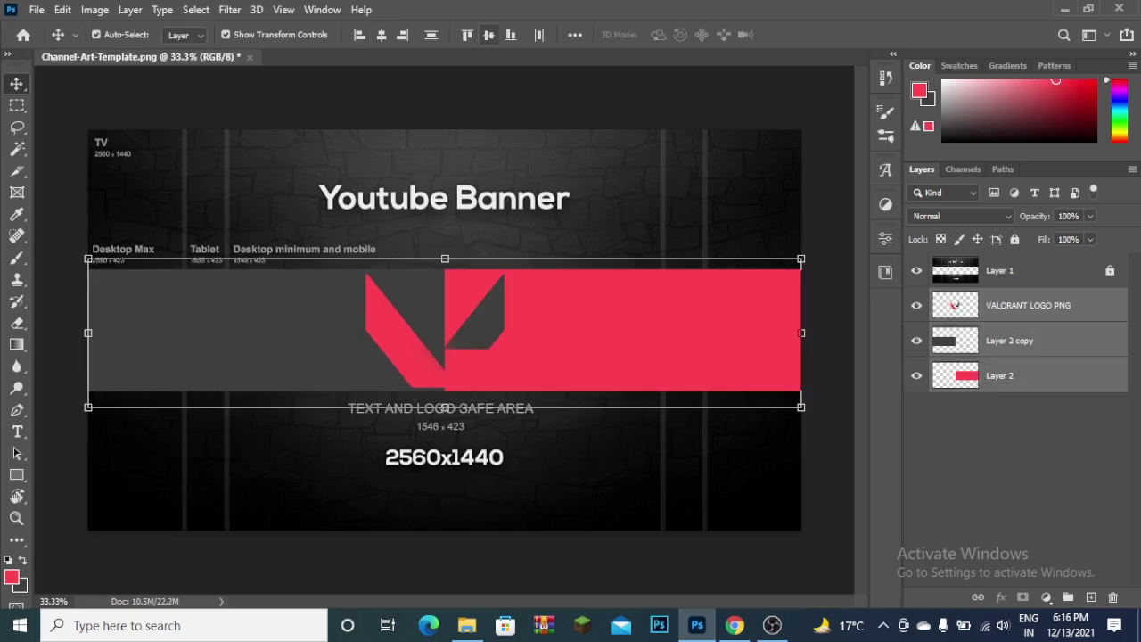
click(489, 34)
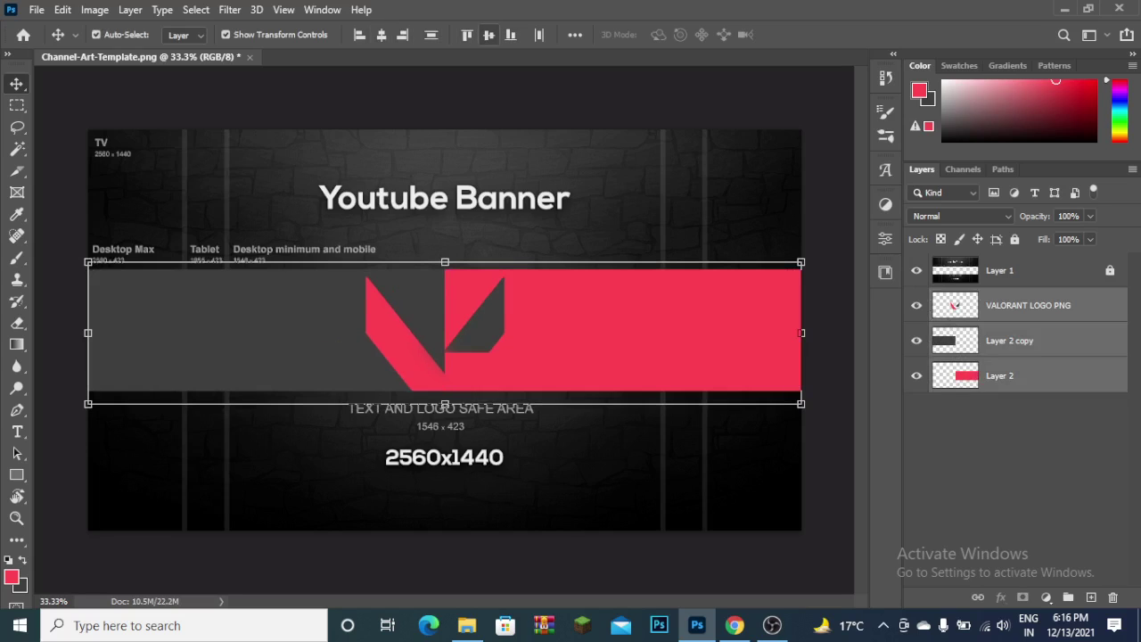
click(392, 562)
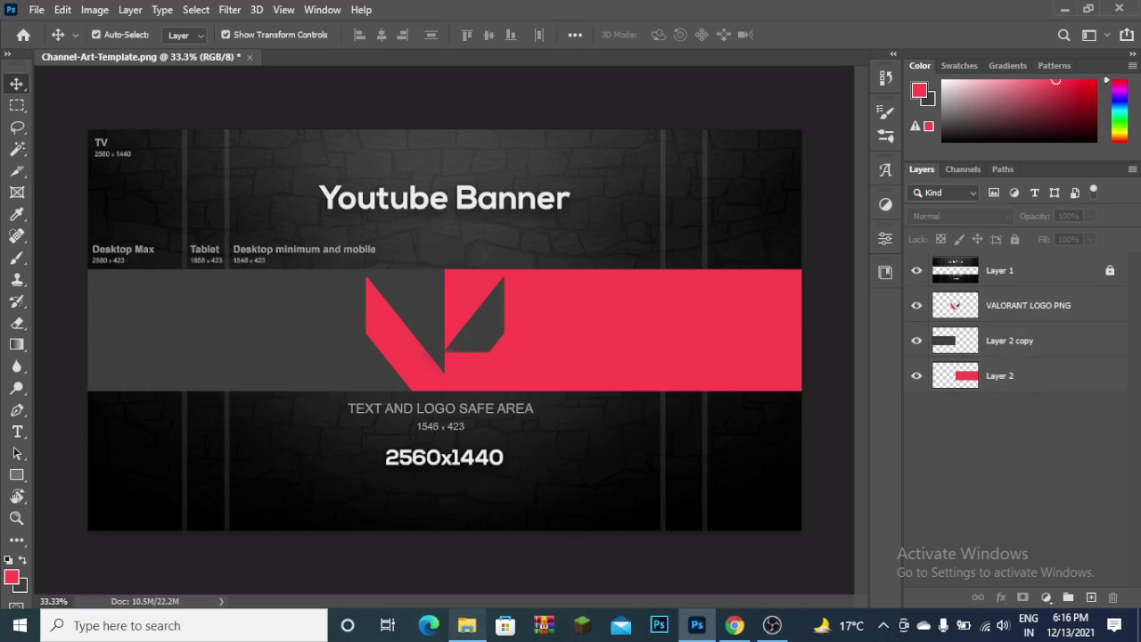
- Open the Agents folder and drag AGENT PNG (8) into the banner
click(468, 625)
click(189, 125)
double_click(189, 124)
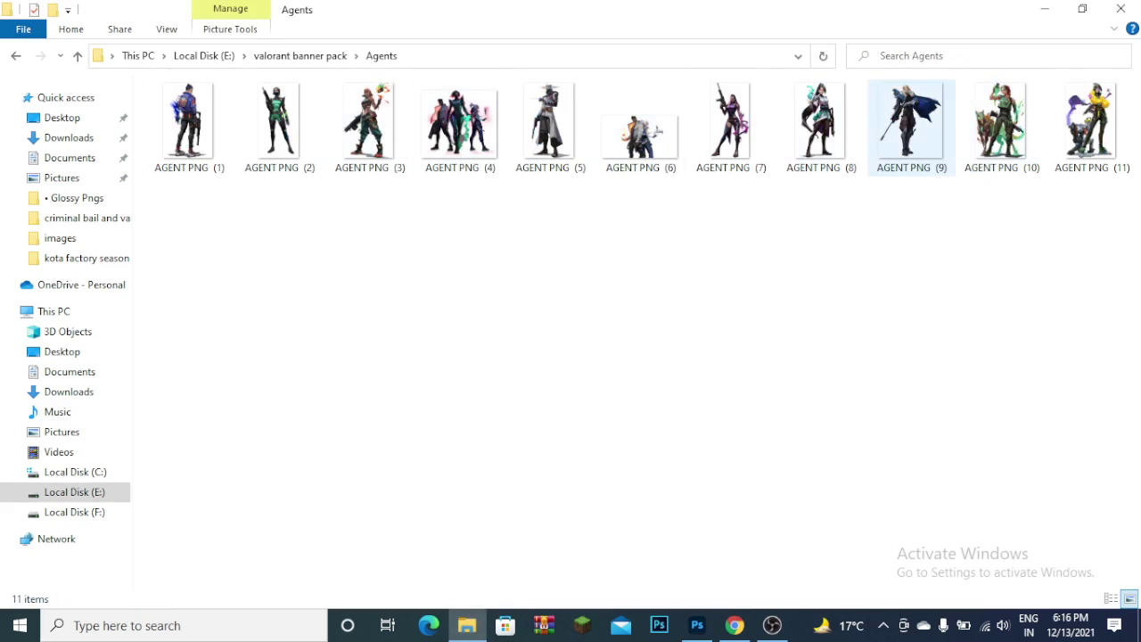
mouse_move(820, 124)
mouse_down()
mouse_move(696, 625)
mouse_move(444, 330)
mouse_up()
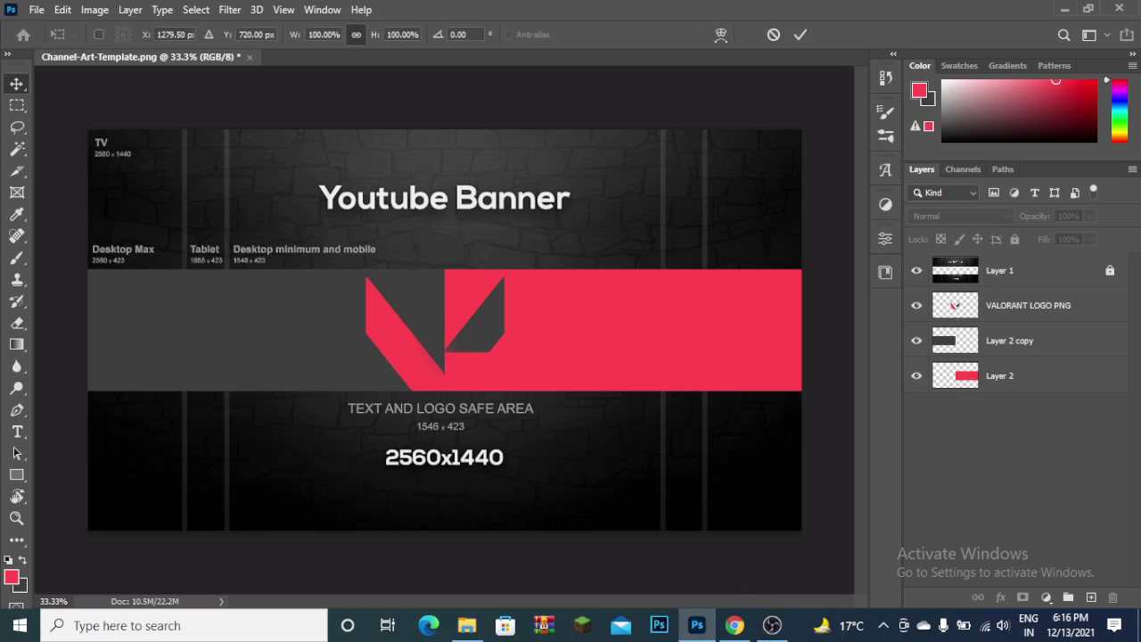
- Scale the agent to about 48% and stand her on the red band over the logo
drag(524, 455, 467, 357)
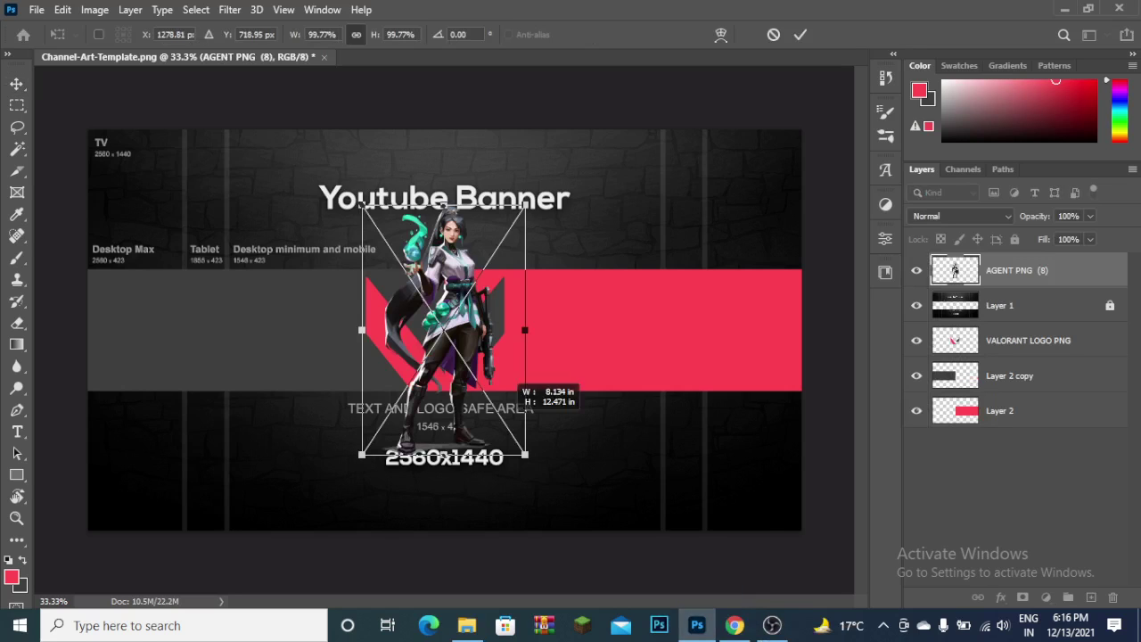
drag(436, 258, 469, 310)
scroll(461, 338, up, 5)
scroll(457, 340, up, 2)
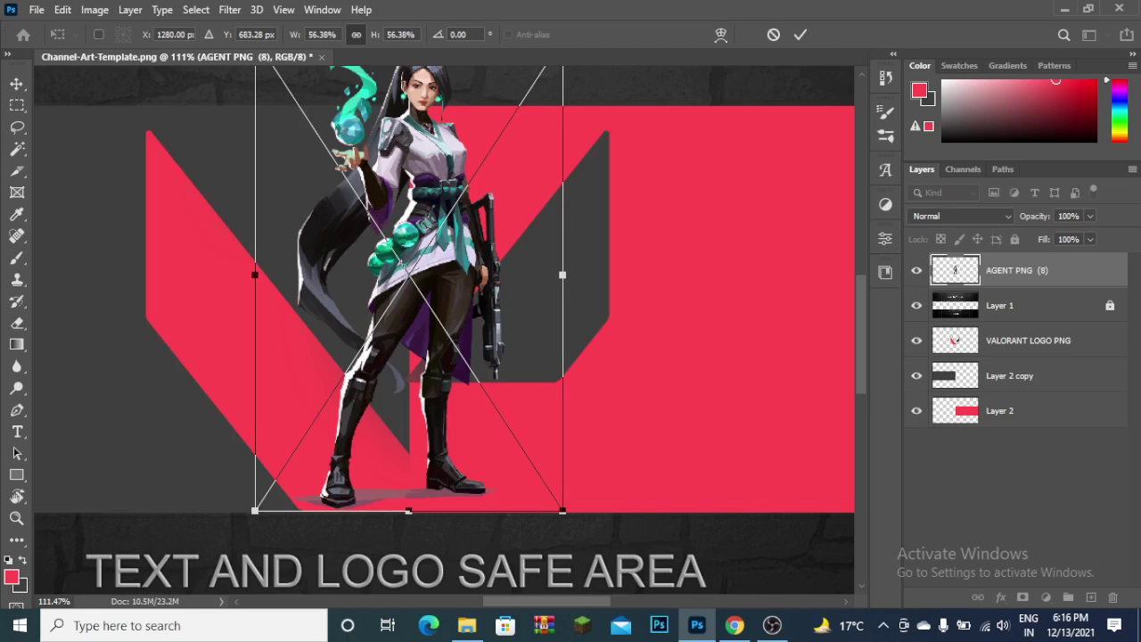
scroll(496, 341, down, 1)
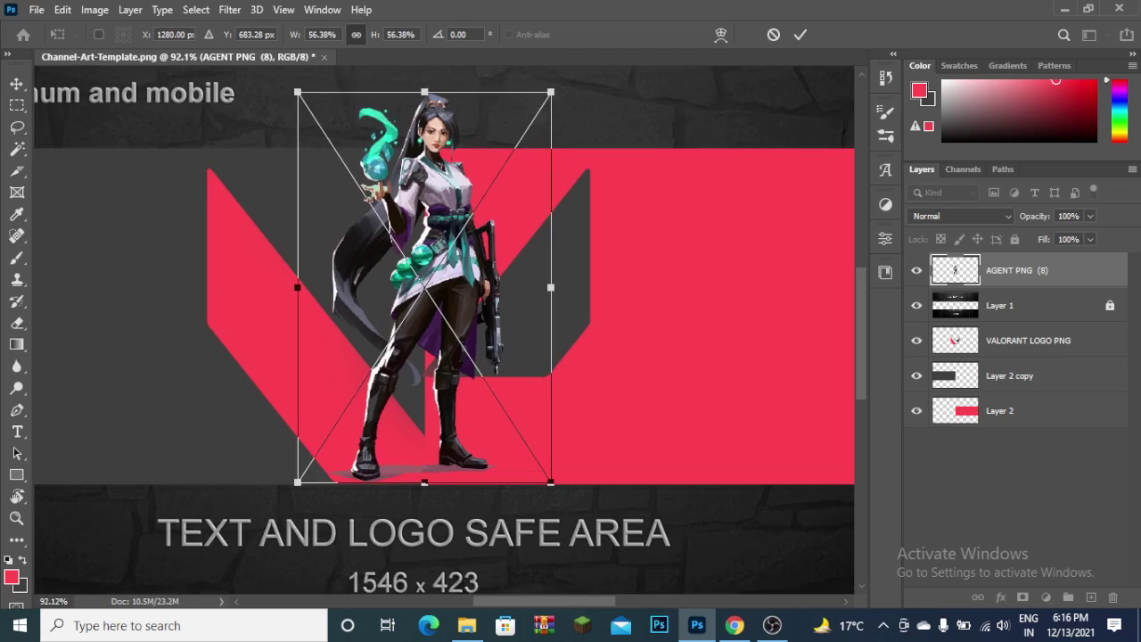
drag(551, 483, 509, 400)
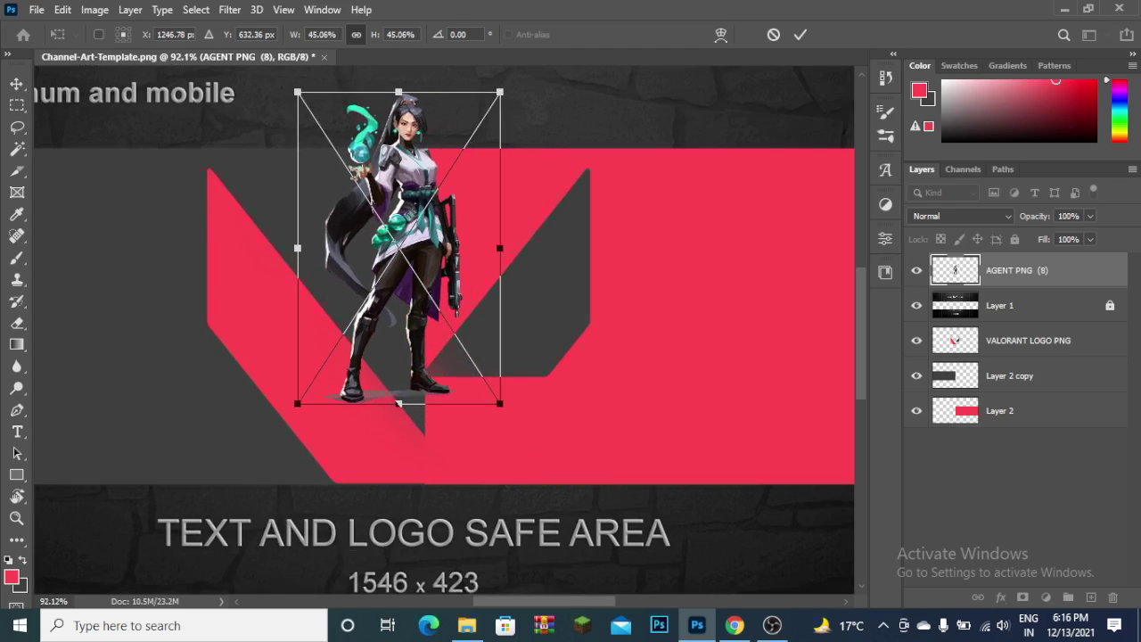
drag(414, 406, 422, 431)
drag(433, 259, 445, 301)
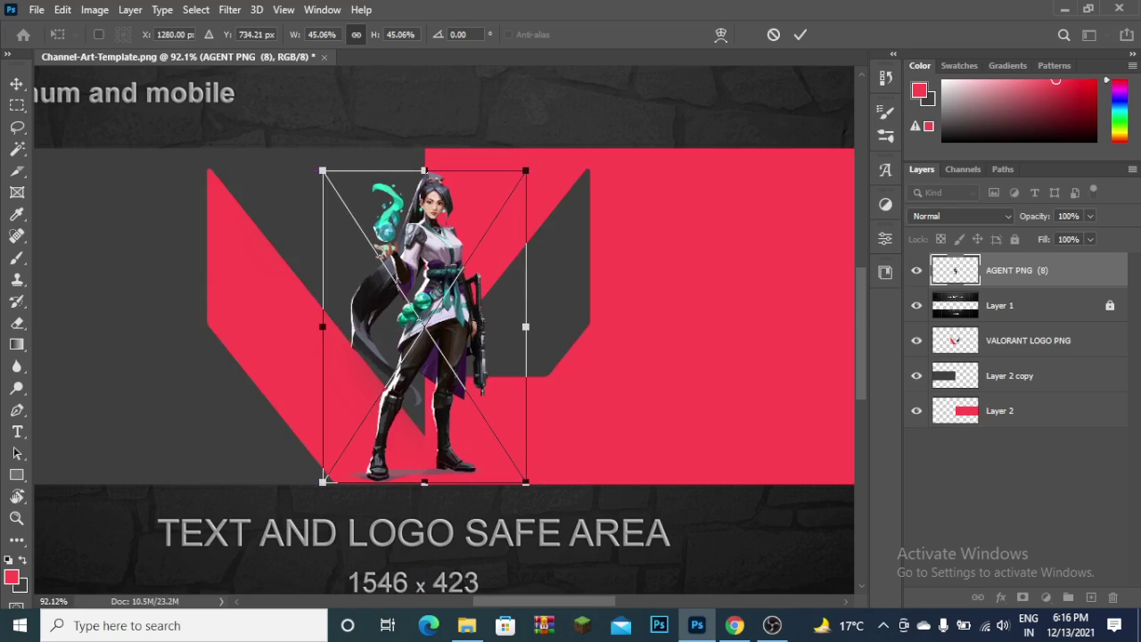
mouse_move(322, 170)
mouse_down()
mouse_move(306, 148)
mouse_move(317, 152)
mouse_up()
drag(428, 261, 436, 260)
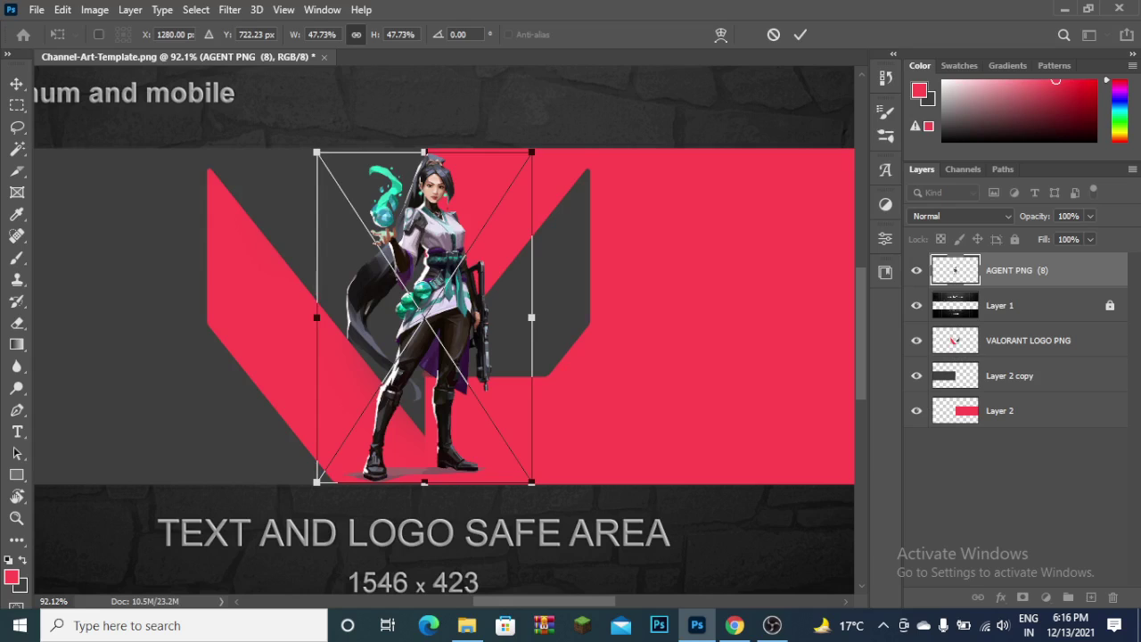
key(Return)
- Move the agent layer below Layer 1
key(alt+bracketleft)
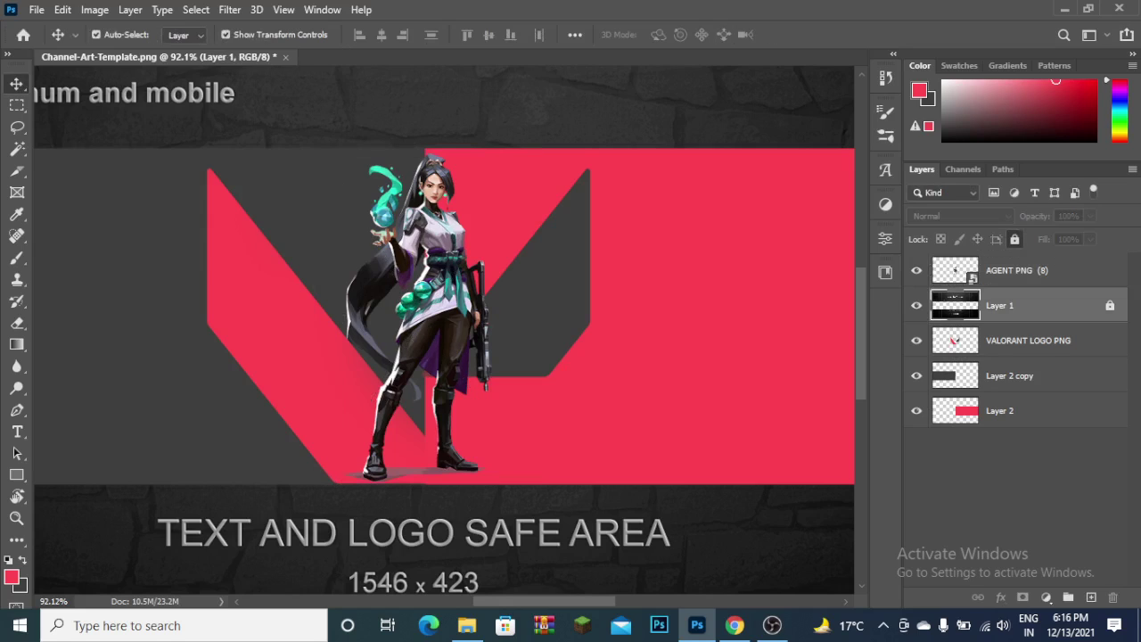
key(alt+bracketright)
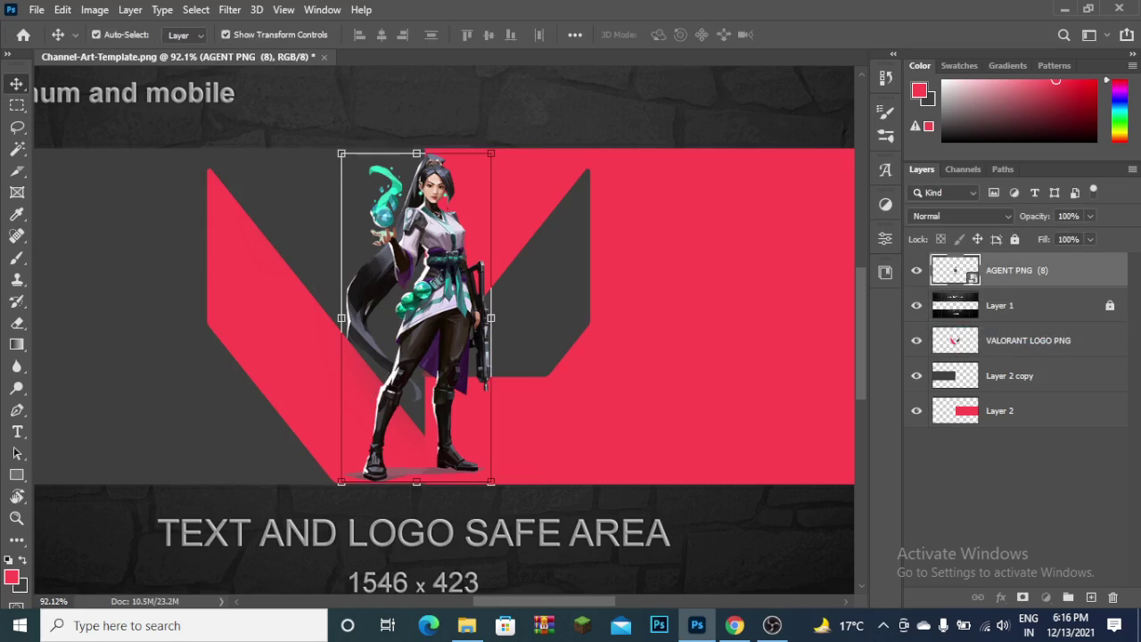
key(ctrl+bracketleft)
- Add a Drop Shadow in dark red (a11b24) darkened from the banner pink, with 1 px distance, 4% spread and 1 px size
right_click(1039, 305)
key(Escape)
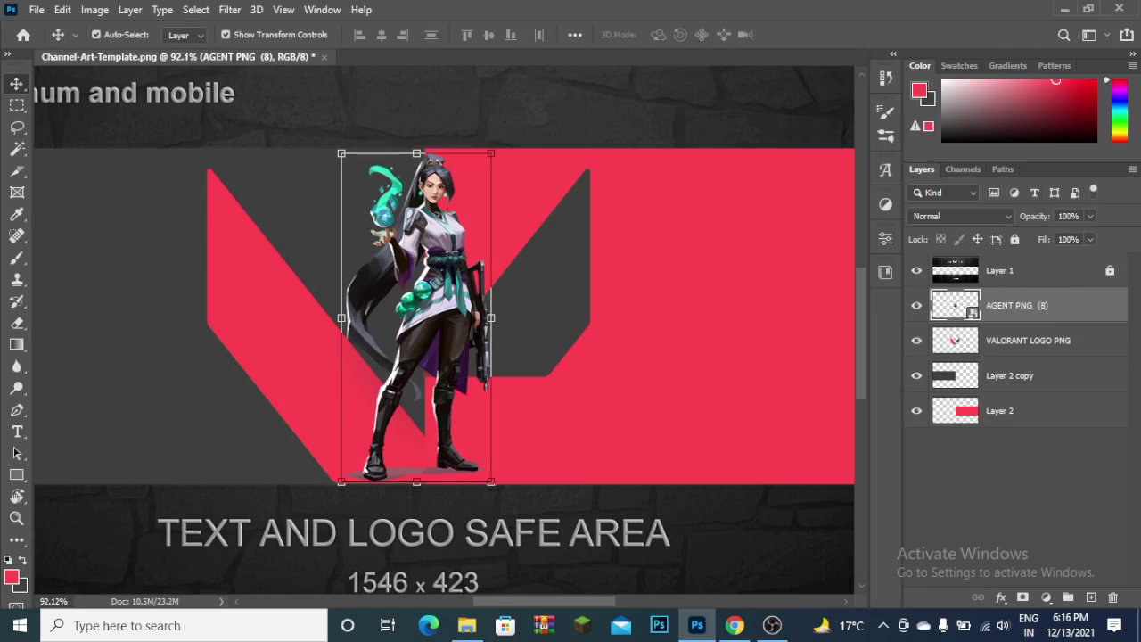
click(1000, 598)
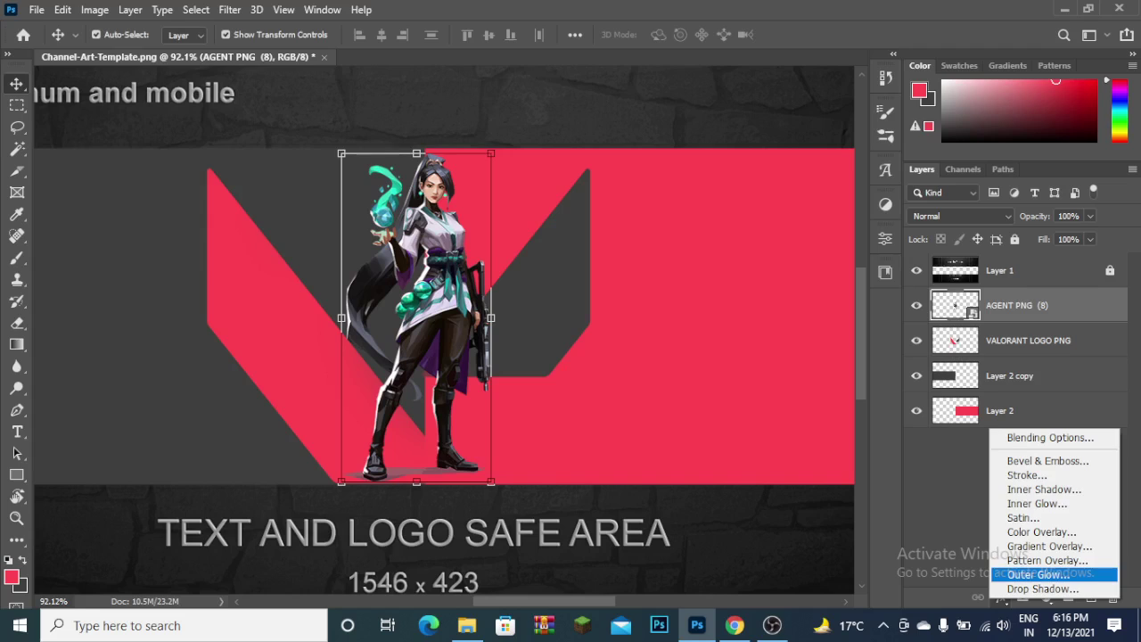
key(Escape)
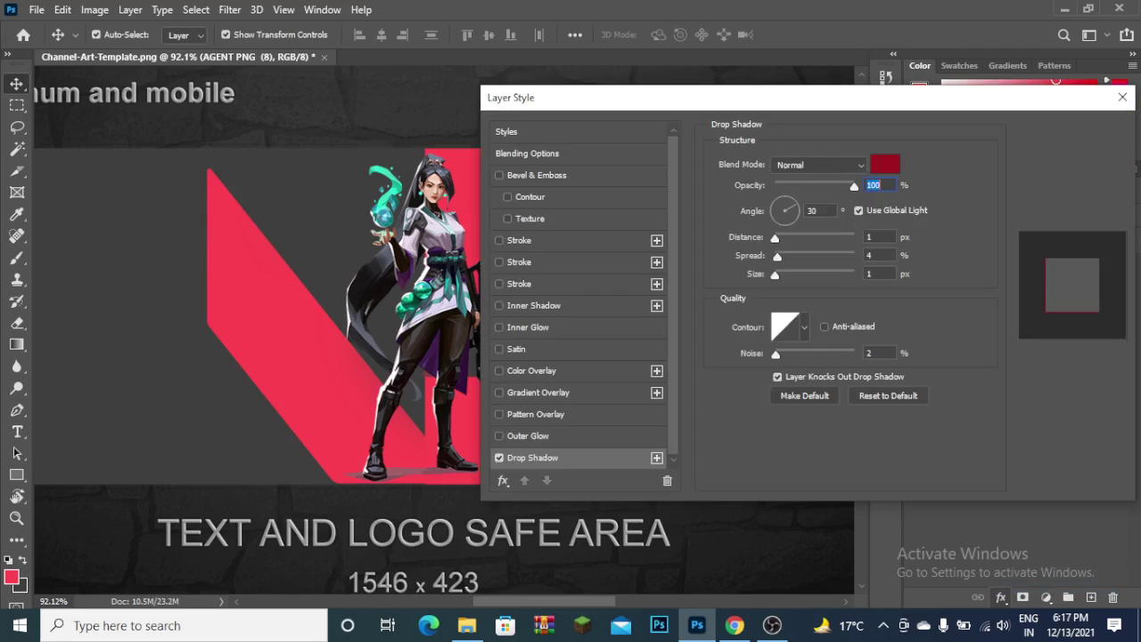
click(885, 163)
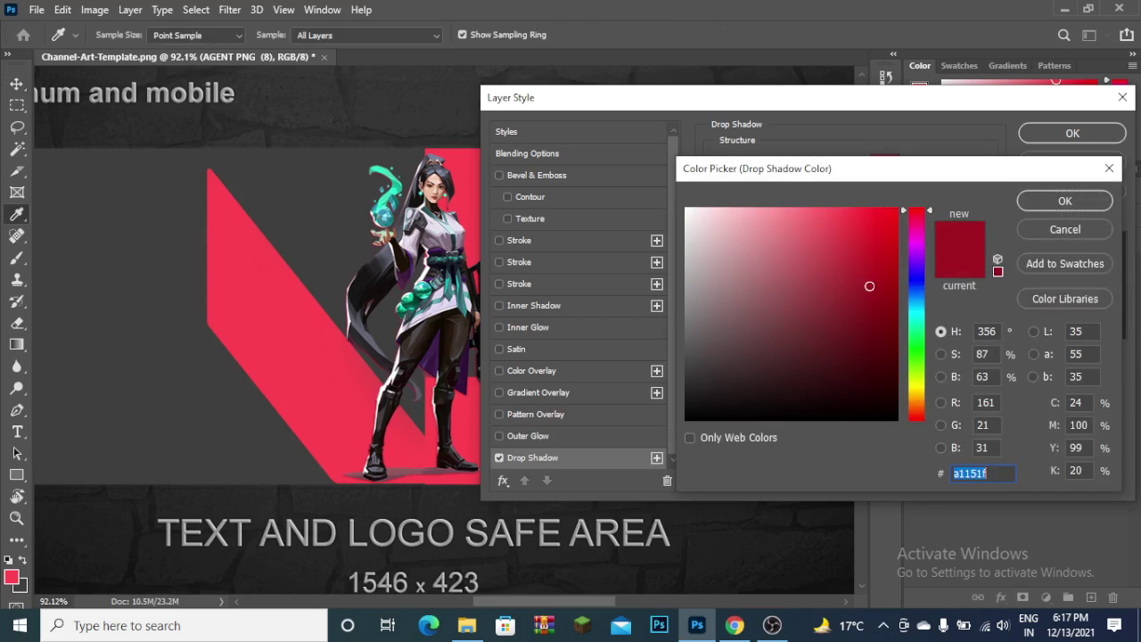
click(406, 428)
drag(842, 209, 863, 286)
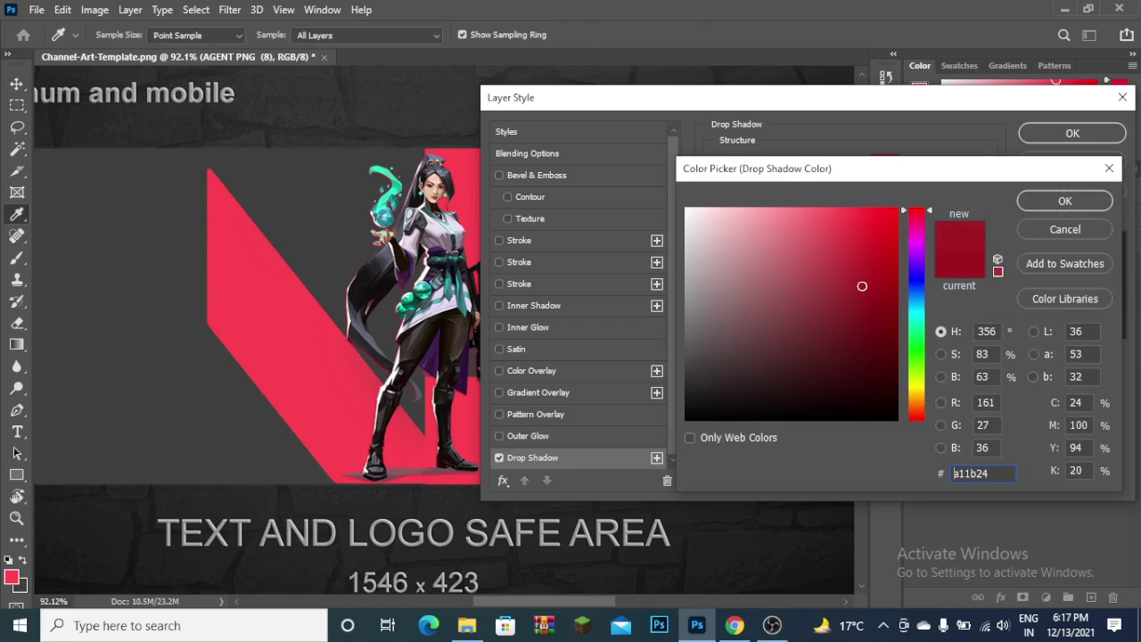
click(1065, 201)
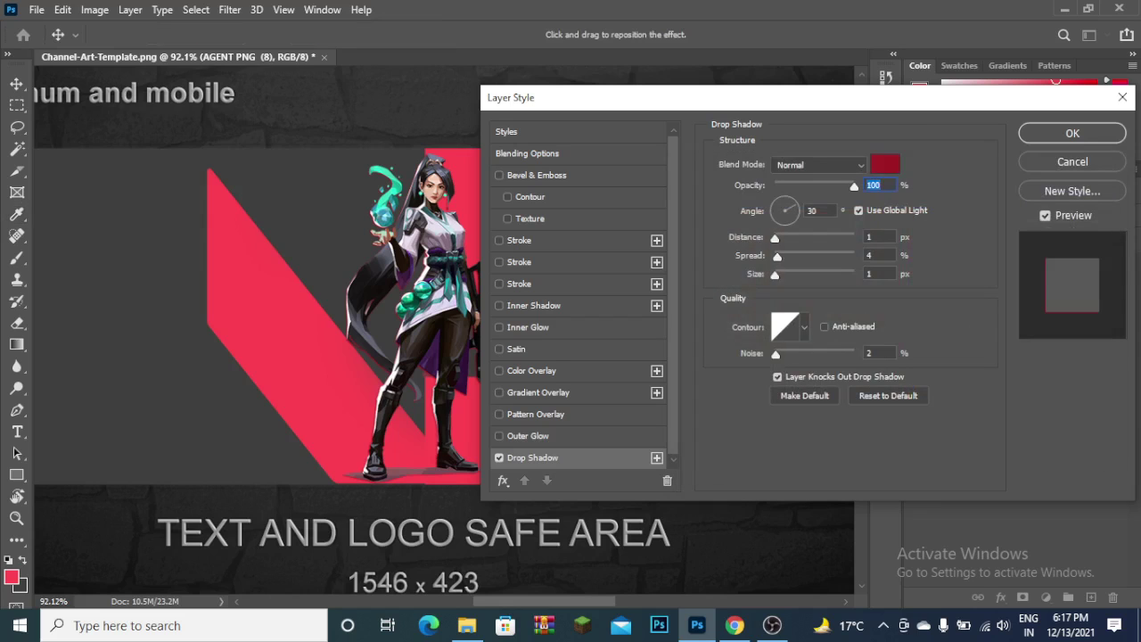
key(Return)
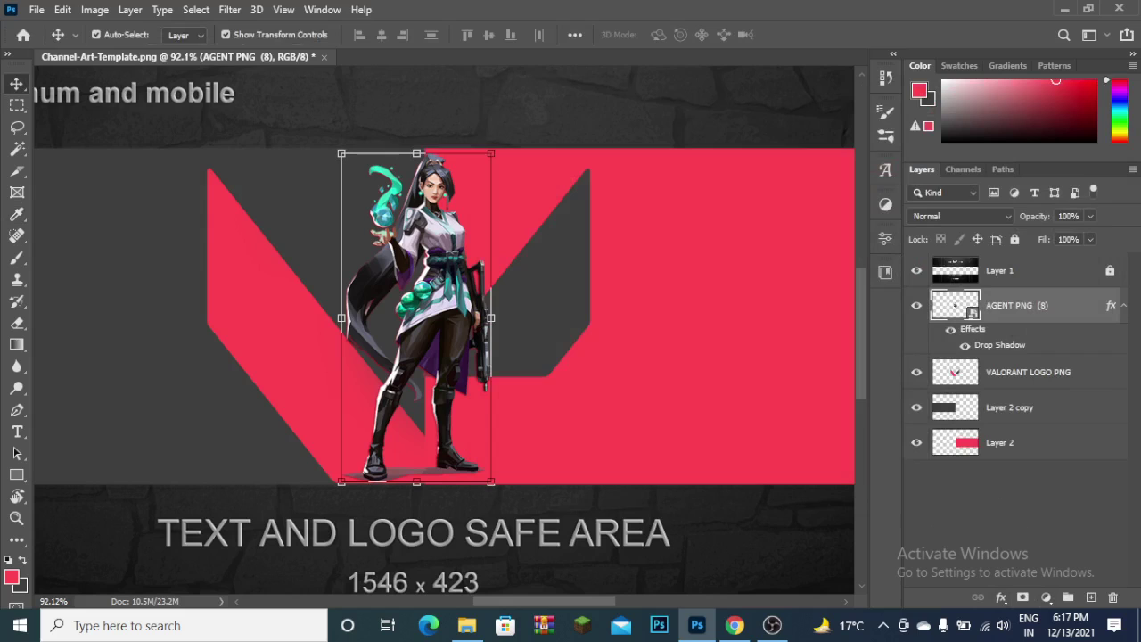
double_click(999, 344)
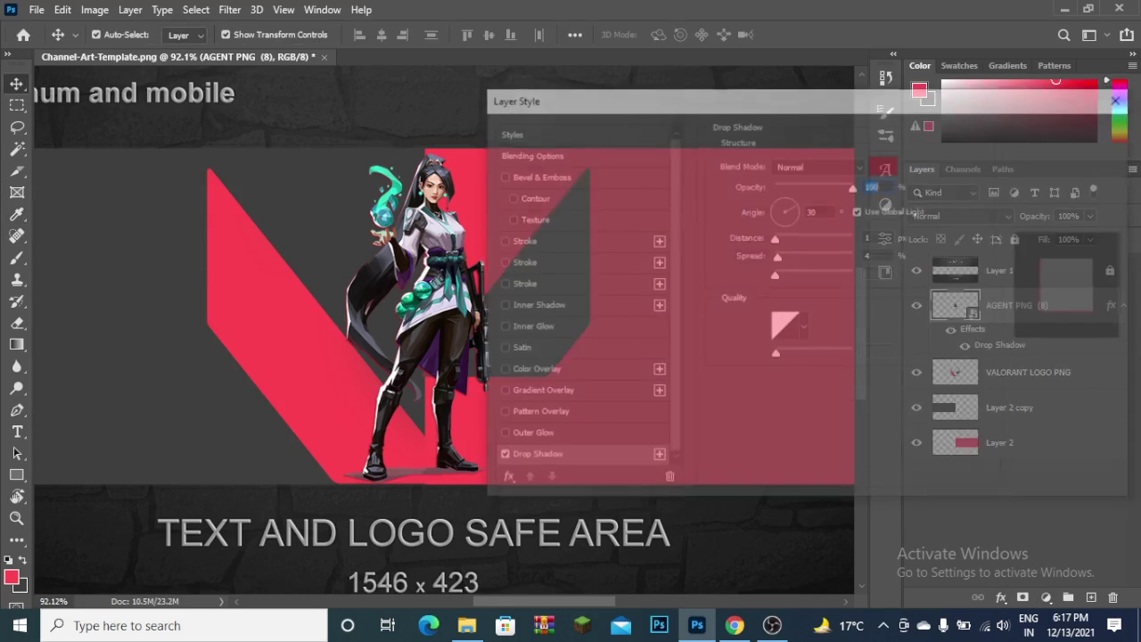
click(1073, 161)
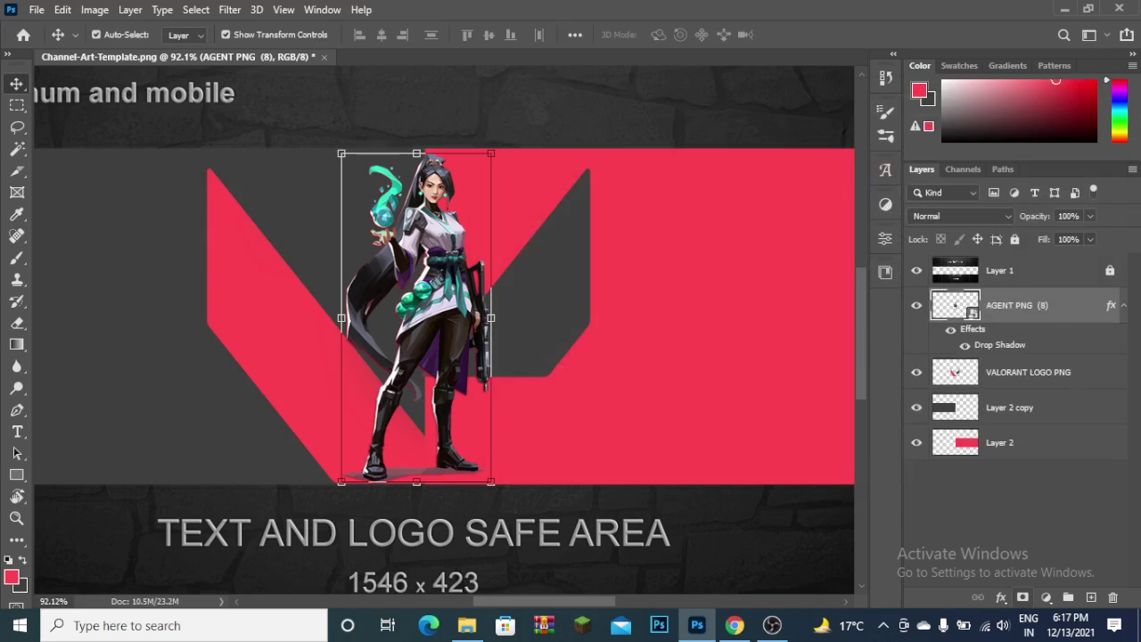
click(1024, 599)
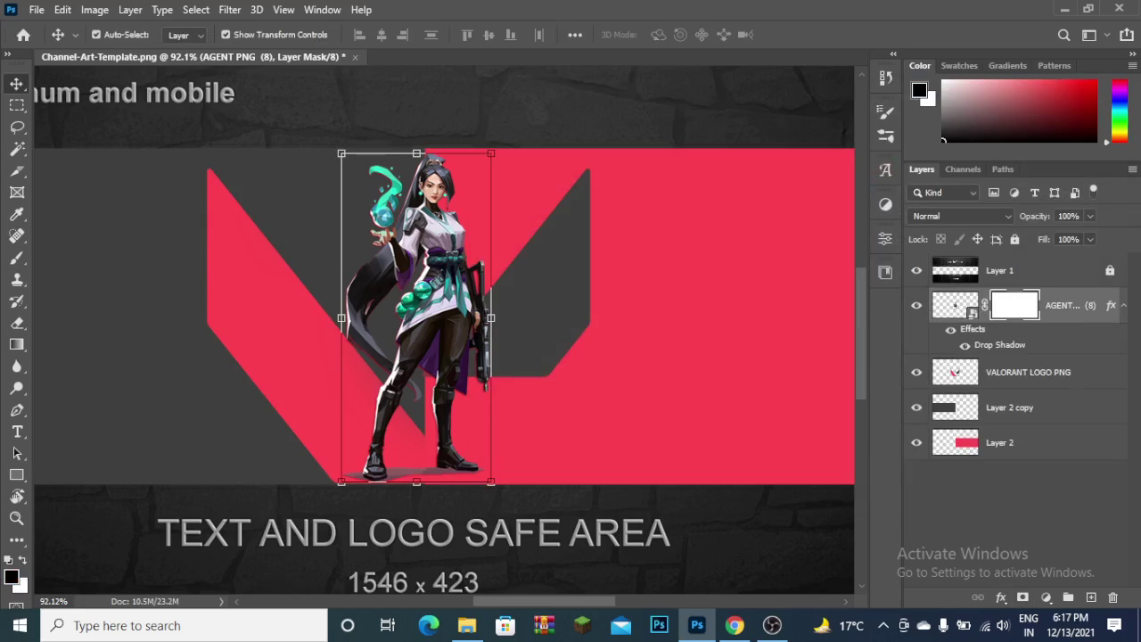
key(b)
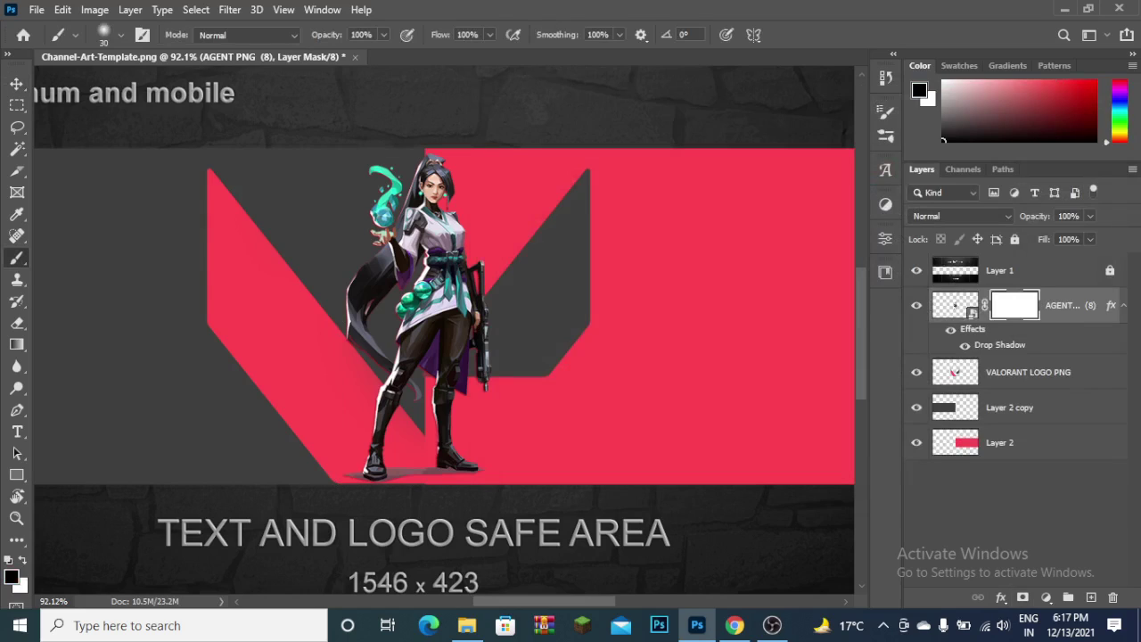
drag(389, 170, 386, 209)
key(ctrl+z)
key(ctrl+z)
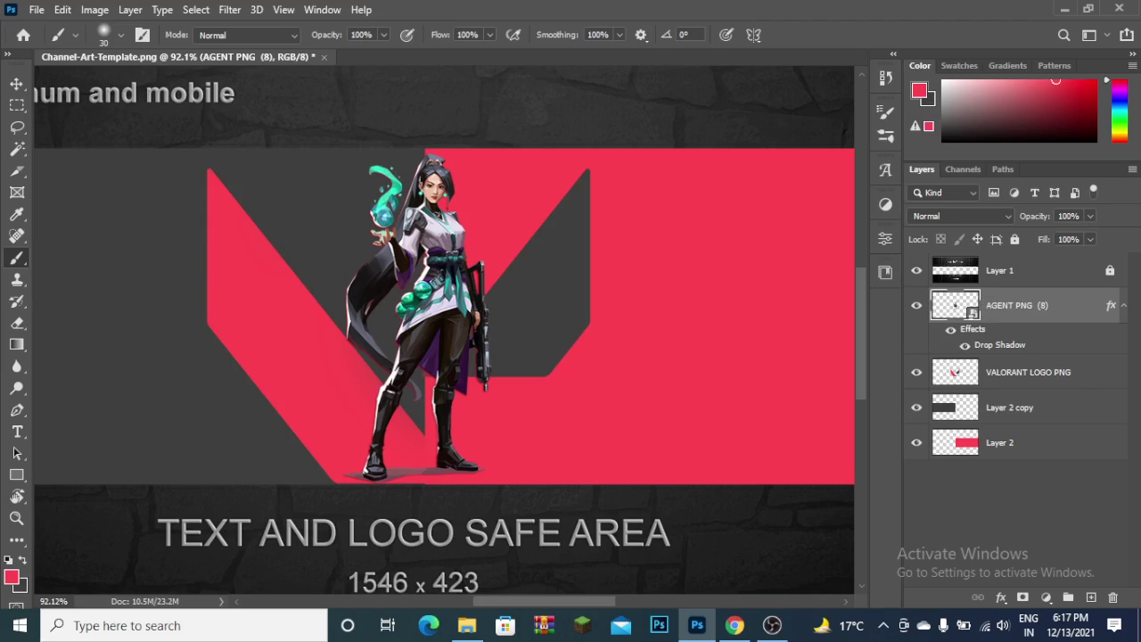
right_click(1025, 305)
key(Escape)
- Add a second drop shadow to the agent with dark grey colour 252424
double_click(1000, 345)
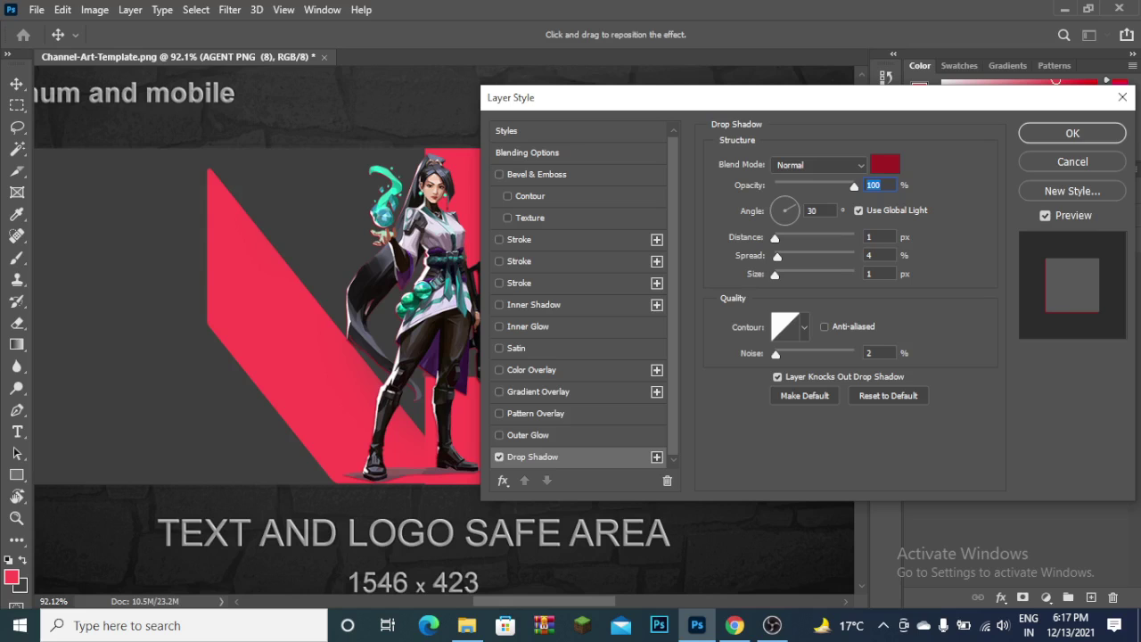
click(656, 456)
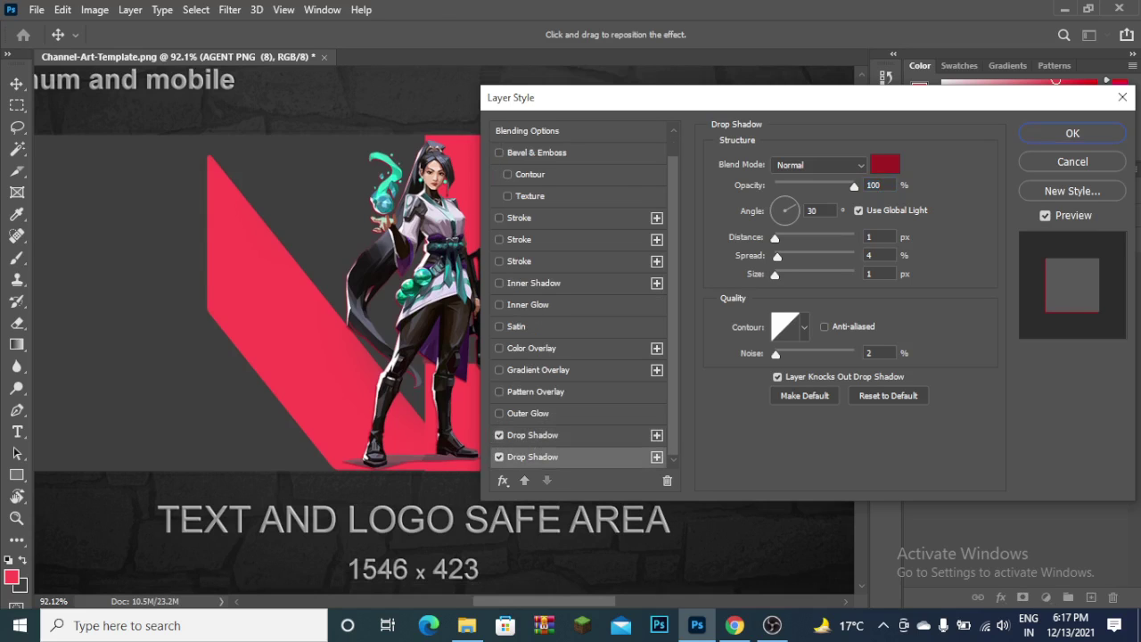
click(885, 164)
text(252424)
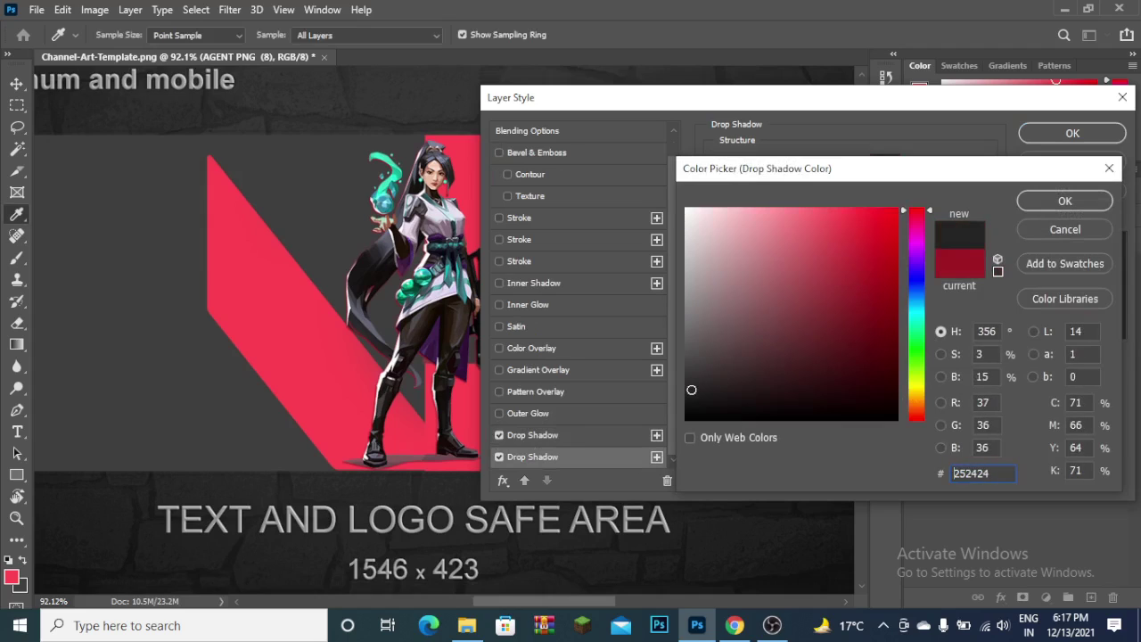
drag(691, 390, 692, 385)
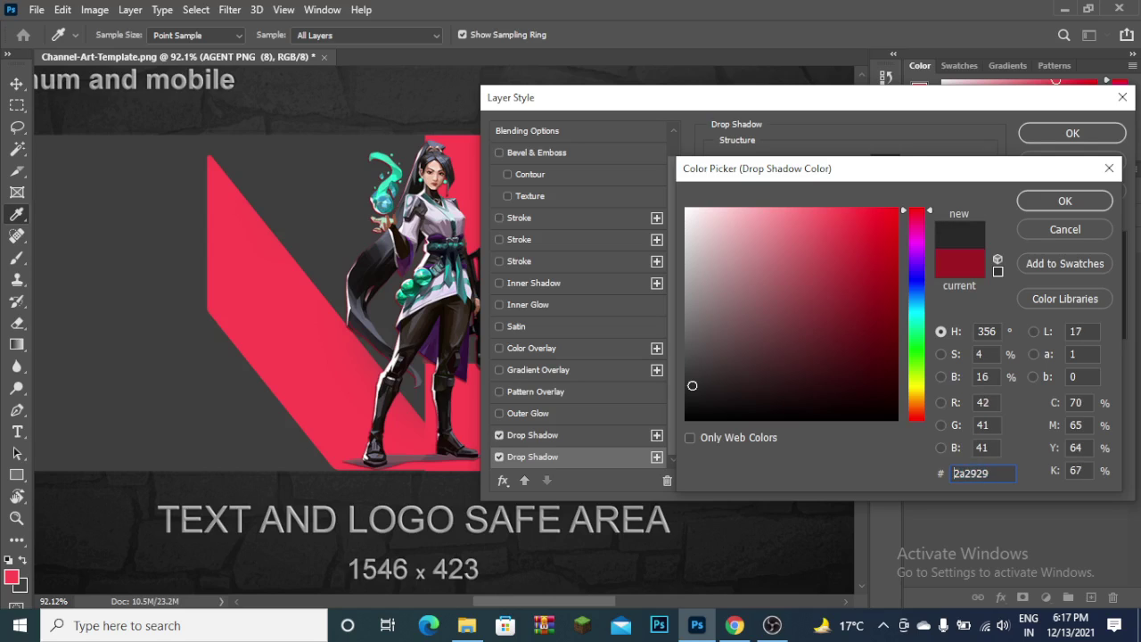
key(Return)
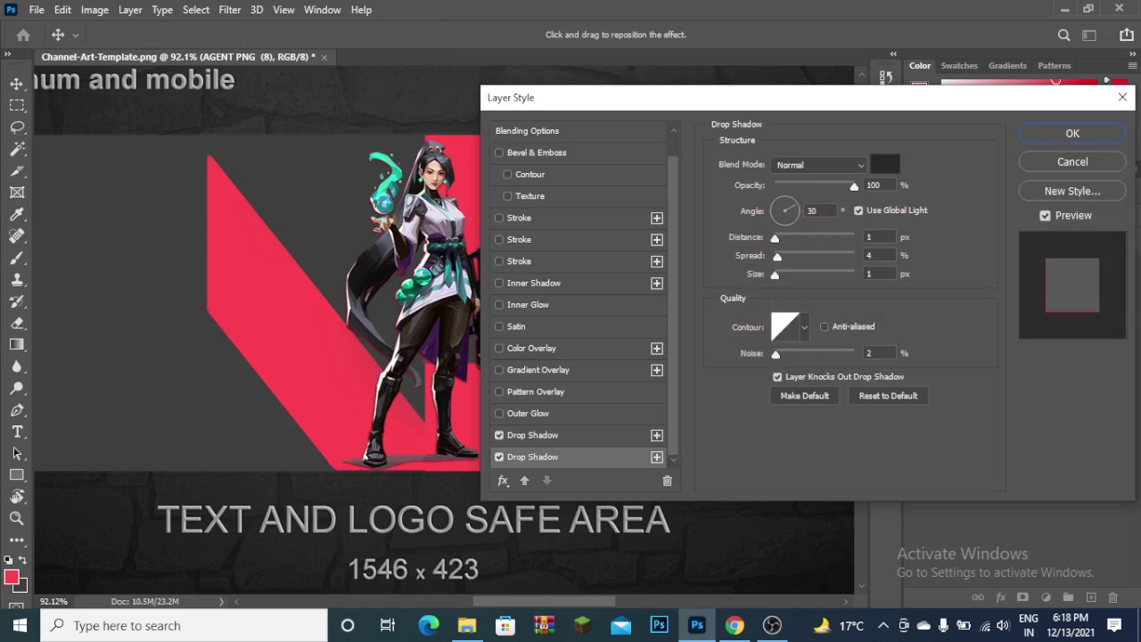
- Set the second shadow's angle to 90° and distance to 4 px
click(813, 210)
key(BackSpace)
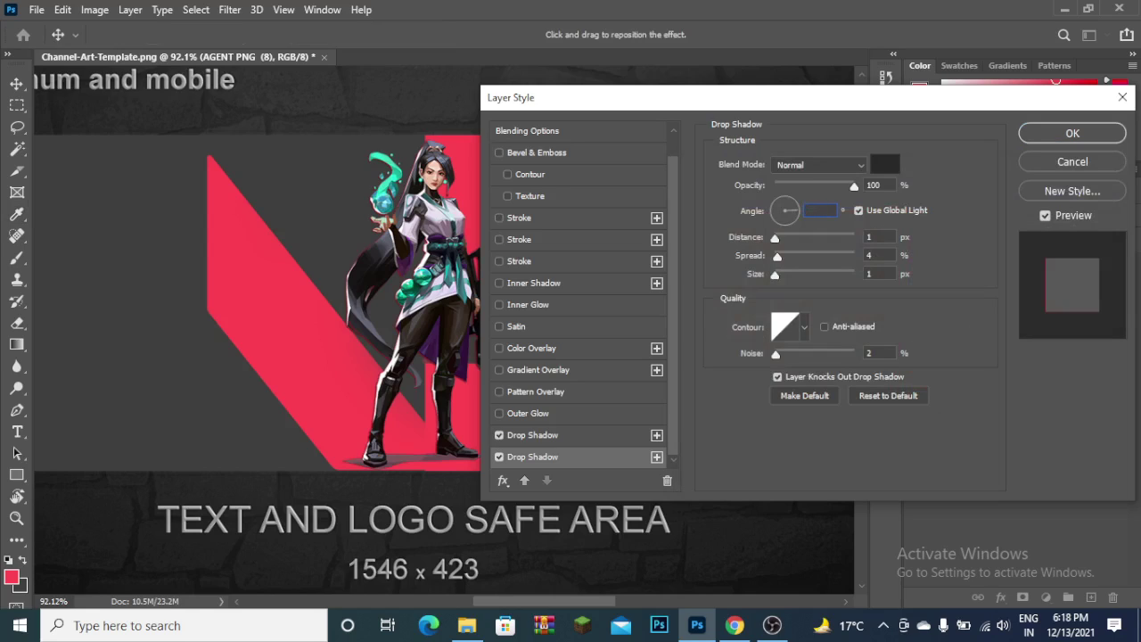
text(90)
key(BackSpace)
text(4)
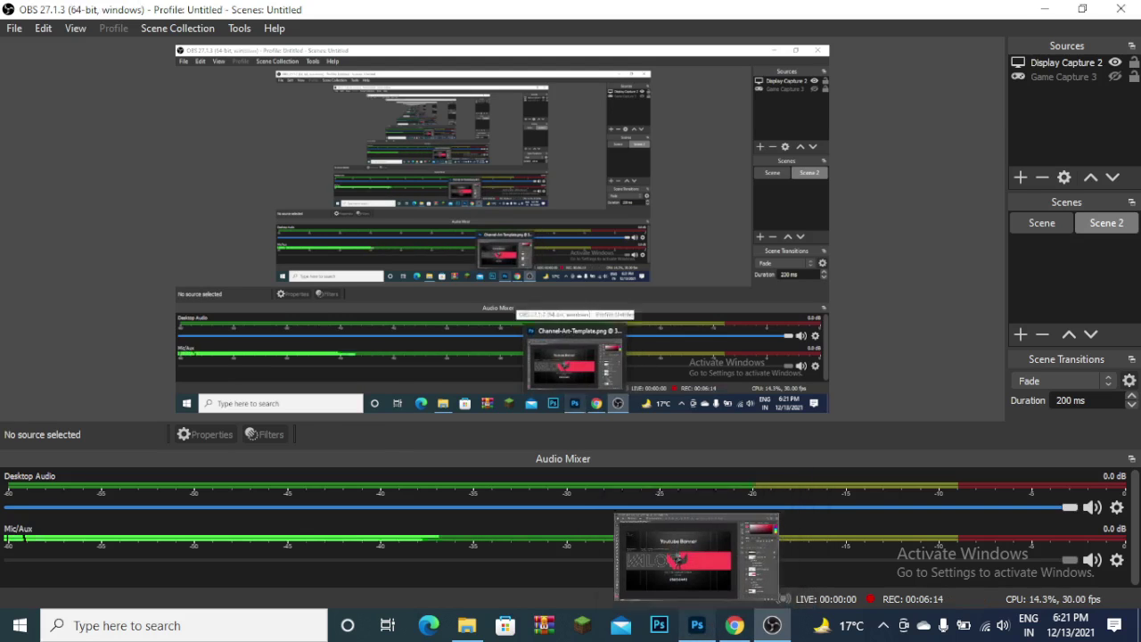
- Switch from OBS back to the Channel-Art-Template document in Photoshop
click(697, 625)
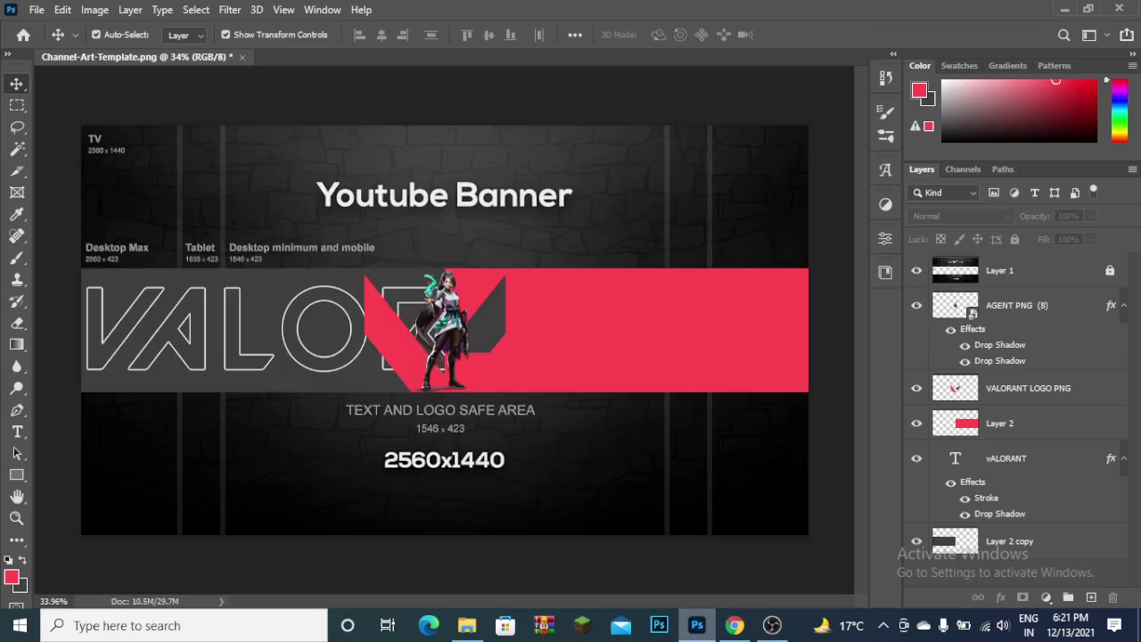
- Go up to the valorant banner pack folder and drag SOCIALS onto the banner canvas
click(468, 625)
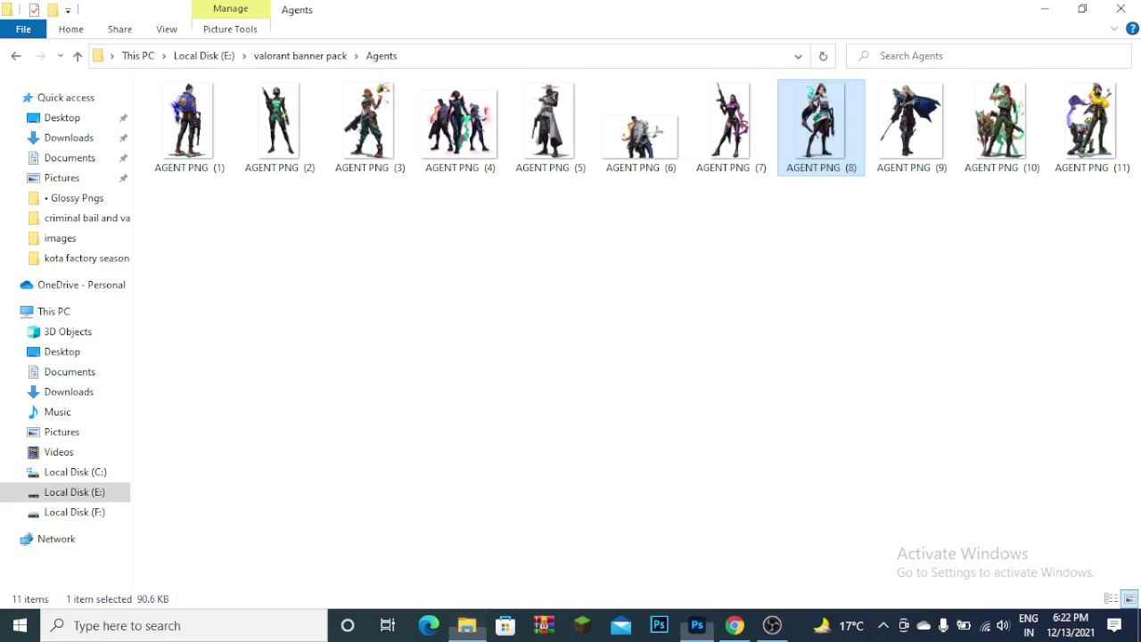
key(BackSpace)
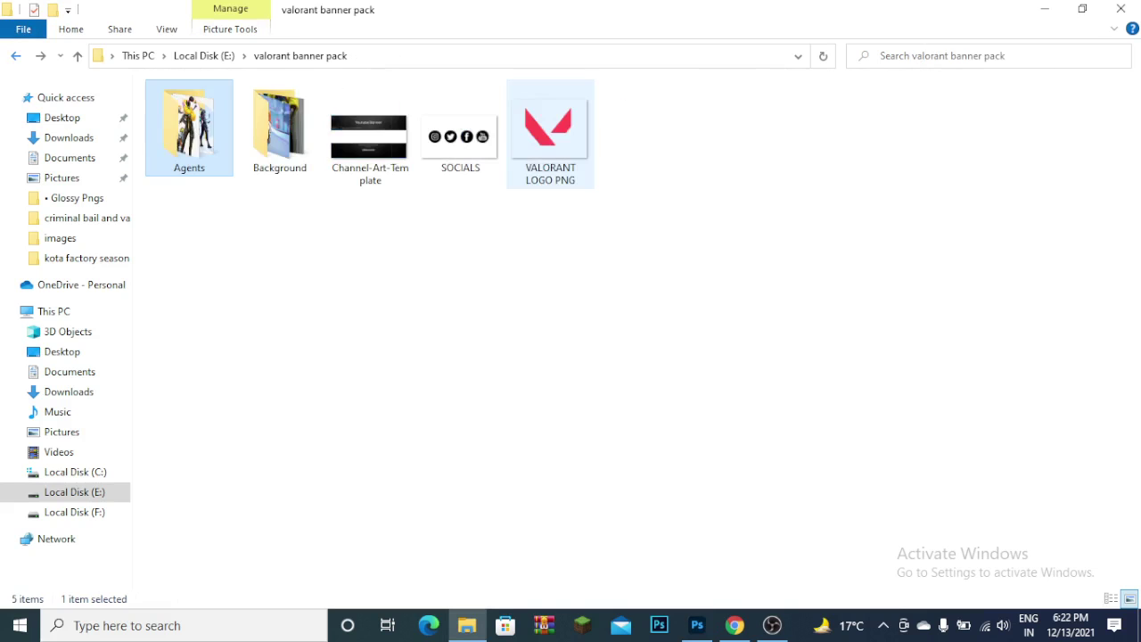
mouse_move(460, 134)
mouse_down()
mouse_move(709, 546)
mouse_move(697, 620)
mouse_move(444, 330)
mouse_up()
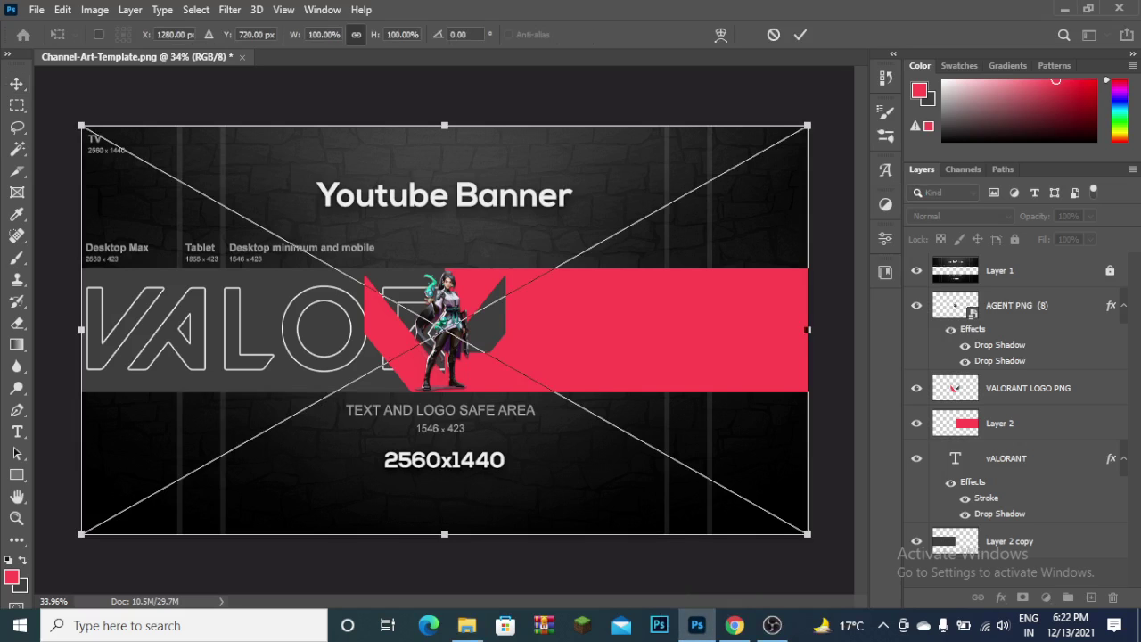
- Scale the placed SOCIALS icons down to about 25%
drag(807, 533, 546, 386)
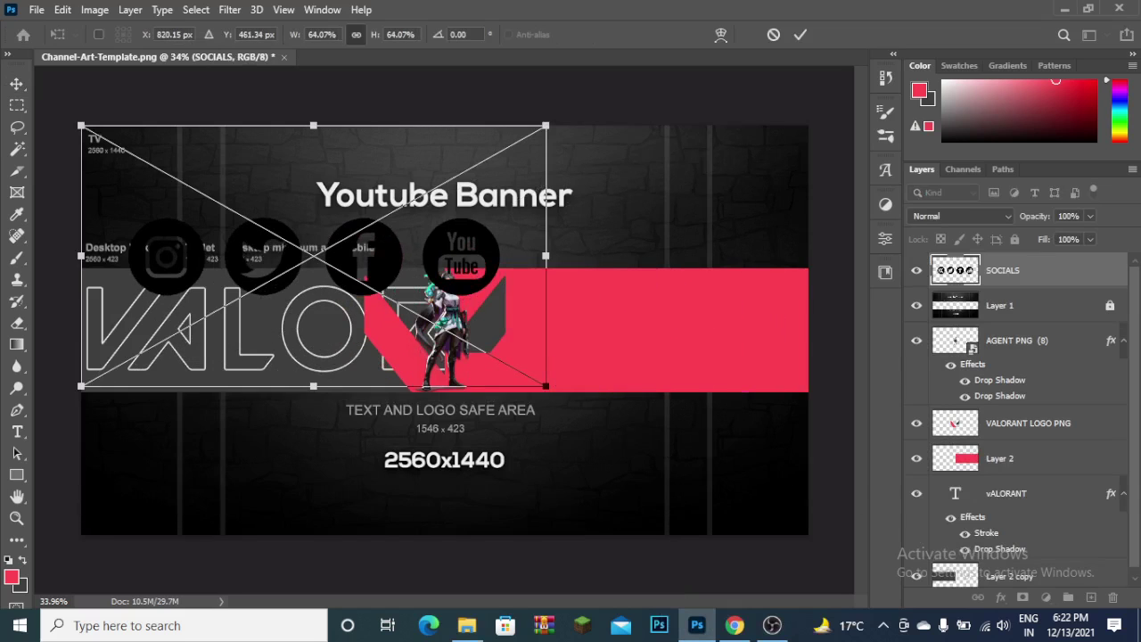
drag(419, 223, 652, 305)
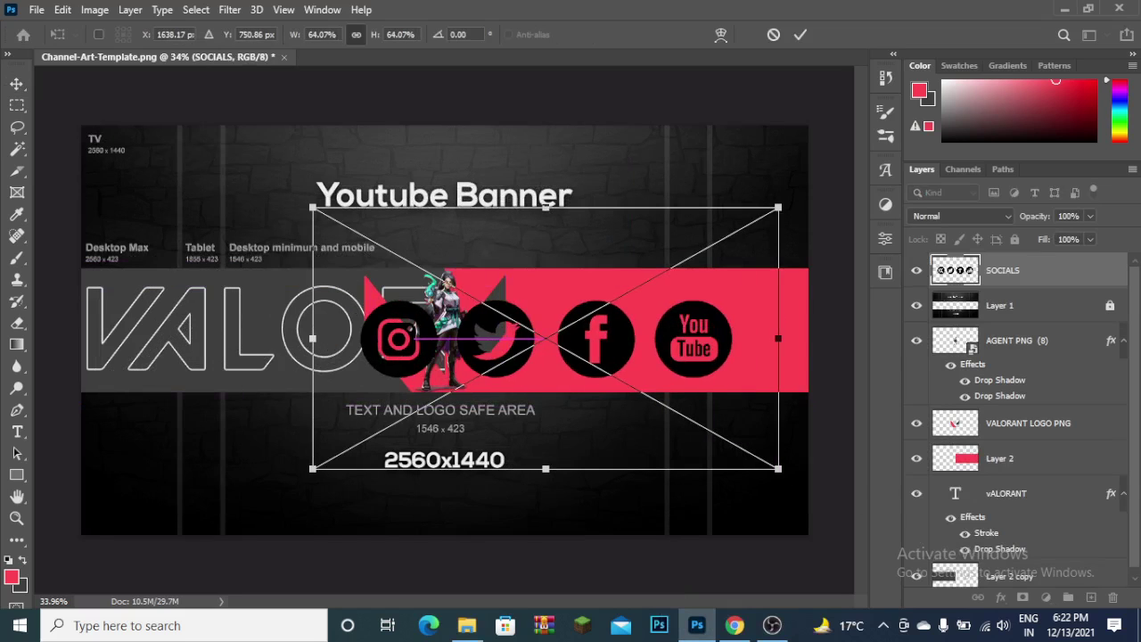
drag(778, 468, 495, 310)
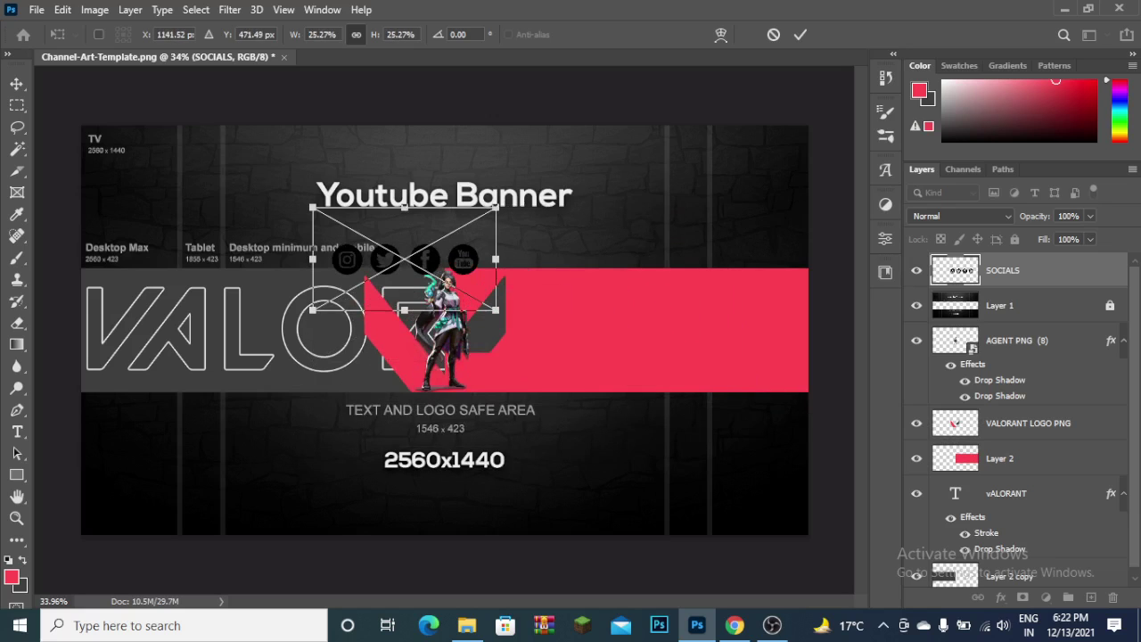
scroll(496, 310, up, 3)
scroll(496, 309, up, 2)
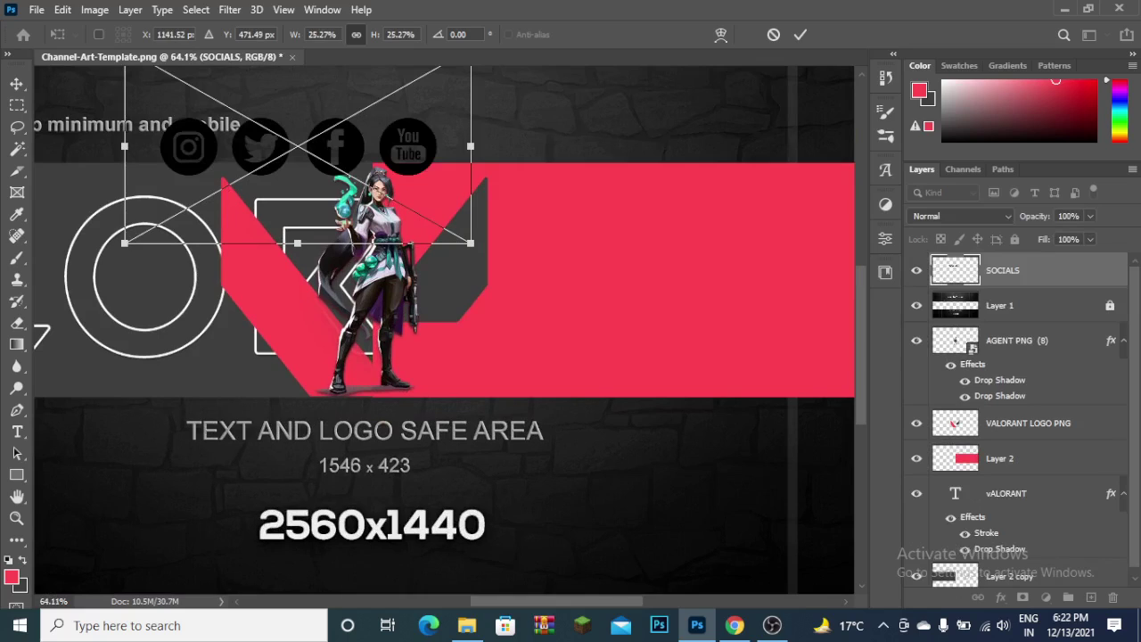
- Position the icon row on the red band beside the agent and commit the placement
drag(416, 115, 726, 249)
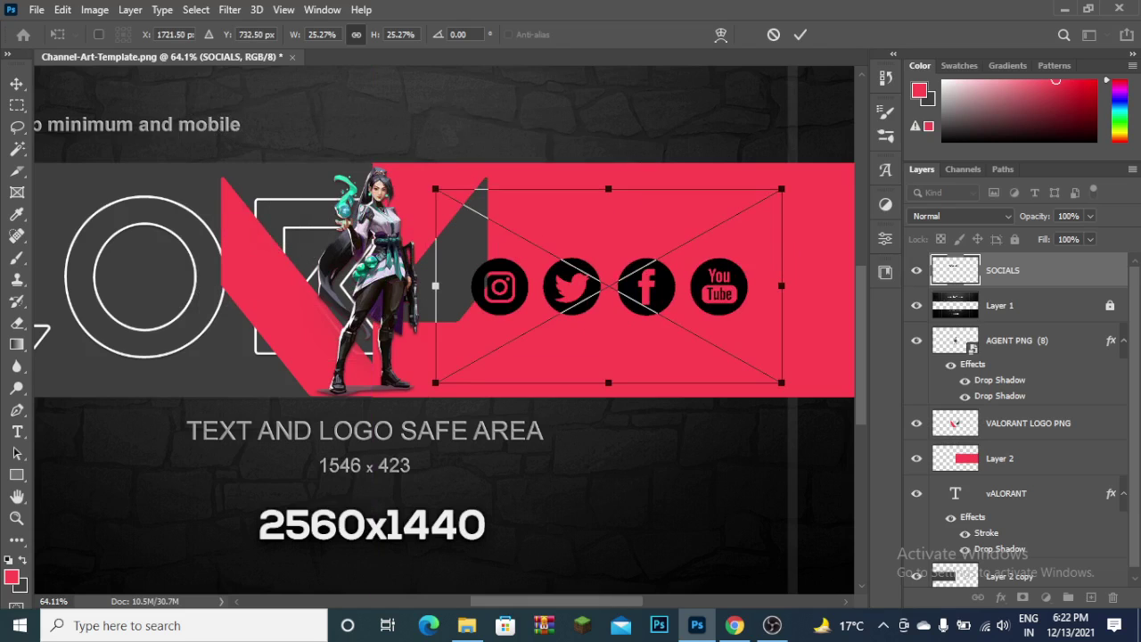
scroll(444, 330, left, 3)
scroll(444, 329, right, 1)
scroll(444, 330, right, 4)
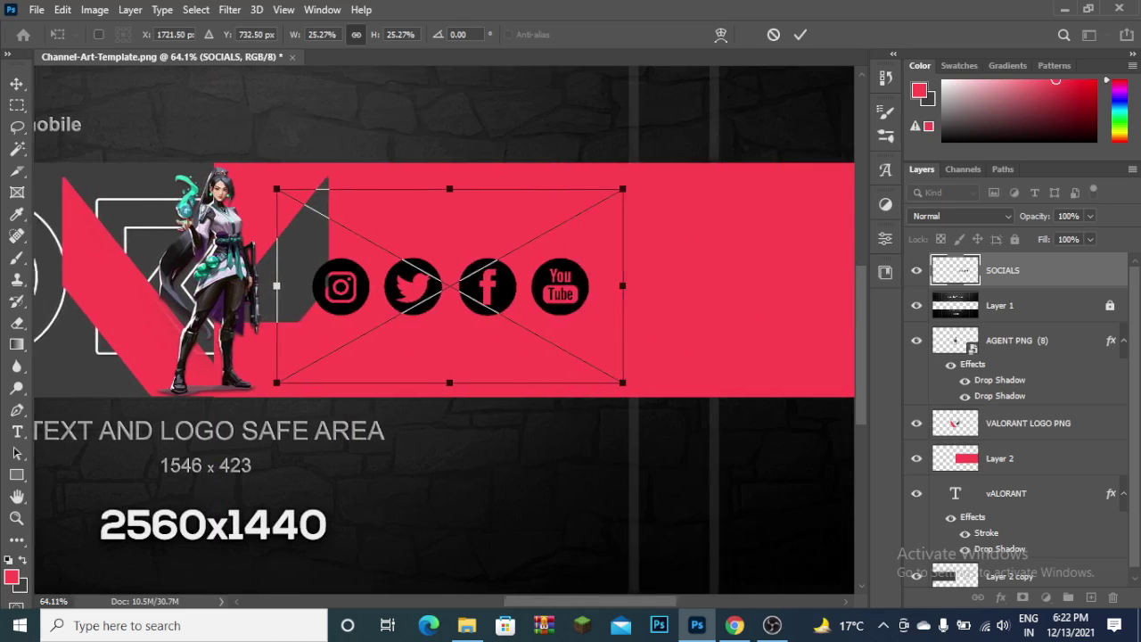
mouse_move(477, 281)
mouse_down()
mouse_move(584, 281)
mouse_move(584, 261)
mouse_up()
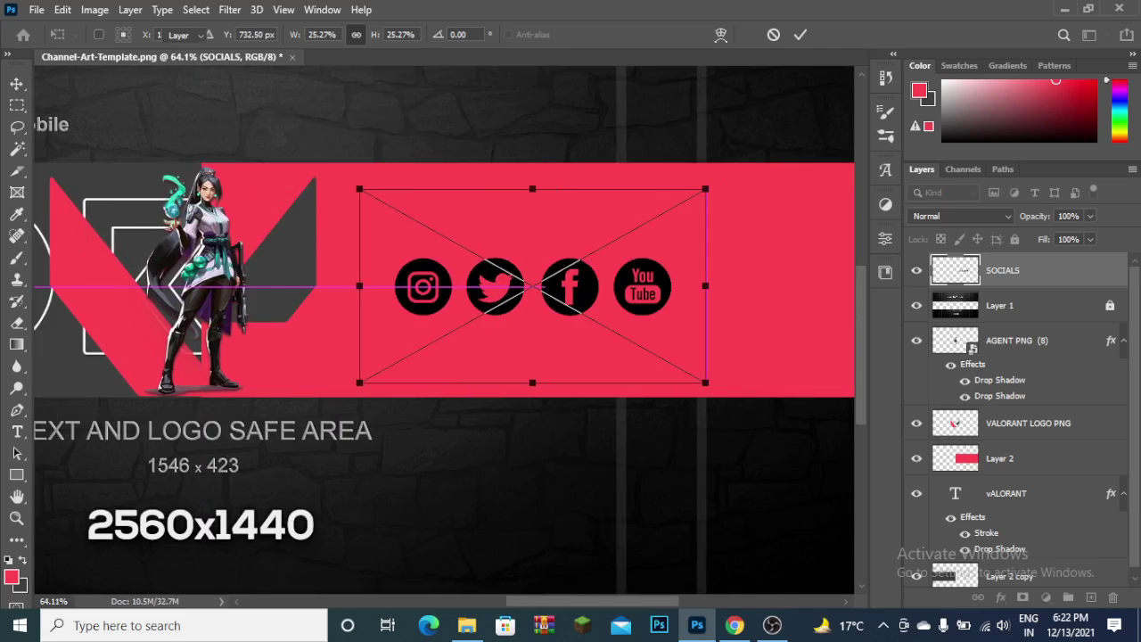
key(Return)
- Give the SOCIALS icons a white Color Overlay and convert the layer to a smart object
click(1001, 597)
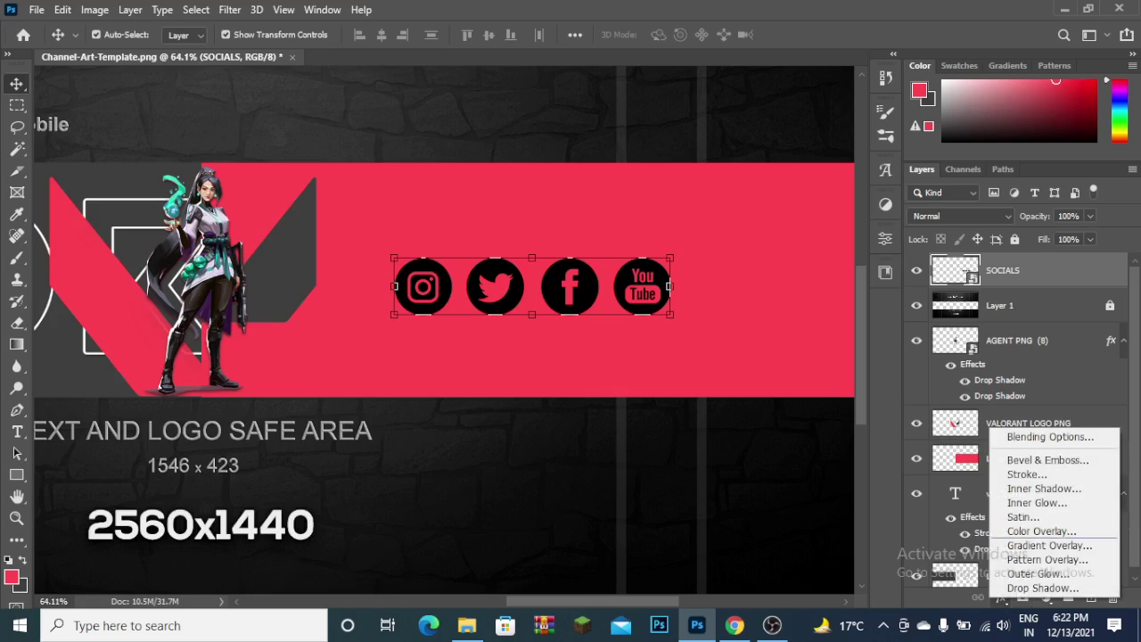
click(1026, 531)
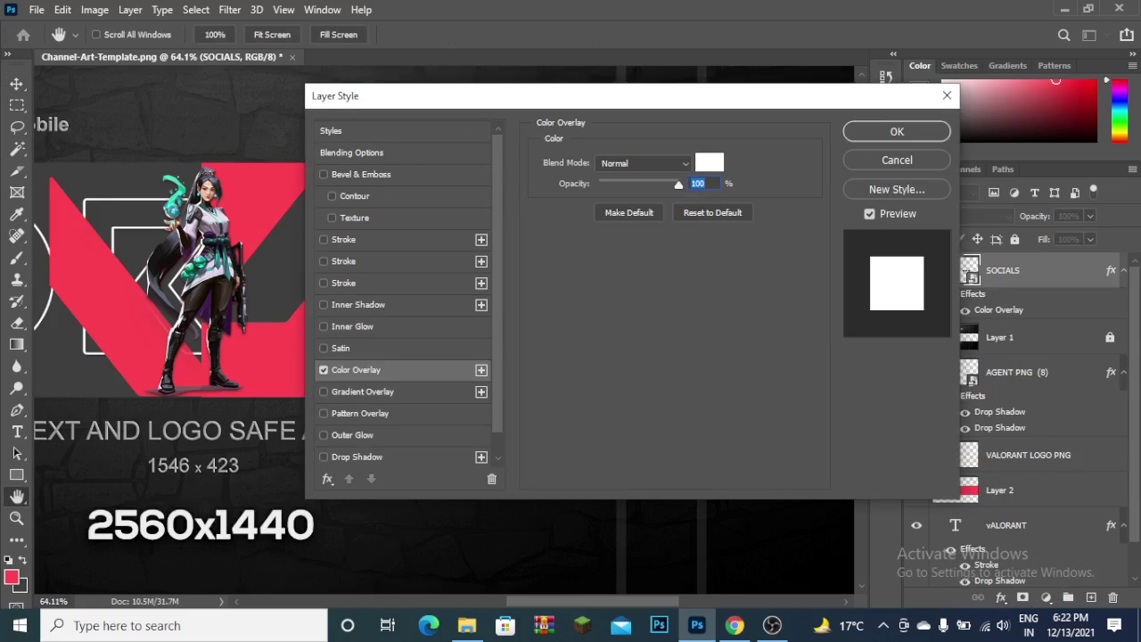
key(Return)
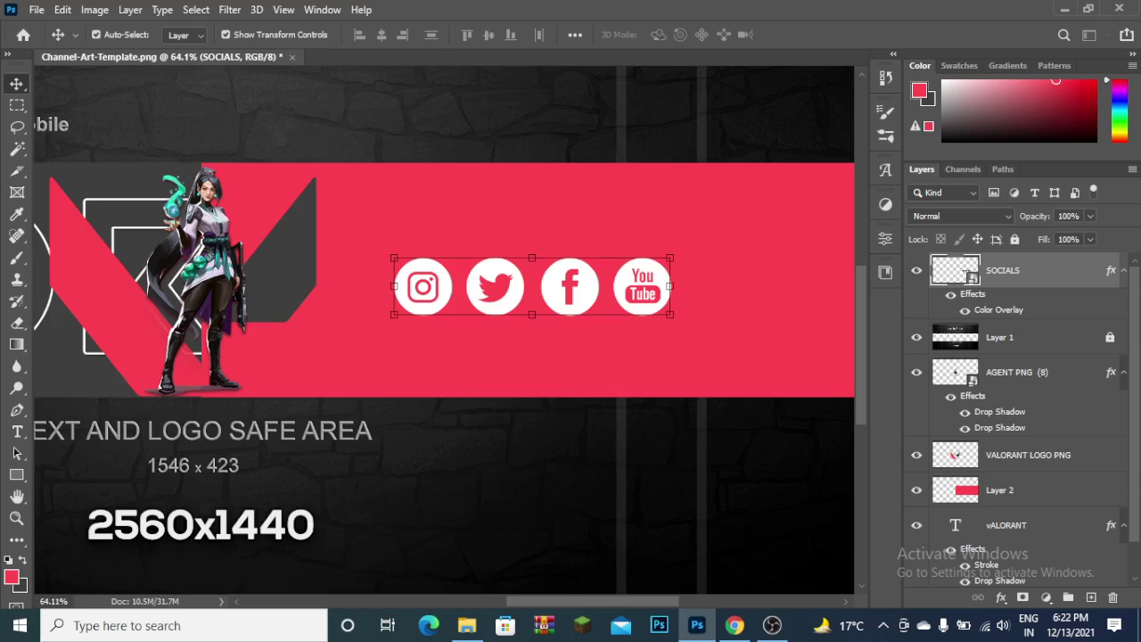
right_click(968, 273)
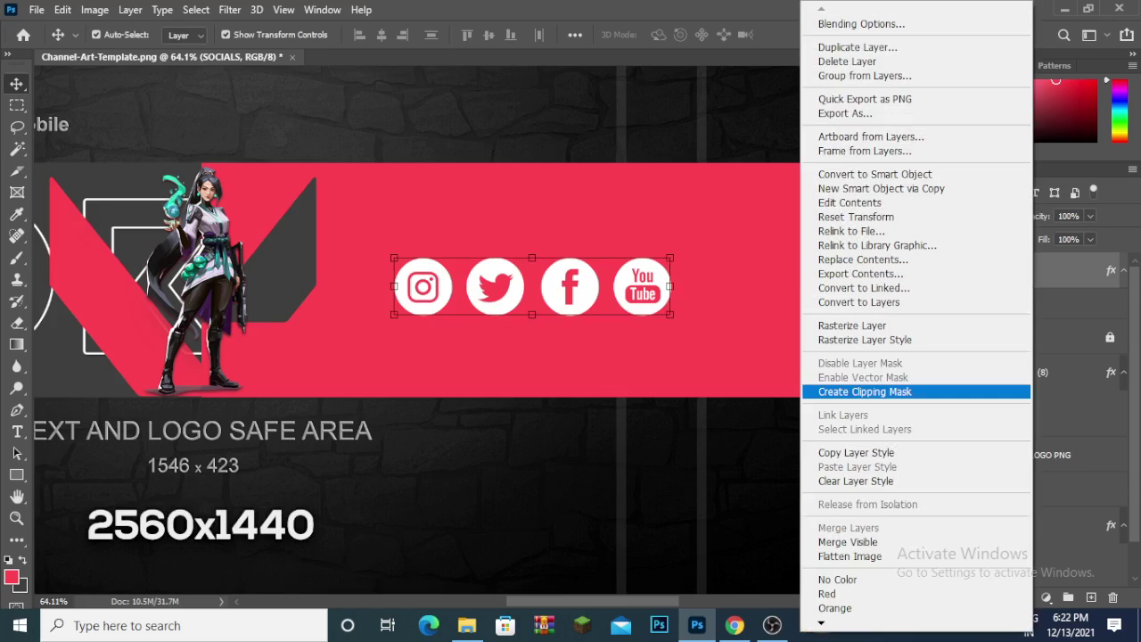
click(875, 174)
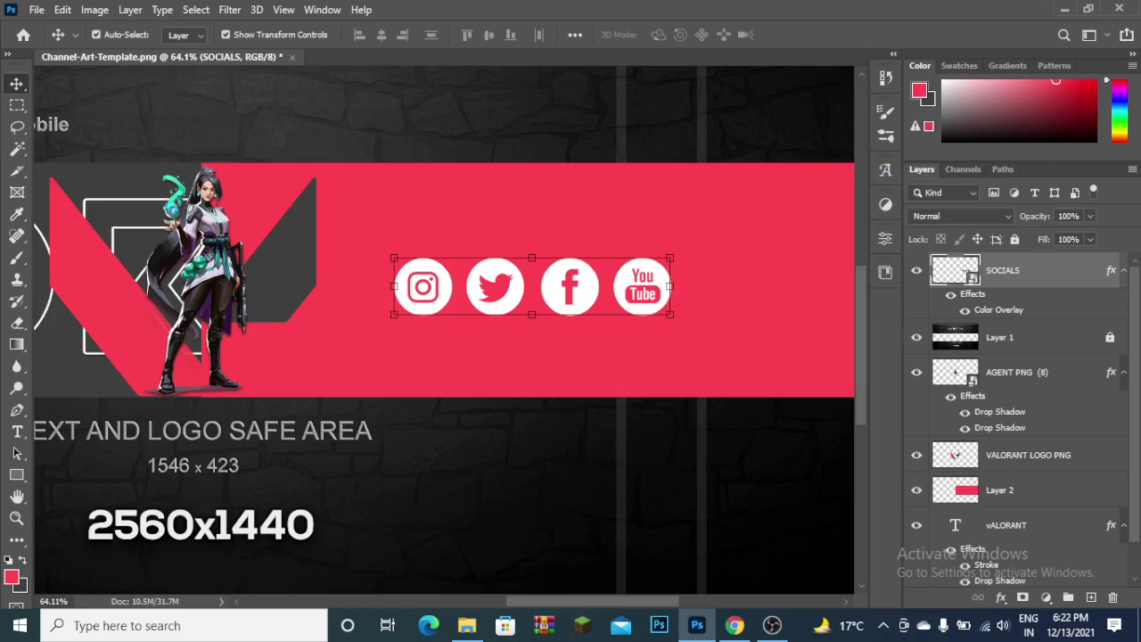
- Select the red band Layer 2, test-move it, and lock it
click(758, 357)
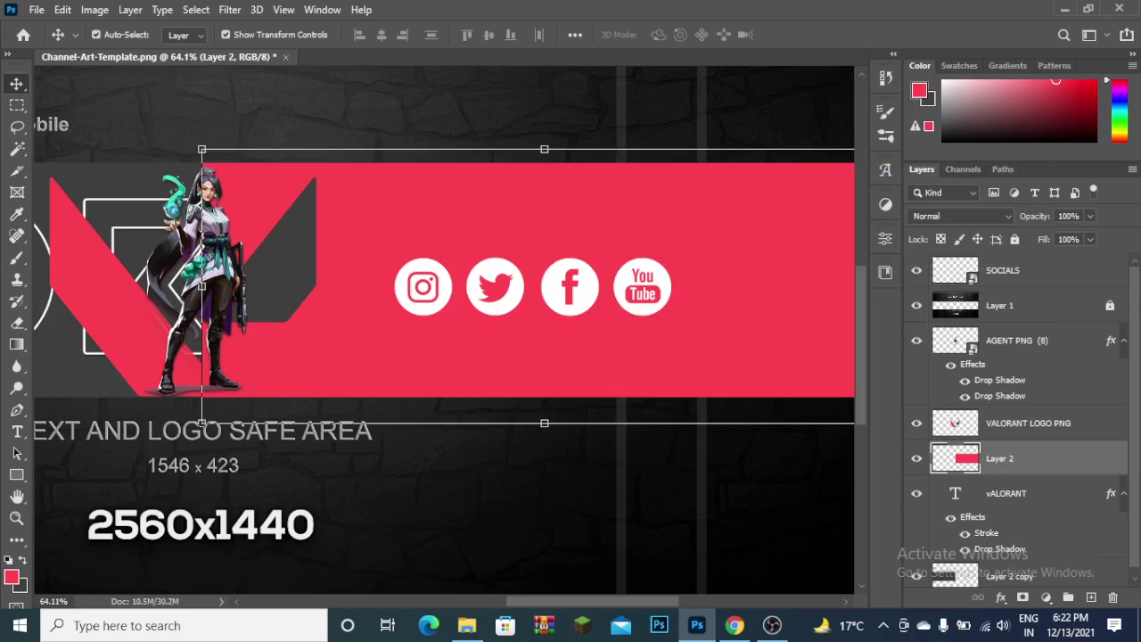
click(495, 286)
click(758, 357)
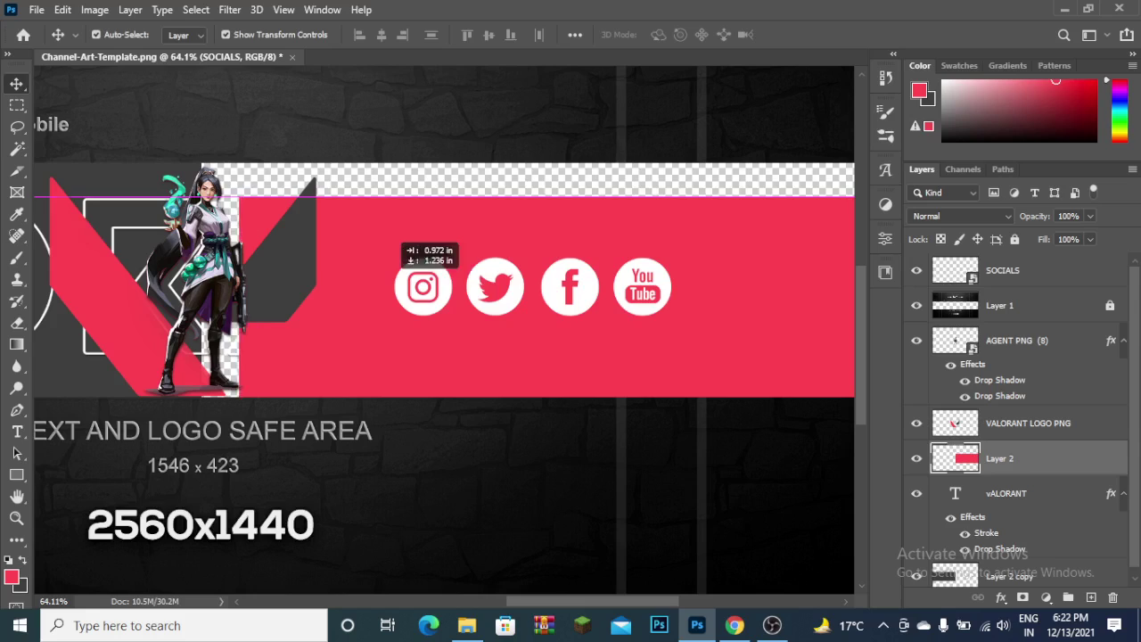
drag(428, 223, 374, 218)
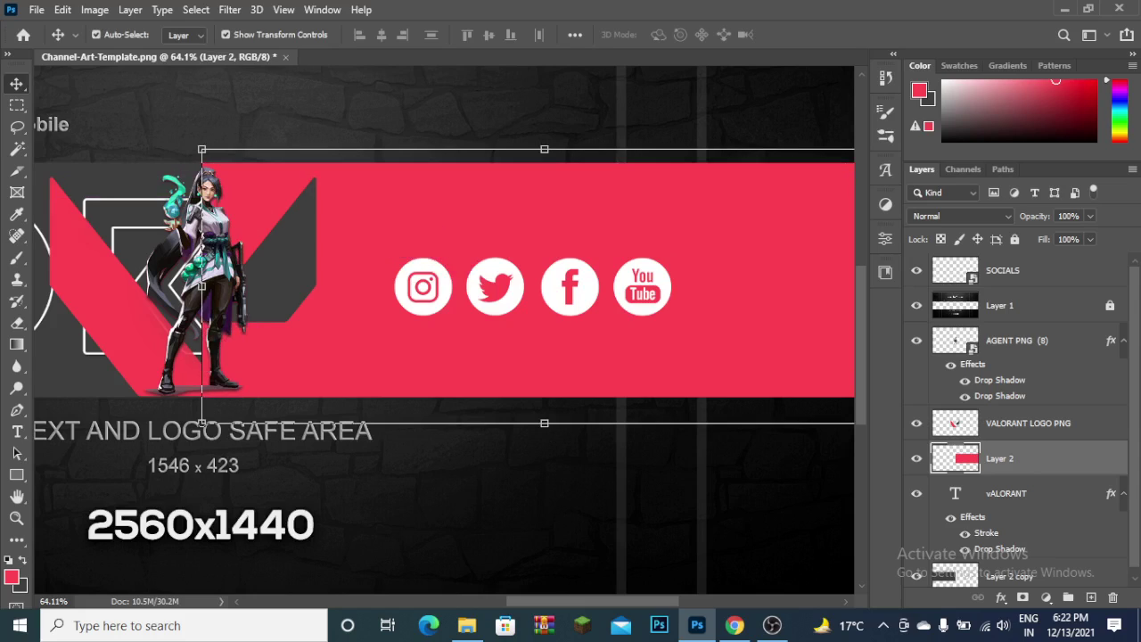
key(ctrl+slash)
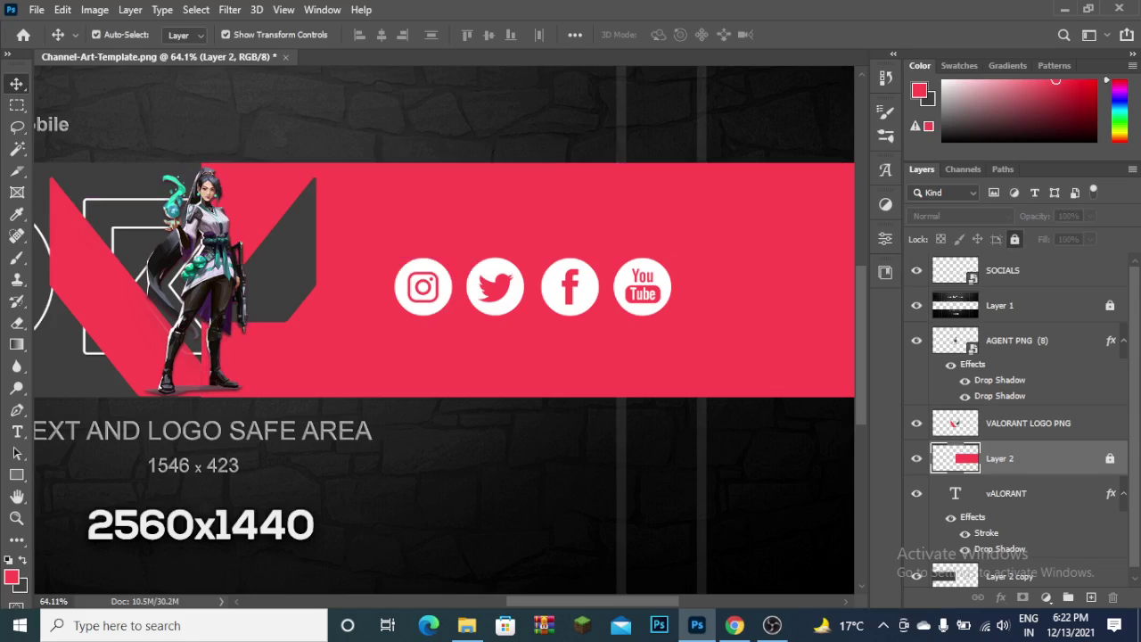
- Lock AGENT PNG (8), vALORANT and Layer 2 copy, then reselect and drag the SOCIALS icons
key(alt+bracketright)
key(alt+bracketright)
key(ctrl+slash)
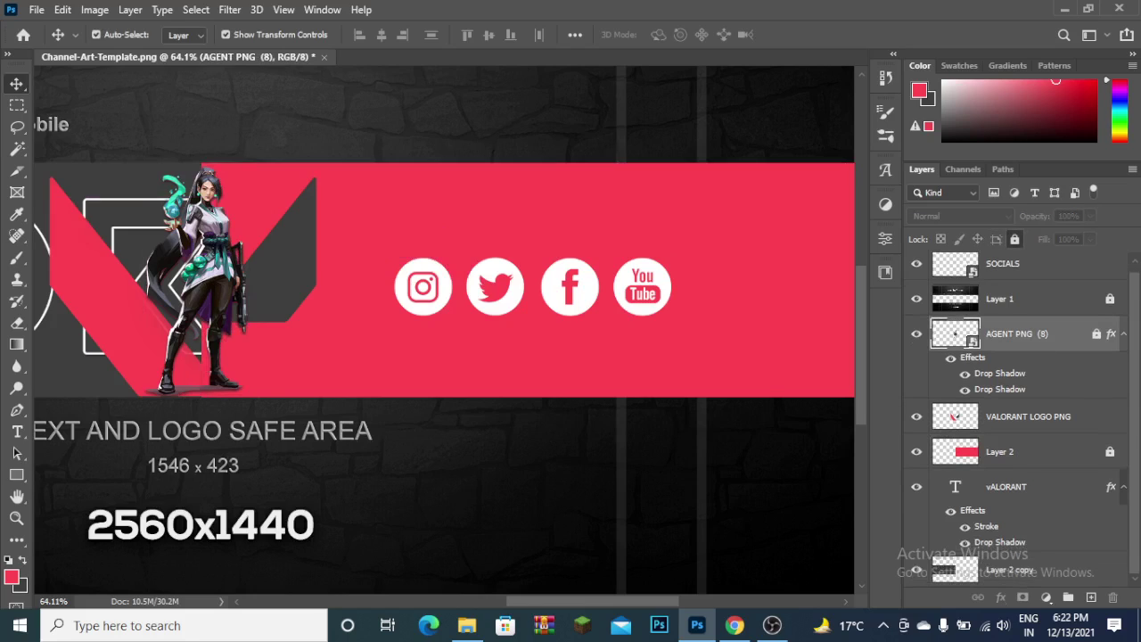
key(alt+bracketleft)
key(alt+bracketleft)
key(alt+bracketleft)
key(ctrl+slash)
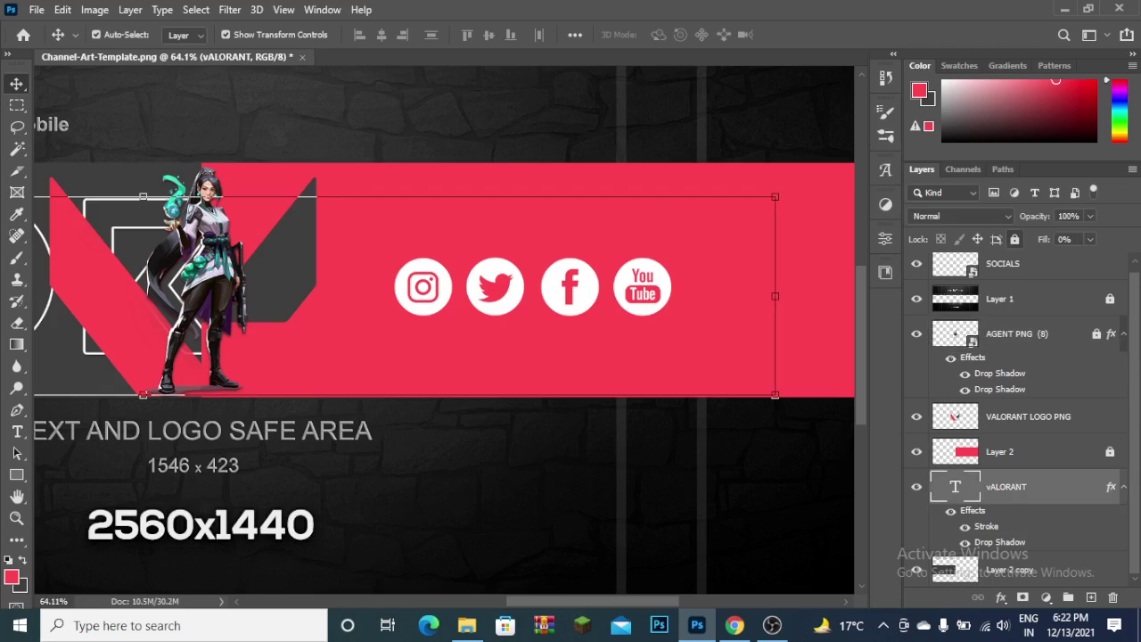
key(alt+bracketleft)
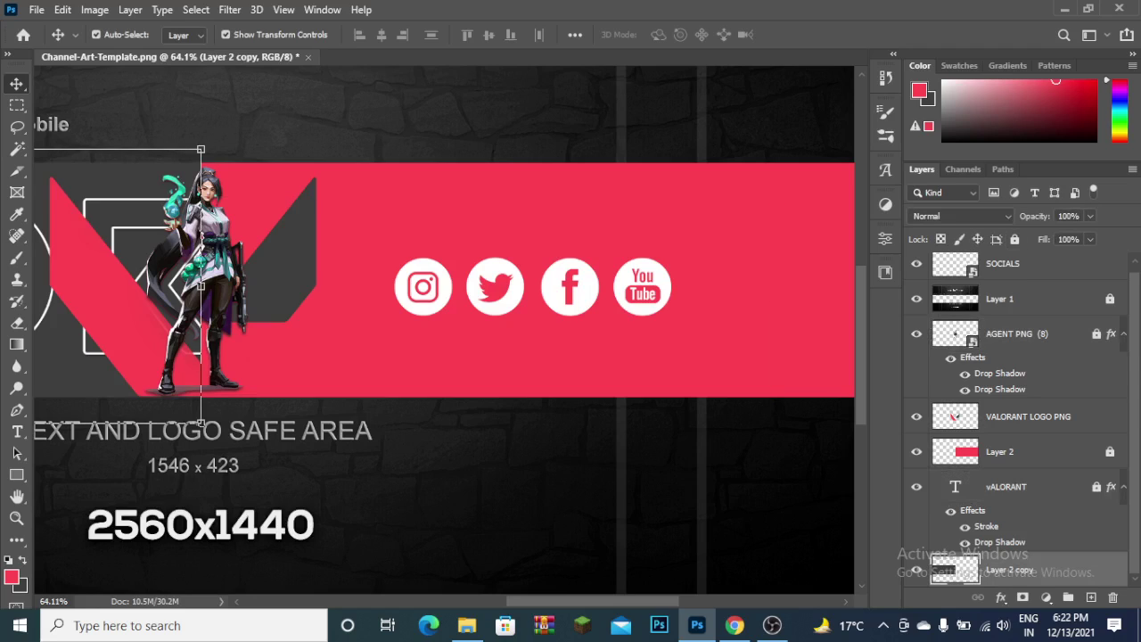
key(ctrl+slash)
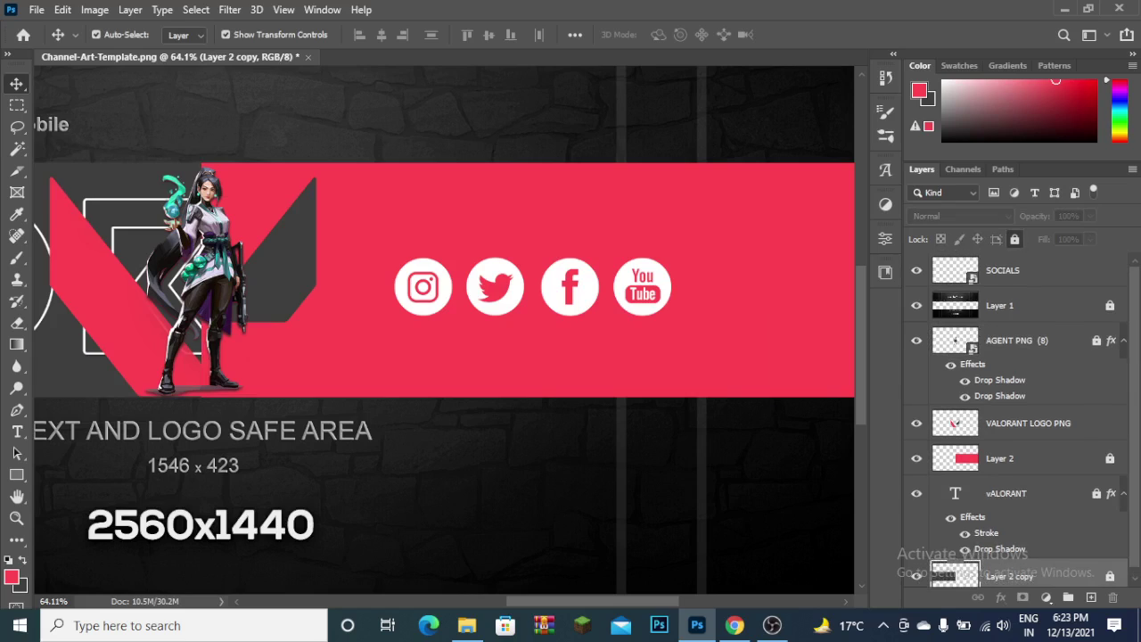
key(alt+period)
drag(371, 254, 473, 307)
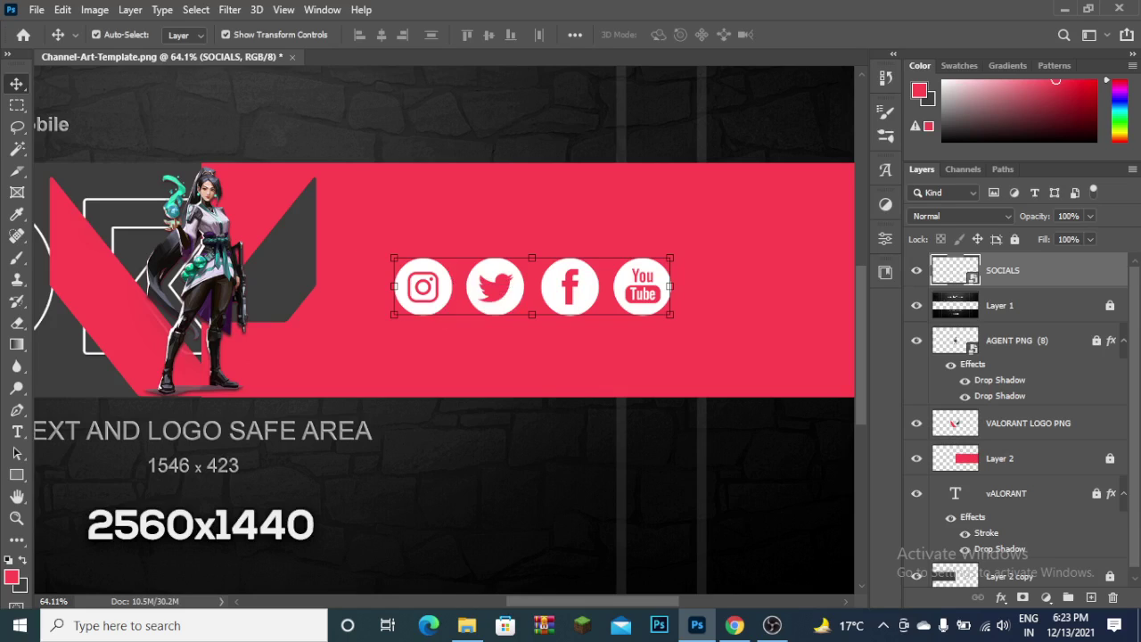
- Select the SOCIALS pixels, marquee the Instagram icon, and nudge it with Free Transform
key(m)
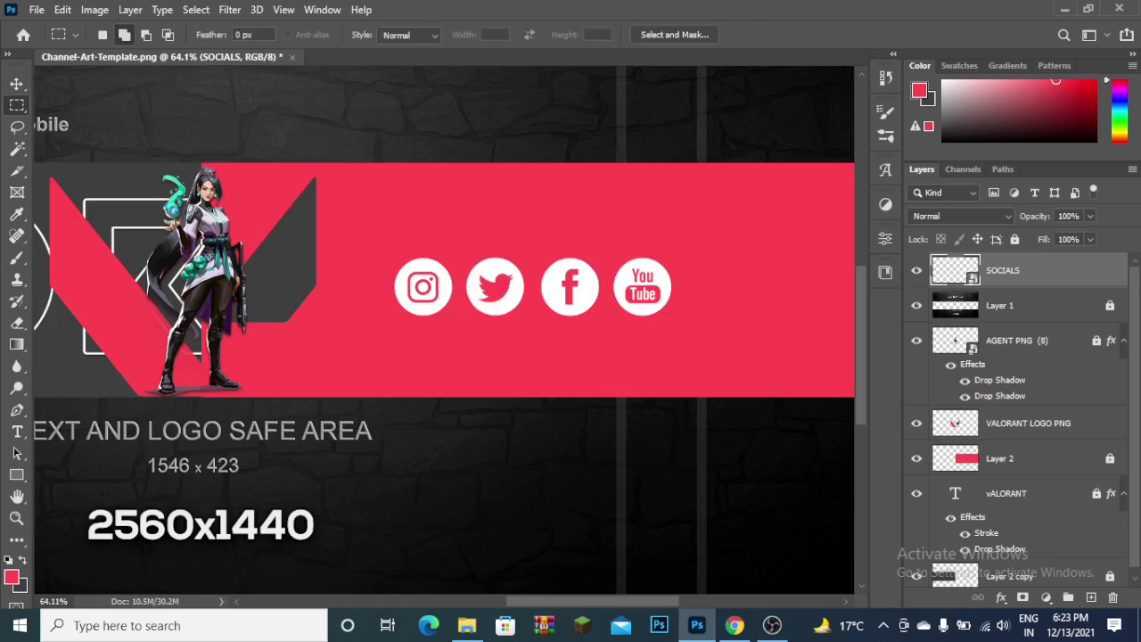
right_click(953, 263)
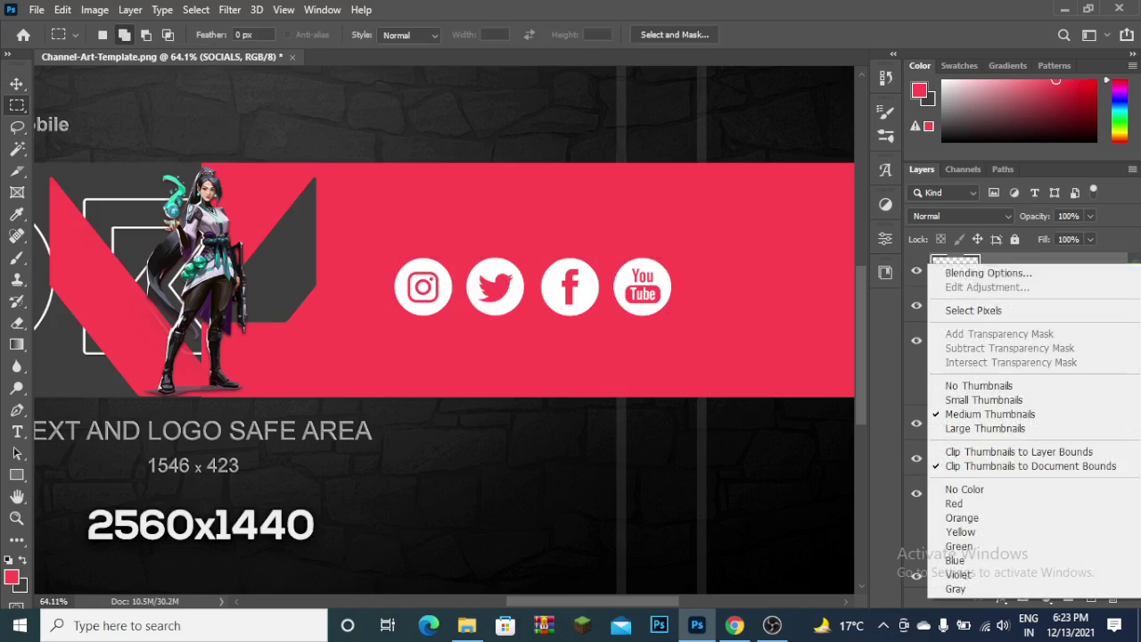
click(967, 312)
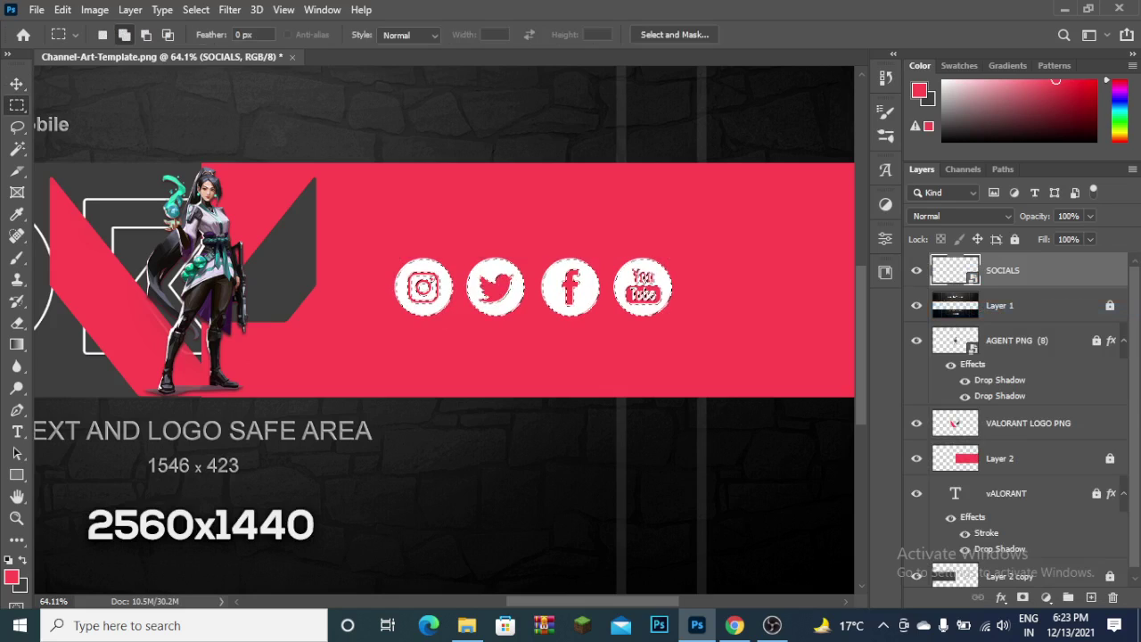
drag(361, 241, 464, 333)
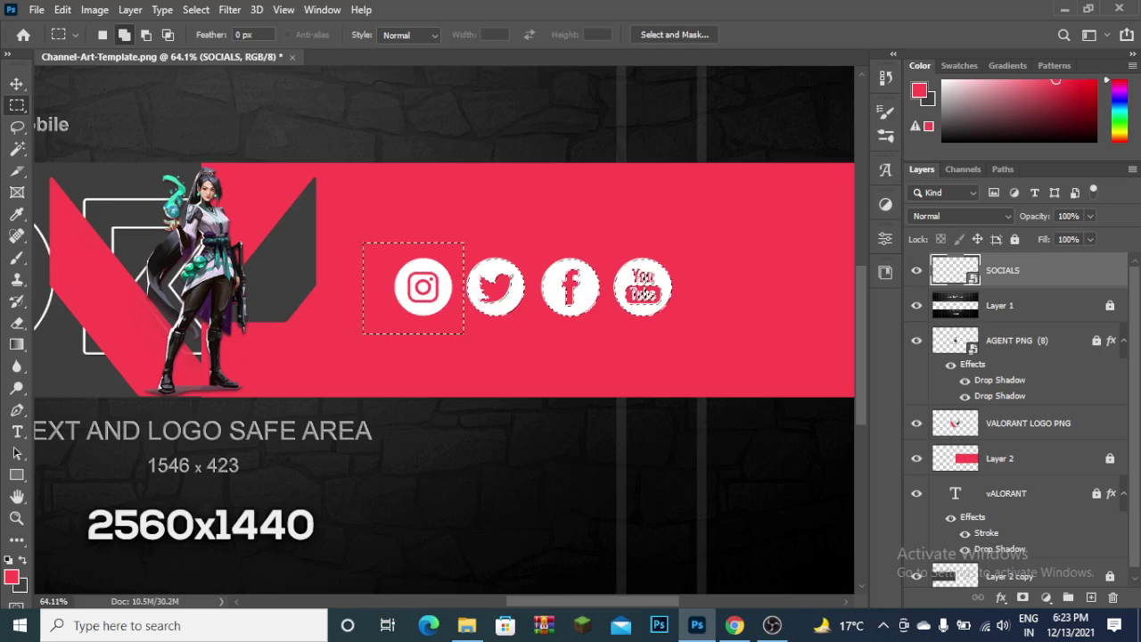
right_click(413, 286)
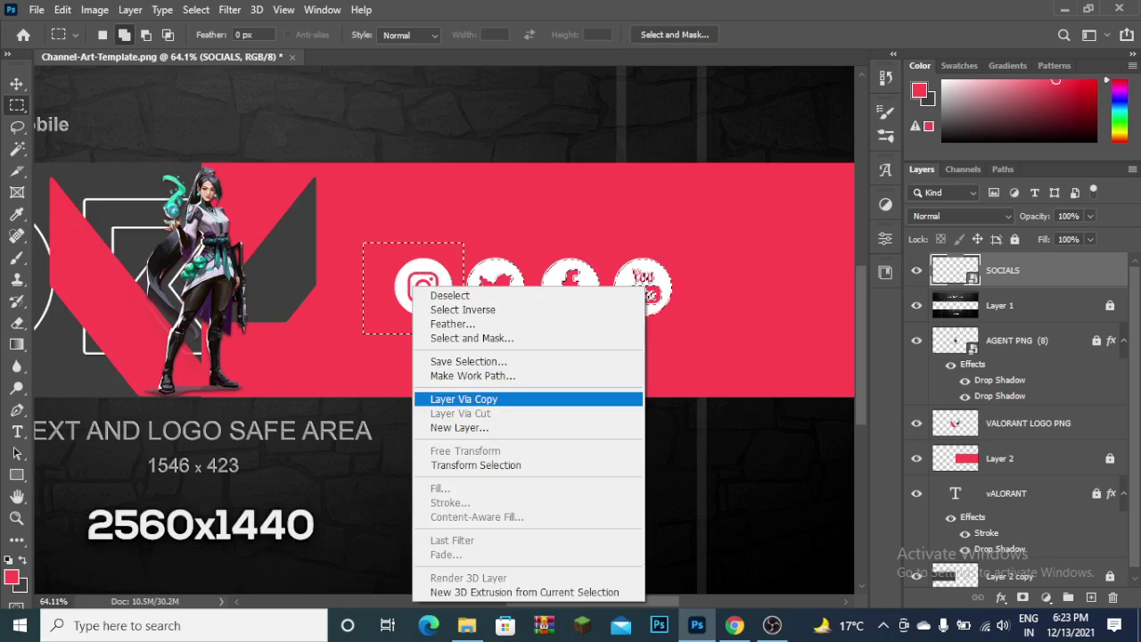
click(476, 464)
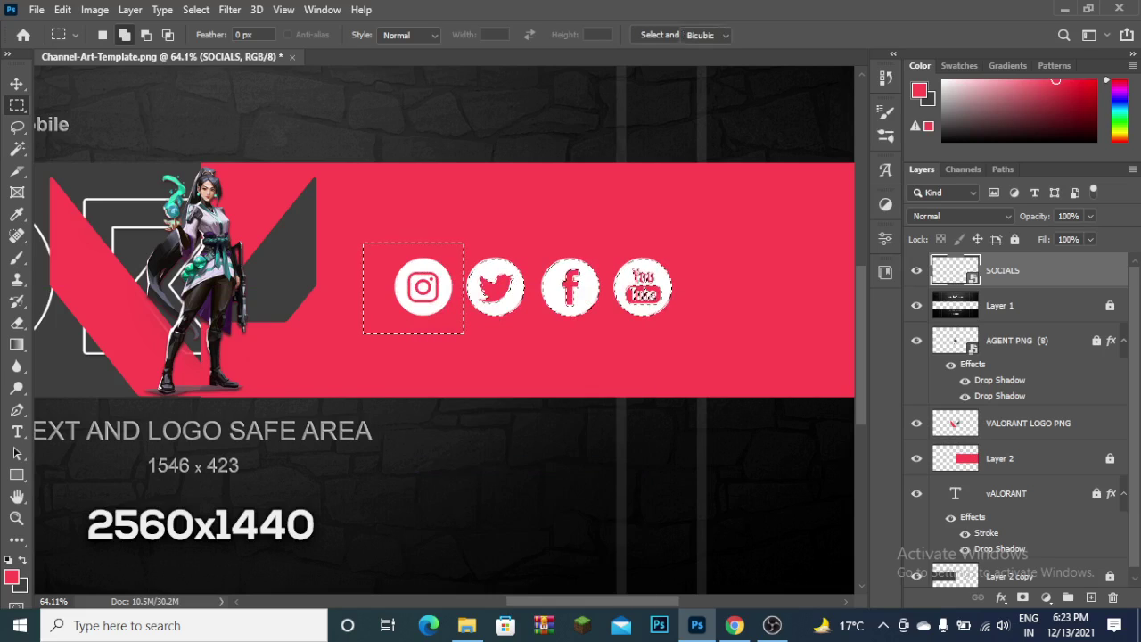
mouse_move(443, 272)
mouse_down()
mouse_move(460, 272)
mouse_move(443, 261)
mouse_up()
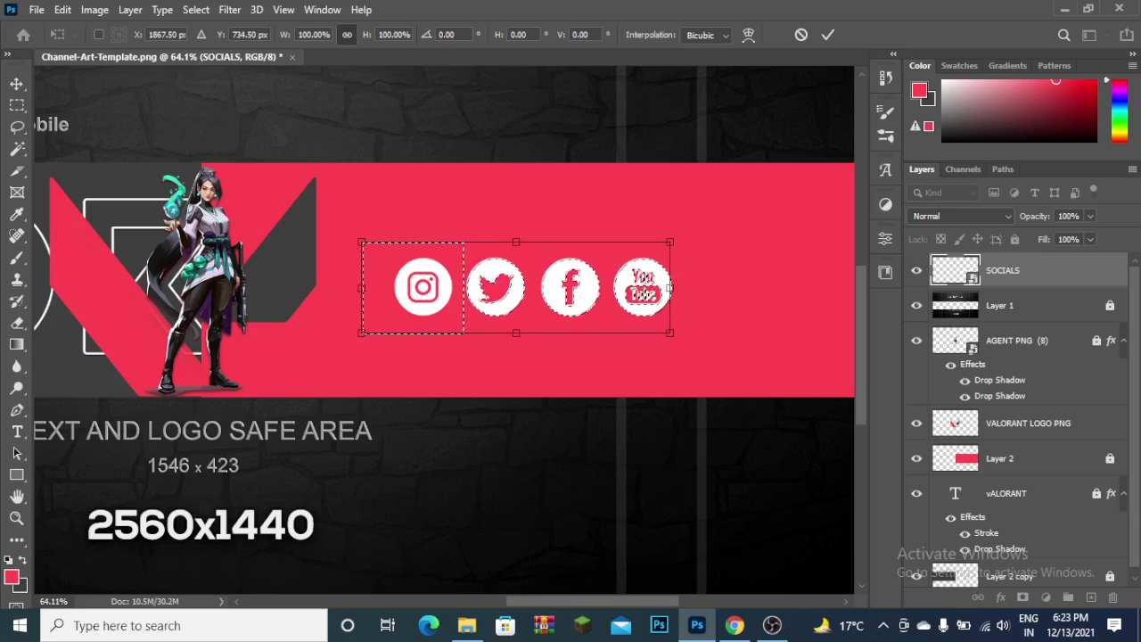
key(Return)
- Copy the selected Instagram area onto a new Layer 3
right_click(422, 291)
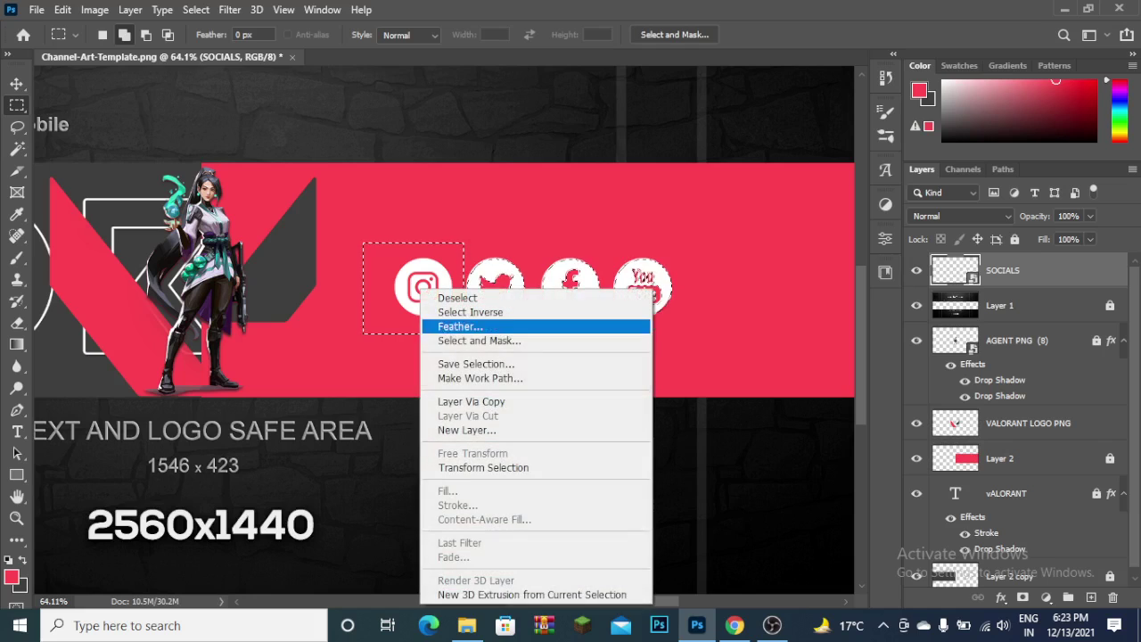
click(471, 401)
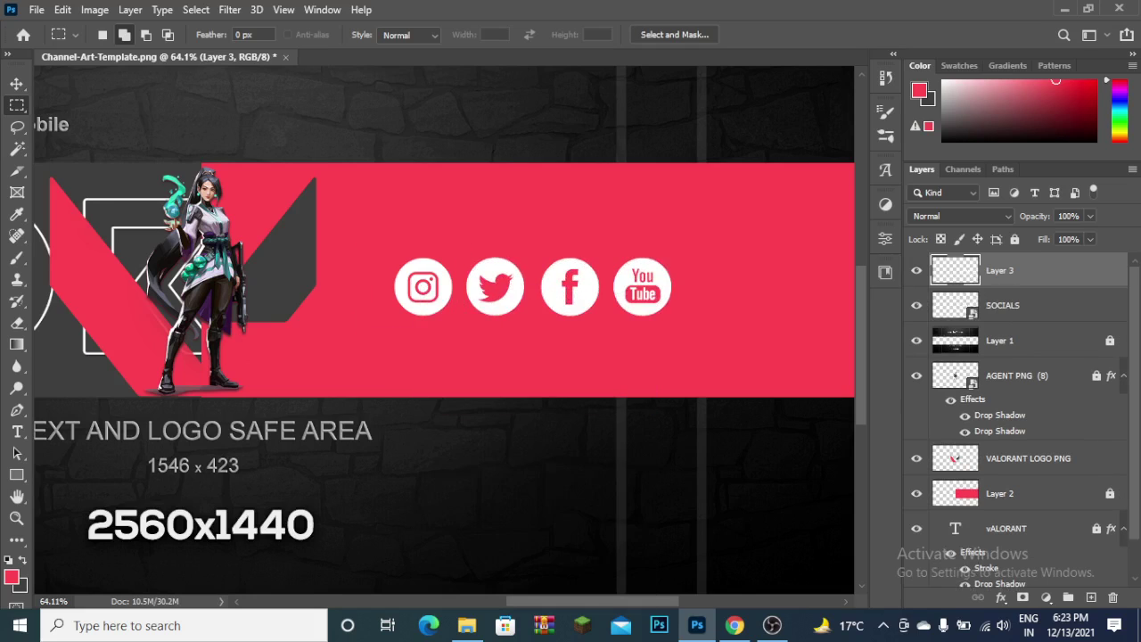
right_click(504, 329)
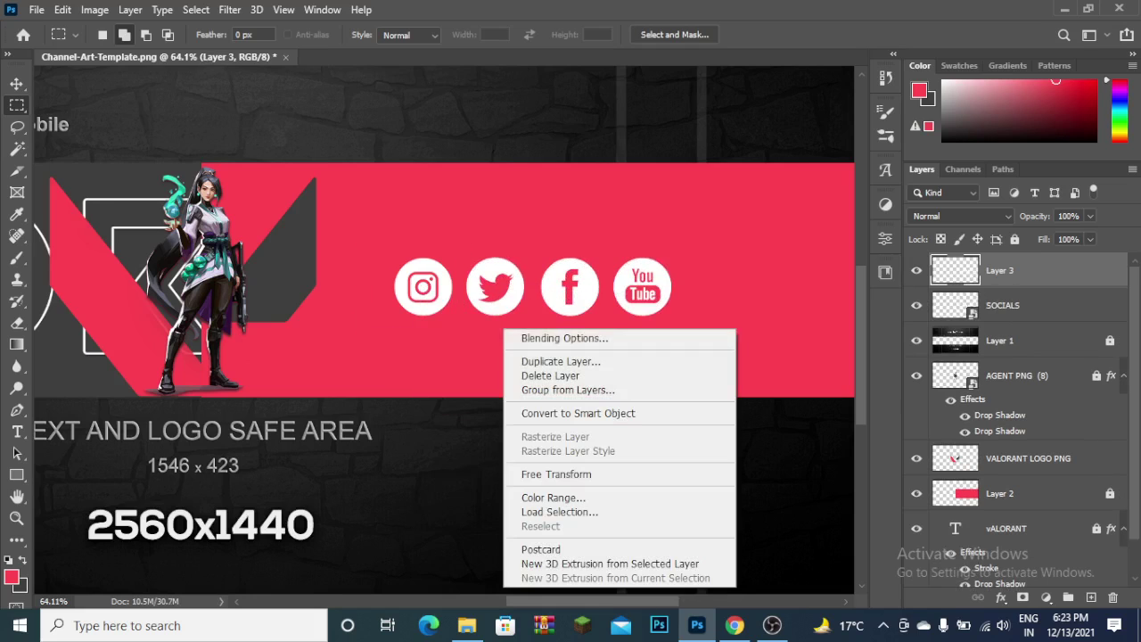
right_click(1011, 270)
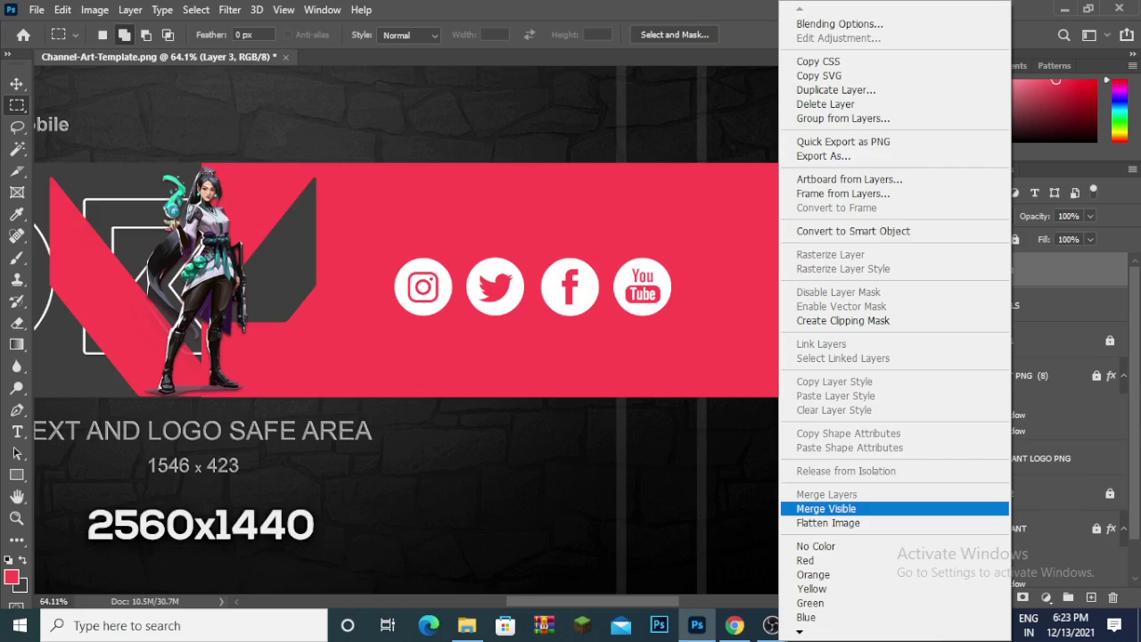
right_click(454, 105)
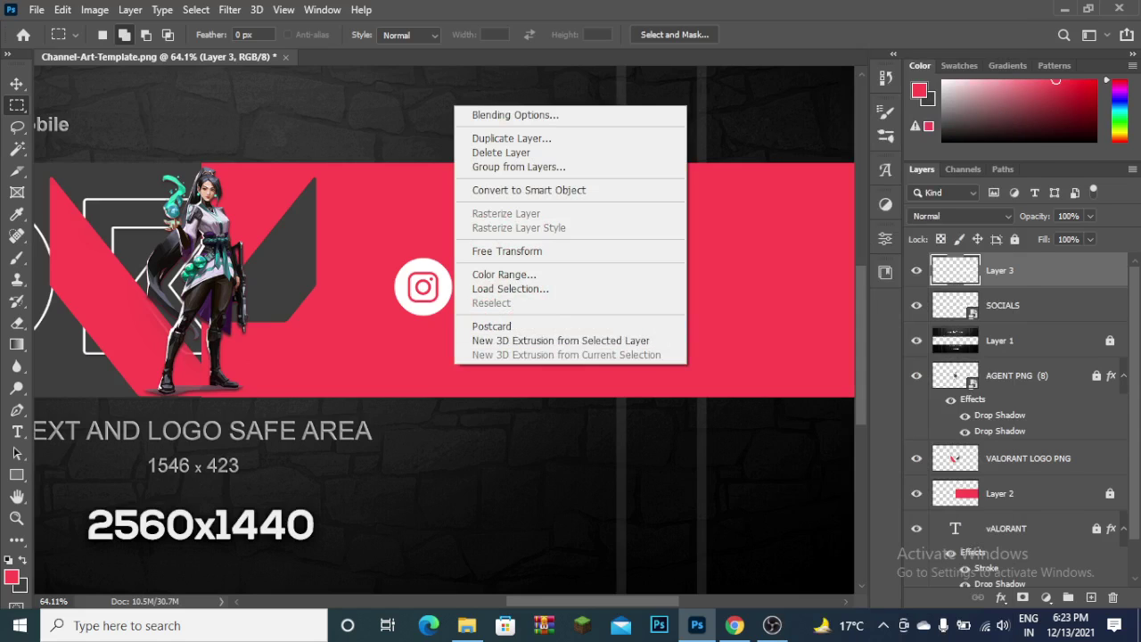
key(Escape)
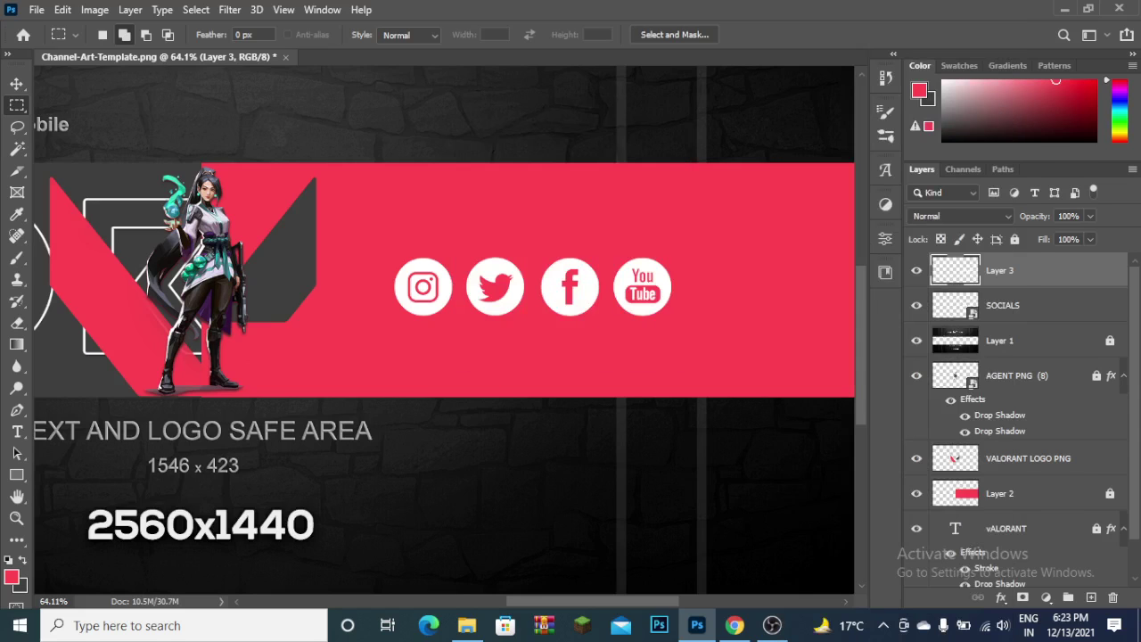
- Reselect the Instagram icon onto its own new layer and hide Layer 3
drag(365, 235, 462, 337)
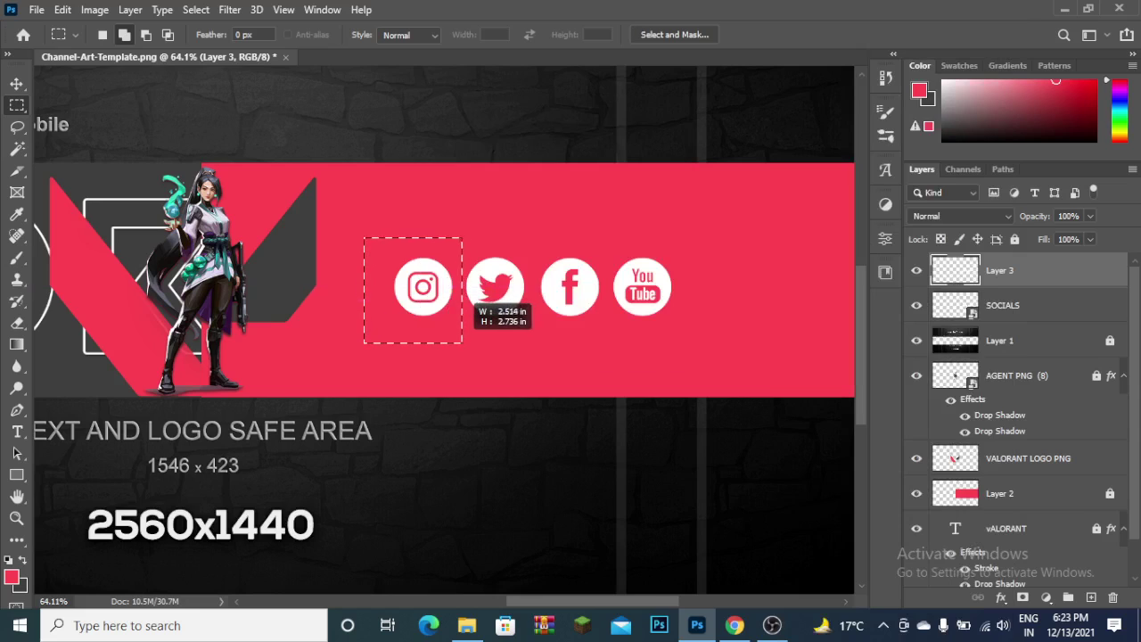
drag(365, 239, 462, 344)
right_click(433, 292)
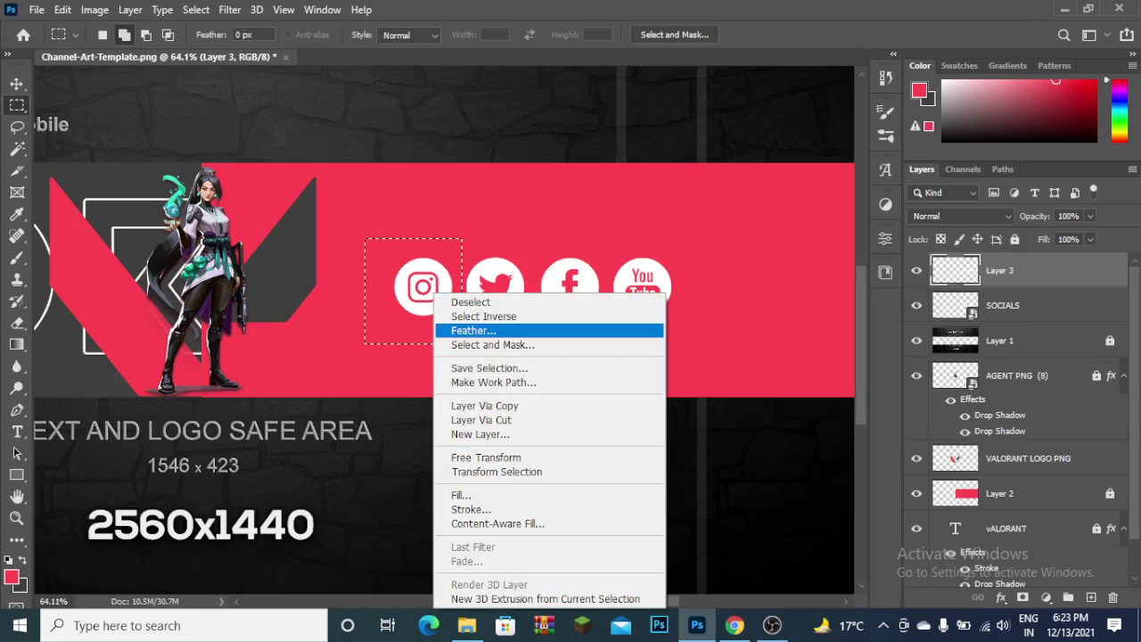
click(482, 420)
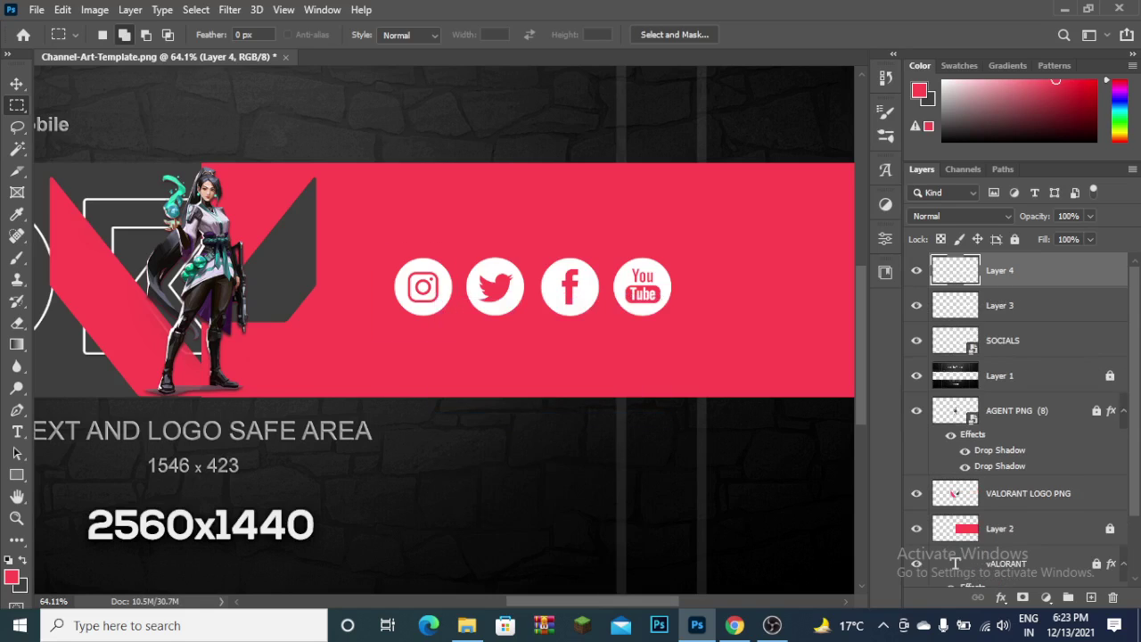
key(alt+bracketleft)
key(ctrl+comma)
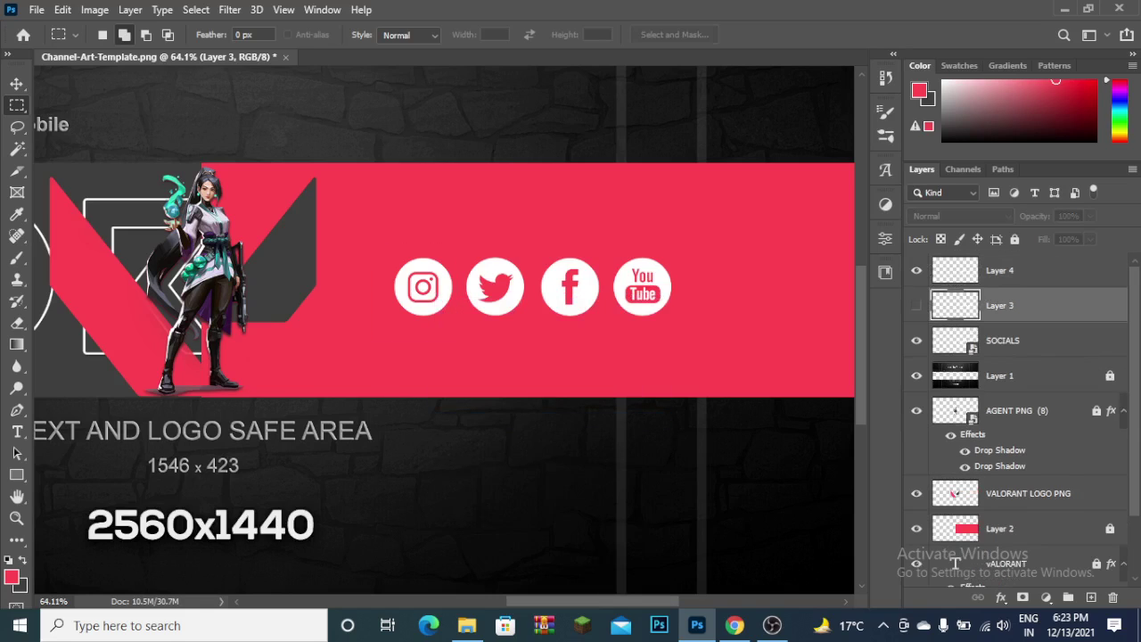
key(alt+bracketleft)
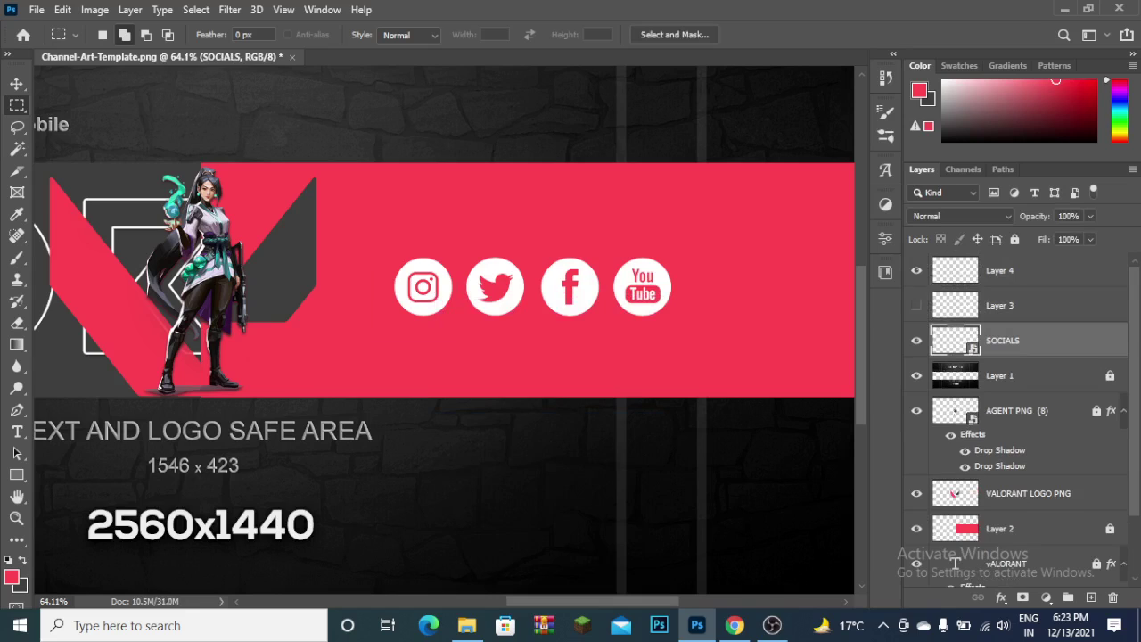
- Cut the Twitter icon from SOCIALS onto its own layer
drag(464, 245, 535, 342)
right_click(503, 293)
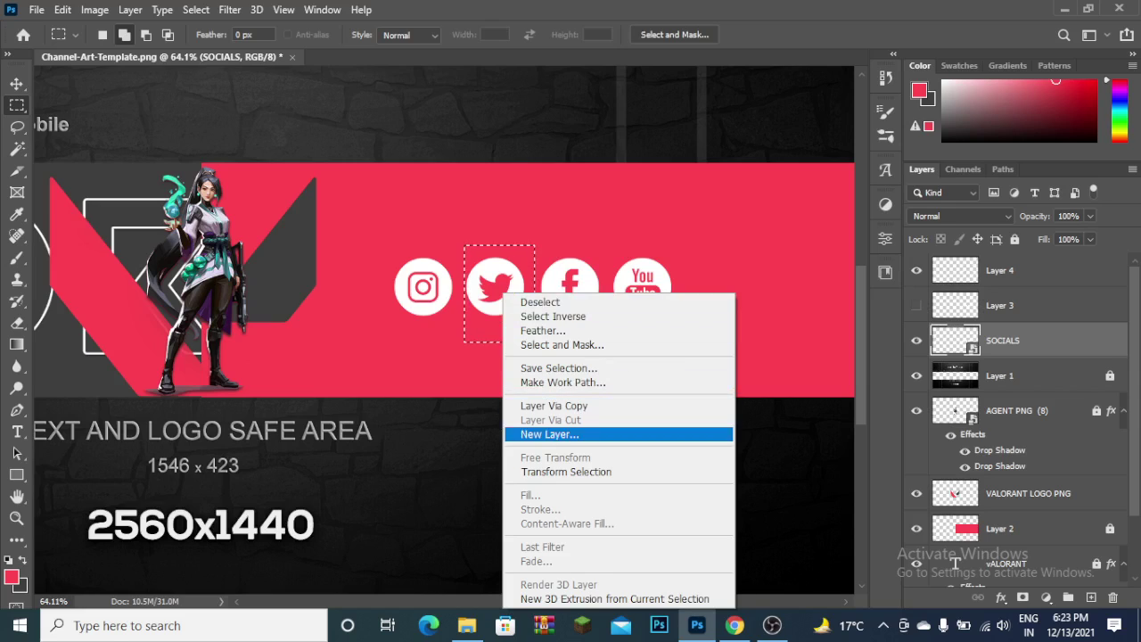
click(554, 406)
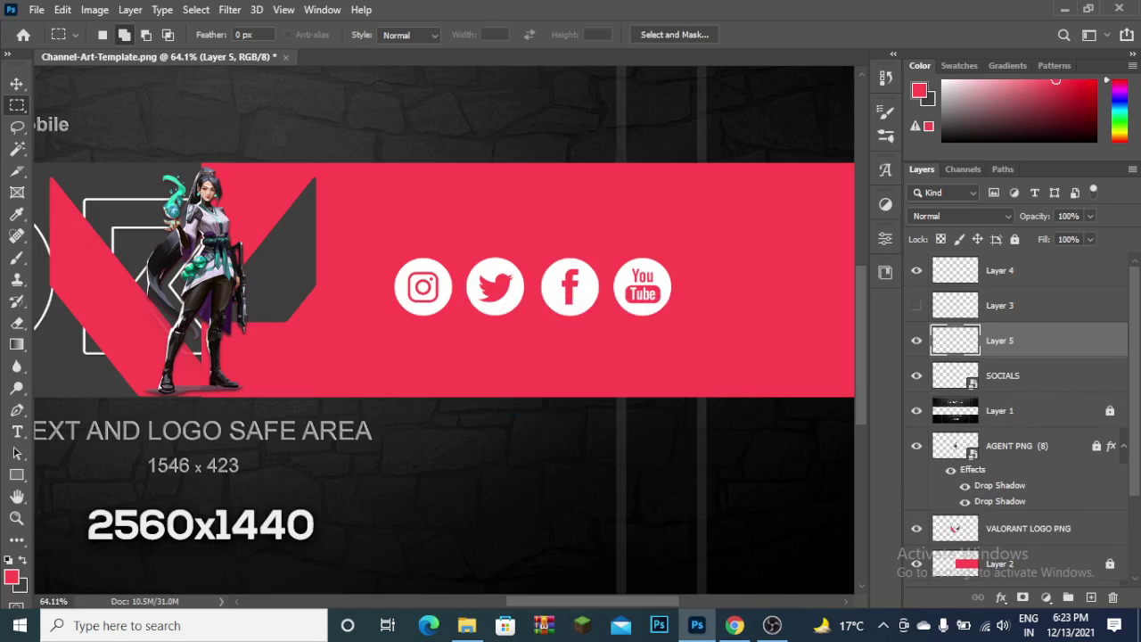
drag(463, 257, 535, 340)
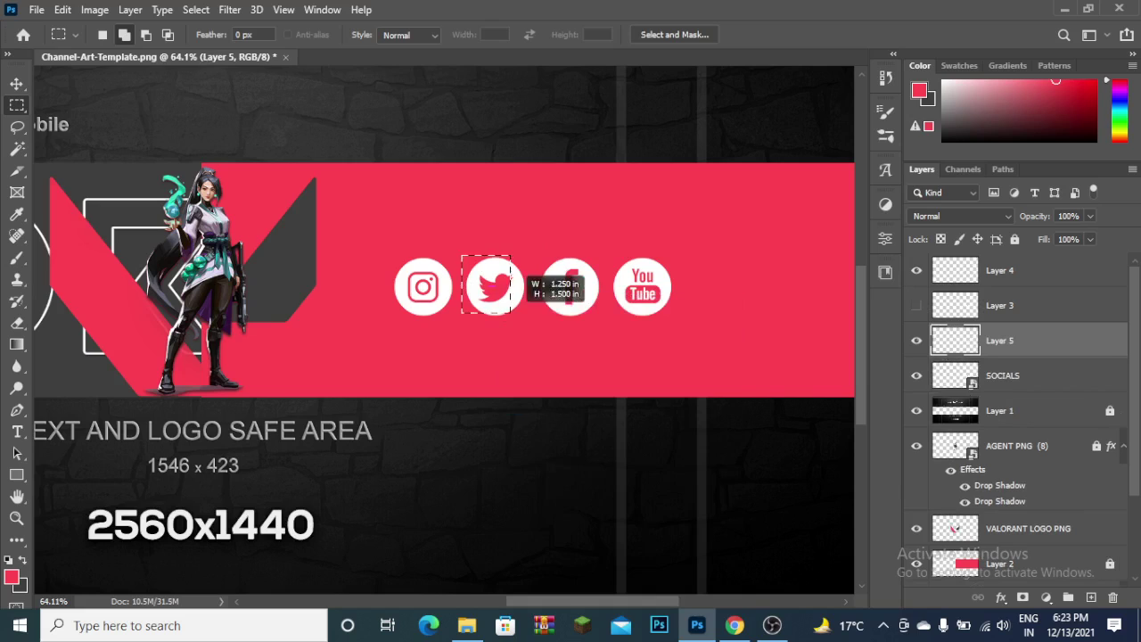
right_click(486, 292)
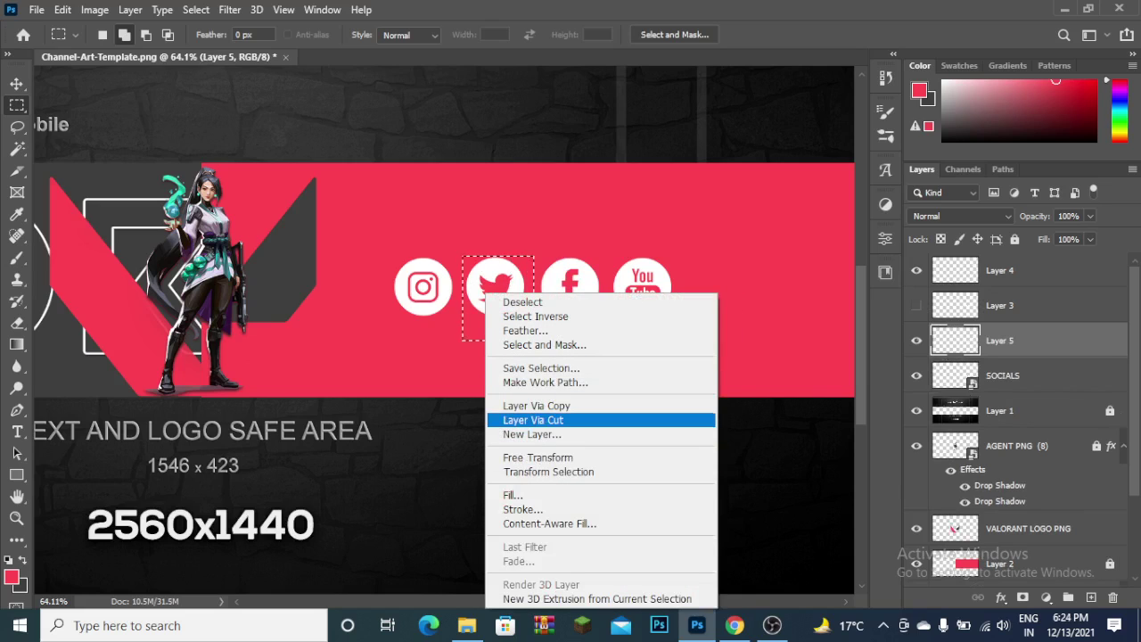
click(533, 420)
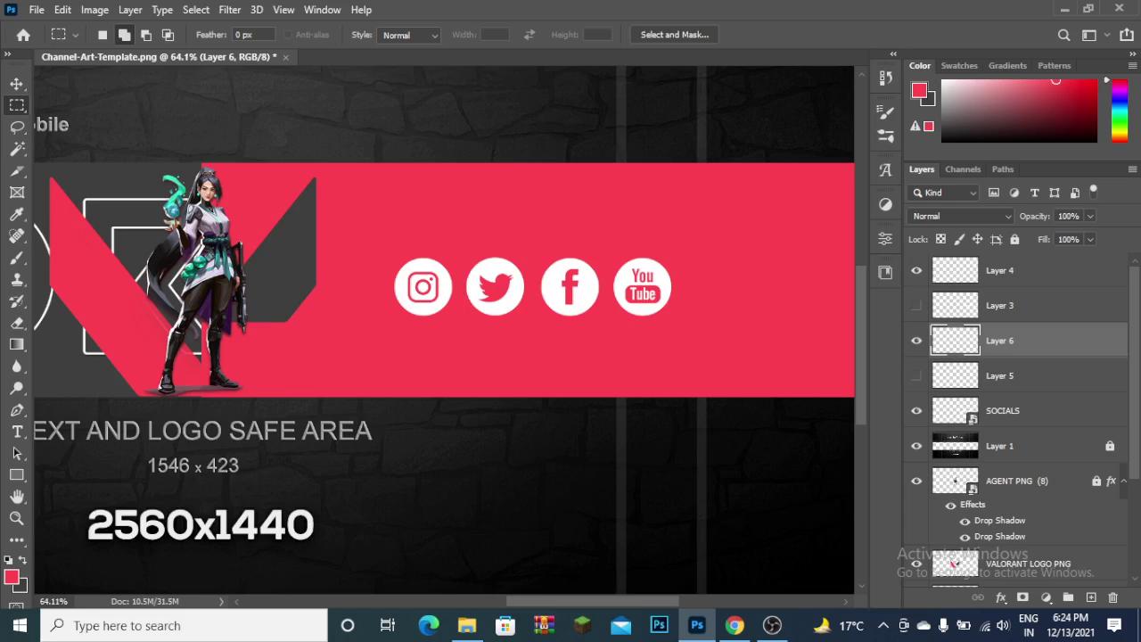
- Attempt Layer Via Cut on the Facebook icon, which raises an empty-selection error
mouse_move(533, 250)
mouse_down()
mouse_move(599, 323)
mouse_move(605, 348)
mouse_up()
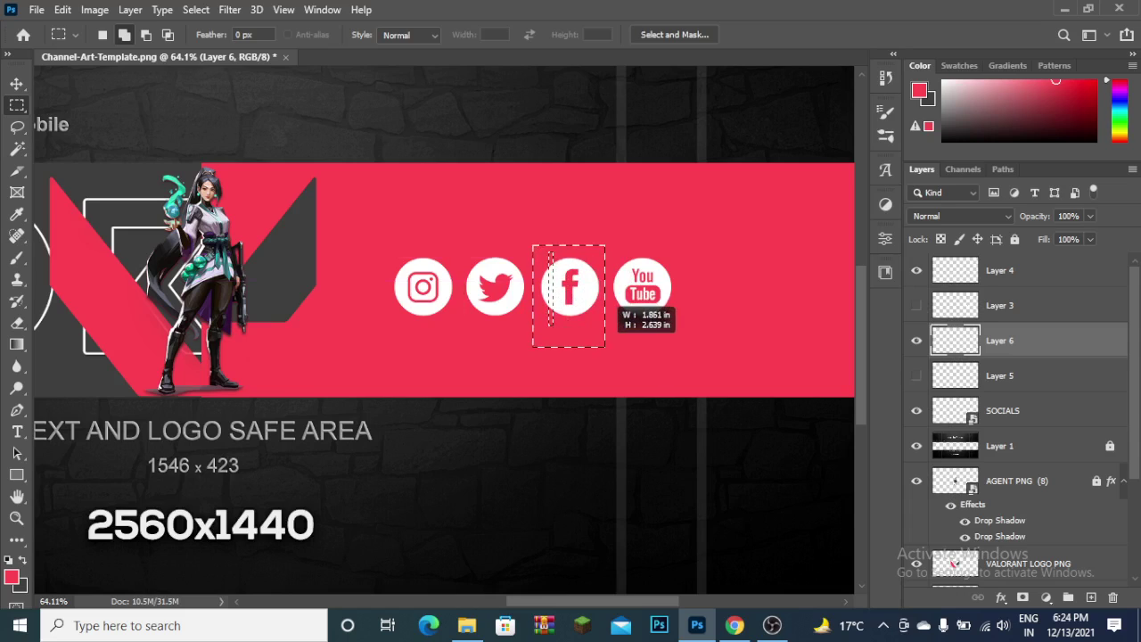
right_click(565, 292)
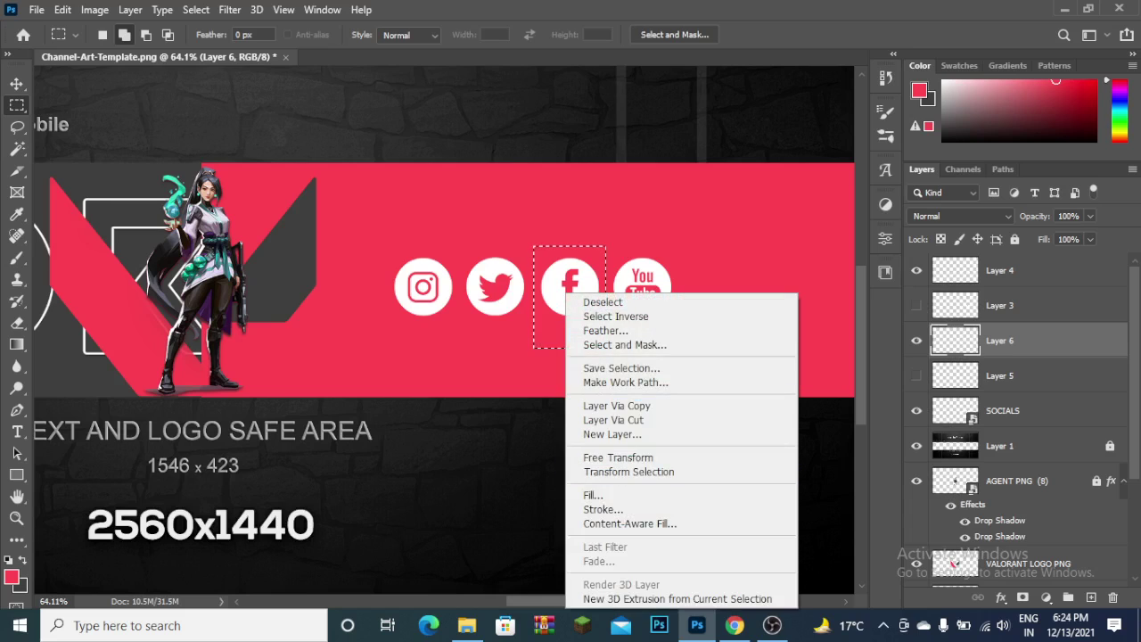
click(614, 420)
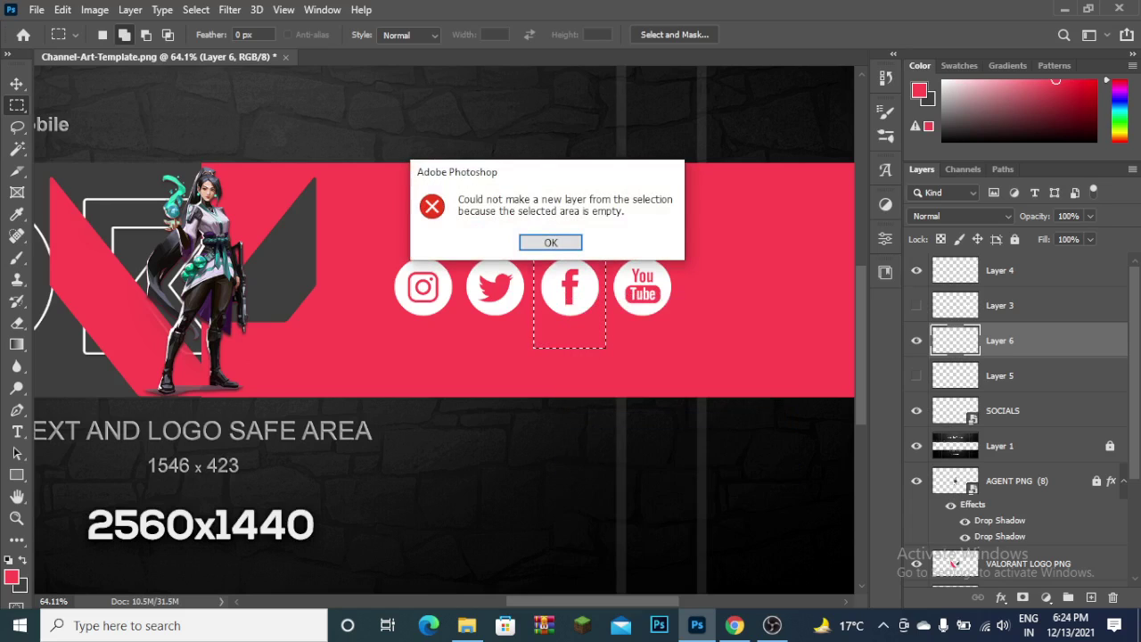
- Dismiss the error and copy the Facebook icon from SOCIALS onto a new layer
click(573, 241)
click(1003, 410)
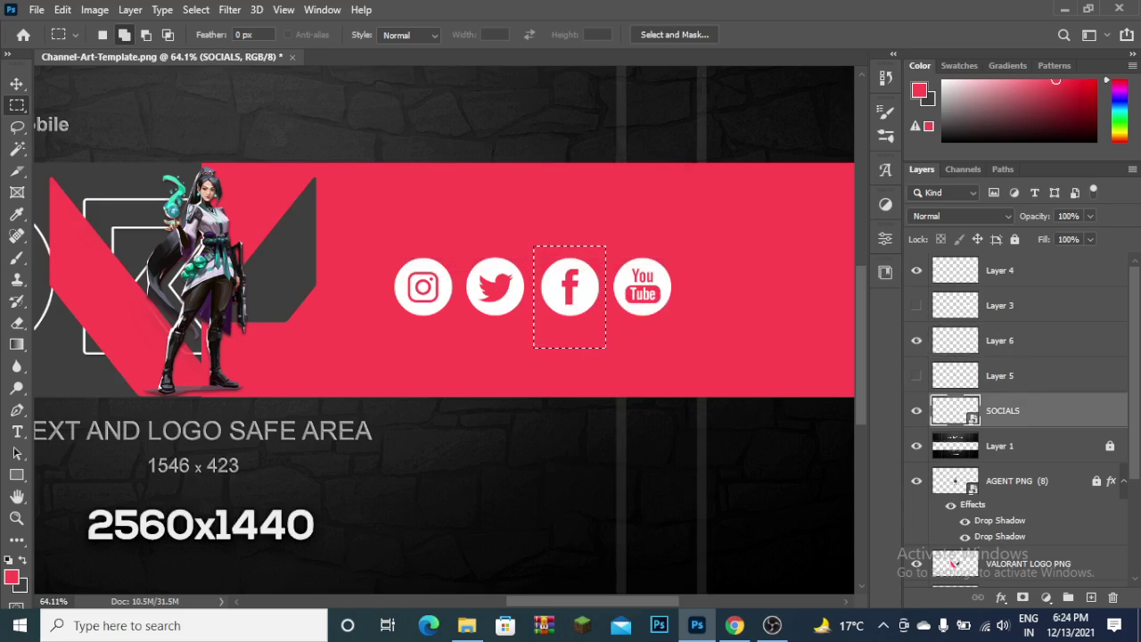
right_click(555, 283)
click(611, 394)
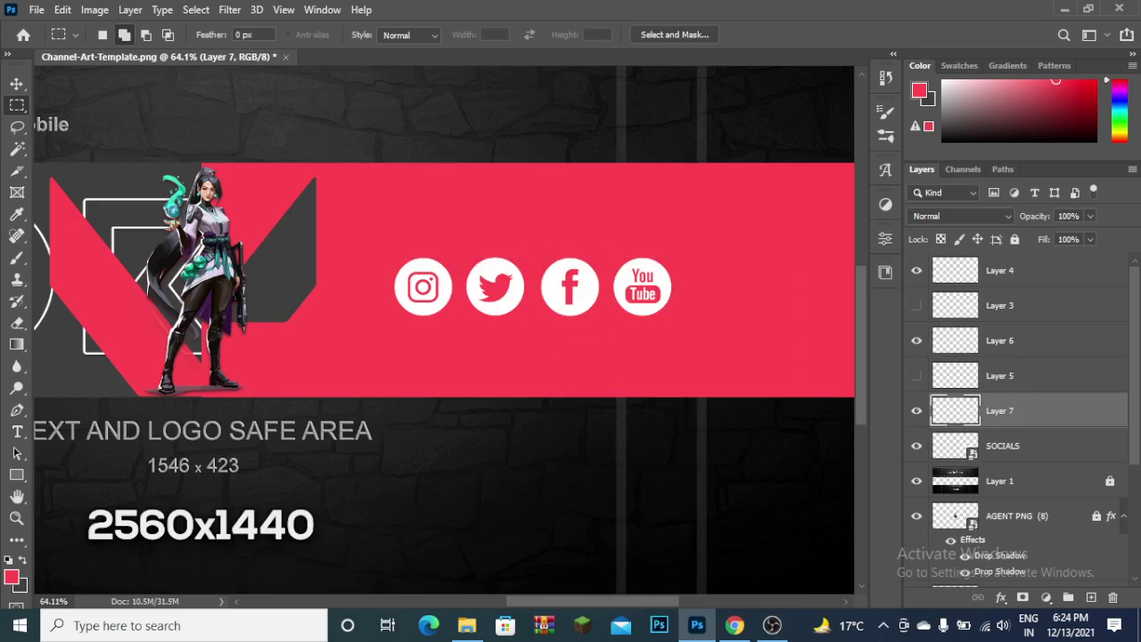
- Reselect a taller Facebook area and cut it onto its own layer
key(alt+bracketleft)
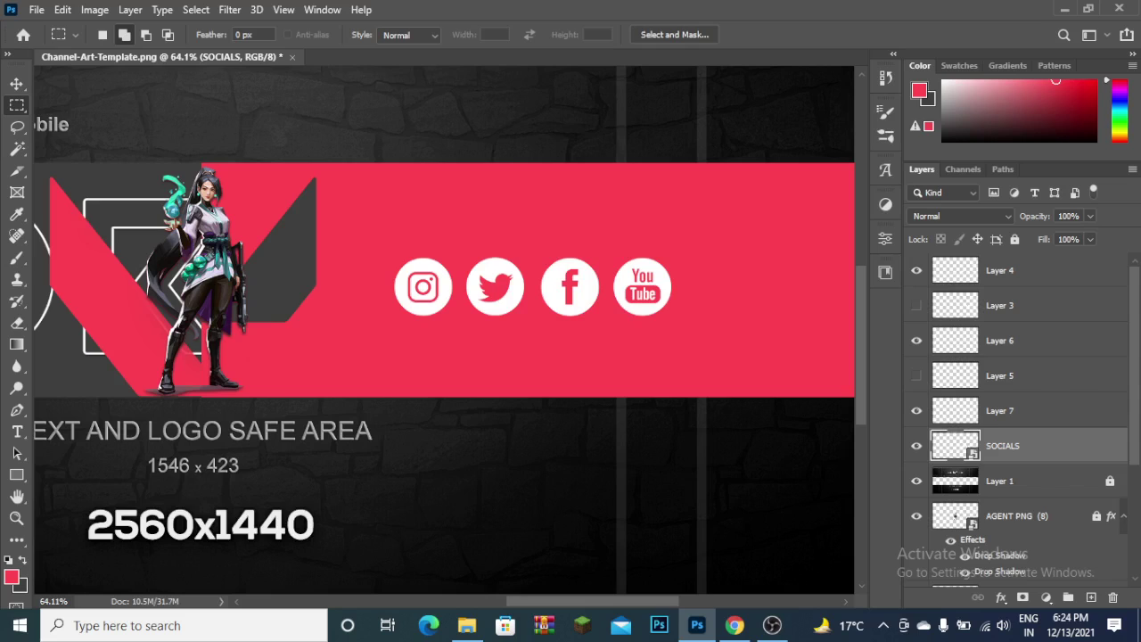
drag(533, 237, 609, 363)
right_click(570, 292)
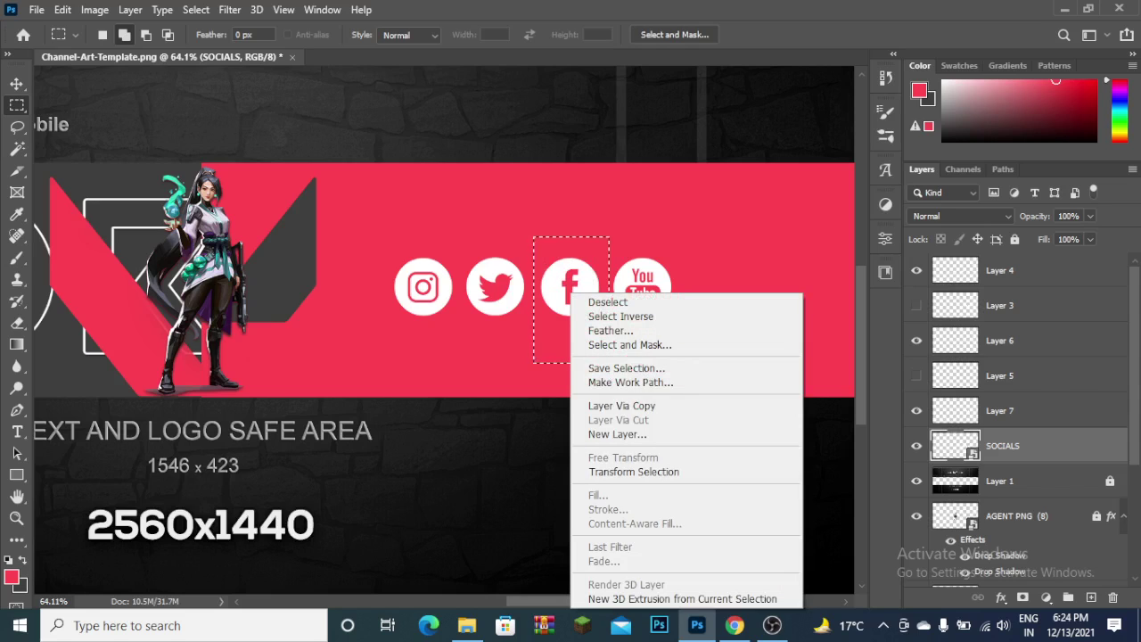
key(Escape)
key(alt+bracketright)
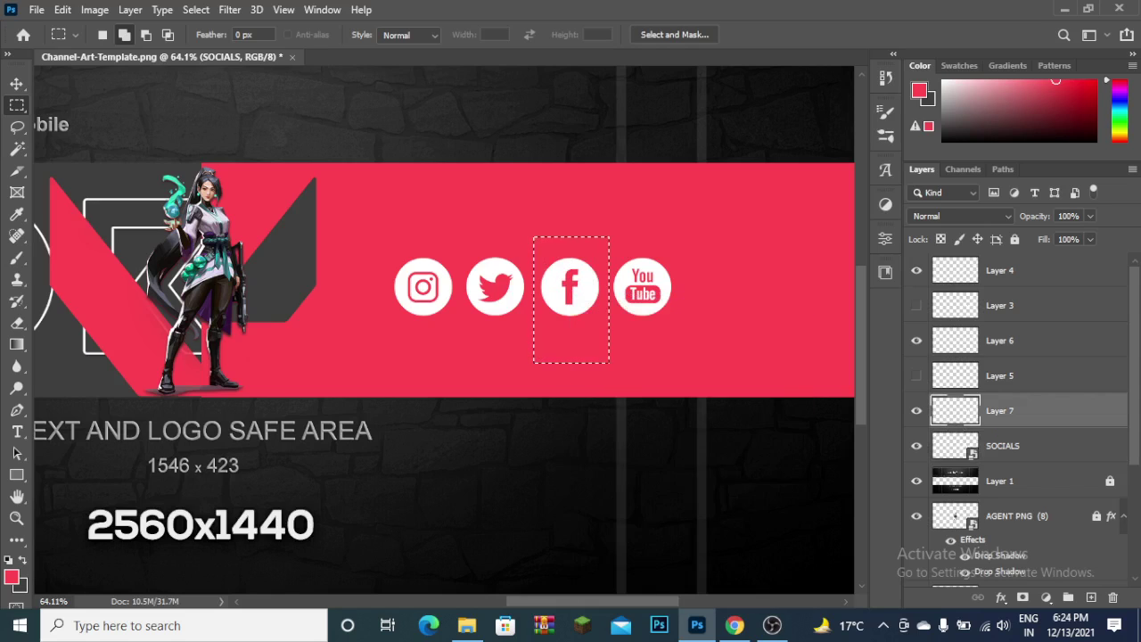
right_click(549, 284)
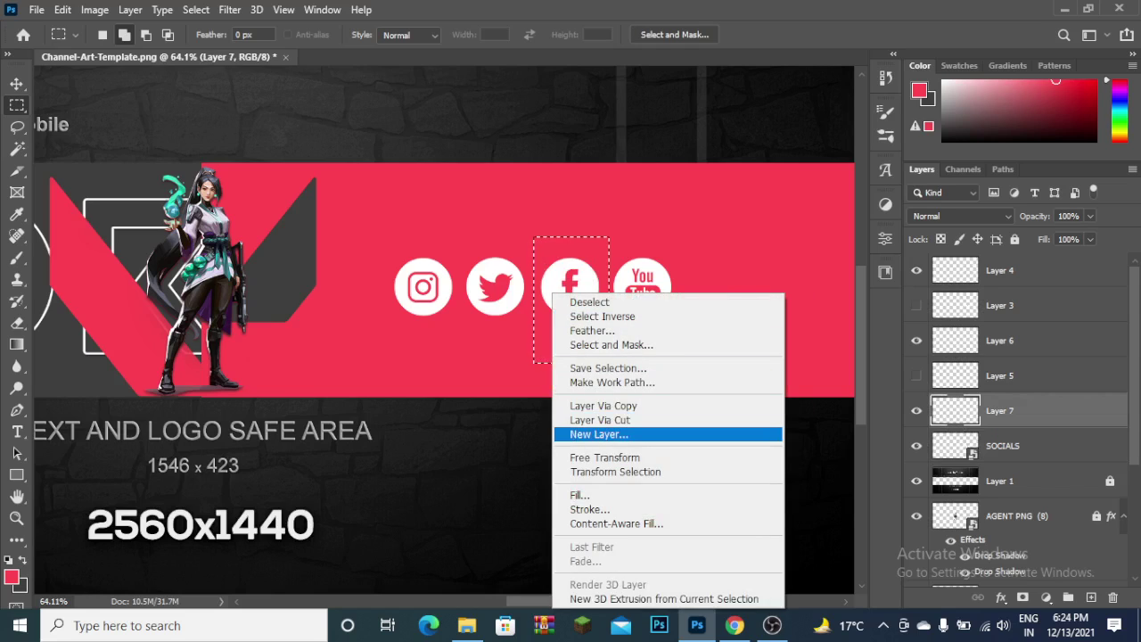
click(606, 420)
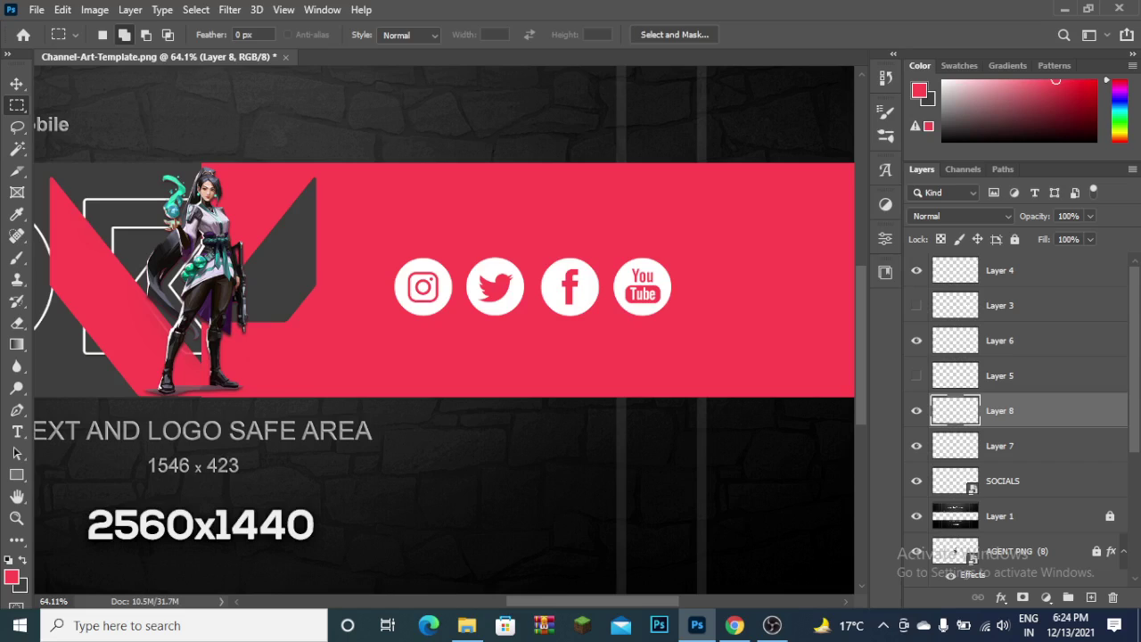
- Delete the empty leftover Layer 7
key(alt+bracketleft)
key(alt+bracketleft)
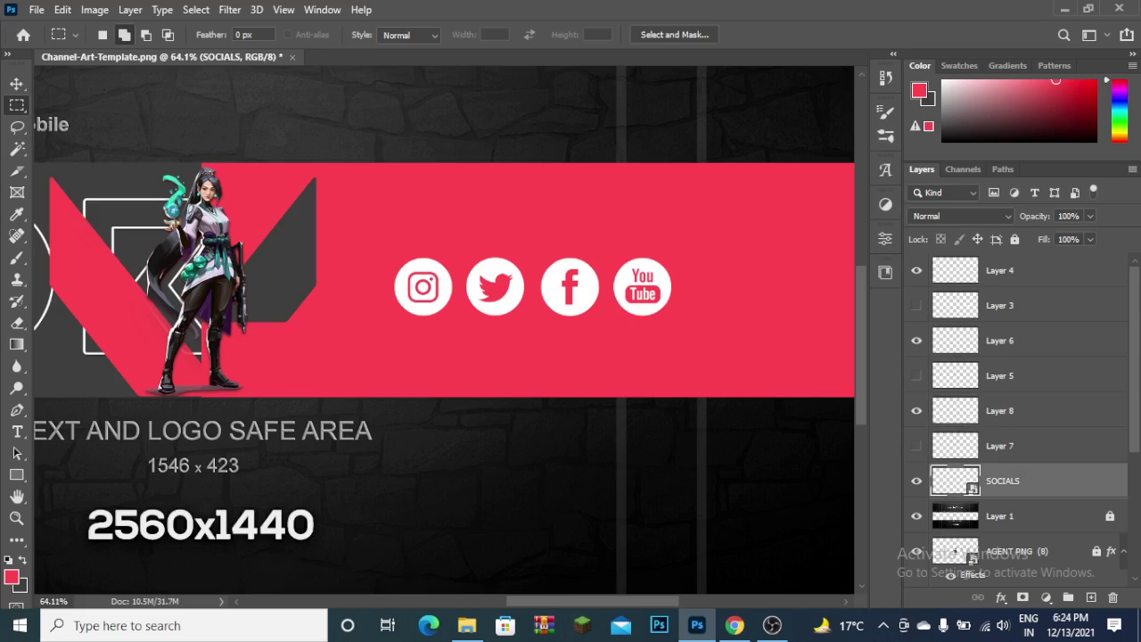
key(ctrl+z)
key(ctrl+shift+z)
key(alt+bracketright)
right_click(956, 446)
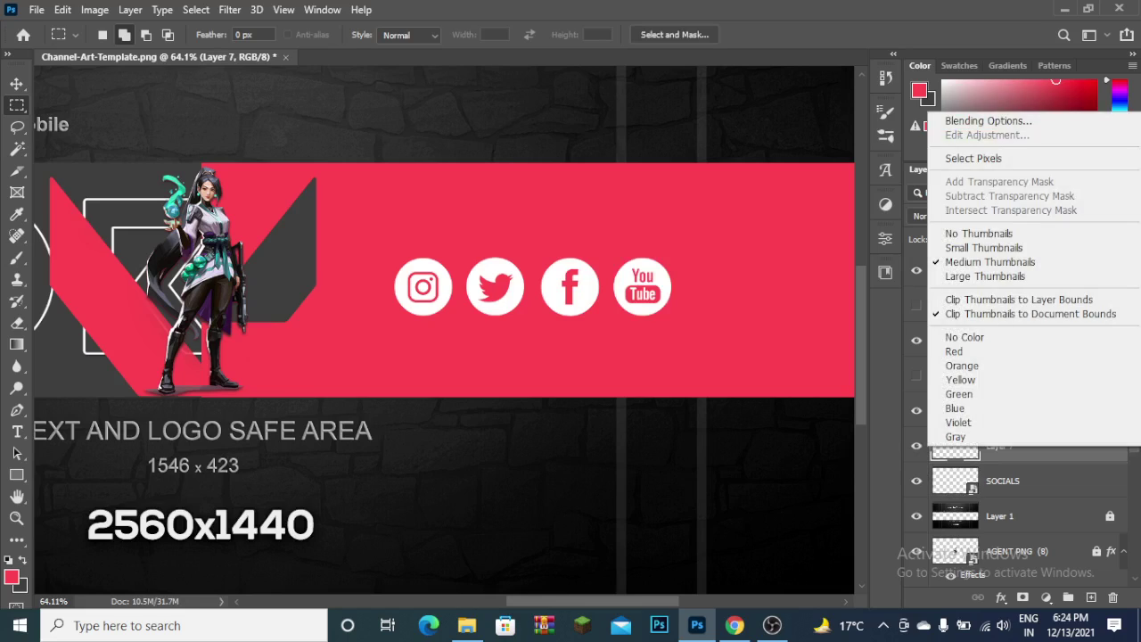
key(Escape)
key(Delete)
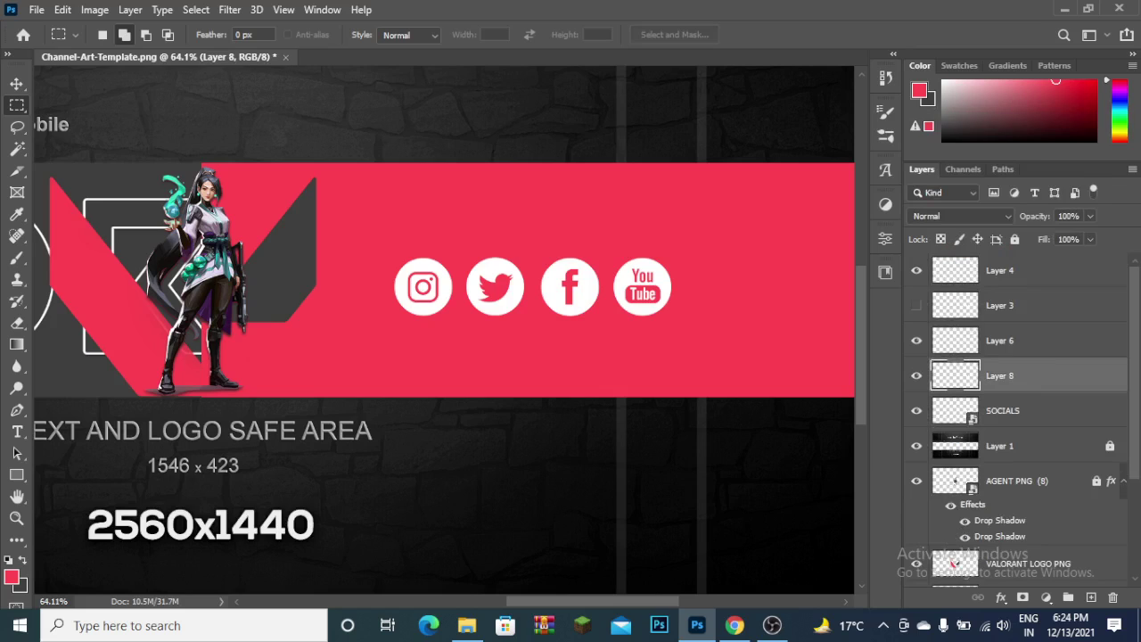
- Move the Instagram copy to the band's upper left and lower the original icon row
key(alt+bracketright)
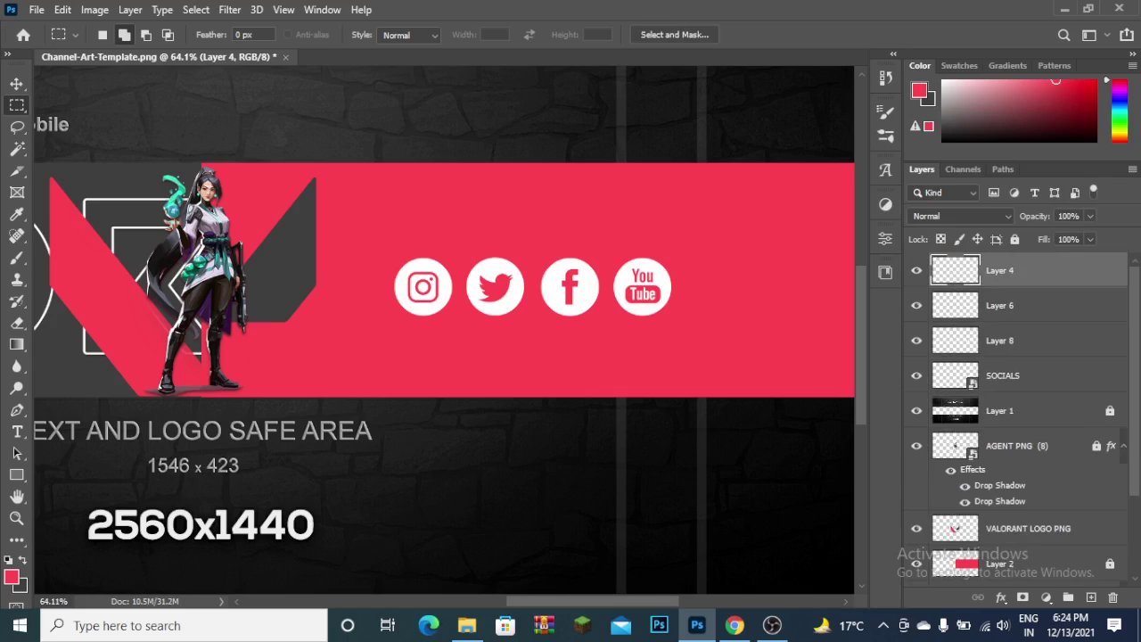
key(v)
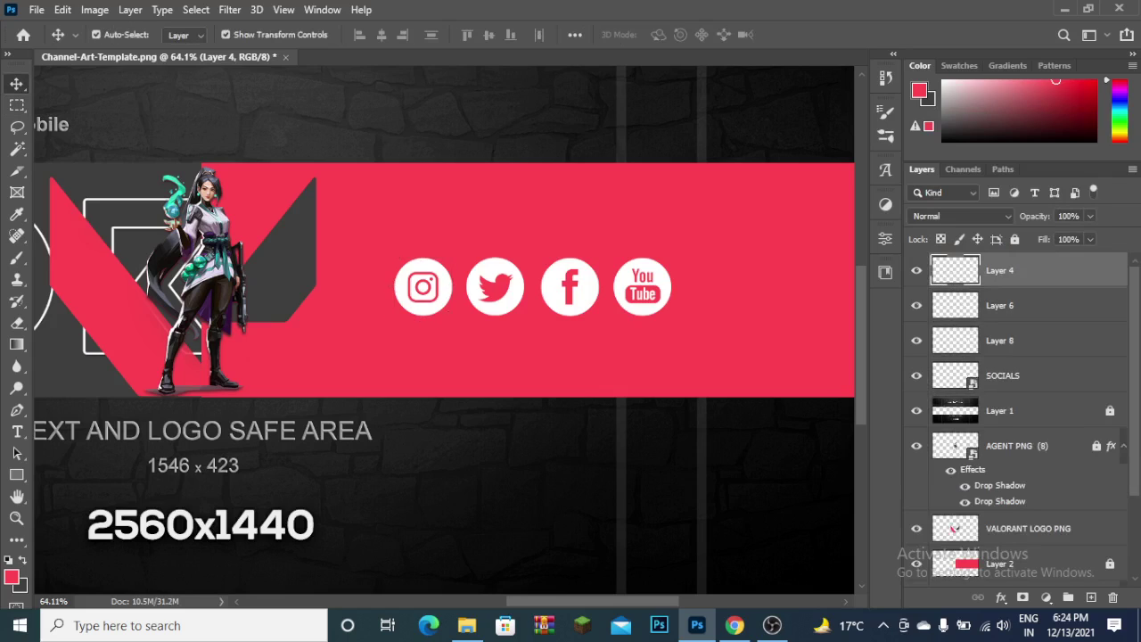
mouse_move(423, 286)
mouse_down()
mouse_move(365, 281)
mouse_move(344, 241)
mouse_move(389, 267)
mouse_move(326, 205)
mouse_move(345, 206)
mouse_up()
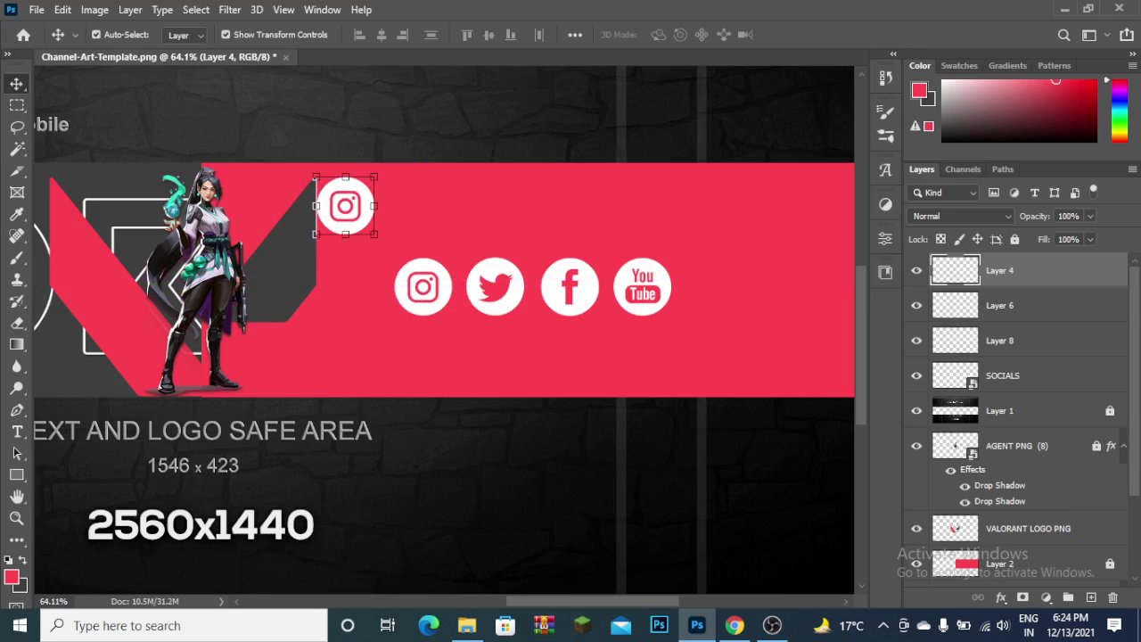
mouse_move(443, 261)
mouse_down()
mouse_move(435, 300)
mouse_move(462, 334)
mouse_move(426, 294)
mouse_move(438, 304)
mouse_move(421, 345)
mouse_up()
- Move the Twitter copy directly below the Instagram copy
drag(488, 287, 487, 285)
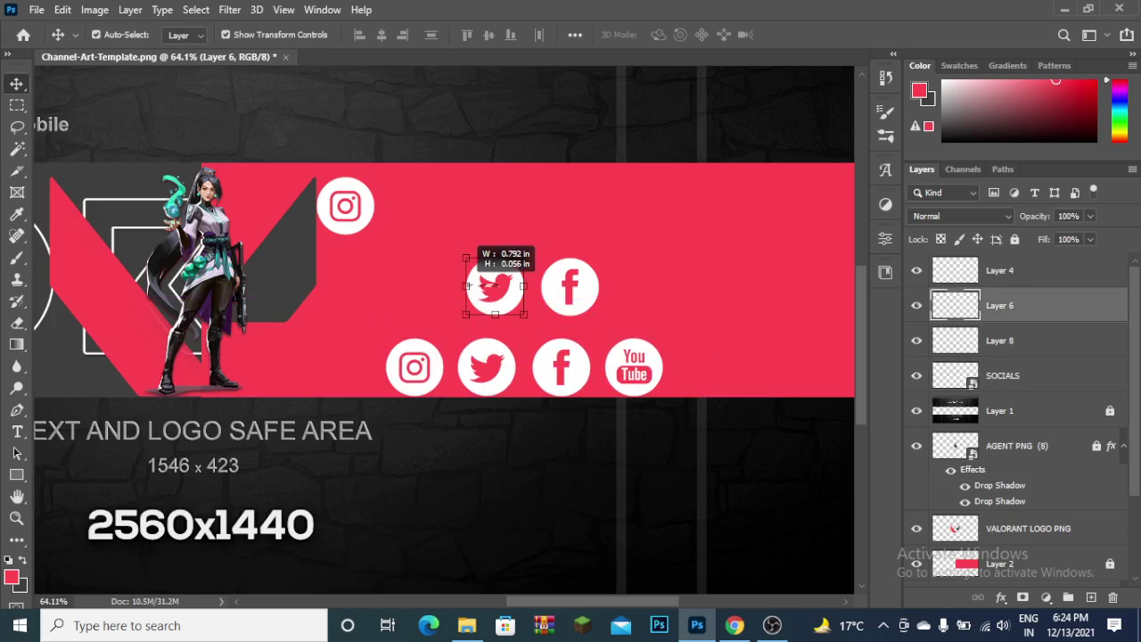
click(489, 287)
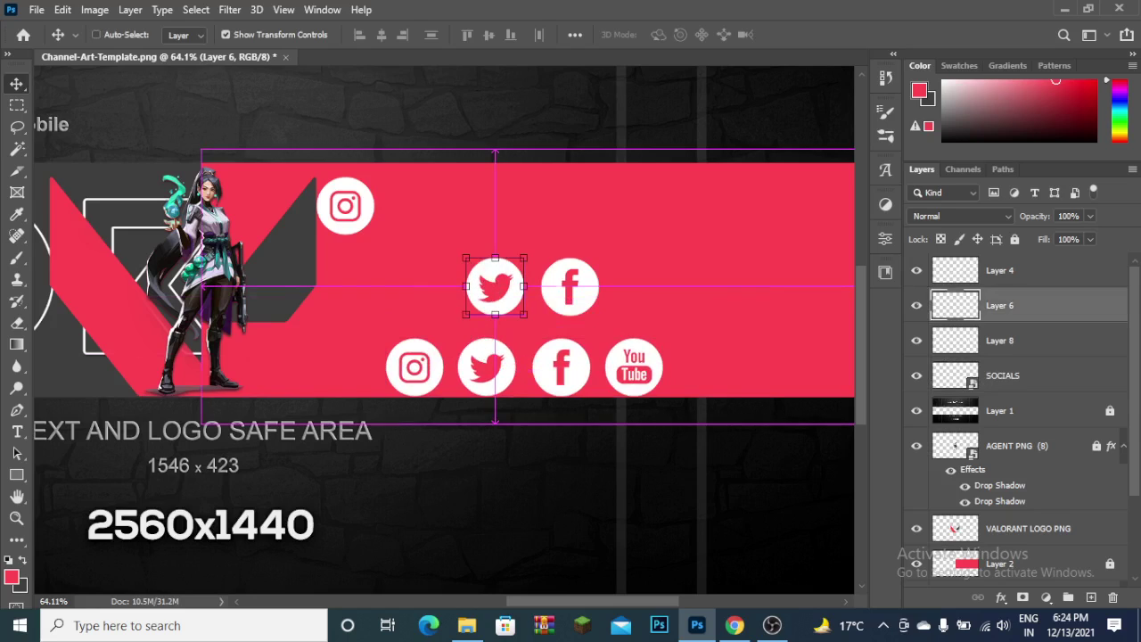
key(ctrl+t)
mouse_move(495, 287)
mouse_down()
mouse_move(459, 298)
mouse_move(345, 286)
mouse_up()
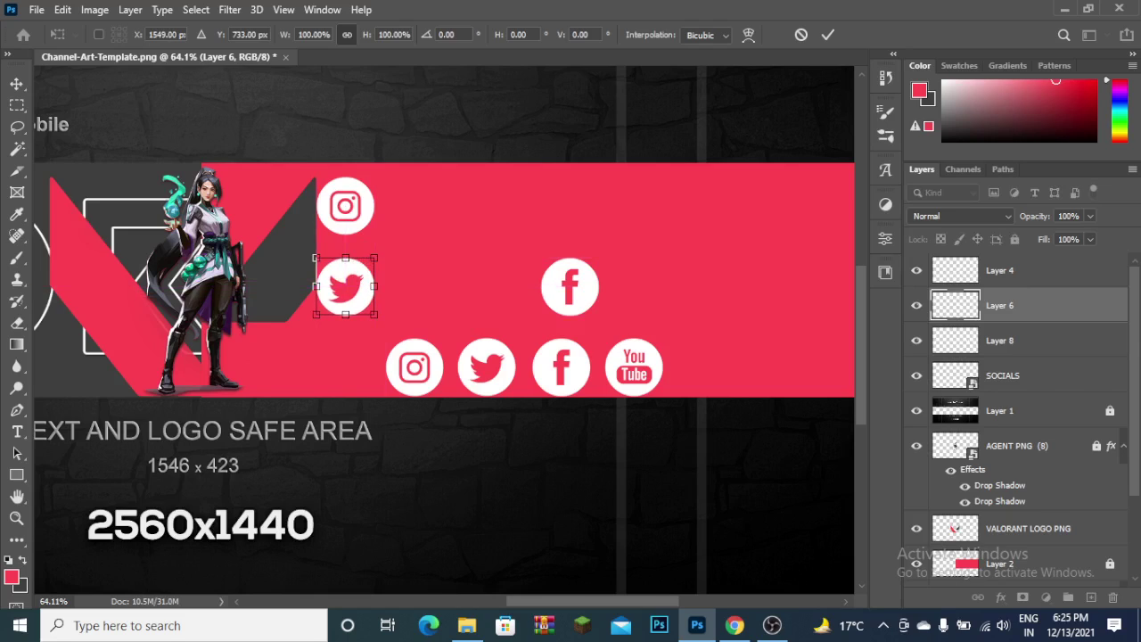
key(Return)
key(ctrl+alt+a)
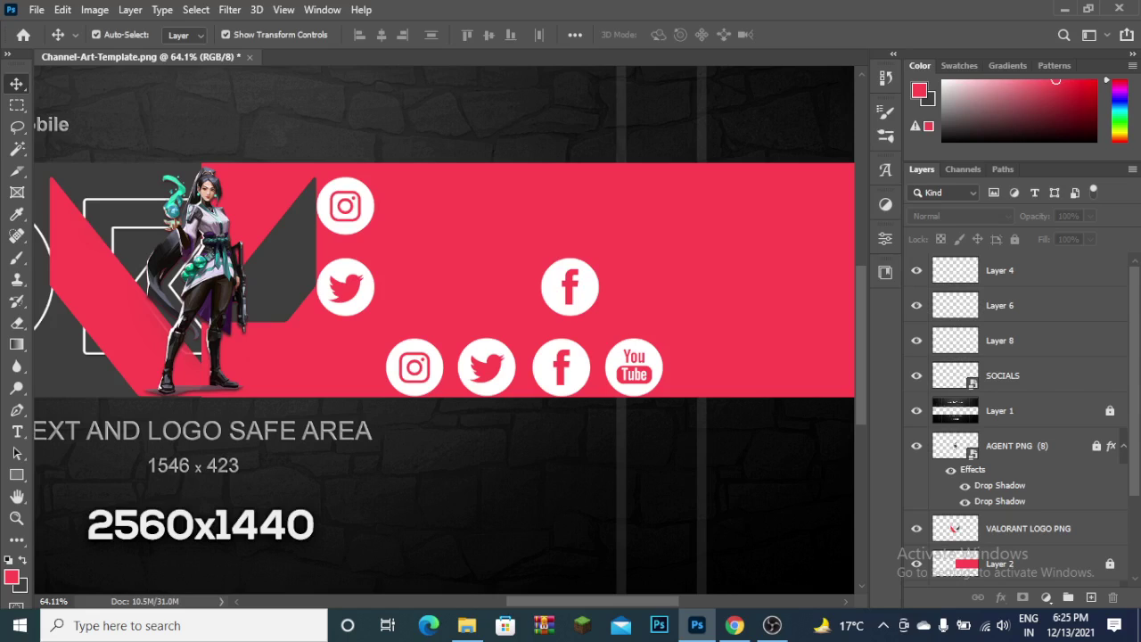
- Place the Facebook copy below the Twitter copy
click(570, 287)
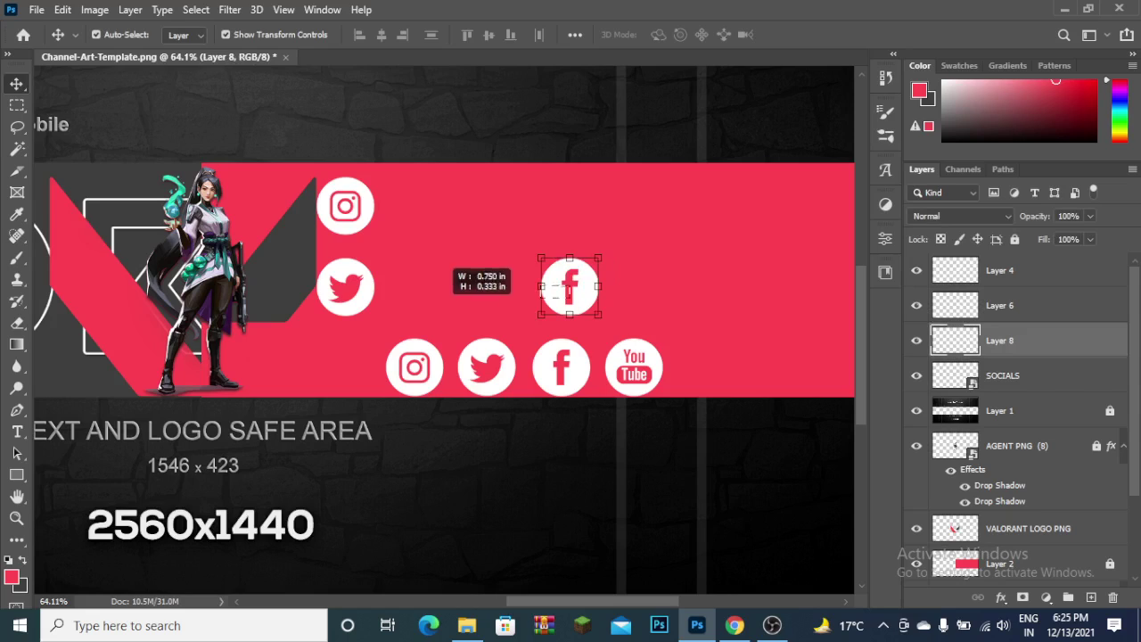
drag(542, 287, 491, 309)
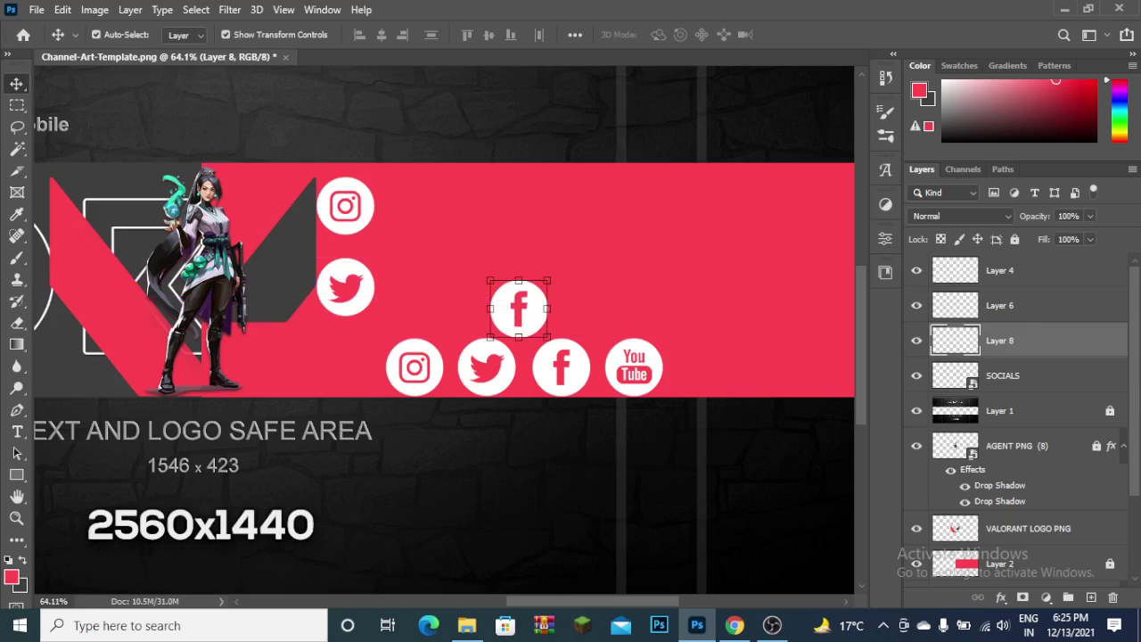
drag(419, 302, 353, 333)
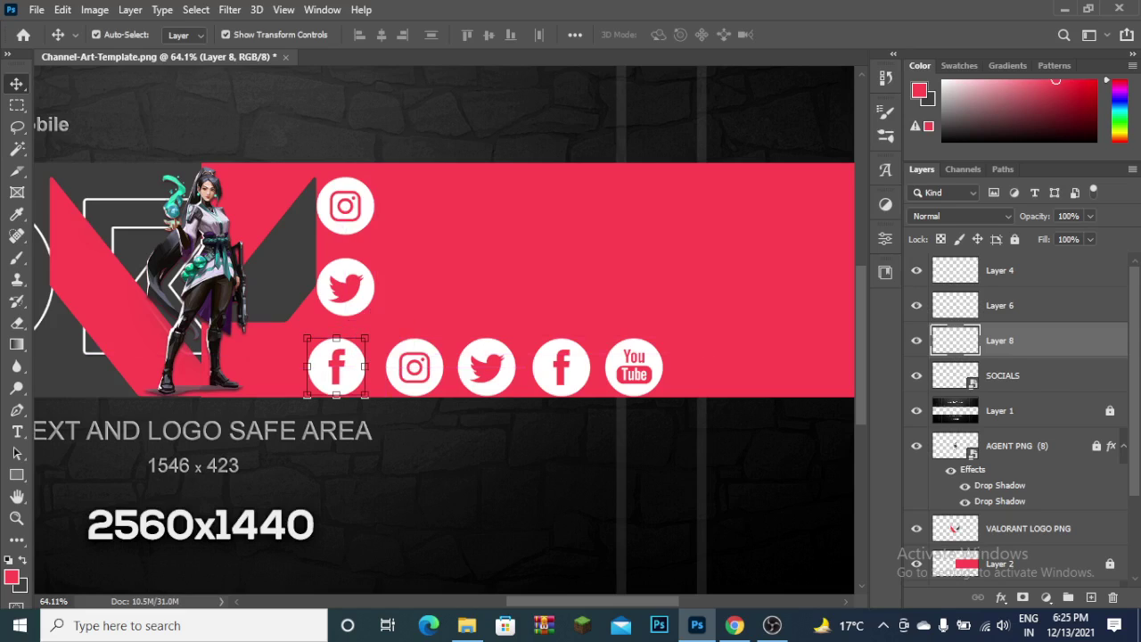
- Scale the three icon copies on Layers 4, 6 and 8 down to about 74%
drag(365, 393, 316, 183)
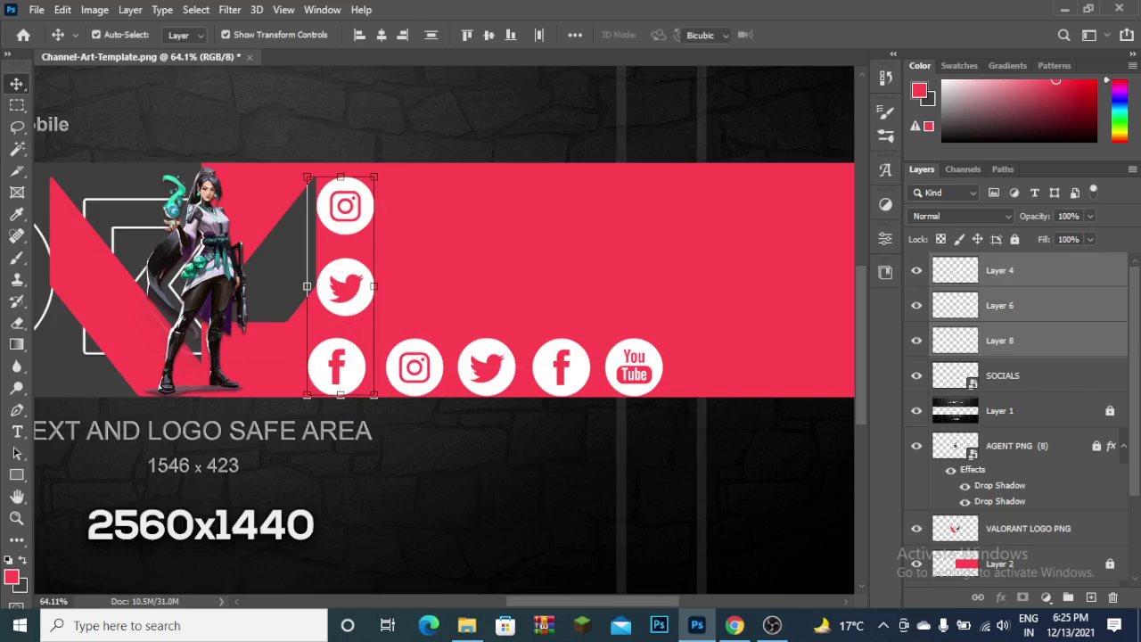
key(ctrl+t)
drag(374, 394, 357, 338)
mouse_move(353, 226)
mouse_down()
mouse_move(362, 242)
mouse_move(362, 227)
mouse_up()
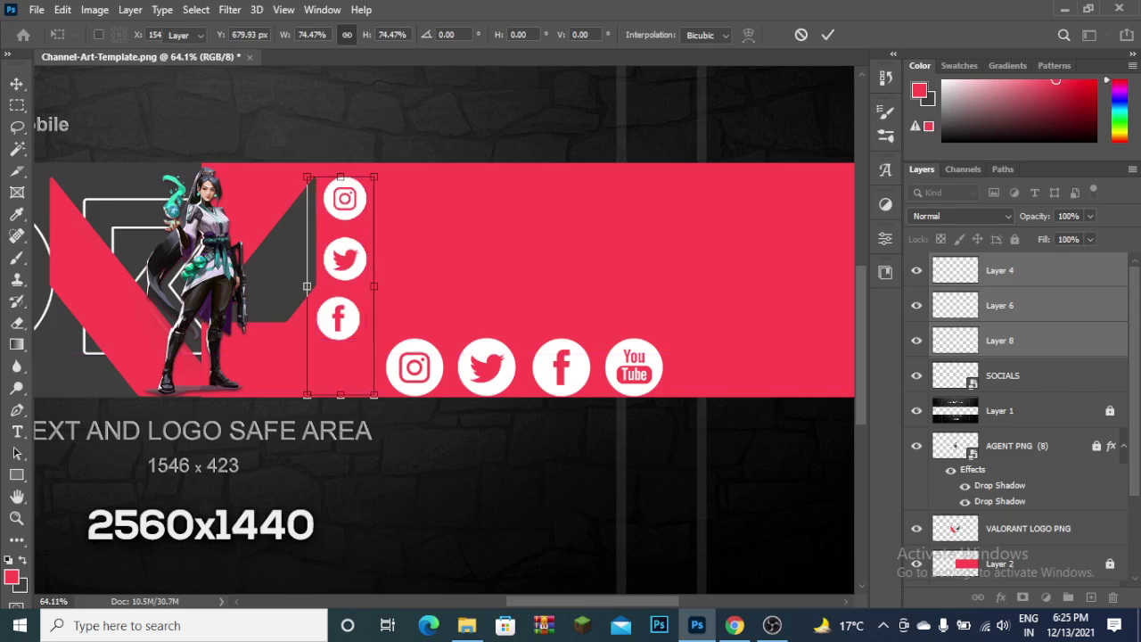
key(Return)
key(ctrl+d)
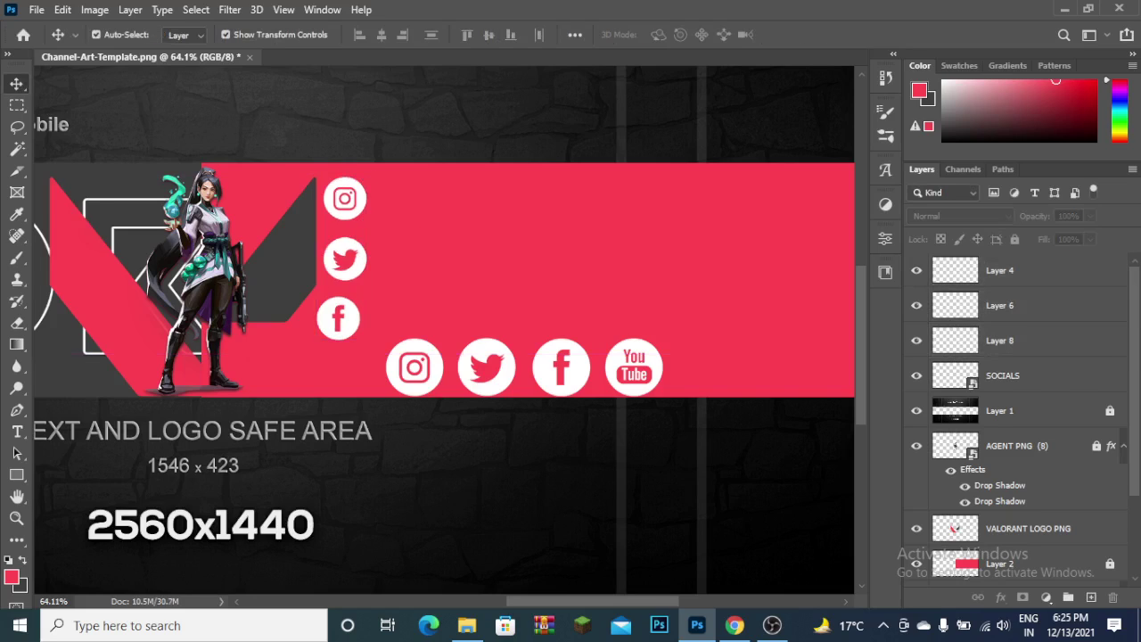
- Arrange the Facebook, Twitter and Instagram copies into a curved arc beside the agent
click(338, 318)
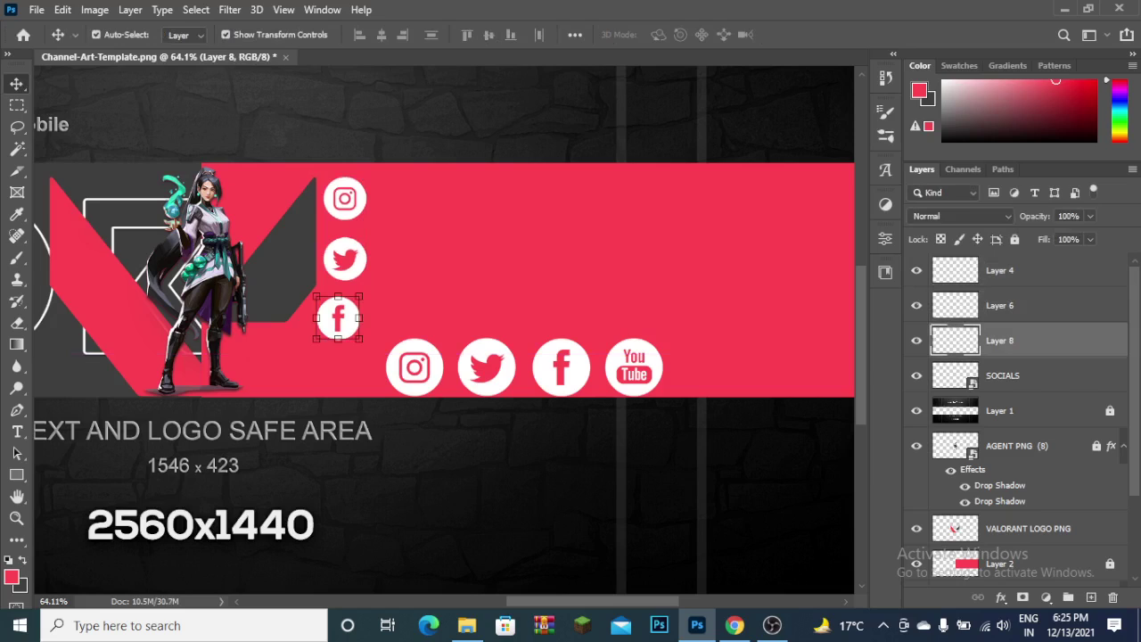
drag(338, 318, 283, 367)
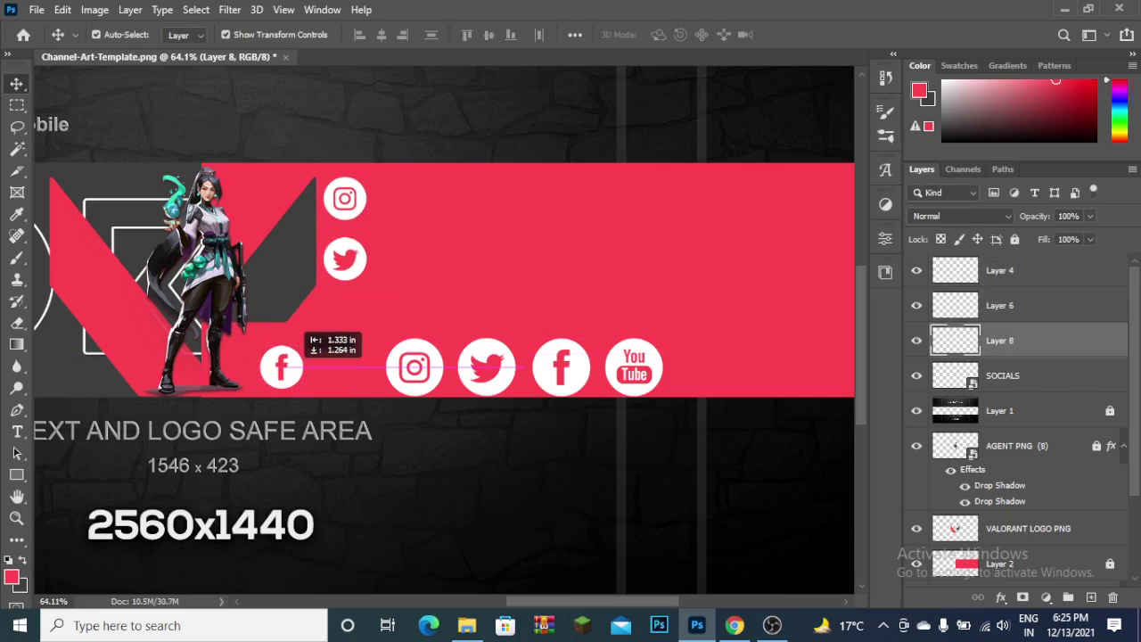
drag(283, 366, 284, 367)
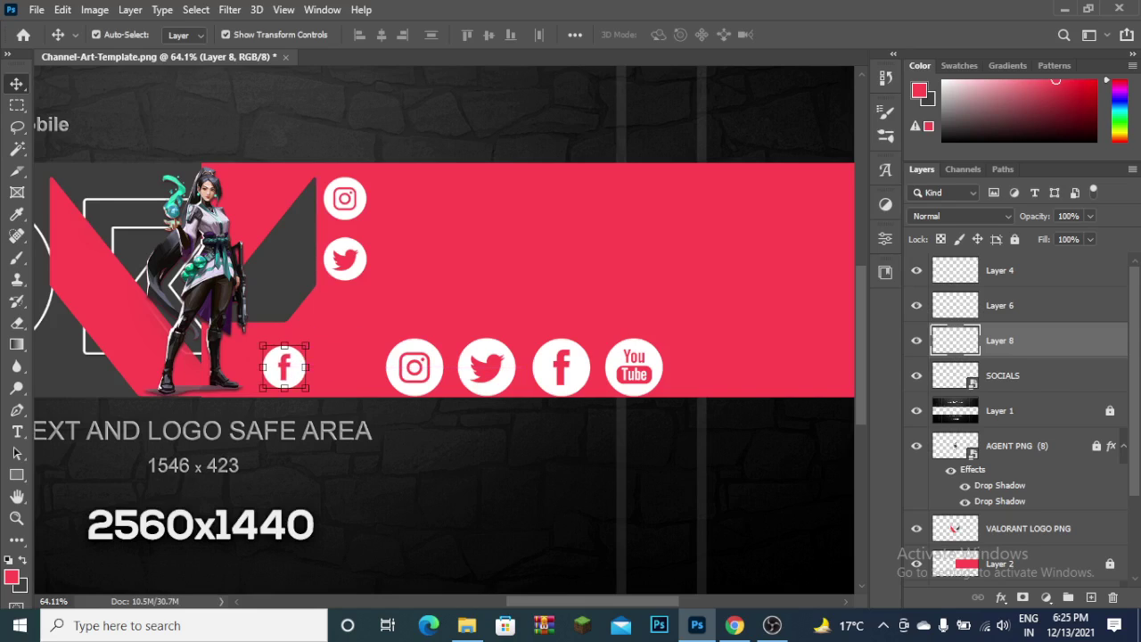
click(283, 367)
click(344, 260)
mouse_move(366, 281)
mouse_down()
mouse_move(343, 284)
mouse_move(365, 283)
mouse_move(345, 281)
mouse_move(338, 324)
mouse_up()
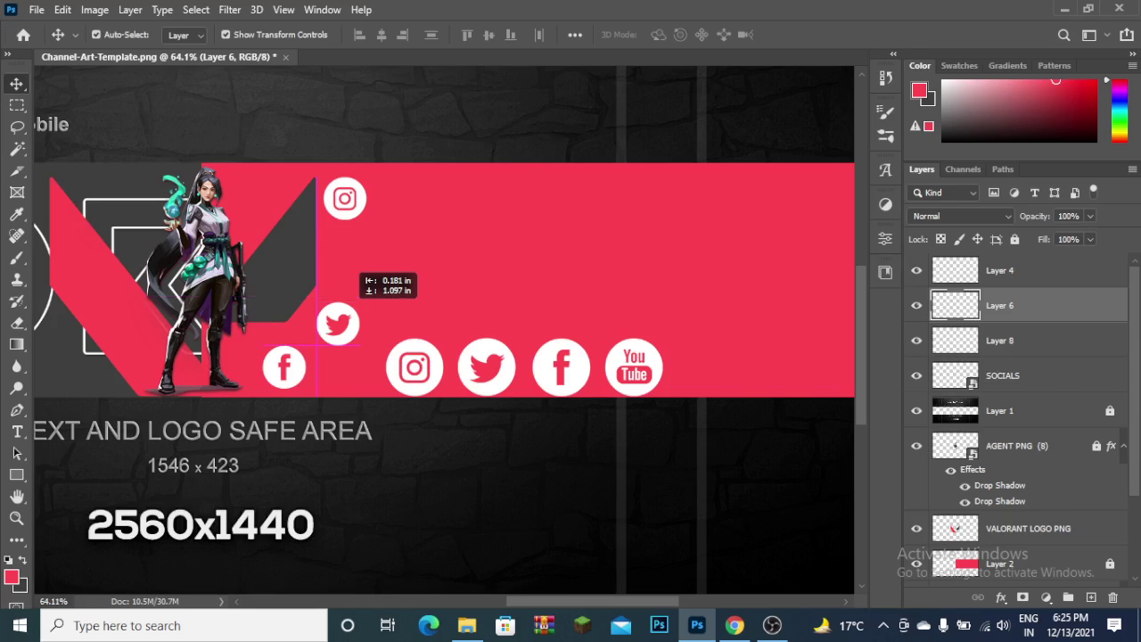
mouse_move(345, 198)
mouse_down()
mouse_move(339, 255)
mouse_move(359, 259)
mouse_up()
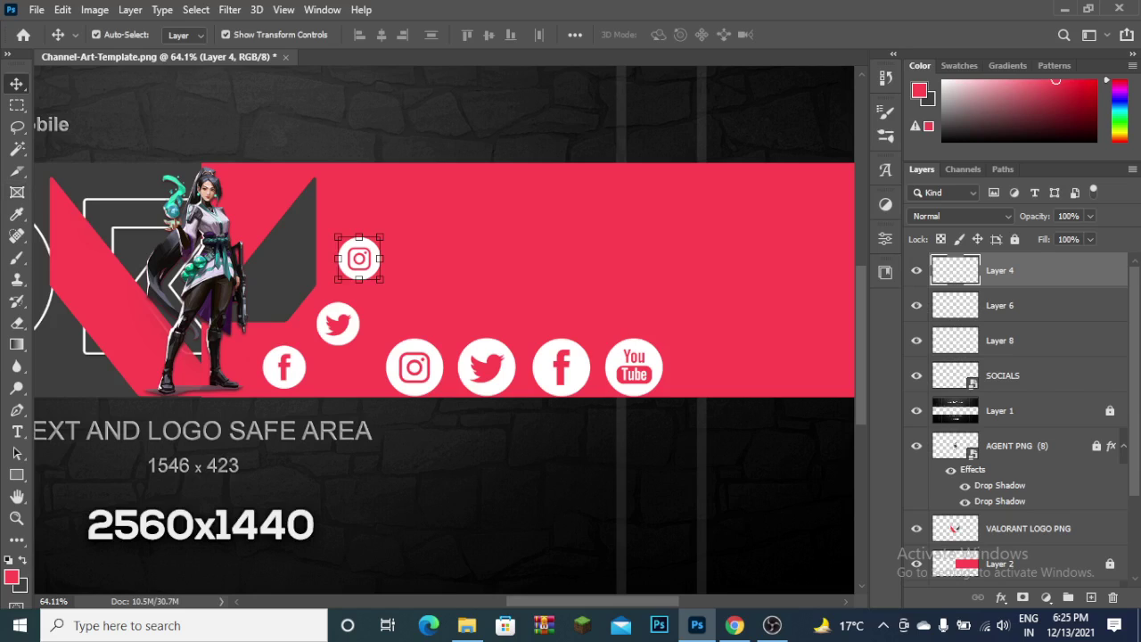
- Start erasing on the SOCIALS icon row with the Eraser tool
click(561, 366)
key(e)
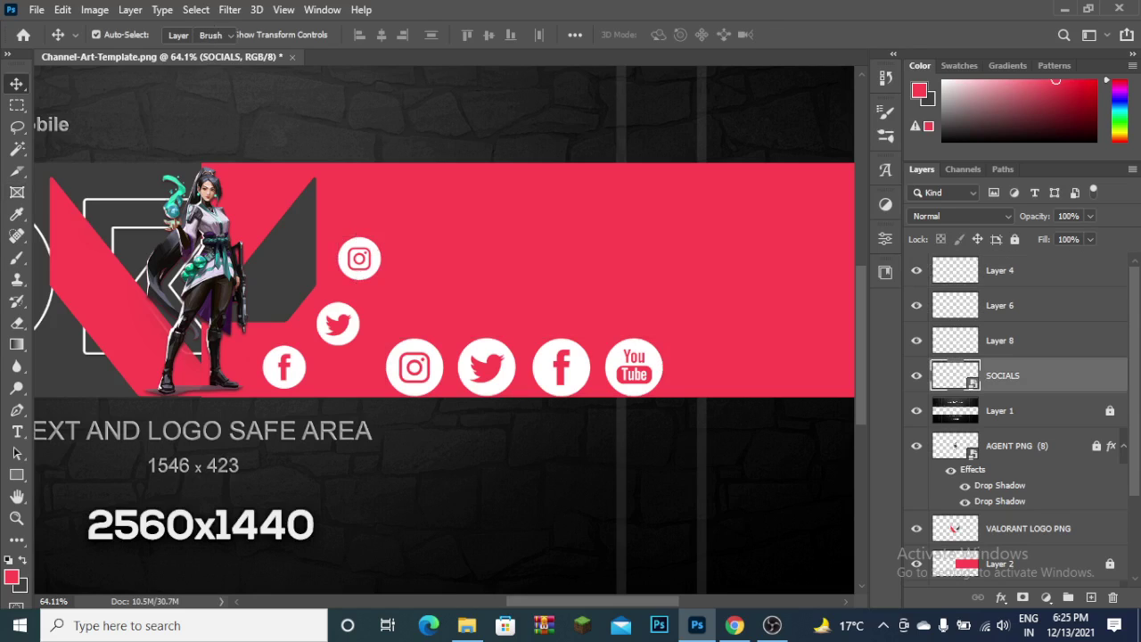
click(561, 366)
- Rasterize SOCIALS, erase the bottom-row Instagram and Twitter icons, and set eraser hardness to 100
key(Return)
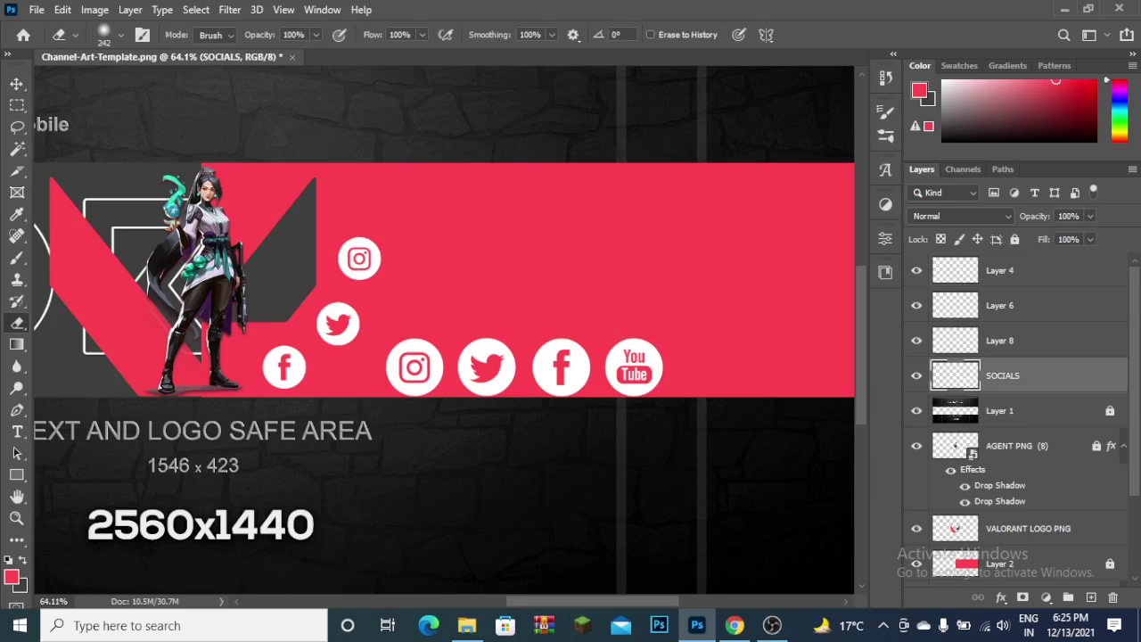
drag(397, 366, 489, 366)
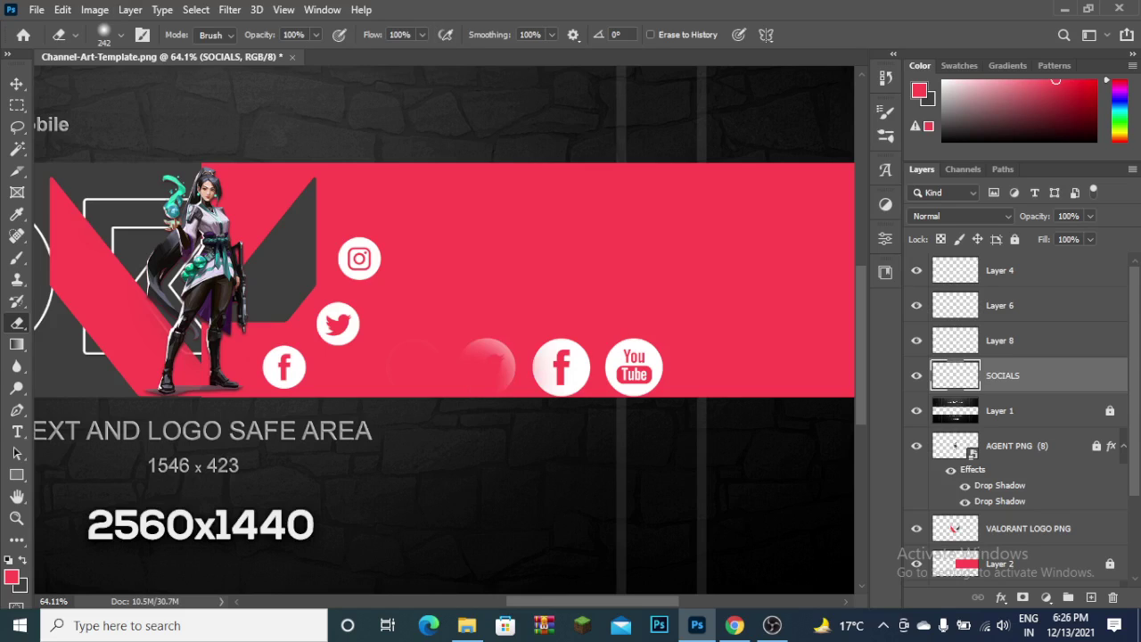
click(120, 35)
text(100)
key(Return)
- Erase the bottom-row Facebook icon and the leftover traces beside YouTube
click(553, 359)
click(547, 382)
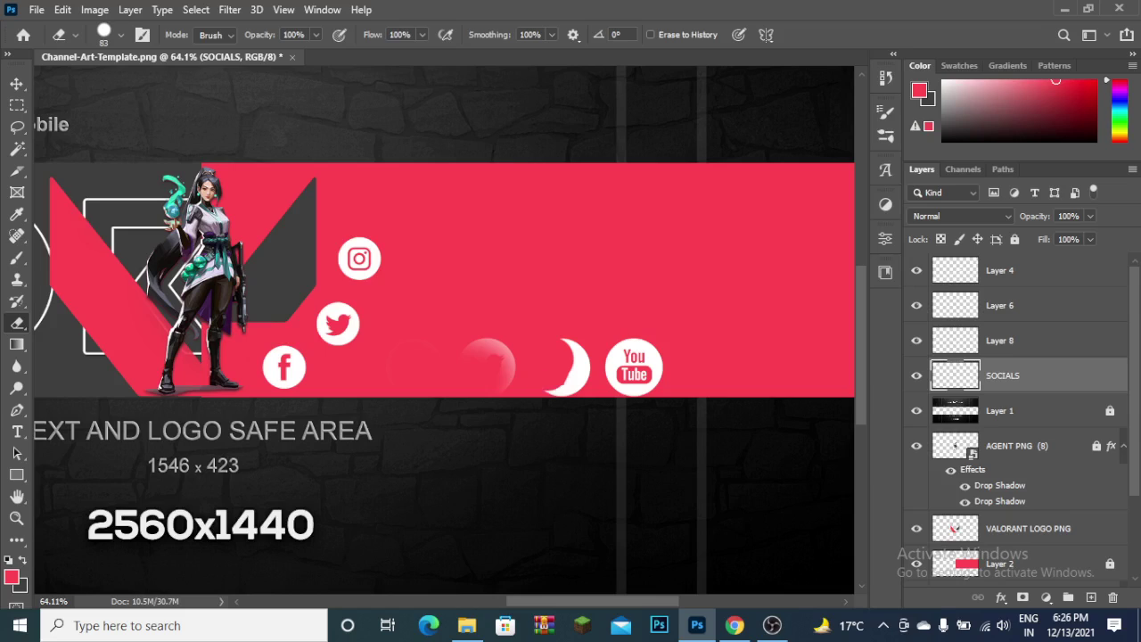
click(502, 360)
click(481, 347)
click(563, 385)
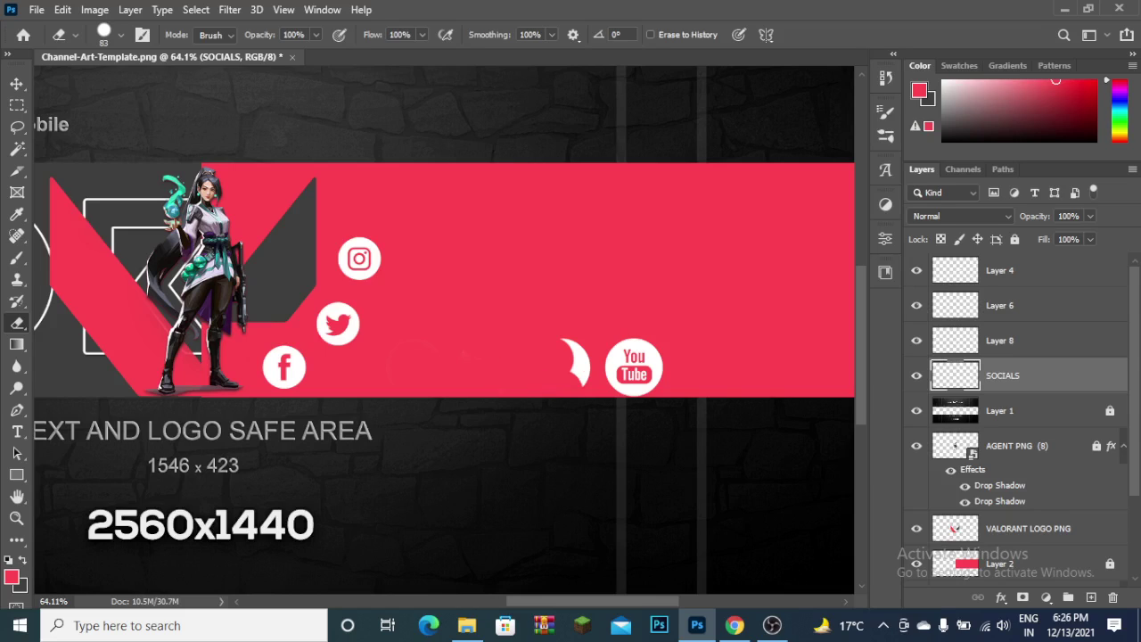
click(575, 350)
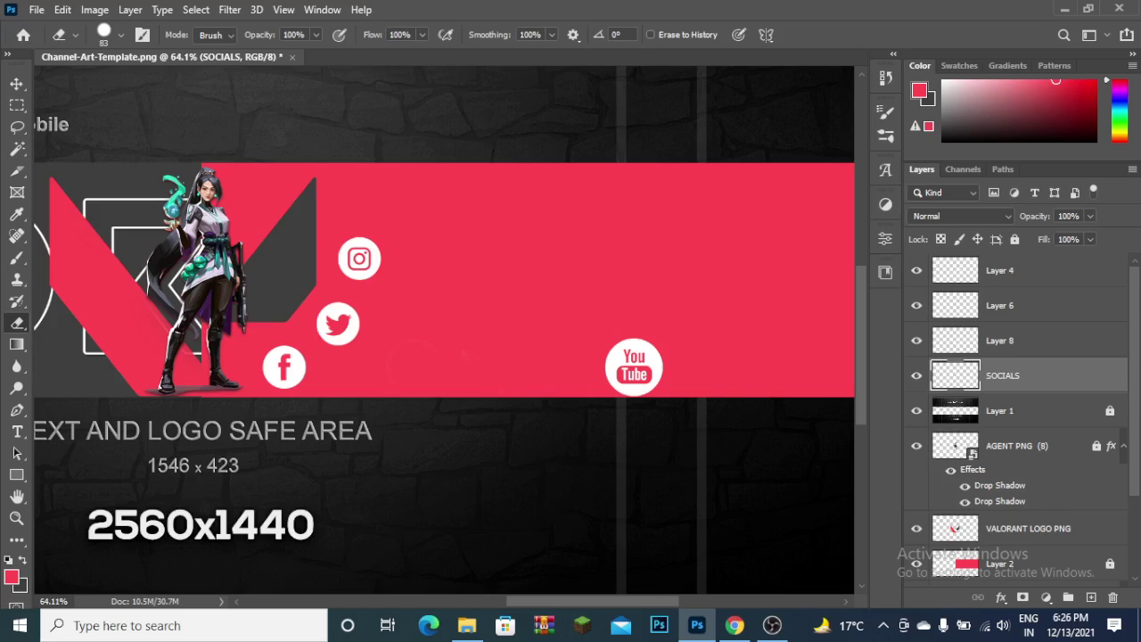
key(v)
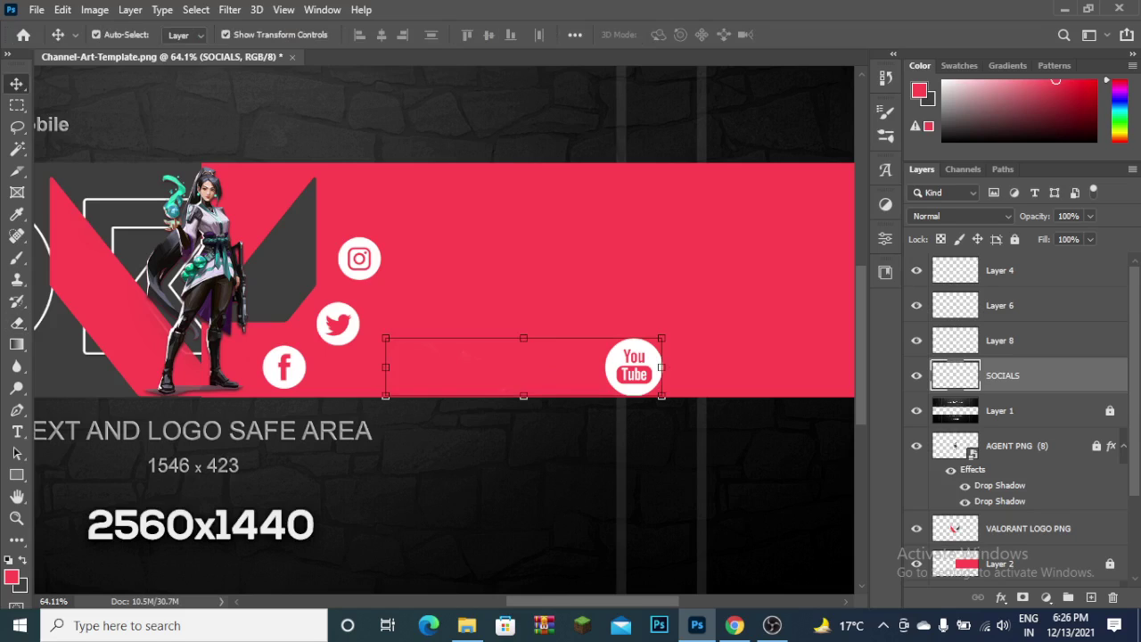
- Place the YouTube icon above Instagram, scaled down to about 80%, capping the curved column
drag(631, 342, 389, 163)
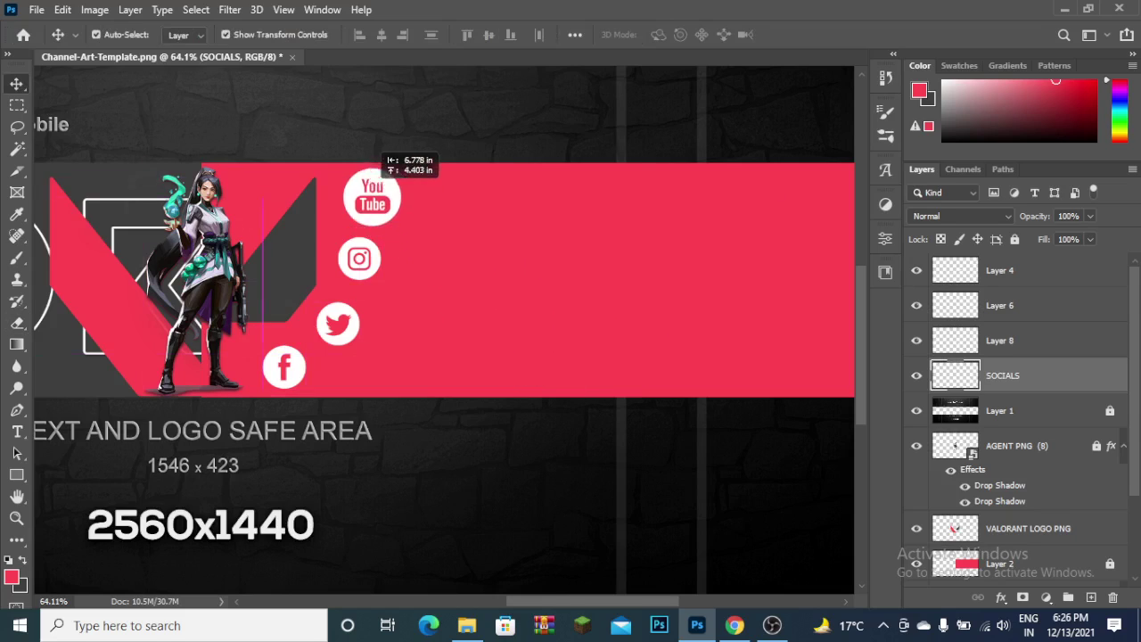
key(ctrl+t)
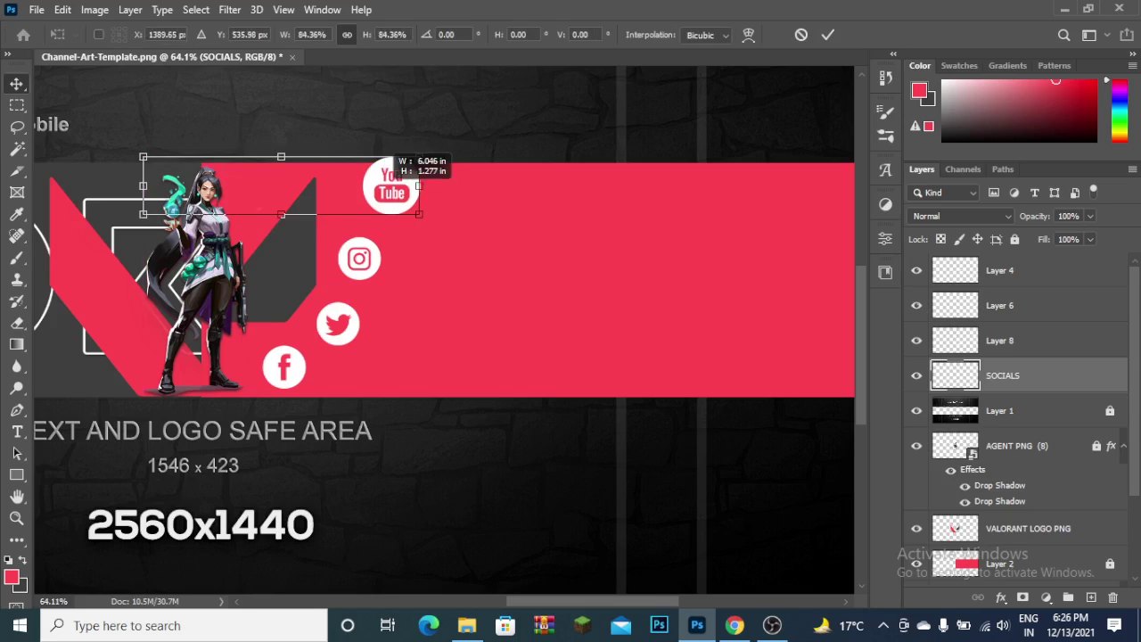
mouse_move(421, 146)
mouse_down()
mouse_move(357, 163)
mouse_move(394, 161)
mouse_up()
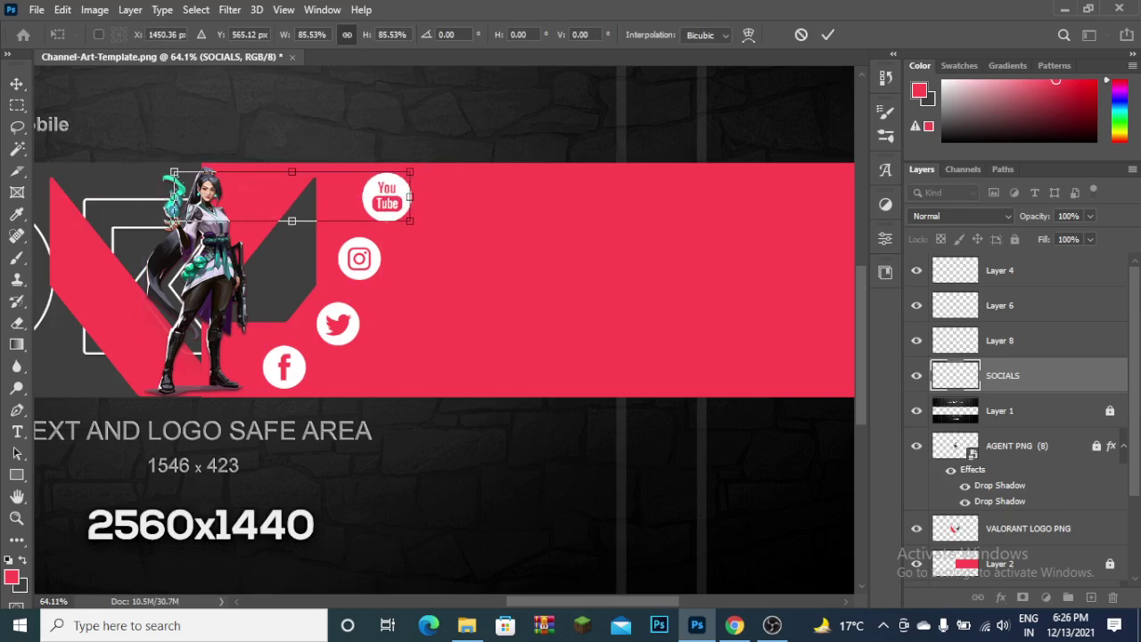
drag(411, 221, 396, 217)
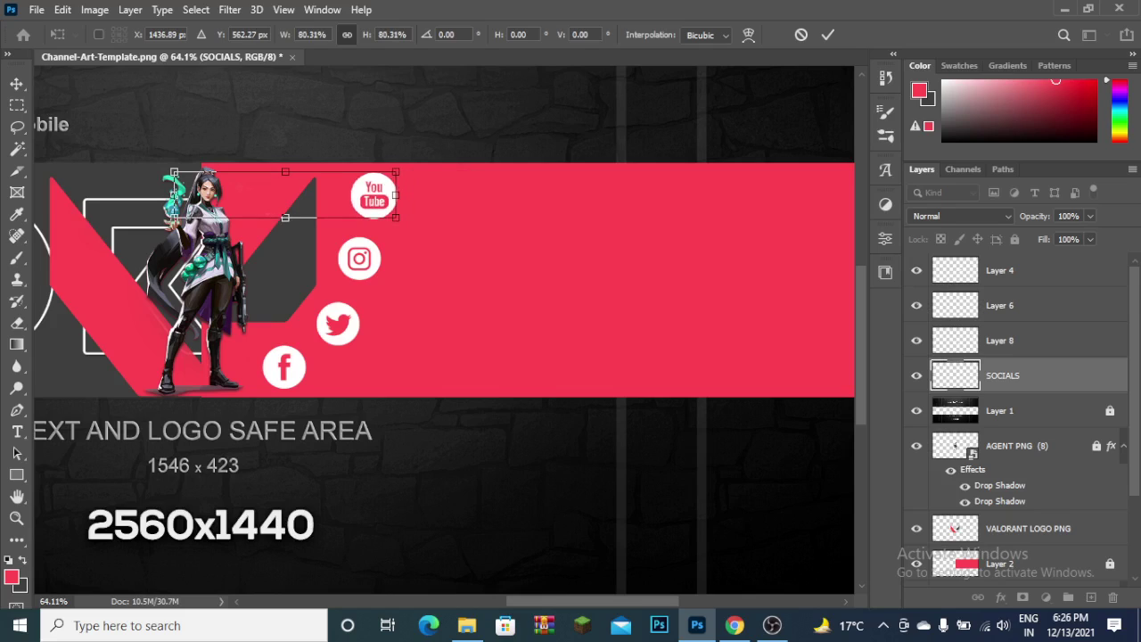
key(Return)
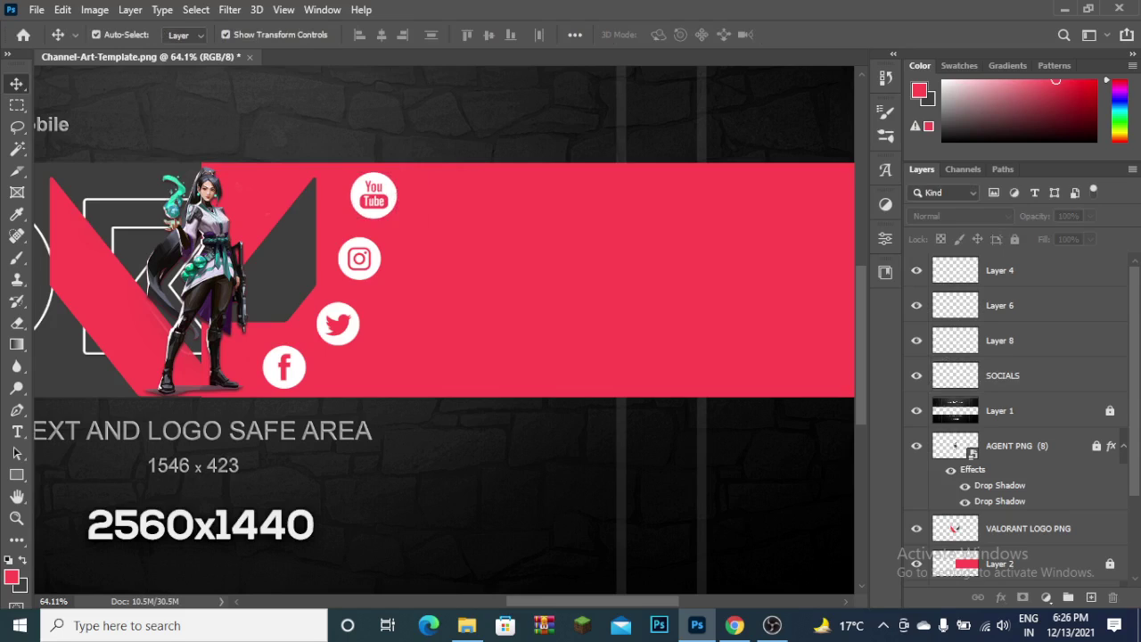
click(359, 259)
- Convert the four social icon layers into one smart object, Layer 4, placed beneath Layer 1
shift+click(1003, 375)
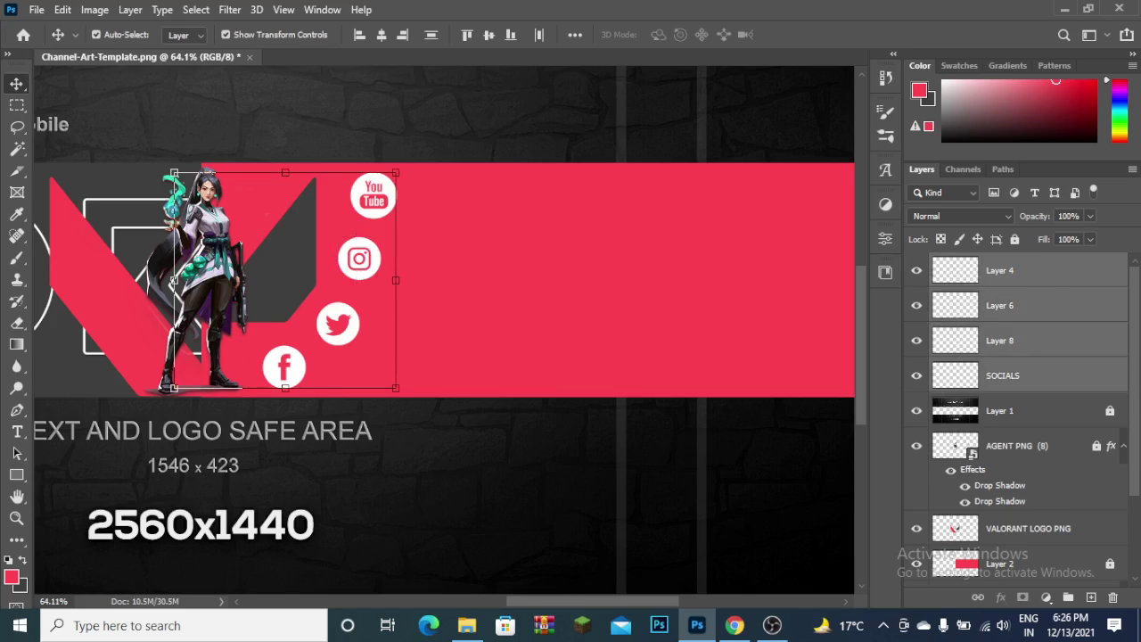
right_click(1049, 366)
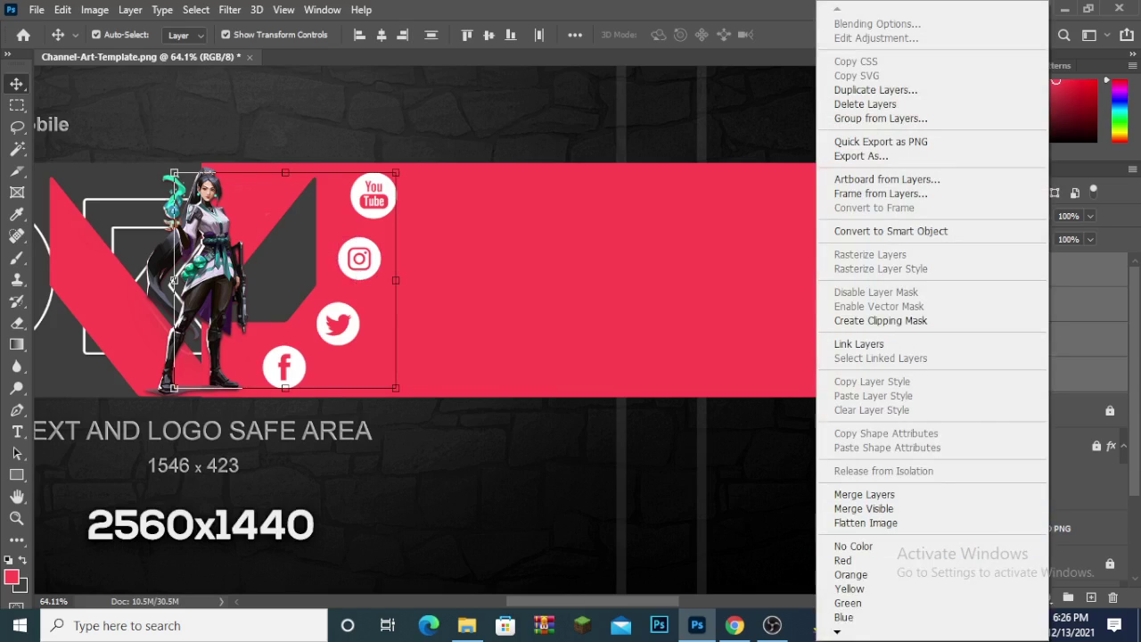
click(891, 231)
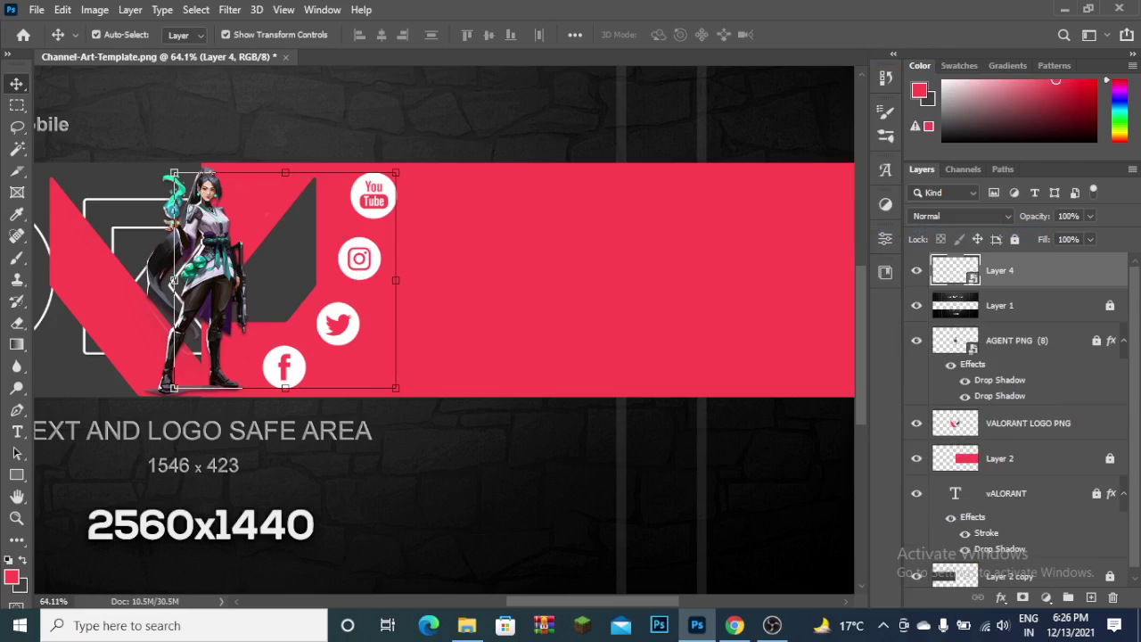
mouse_move(338, 279)
mouse_down()
mouse_move(376, 287)
mouse_move(359, 262)
mouse_up()
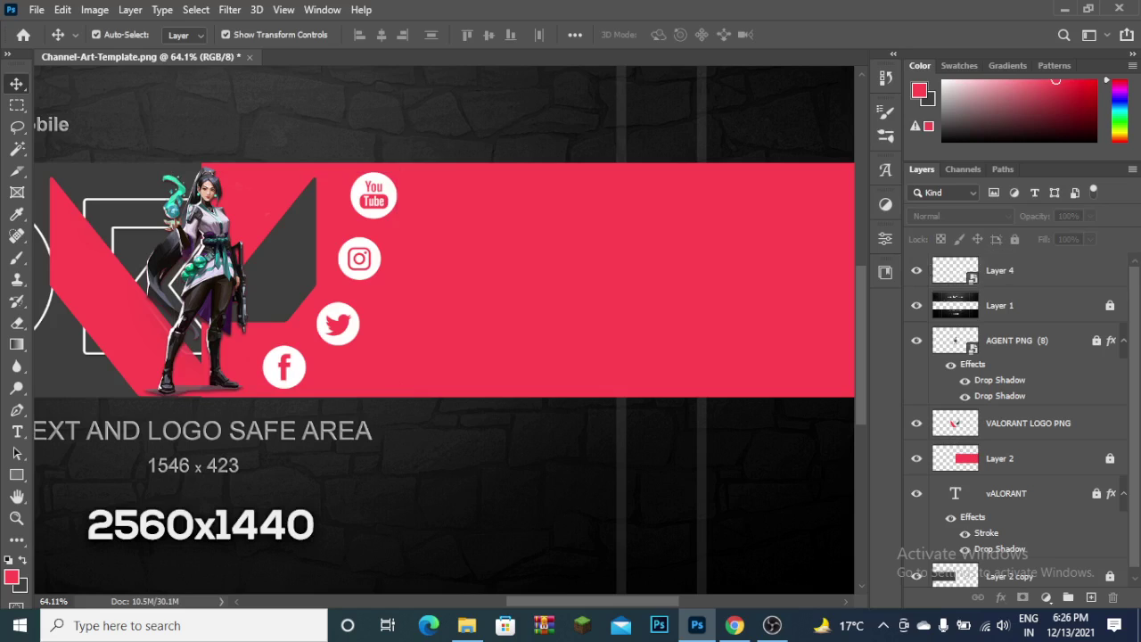
drag(999, 271, 958, 322)
scroll(446, 303, down, 1)
- Drop the icons layer below Layer 1 and try editing the locked vALORANT text
click(356, 249)
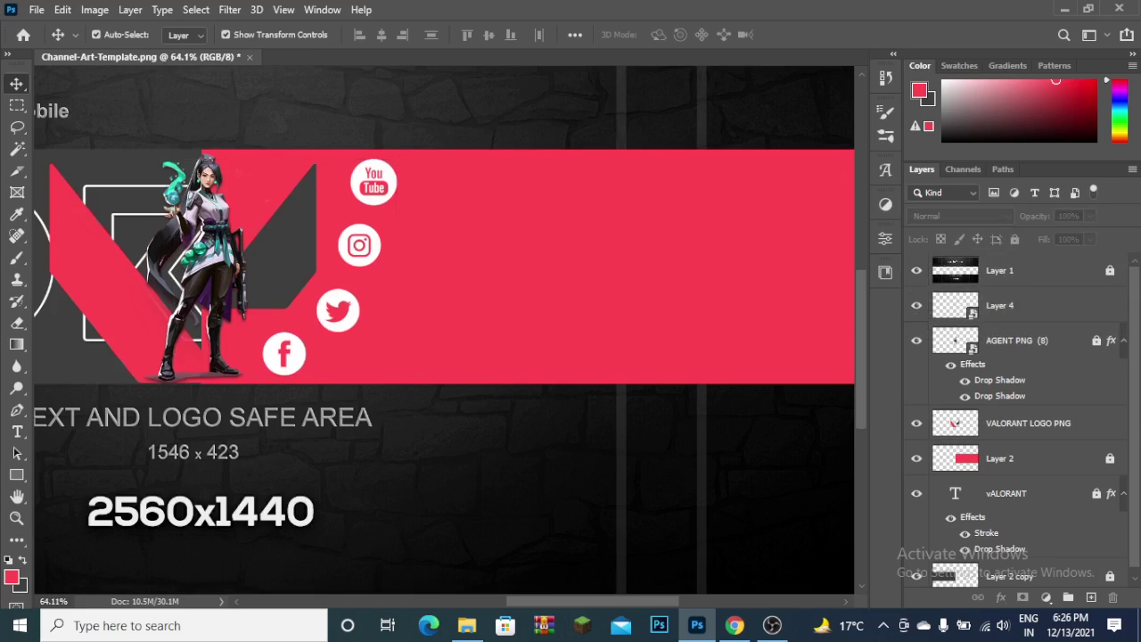
scroll(520, 417, down, 1)
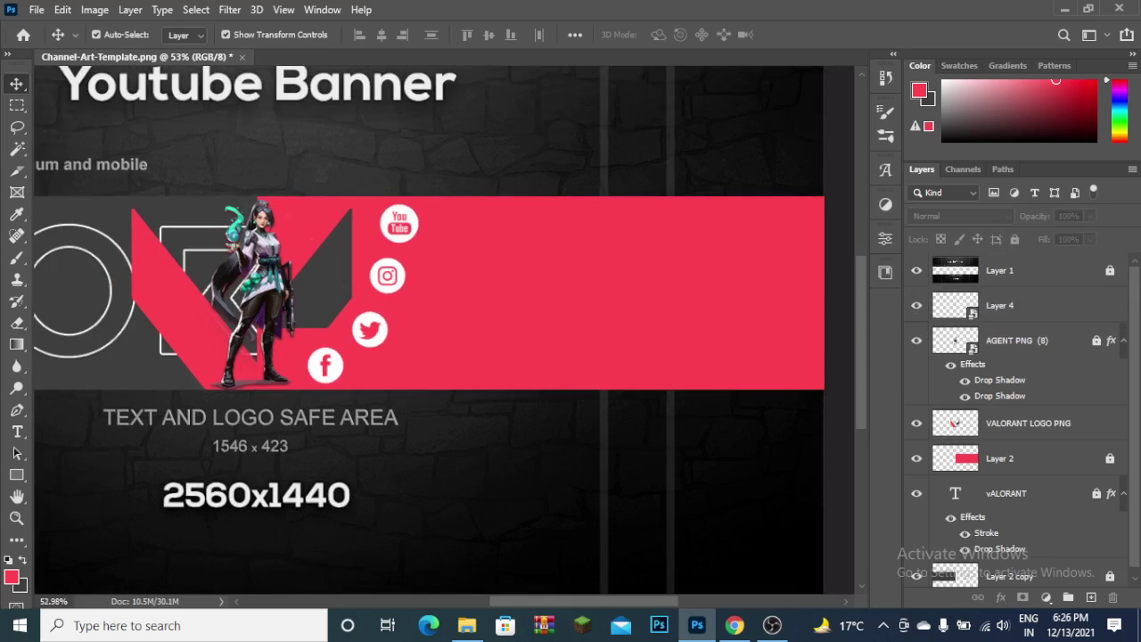
key(t)
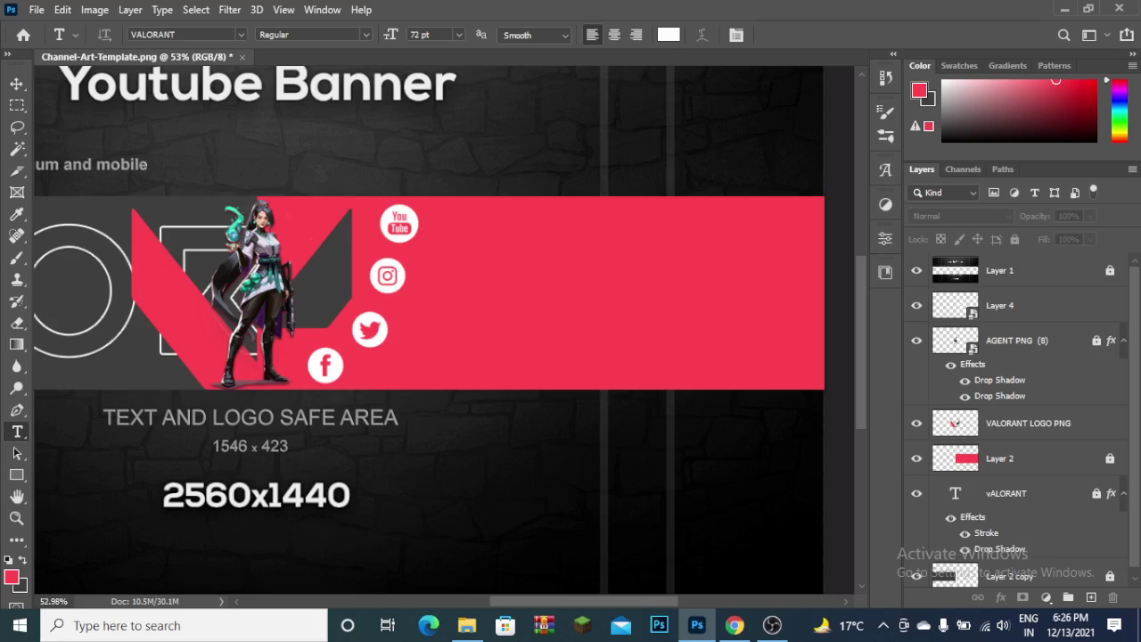
double_click(956, 493)
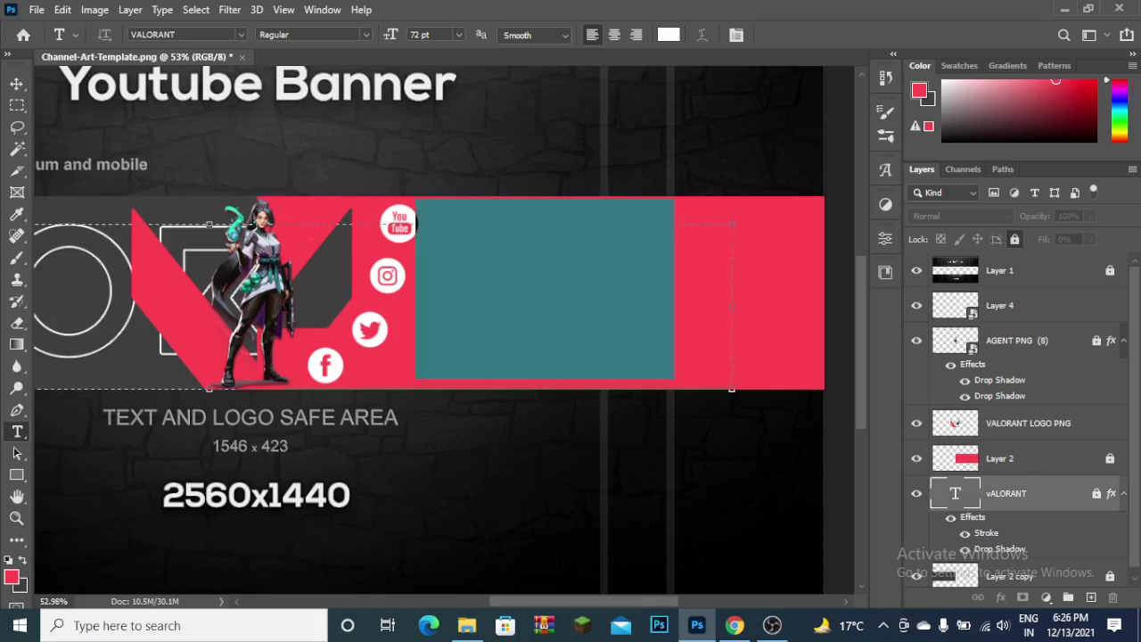
click(416, 222)
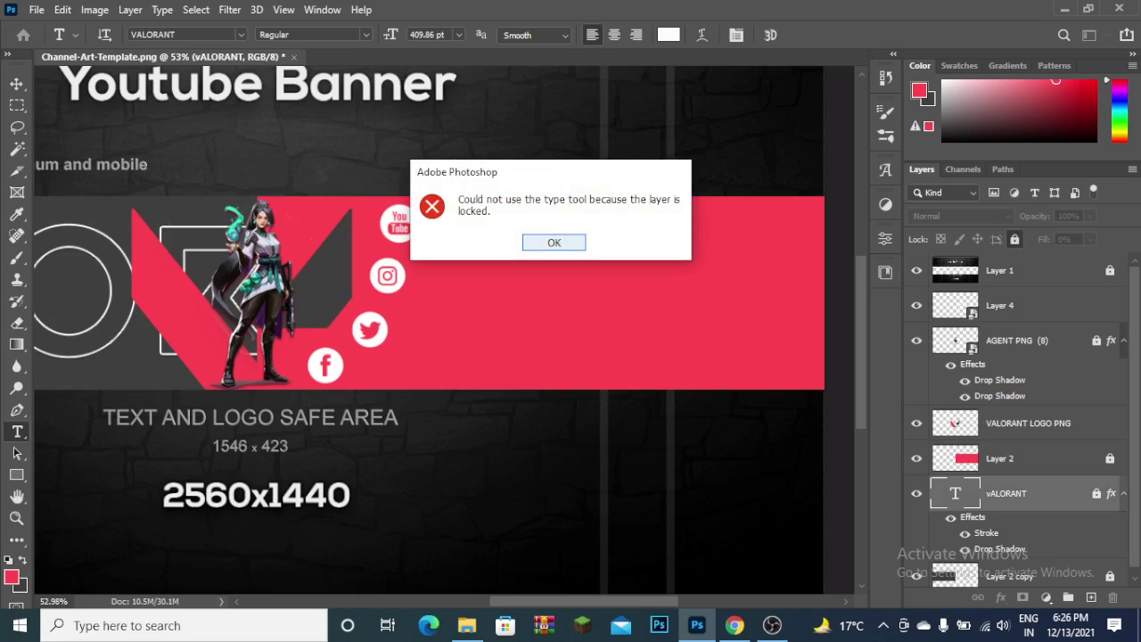
click(554, 243)
- Unlock the vALORANT text layer and convert it to a smart object
double_click(418, 223)
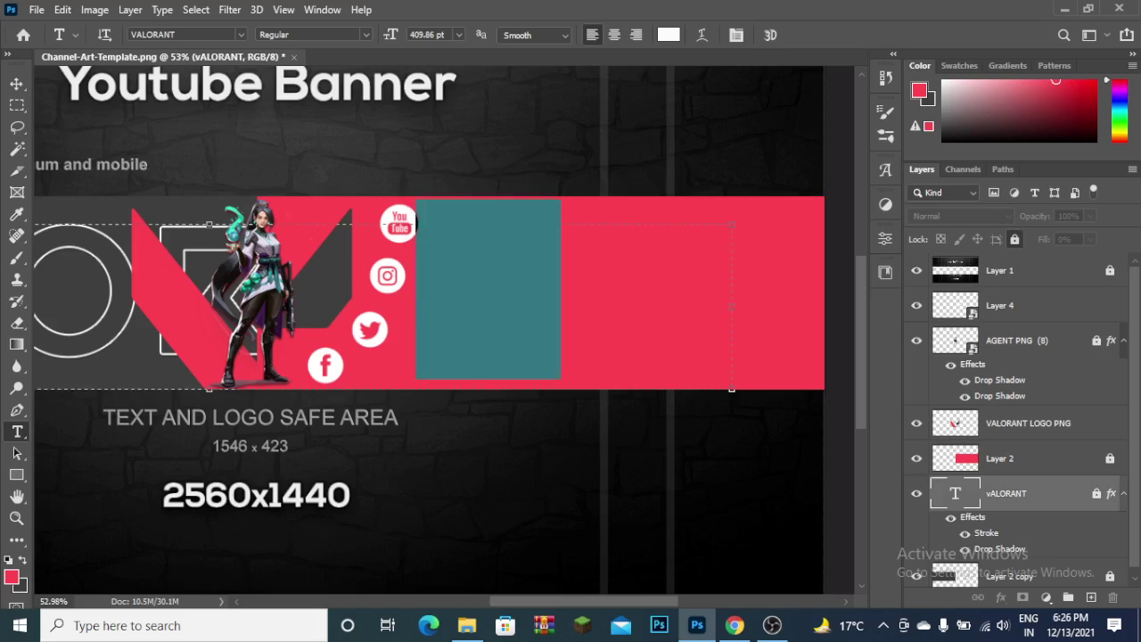
click(417, 224)
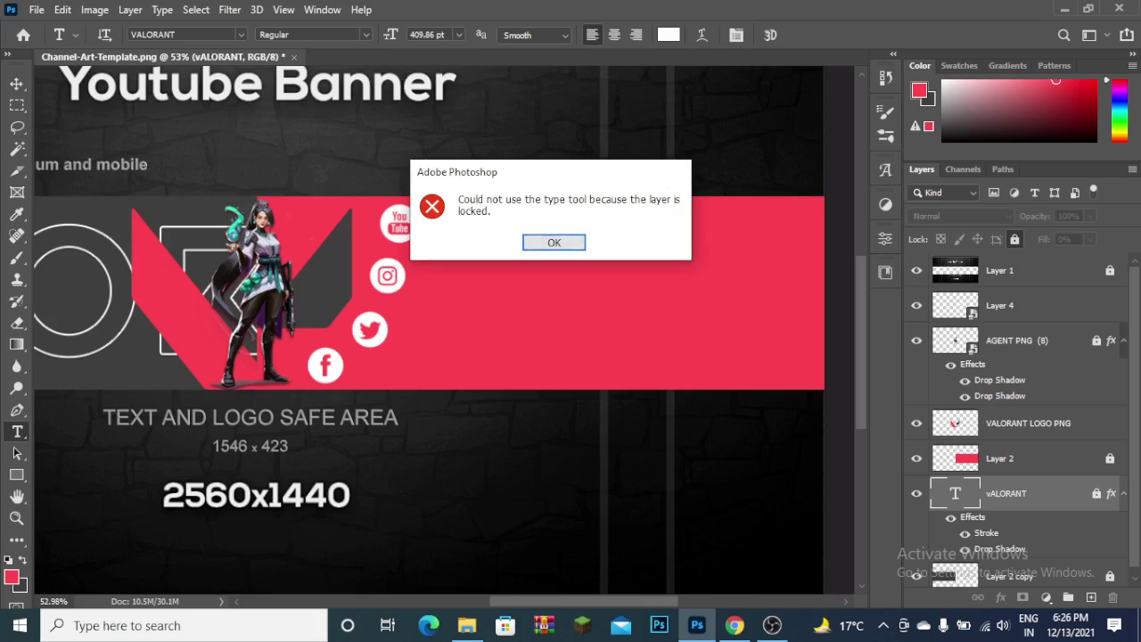
click(546, 240)
click(1015, 239)
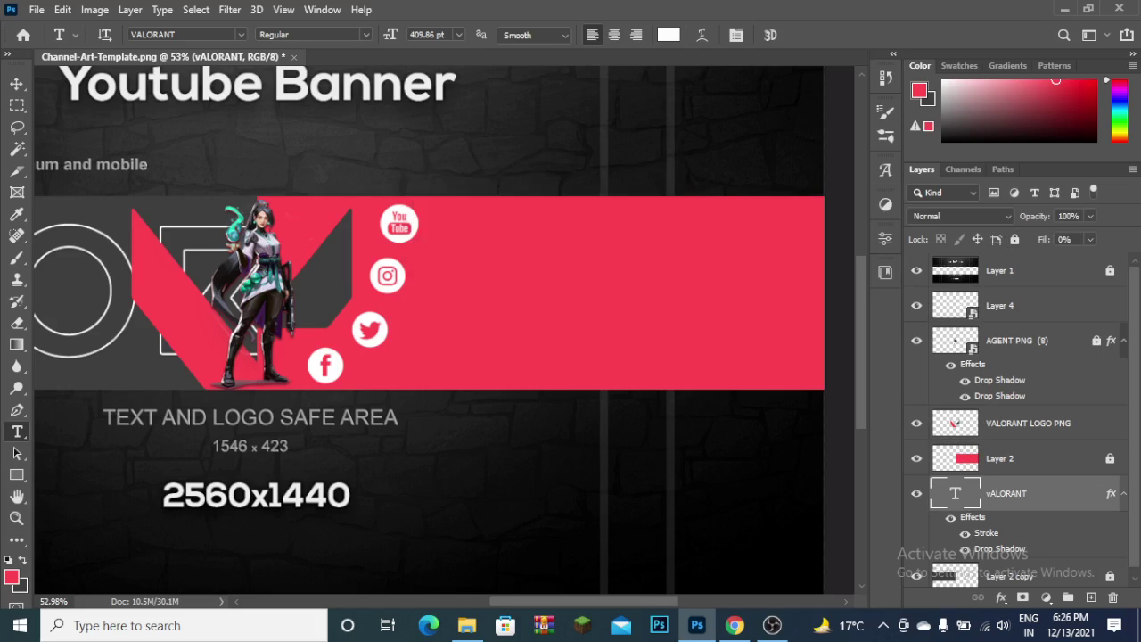
right_click(1043, 493)
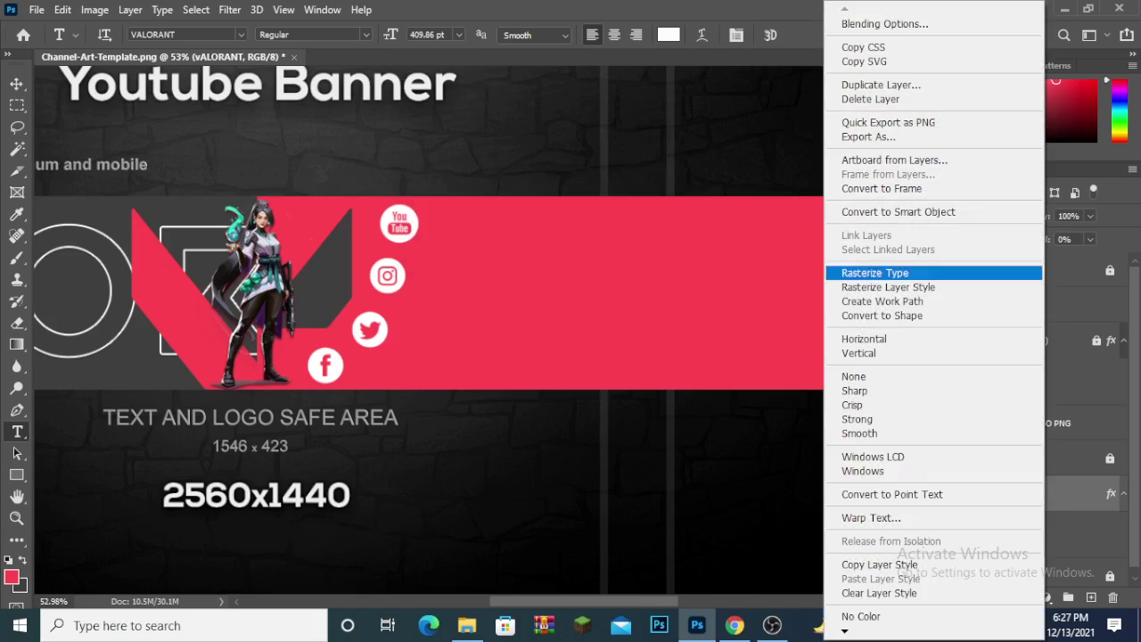
click(898, 211)
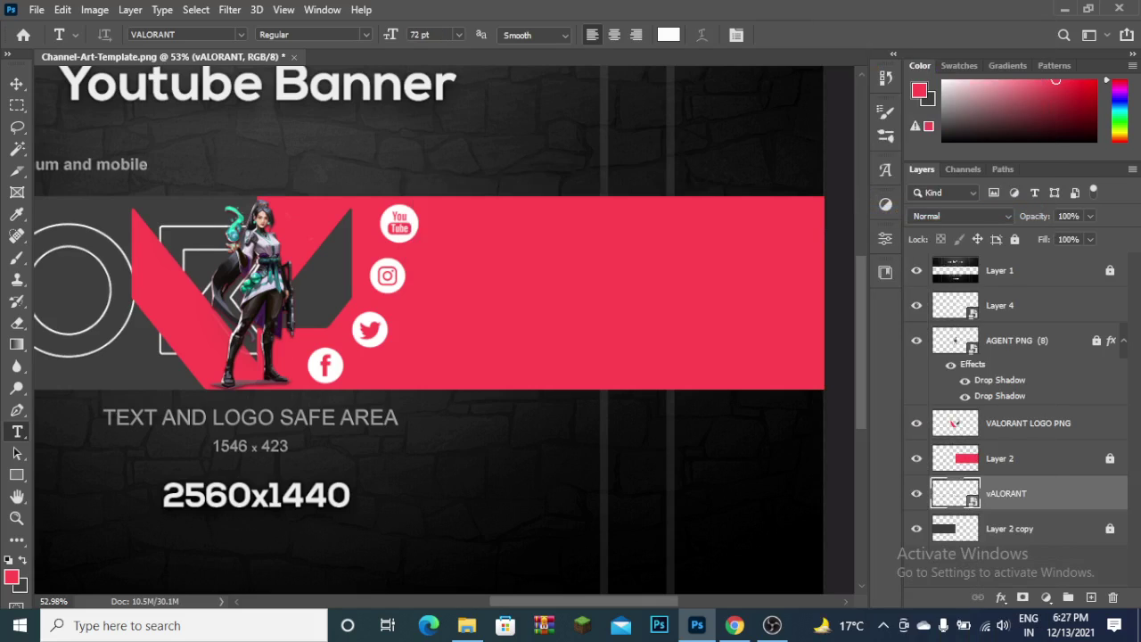
- Draw a text box on the red band beside the icons using the Bebas font
mouse_move(419, 248)
mouse_down()
mouse_move(610, 298)
mouse_move(599, 298)
mouse_up()
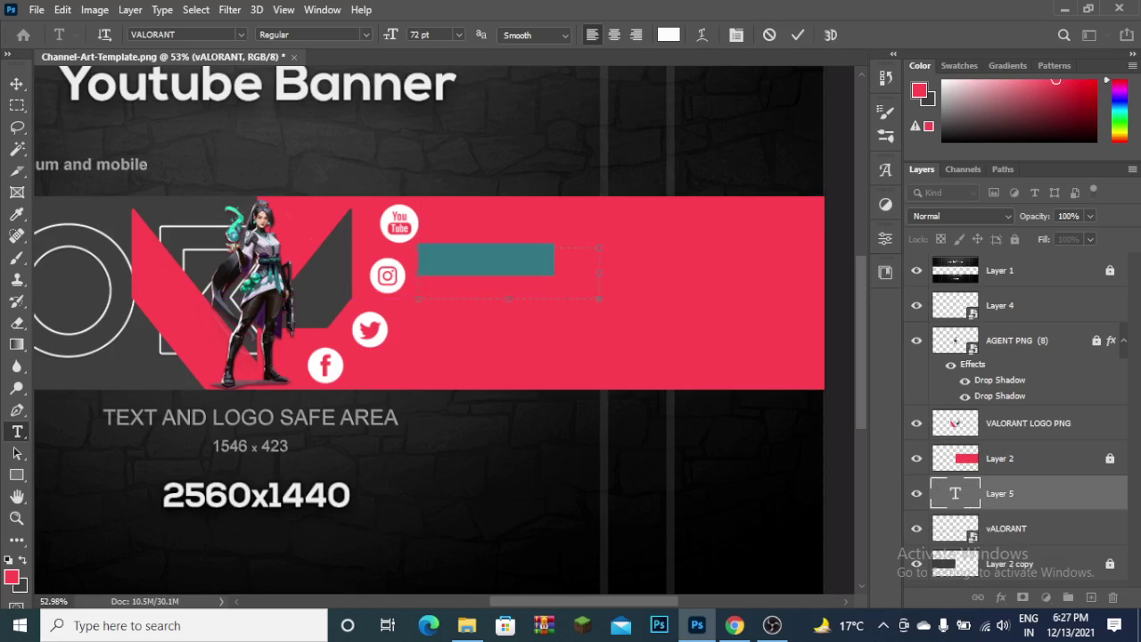
click(240, 33)
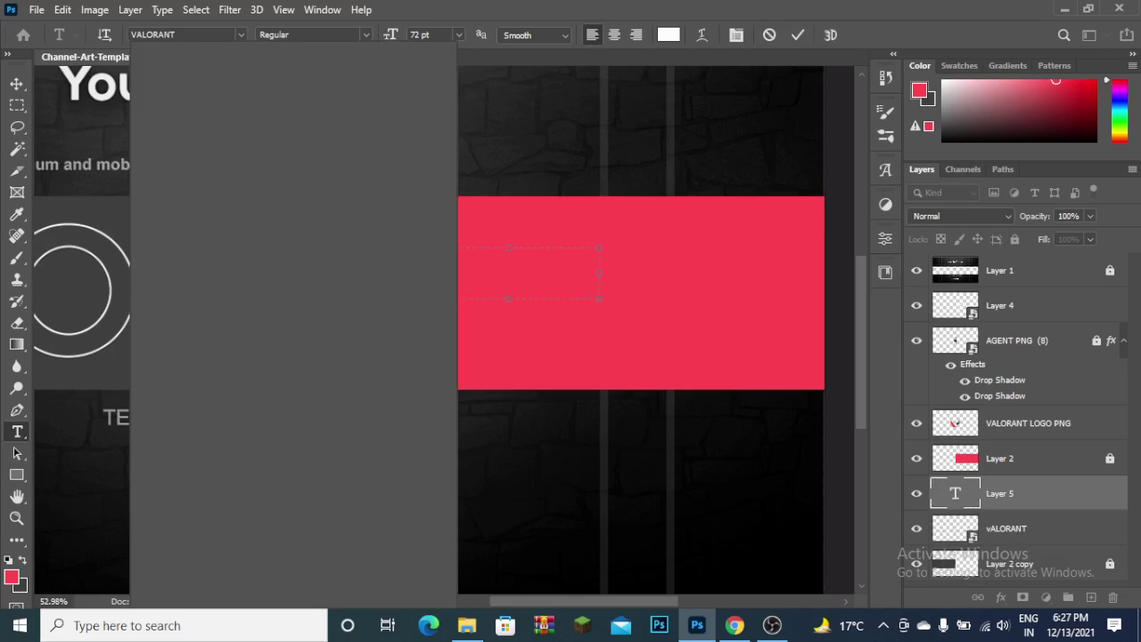
key(Down)
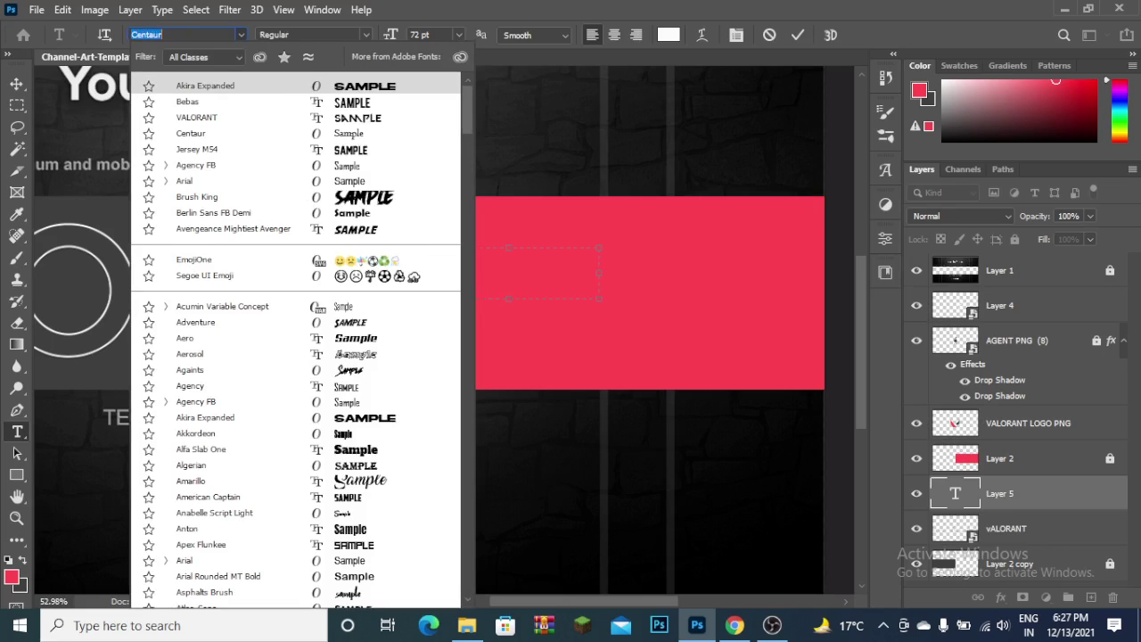
key(Down)
key(Down)
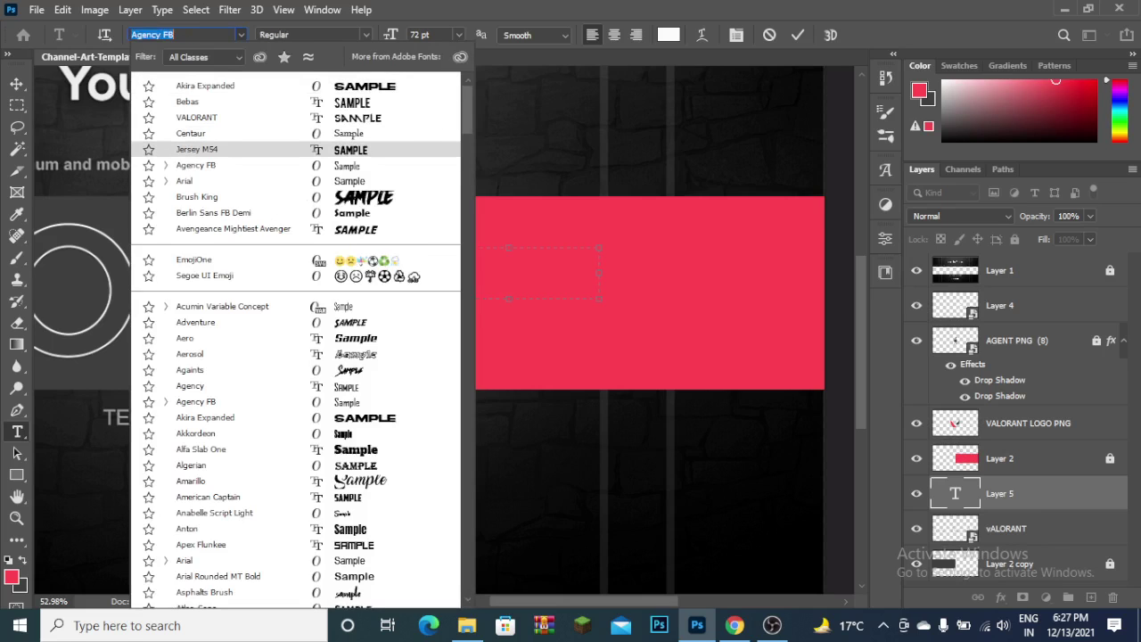
key(Up)
key(Up)
key(Up)
key(Up)
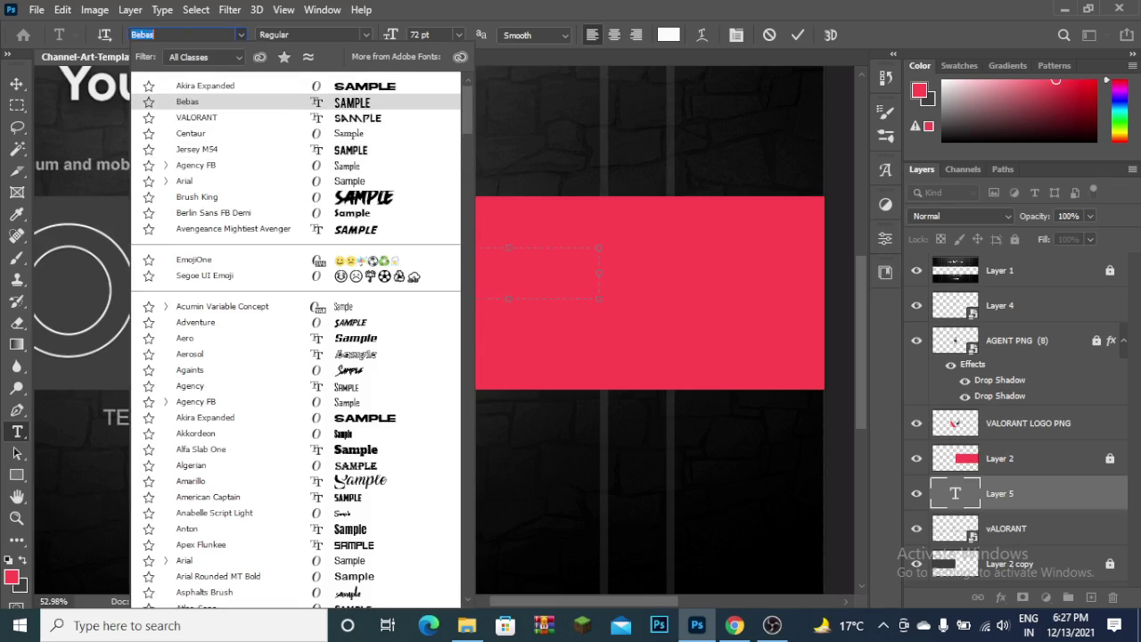
key(Return)
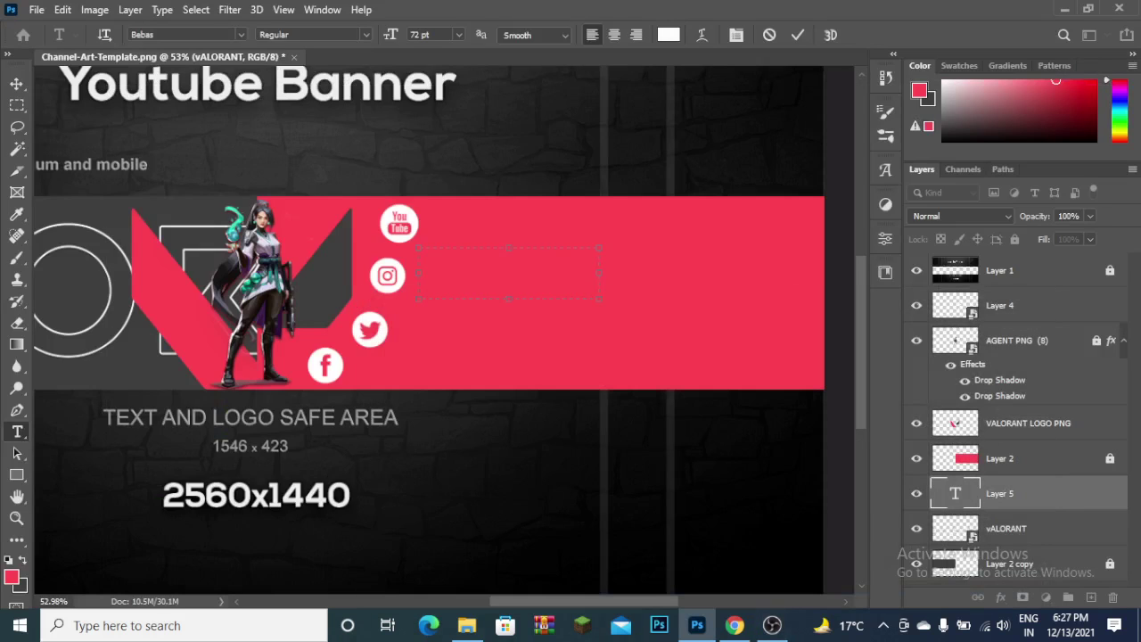
- Resize the text box and set its text to near-white #fefdfc at 12 pt
drag(599, 273, 652, 272)
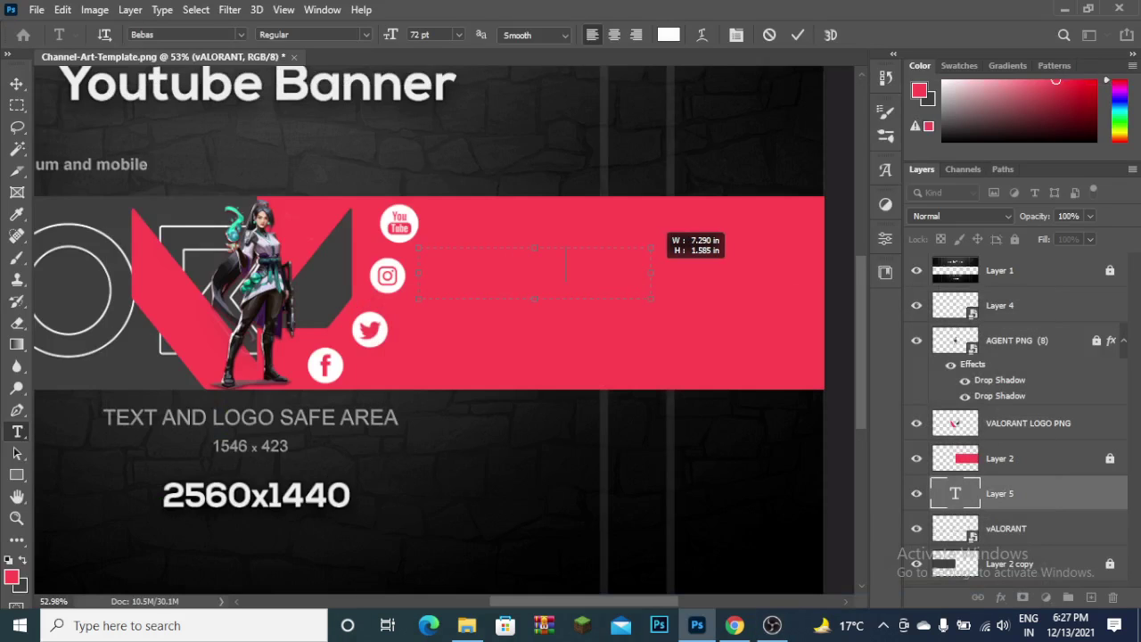
drag(533, 298, 535, 321)
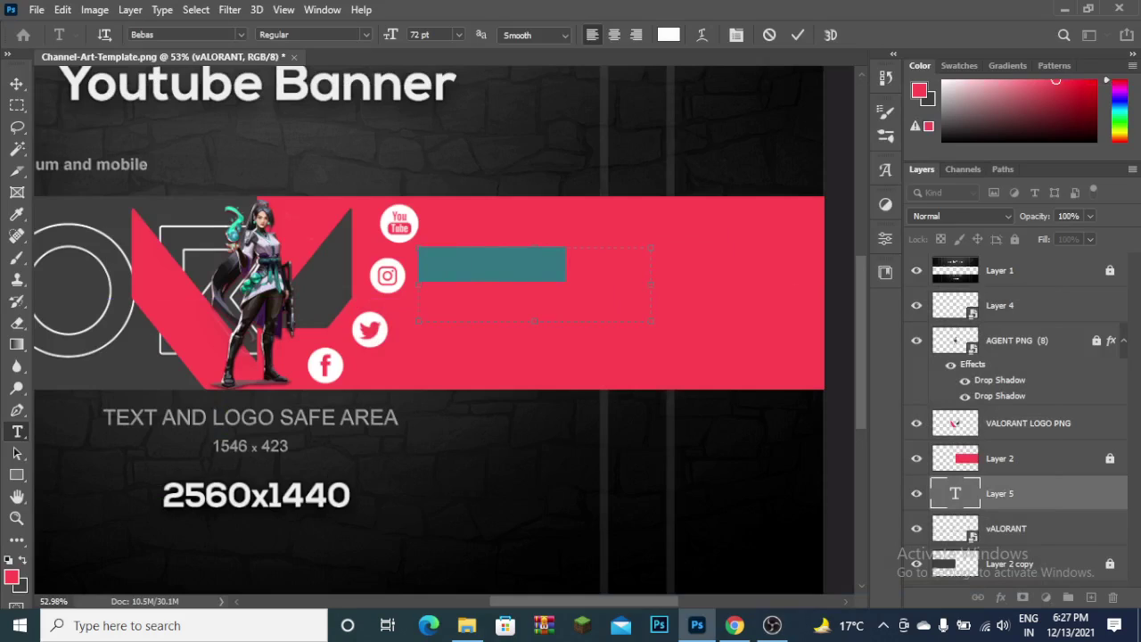
click(668, 35)
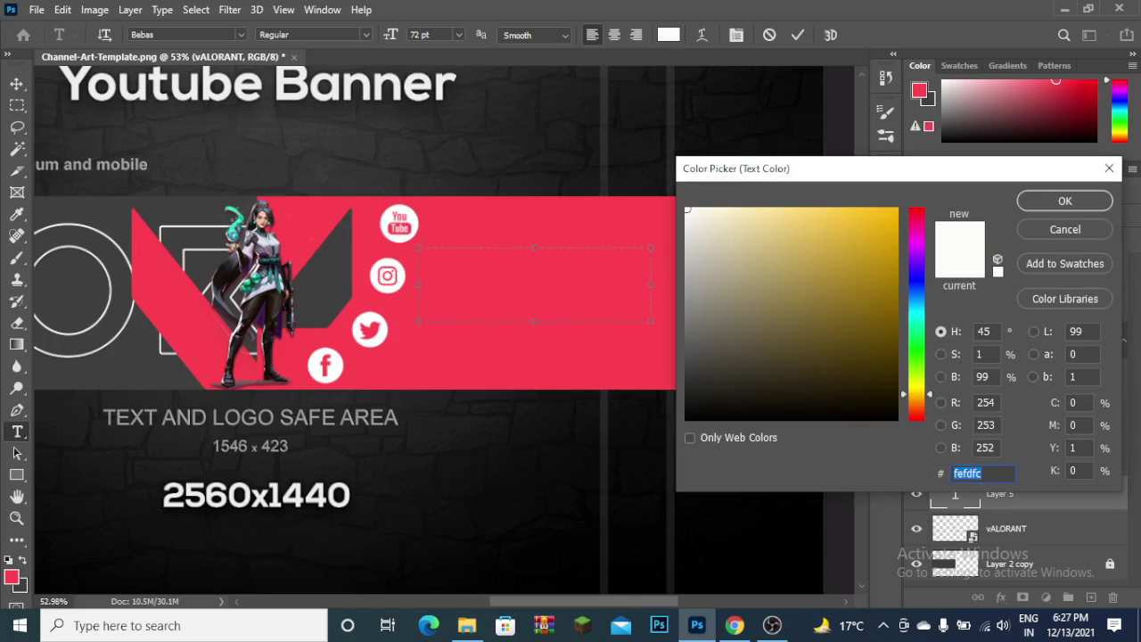
click(1065, 201)
click(458, 35)
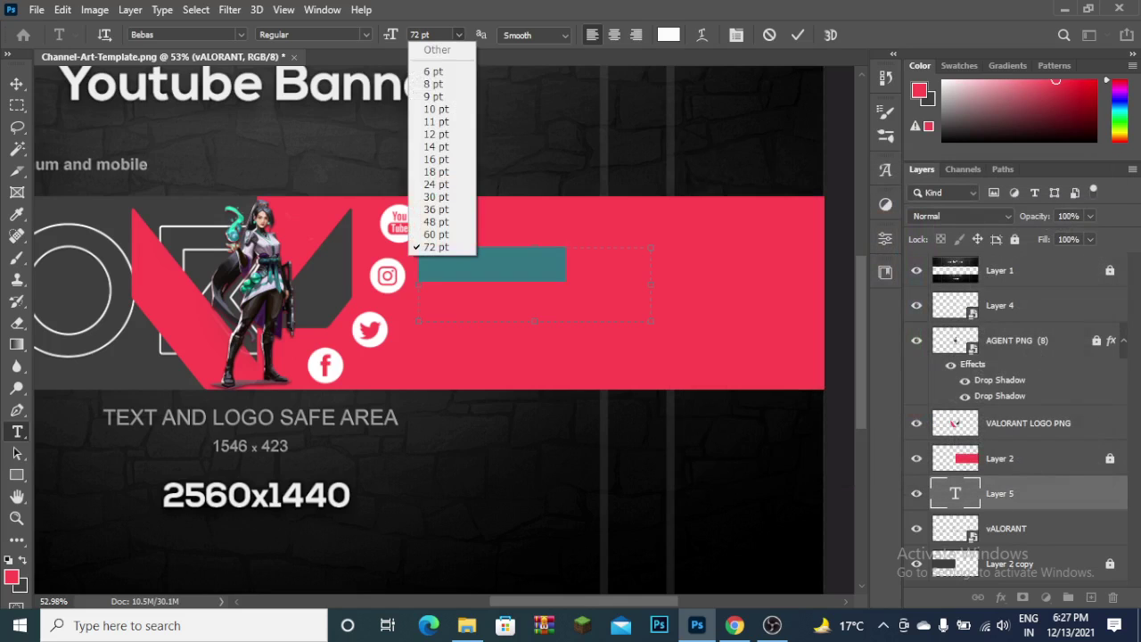
click(437, 134)
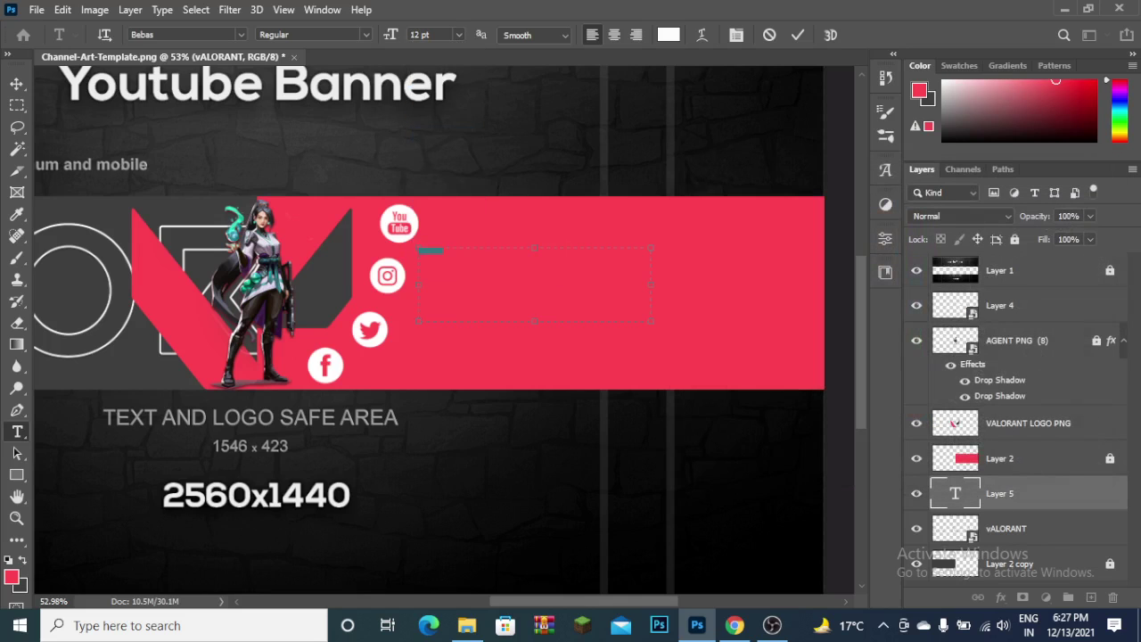
drag(651, 249, 612, 248)
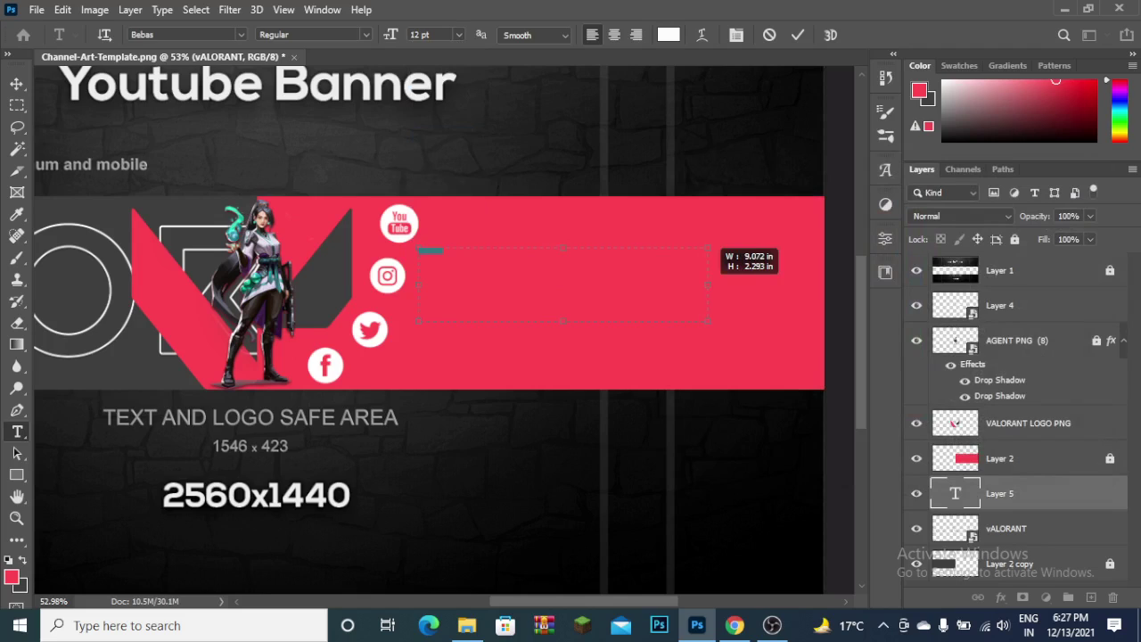
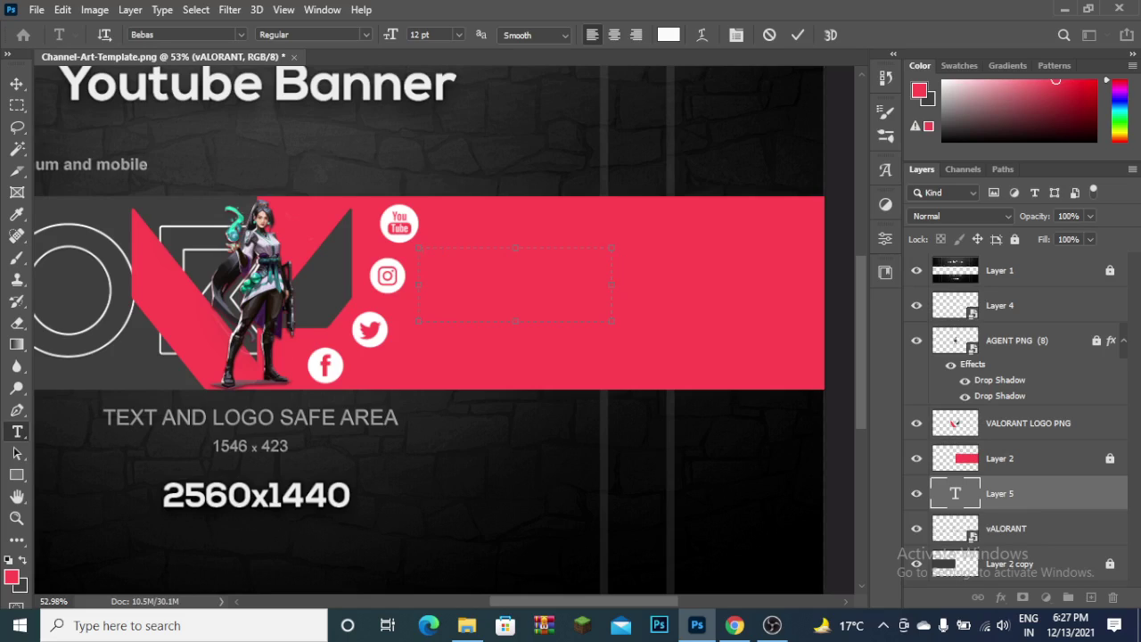
- Delete the empty Layer 5 text layer
click(17, 83)
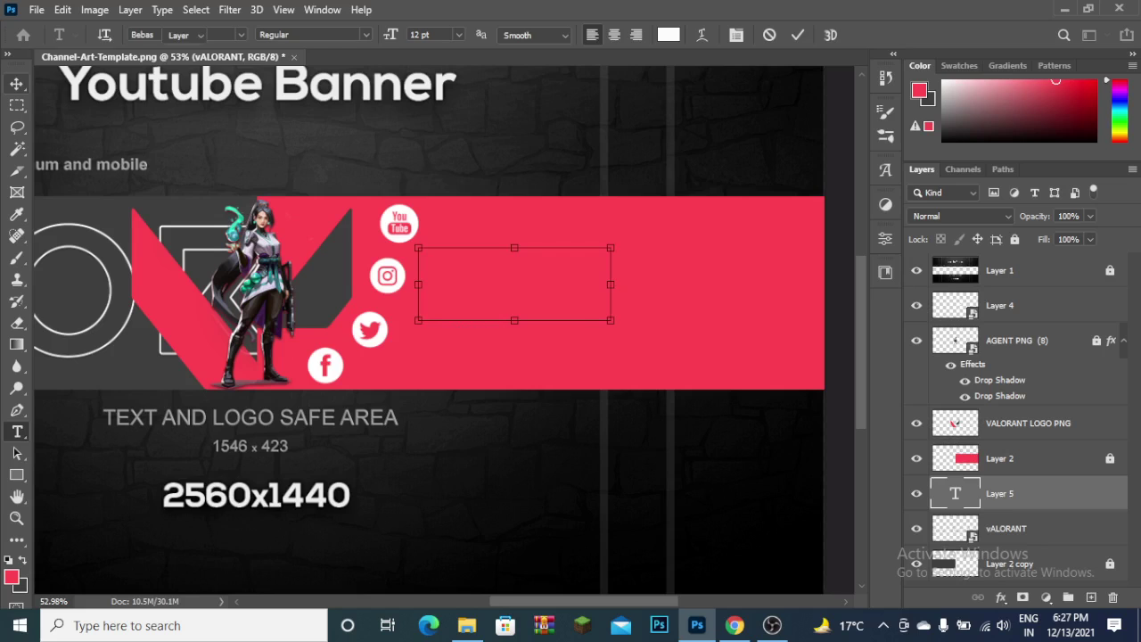
right_click(1042, 494)
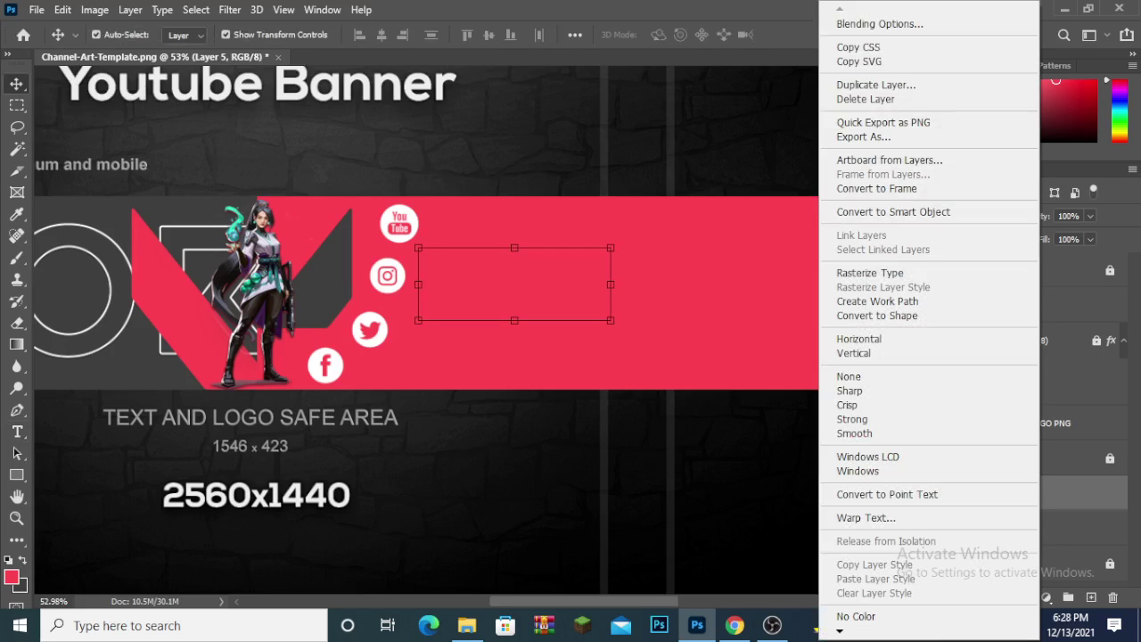
key(Escape)
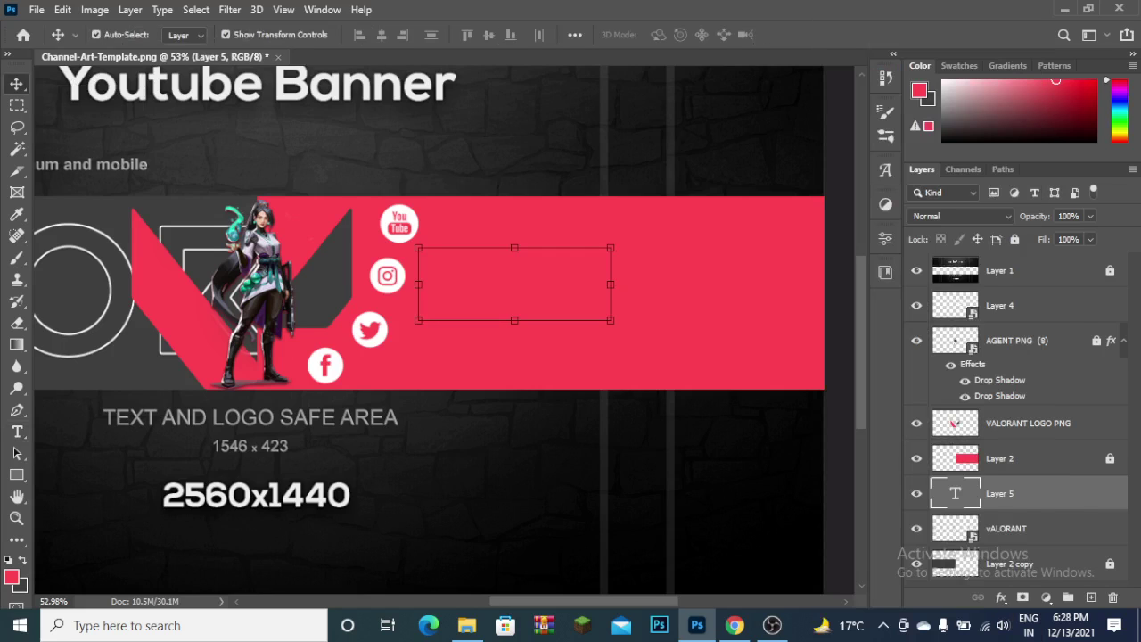
key(Delete)
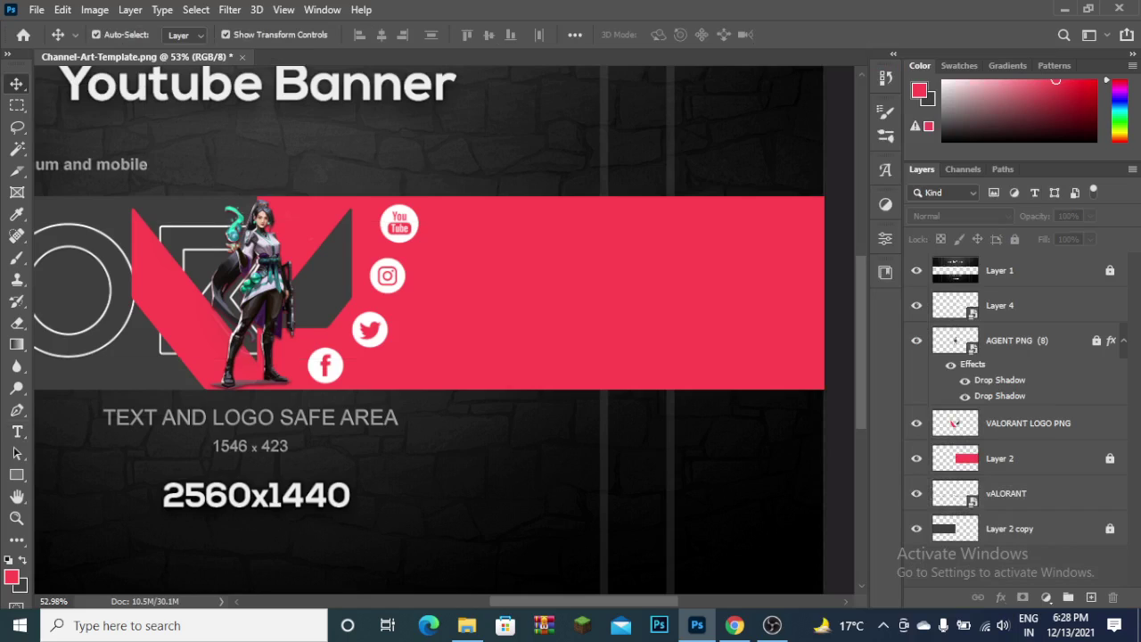
- Add a 30 pt MR.GAMER text box right of the social icons
key(t)
drag(419, 250, 655, 330)
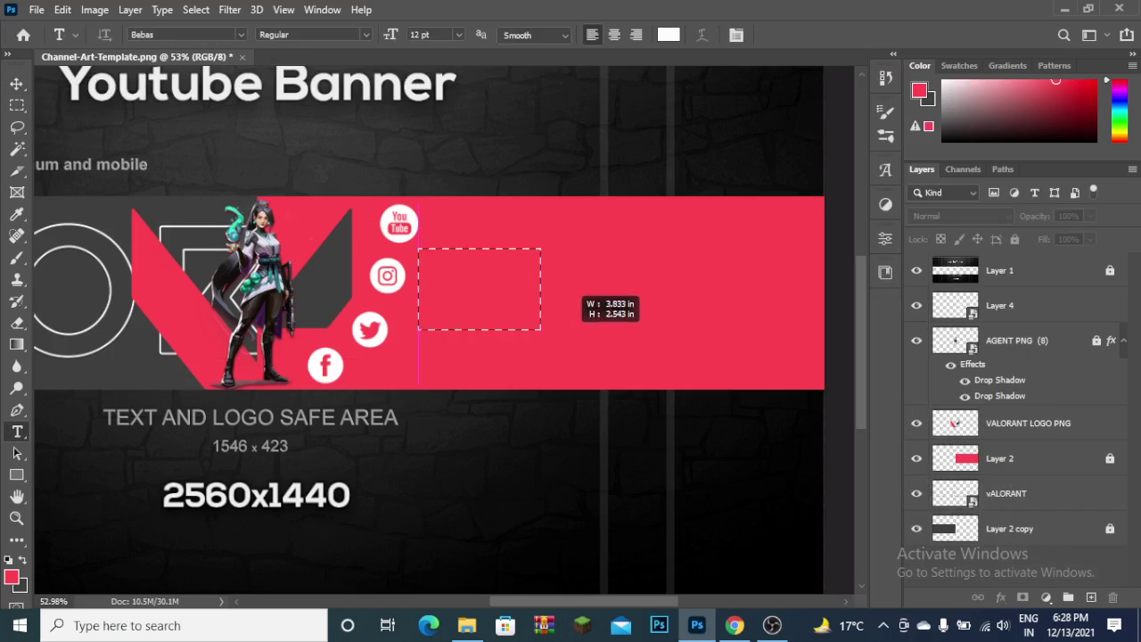
key(Escape)
drag(419, 249, 654, 330)
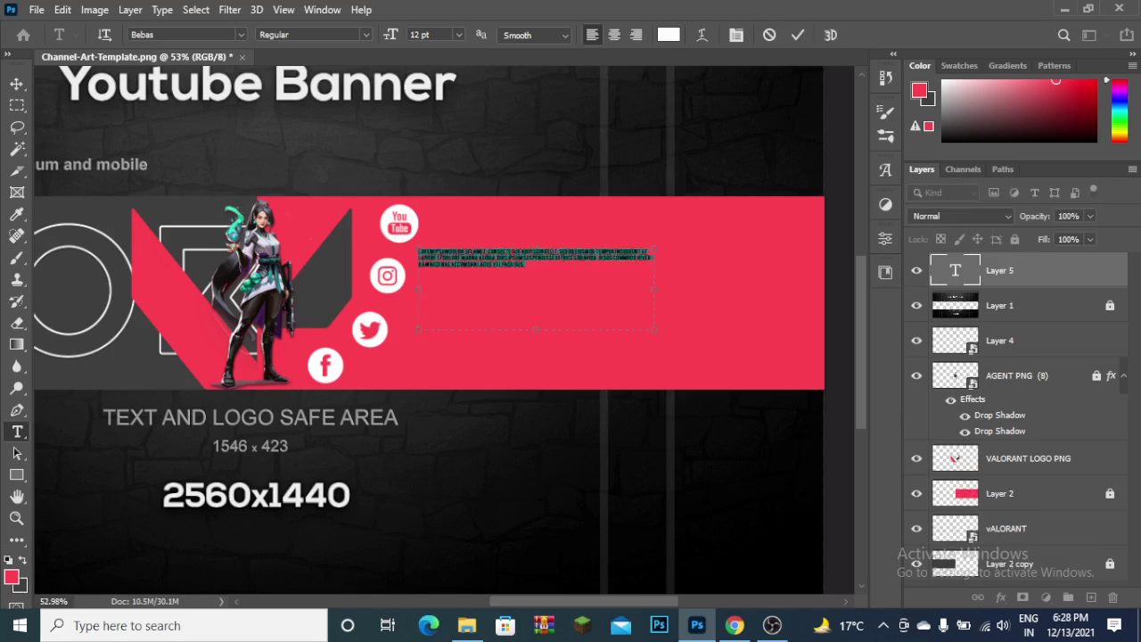
click(458, 35)
click(442, 196)
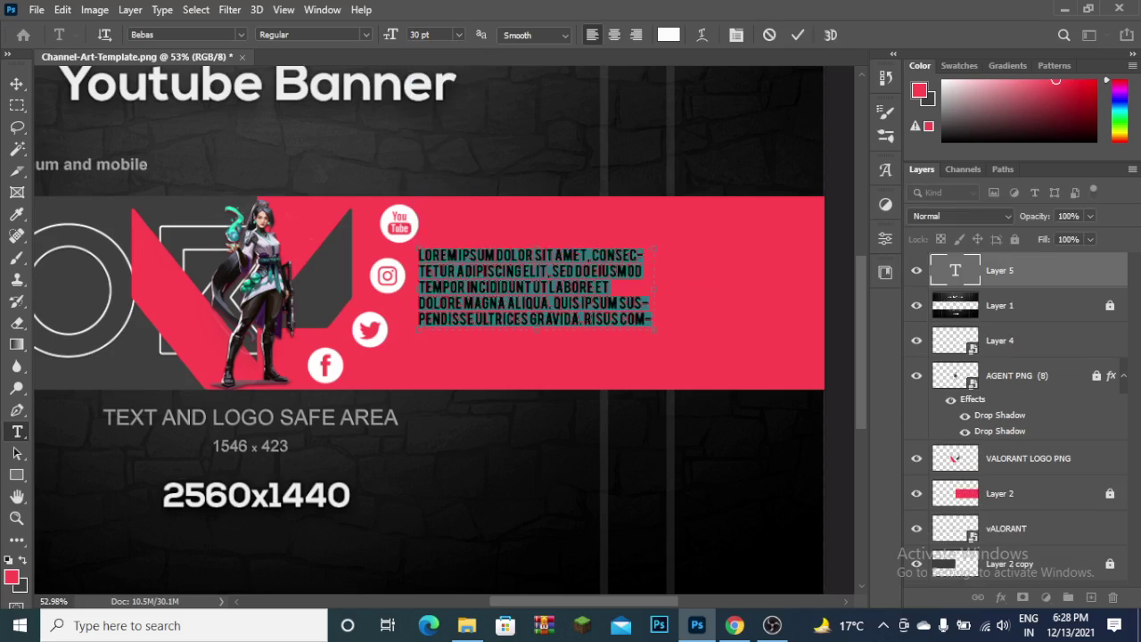
key(BackSpace)
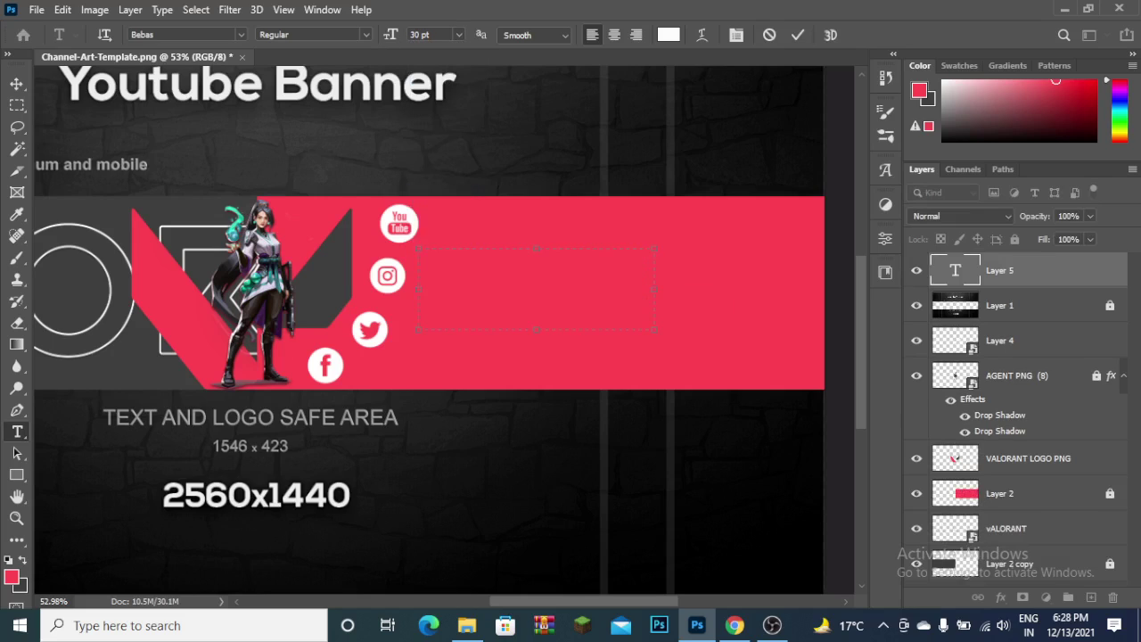
text(MR.)
text(G)
text(AMER)
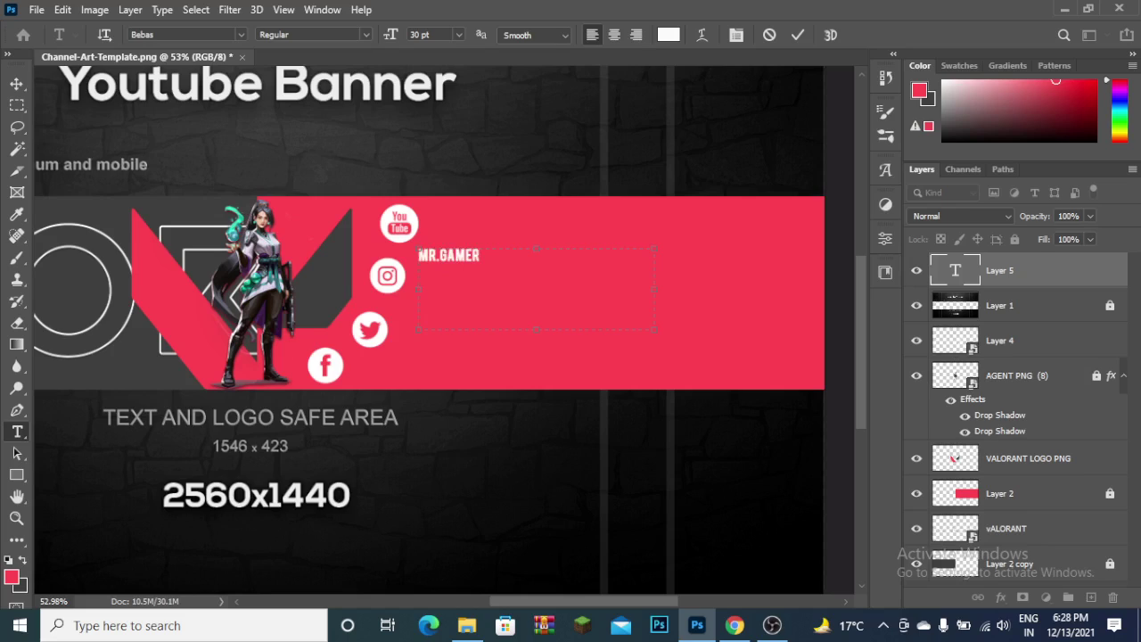
- Shrink the MR.GAMER text frame's width and height, then commit the text
drag(654, 250, 483, 249)
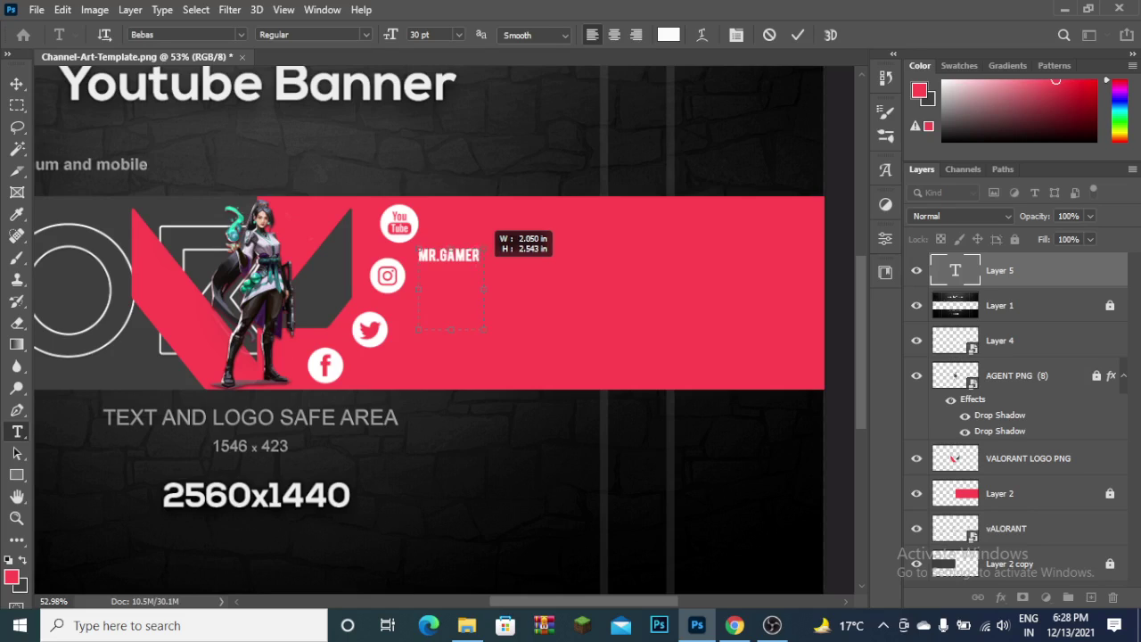
drag(450, 329, 451, 258)
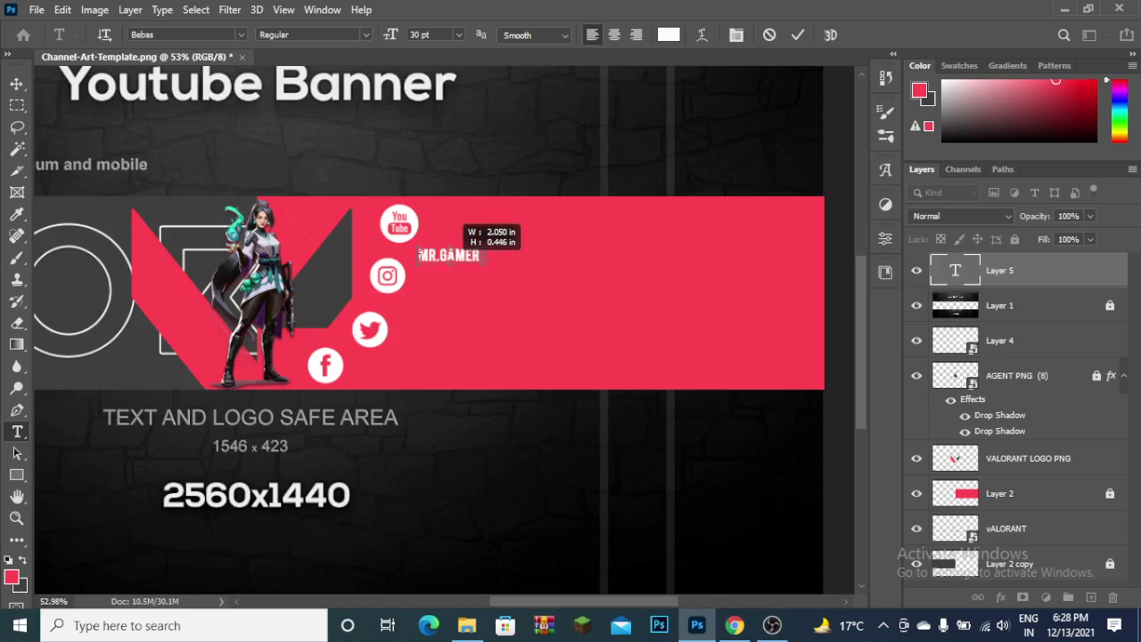
click(17, 83)
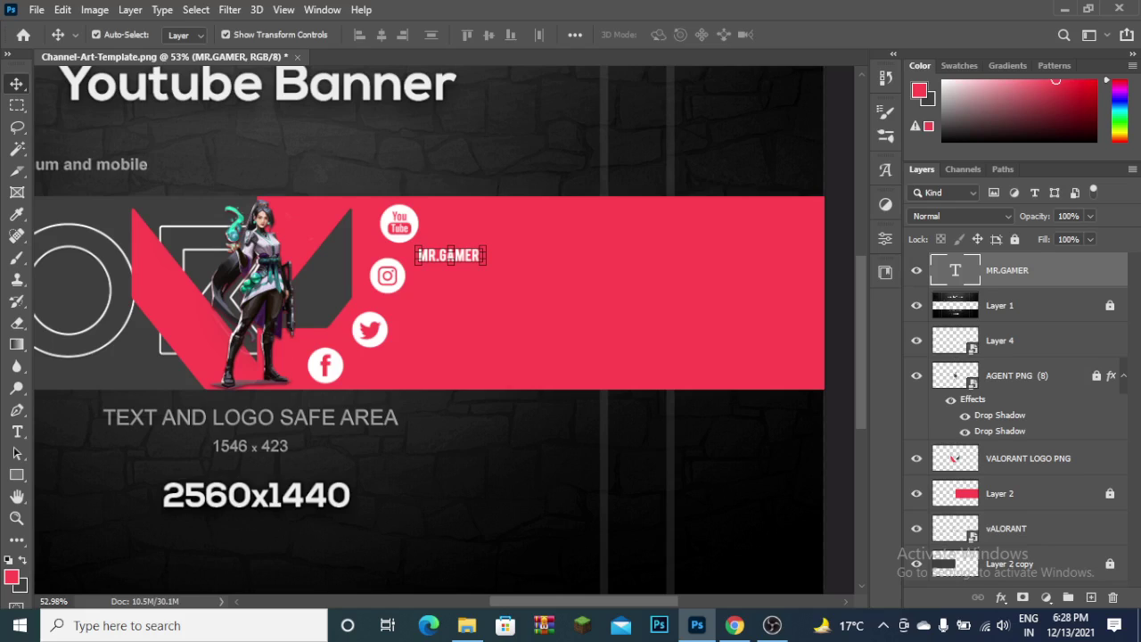
key(ctrl+t)
- Scale the MR.GAMER title up greatly and place it beside the social icons
drag(486, 264, 708, 312)
mouse_move(633, 257)
mouse_down()
mouse_move(611, 268)
mouse_move(619, 261)
mouse_up()
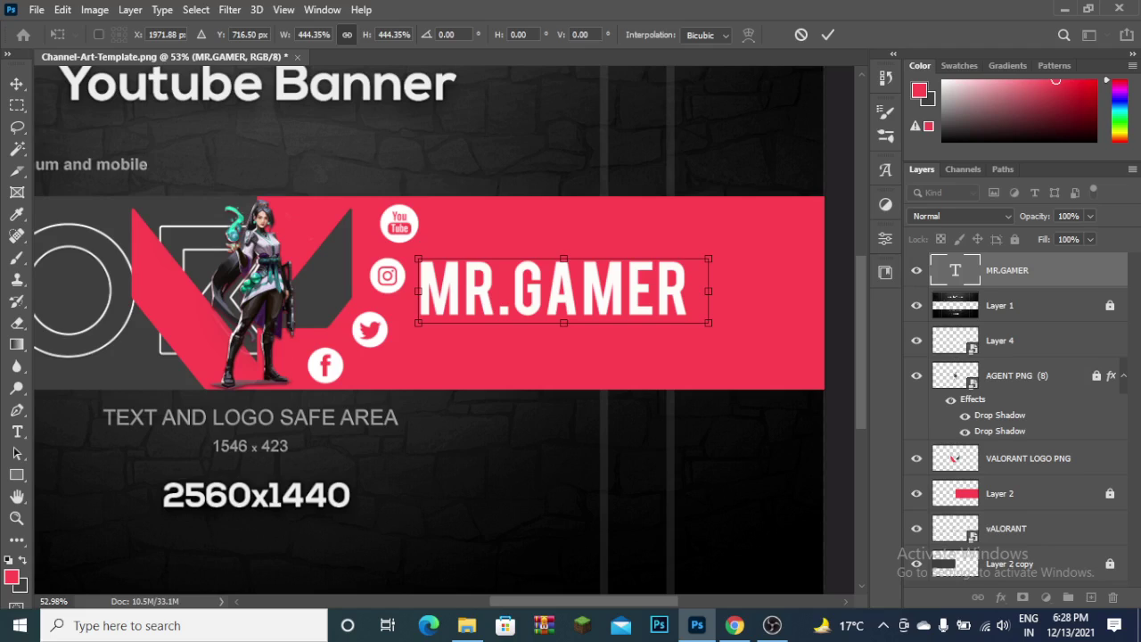
drag(708, 291, 643, 290)
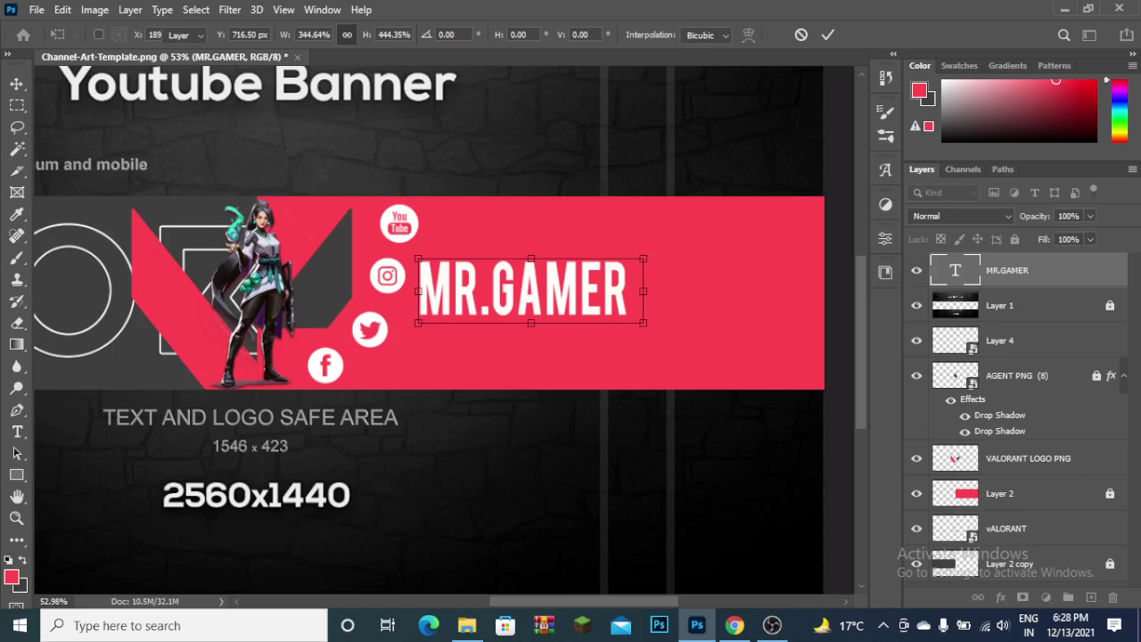
click(999, 340)
key(Return)
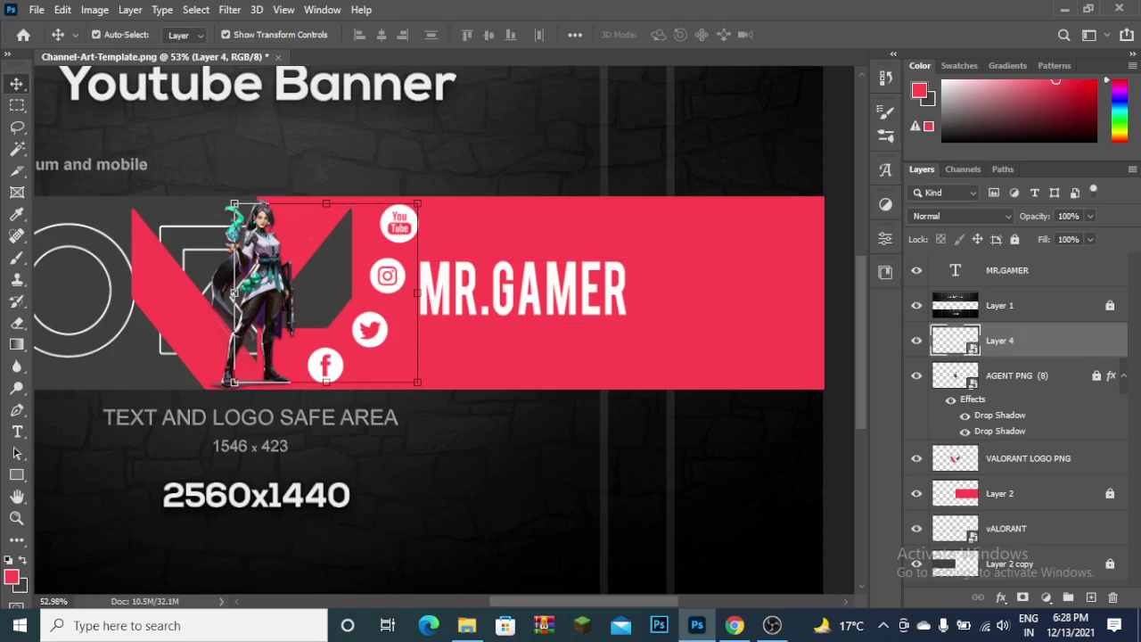
- Shift the social icons (Layer 4) and MR.GAMER title slightly left
ctrl+click(1006, 528)
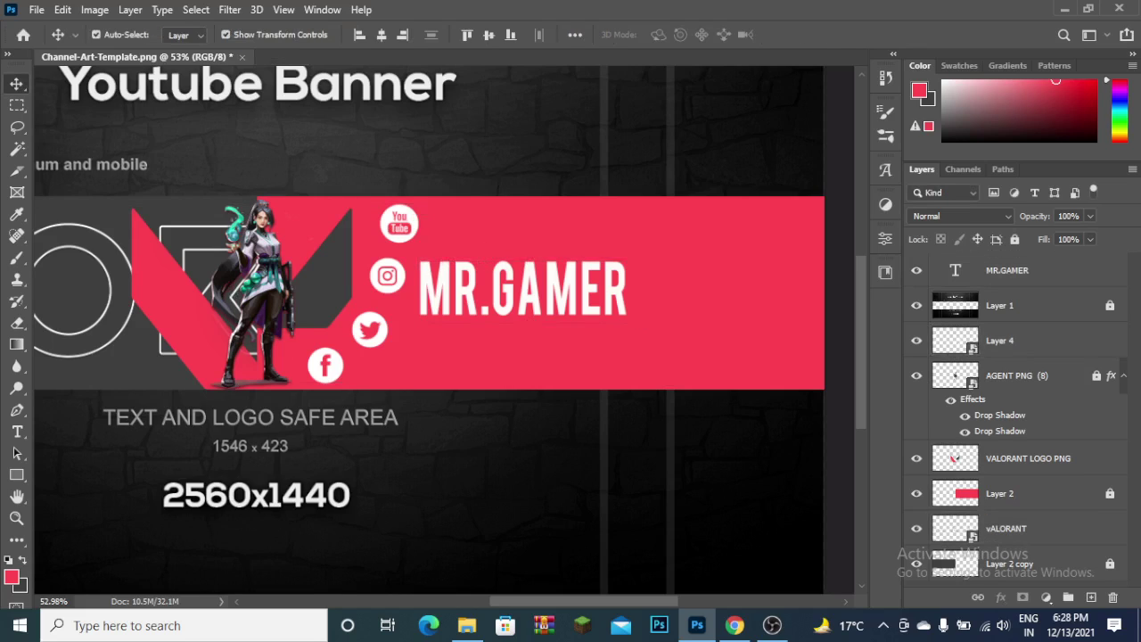
click(1000, 340)
drag(406, 206, 389, 211)
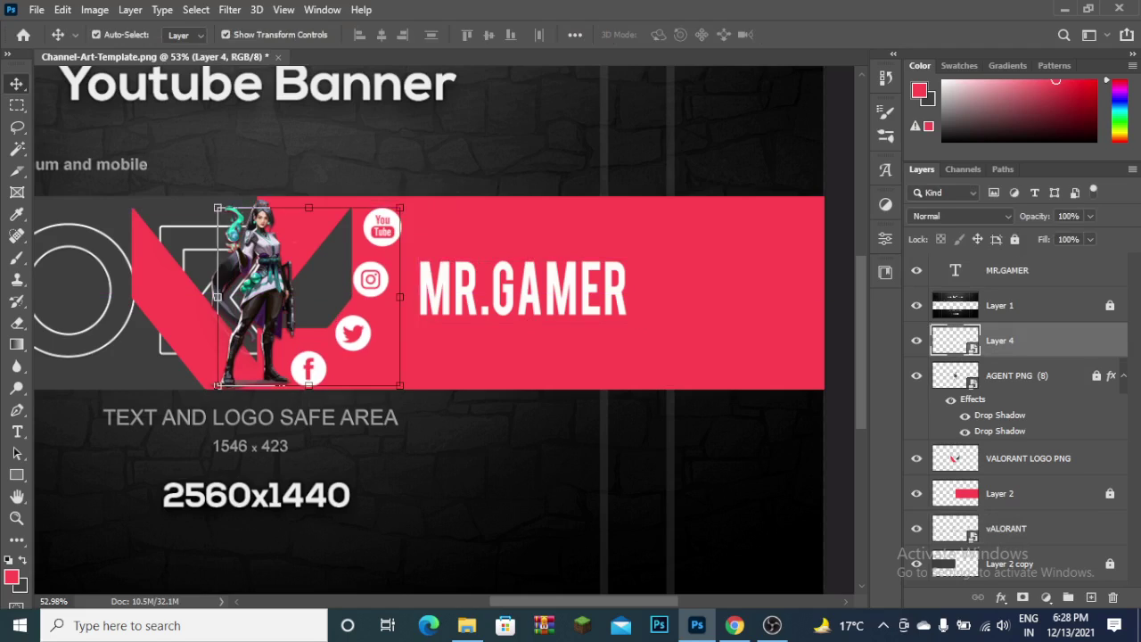
drag(498, 251, 481, 251)
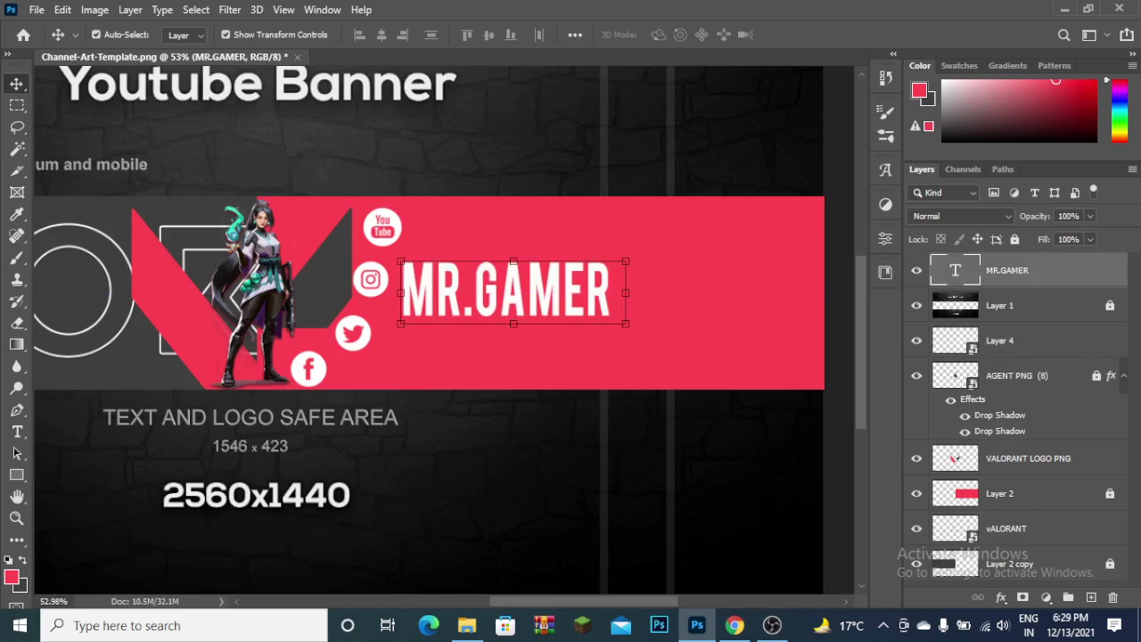
- Narrow the MR.GAMER title a little more and deselect it
key(ctrl+t)
mouse_move(628, 292)
mouse_down()
mouse_move(610, 291)
mouse_move(599, 321)
mouse_move(553, 291)
mouse_up()
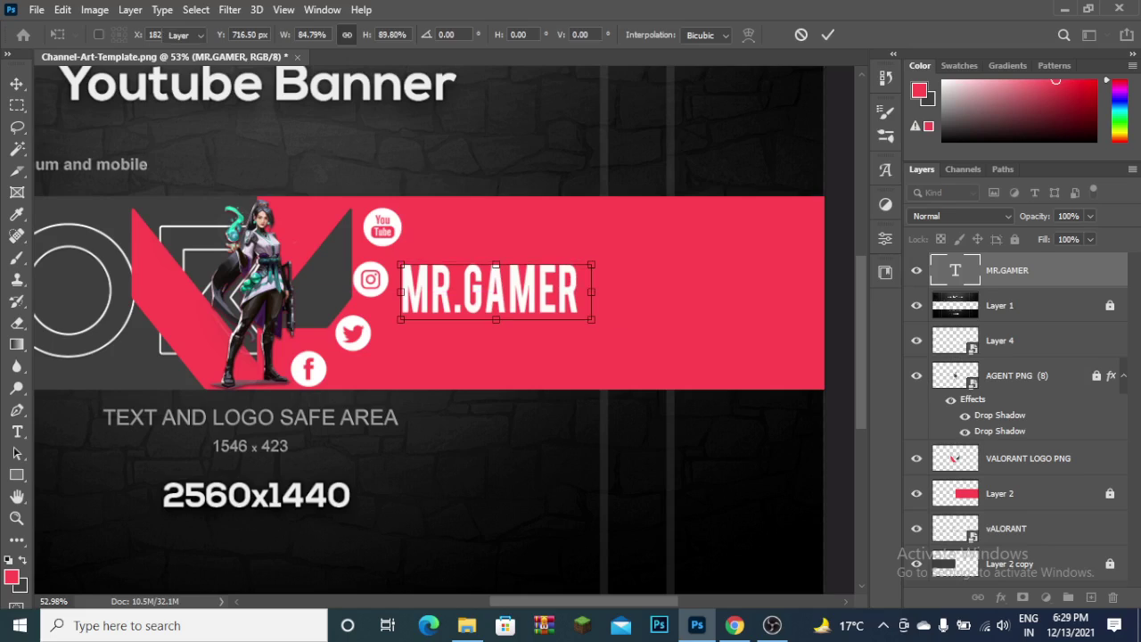
key(Return)
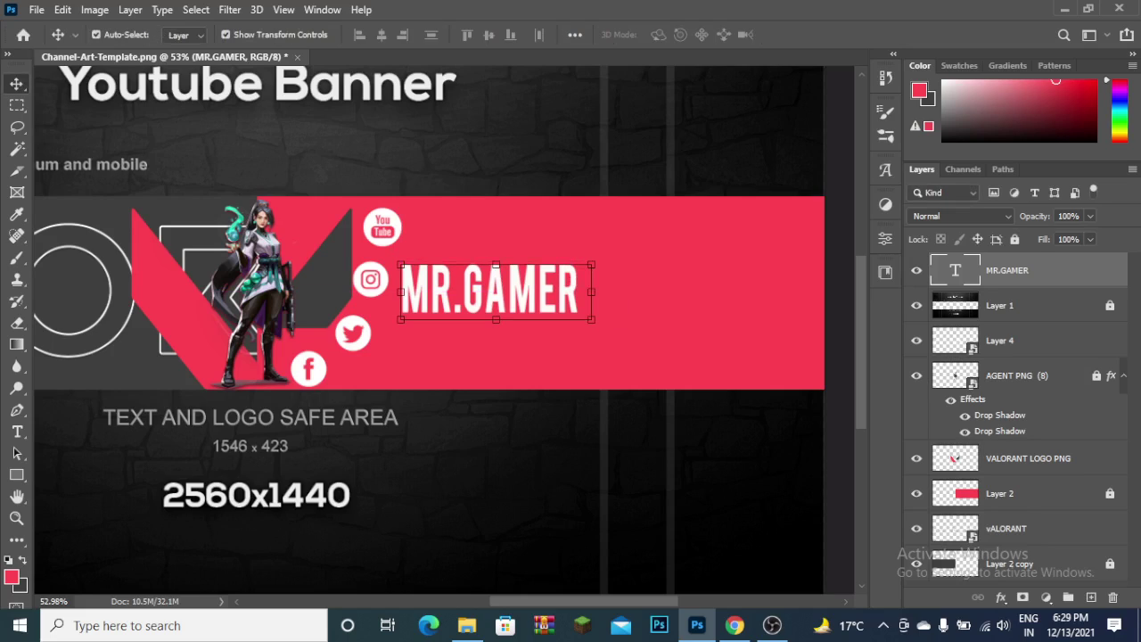
key(ctrl+d)
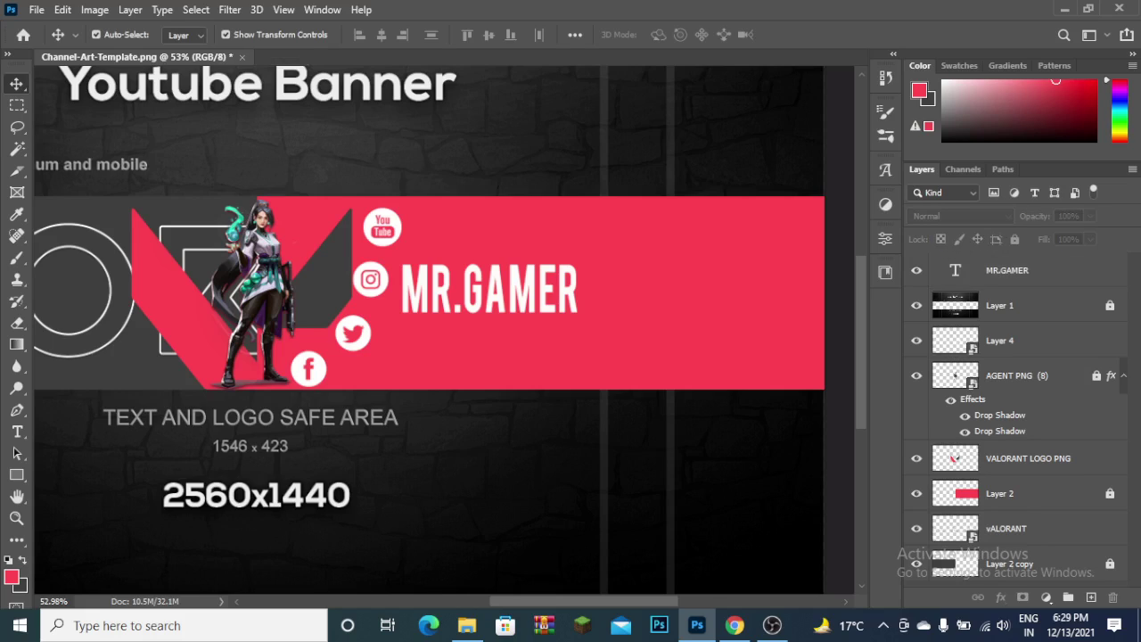
- Add a BE THE LEGEND tagline in Akira Expanded below MR.GAMER
key(t)
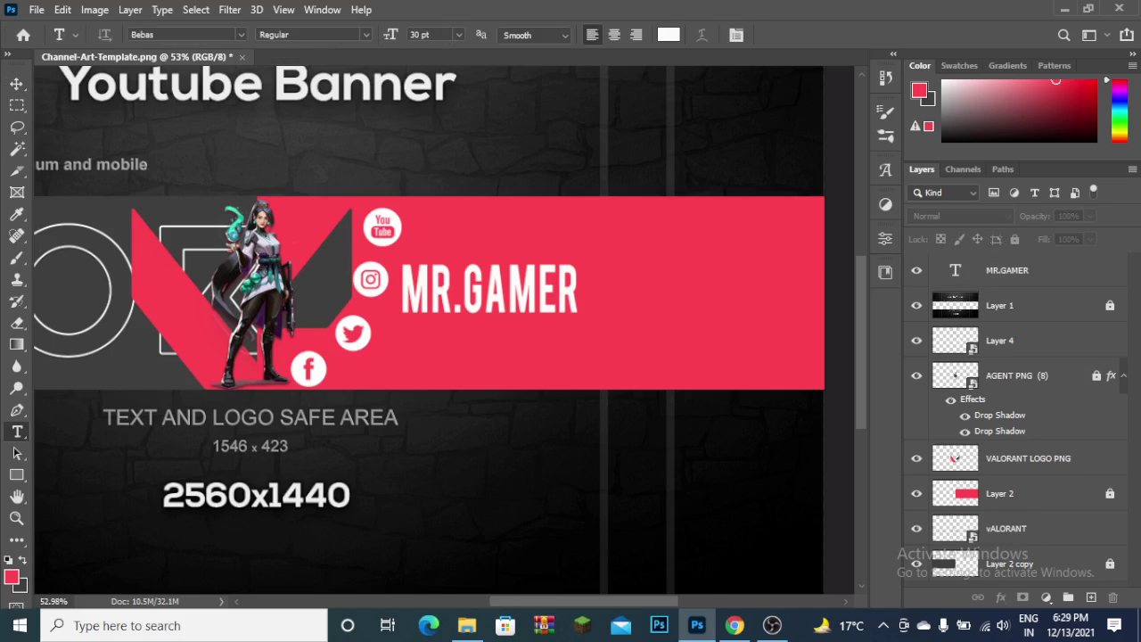
mouse_move(400, 327)
mouse_down()
mouse_move(591, 356)
mouse_move(554, 359)
mouse_up()
drag(400, 328, 592, 356)
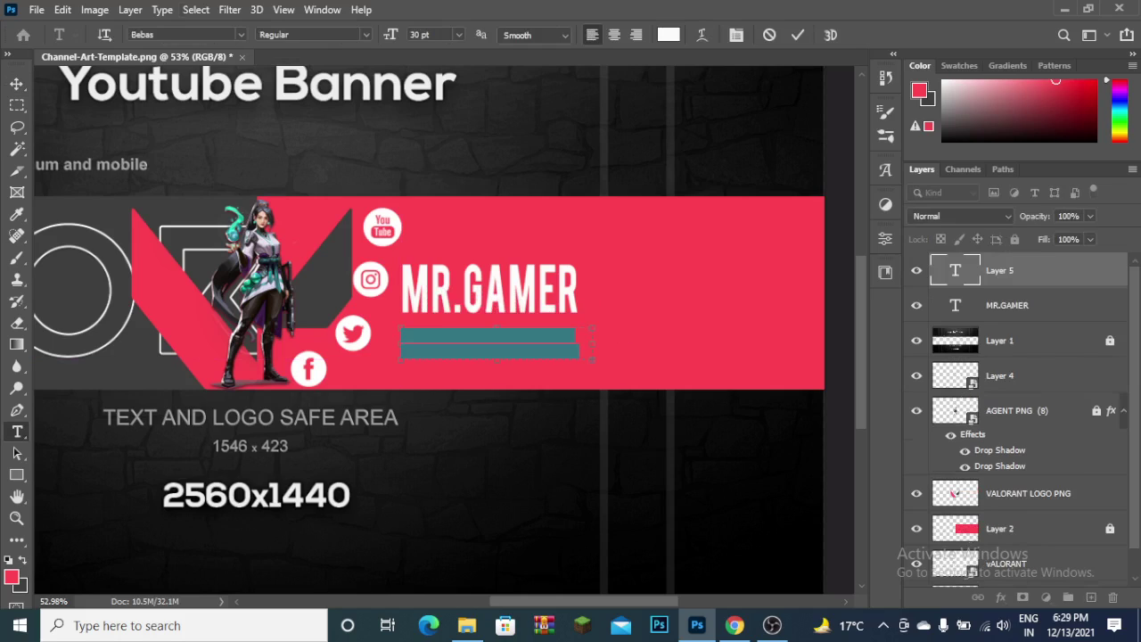
click(241, 34)
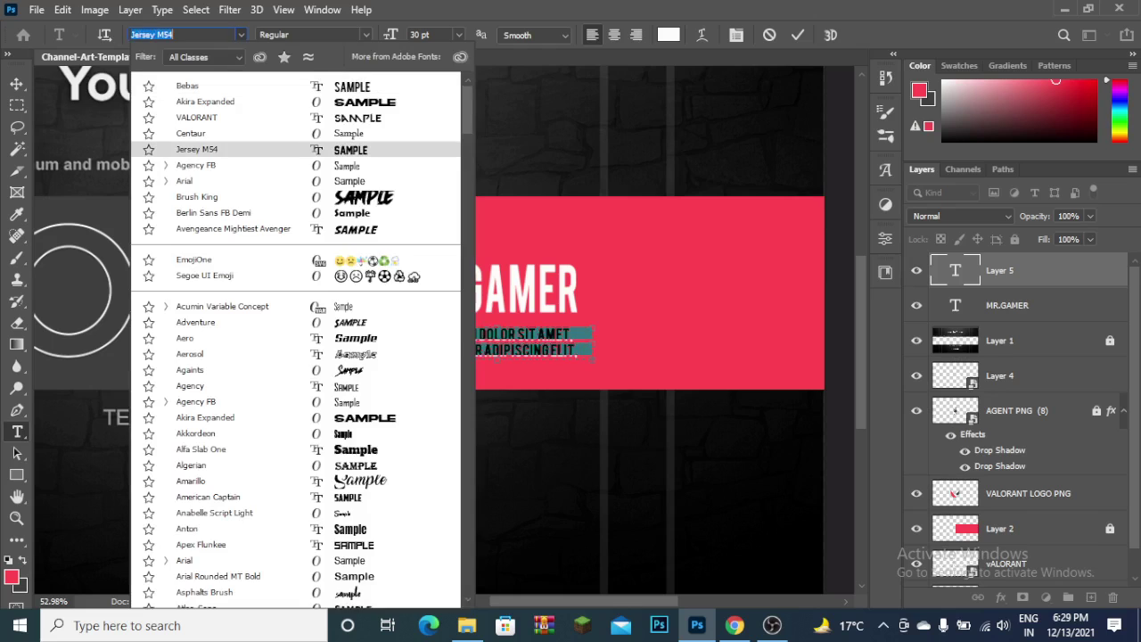
key(Up)
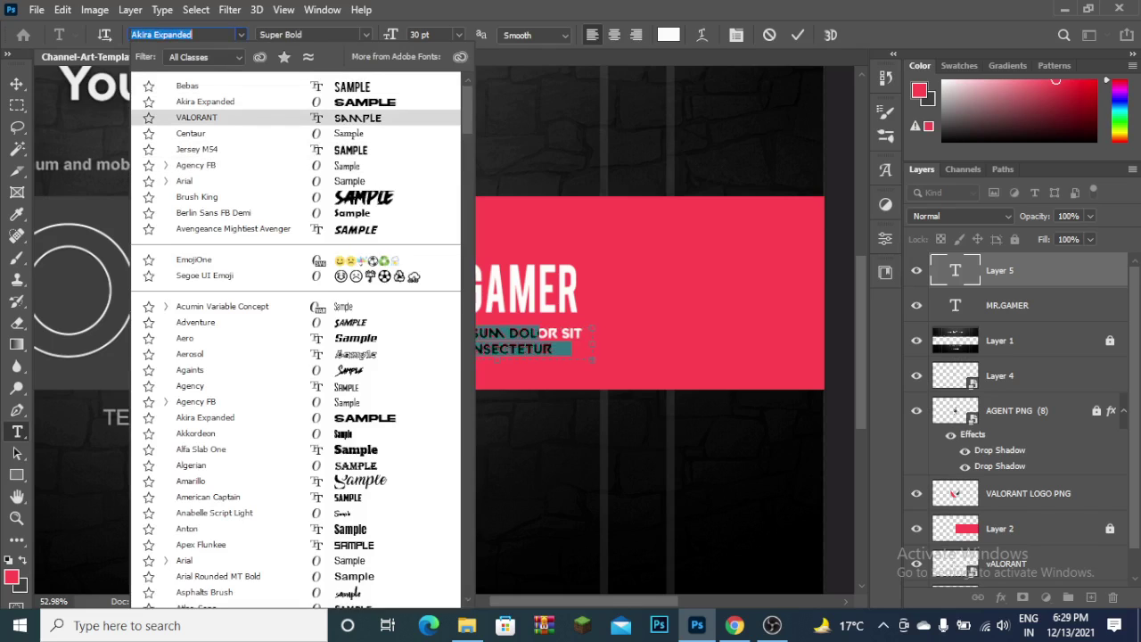
key(Return)
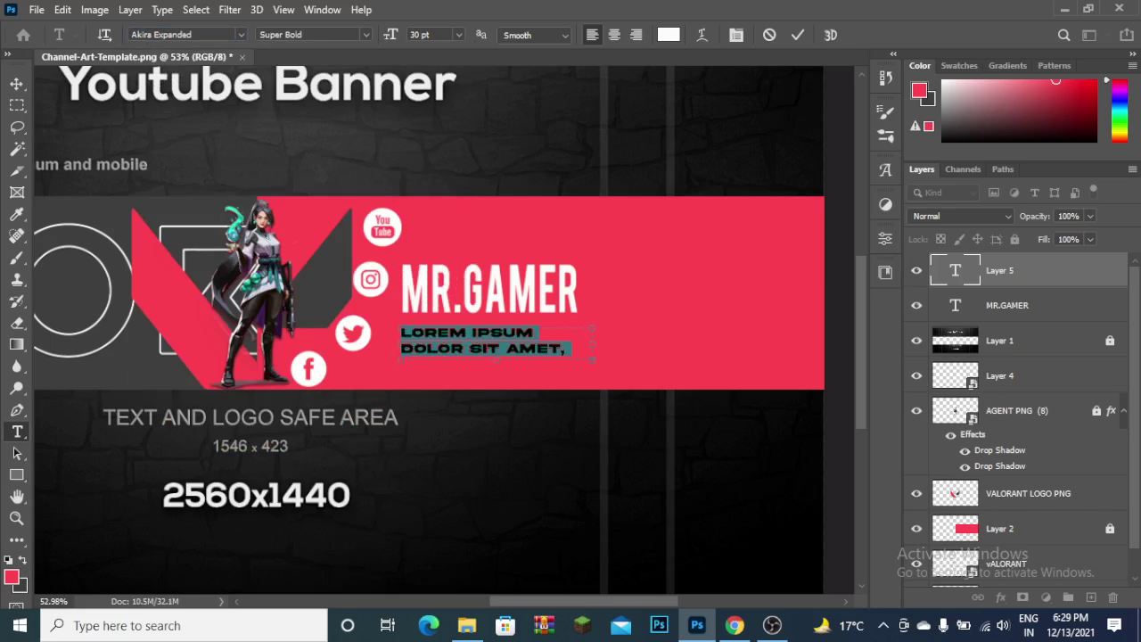
key(BackSpace)
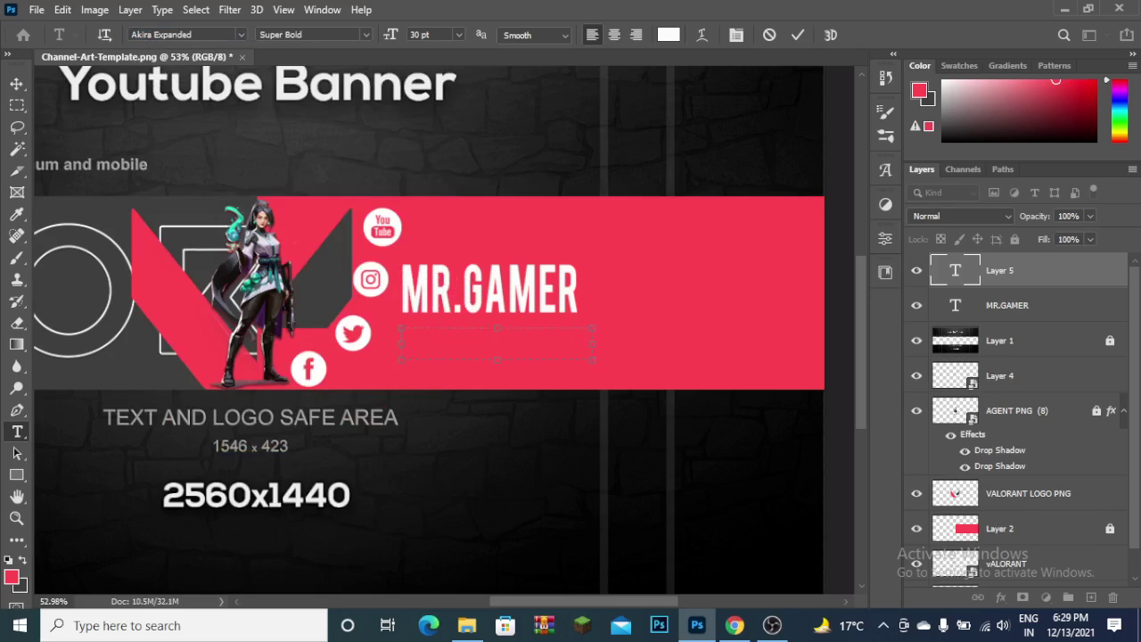
text(E)
text( THE L)
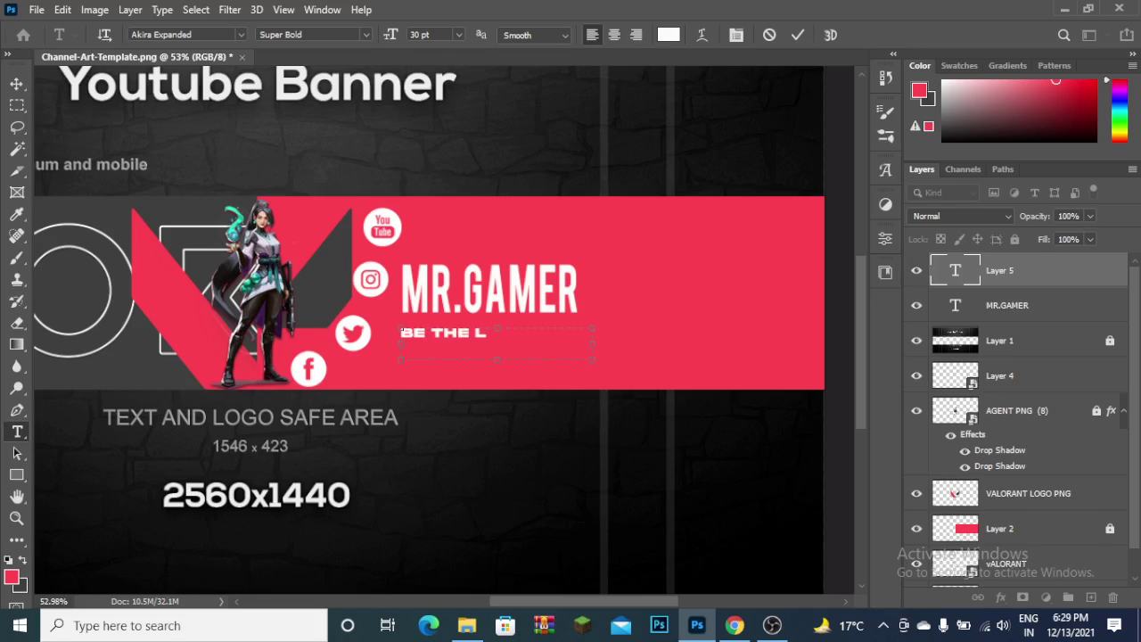
text(EGEND)
- Tighten the tagline's frame and scale it to about 116% under MR.GAMER
drag(594, 344, 556, 344)
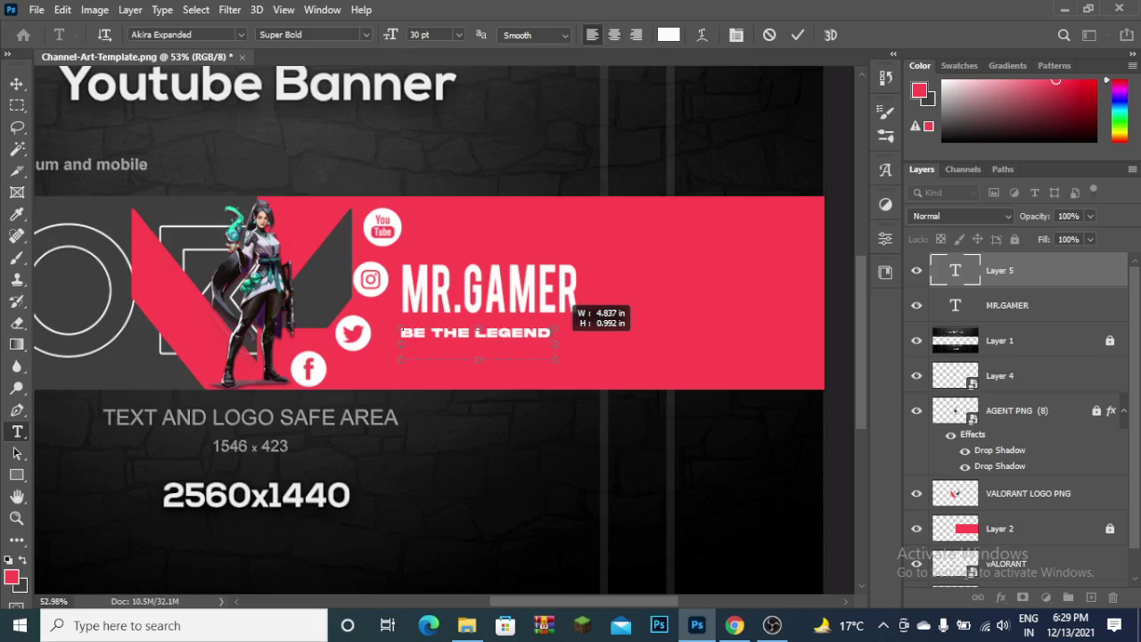
drag(479, 359, 479, 338)
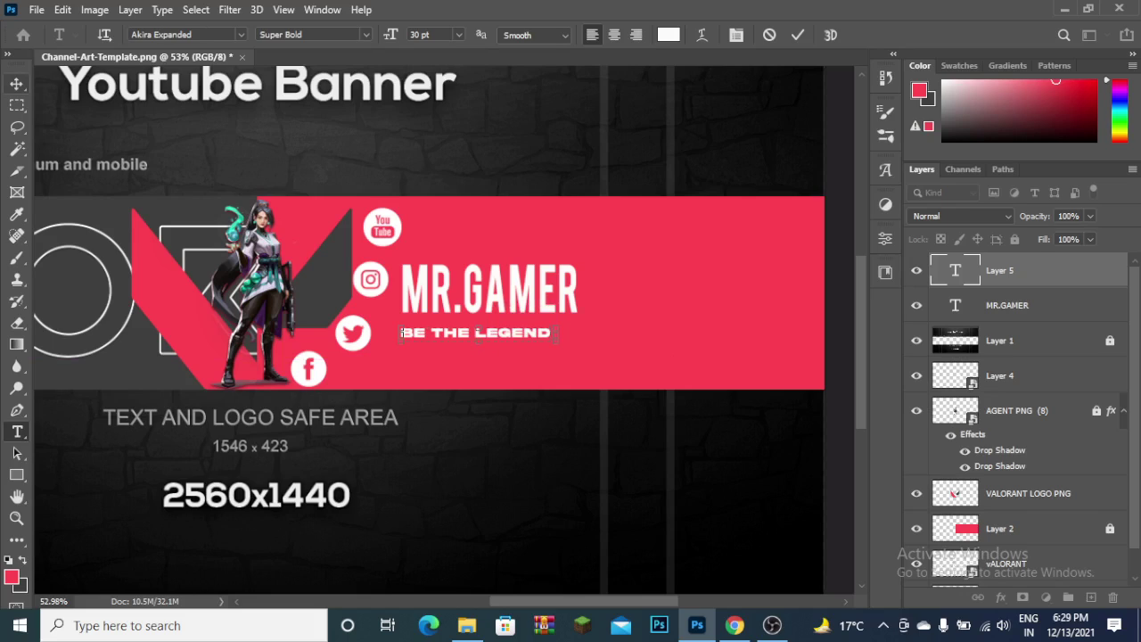
click(17, 83)
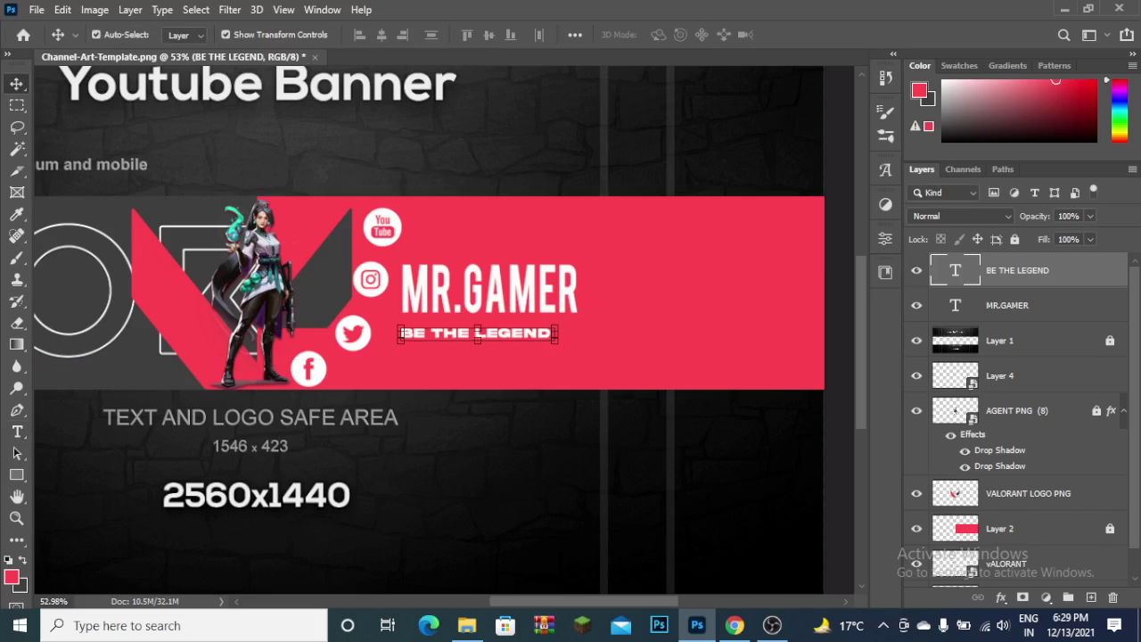
drag(559, 327, 585, 332)
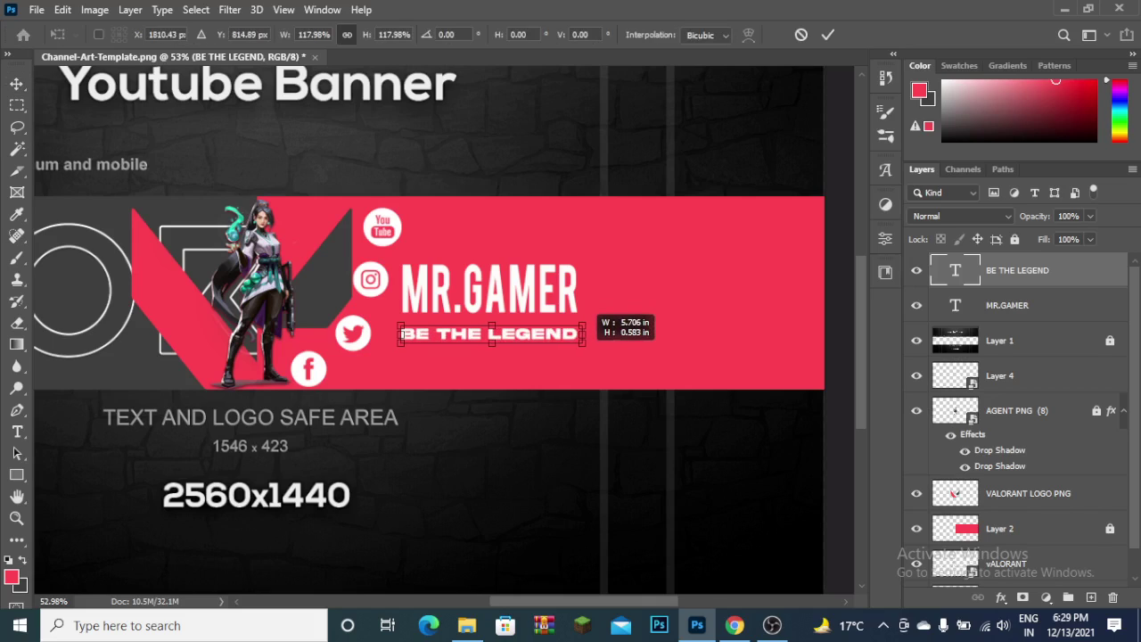
drag(585, 333, 560, 329)
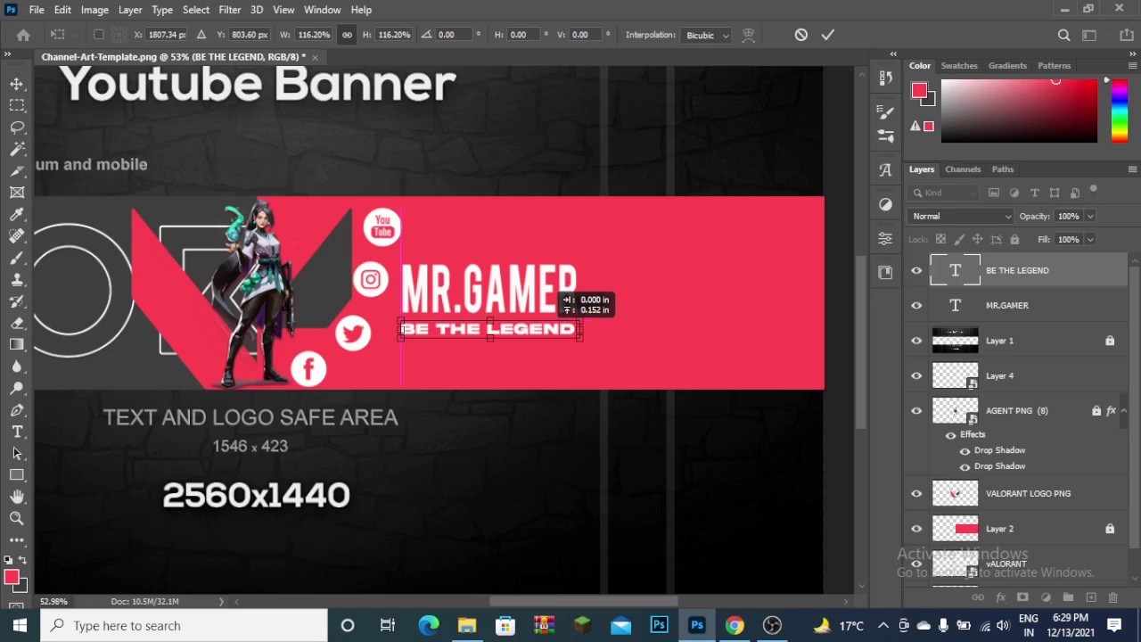
key(Return)
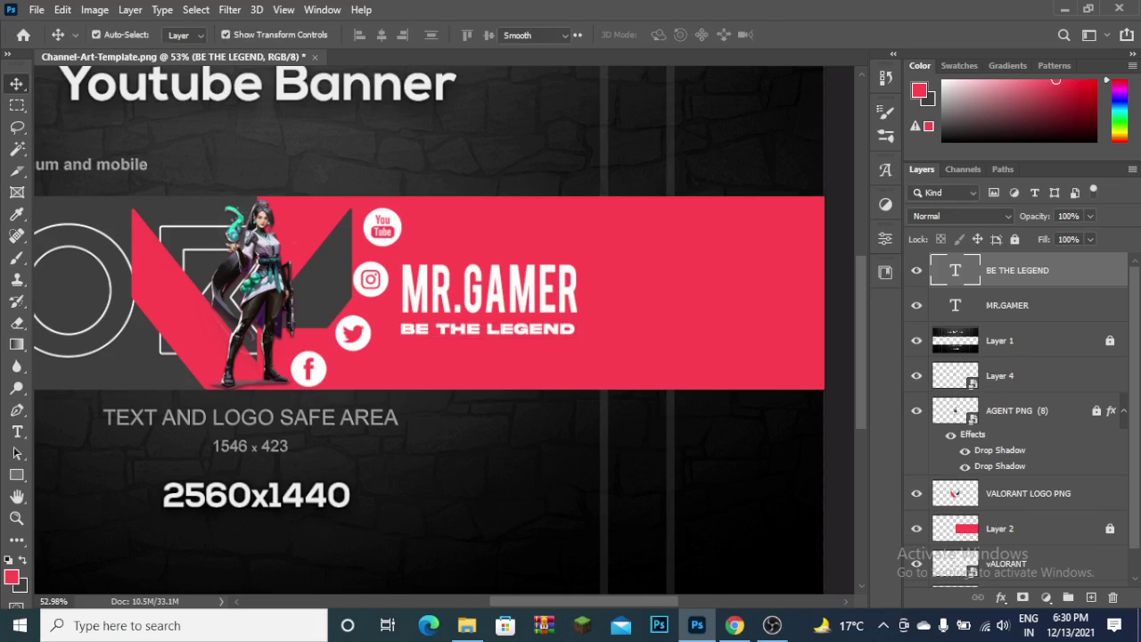
- Recolour the BE THE LEGEND text to dark grey 333231
double_click(955, 270)
click(668, 35)
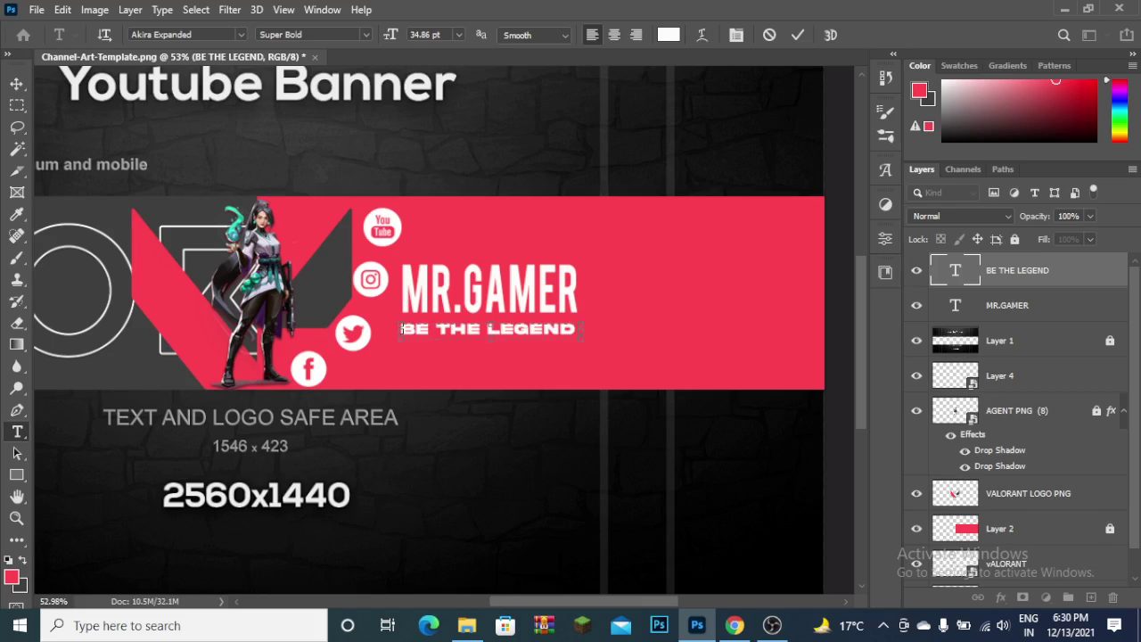
text(333231)
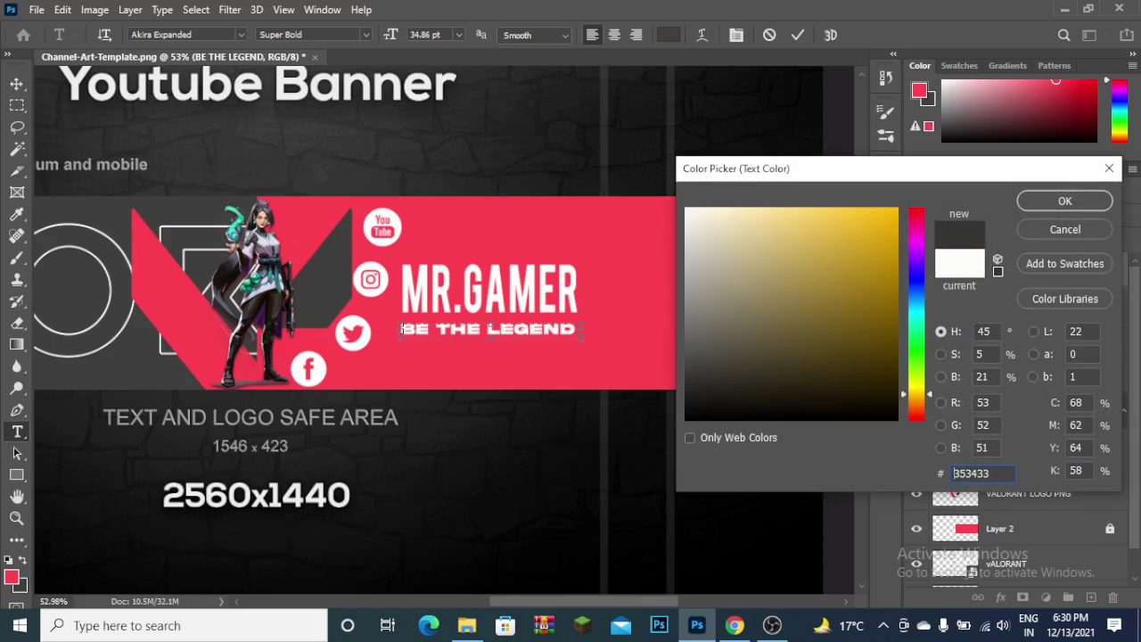
key(Return)
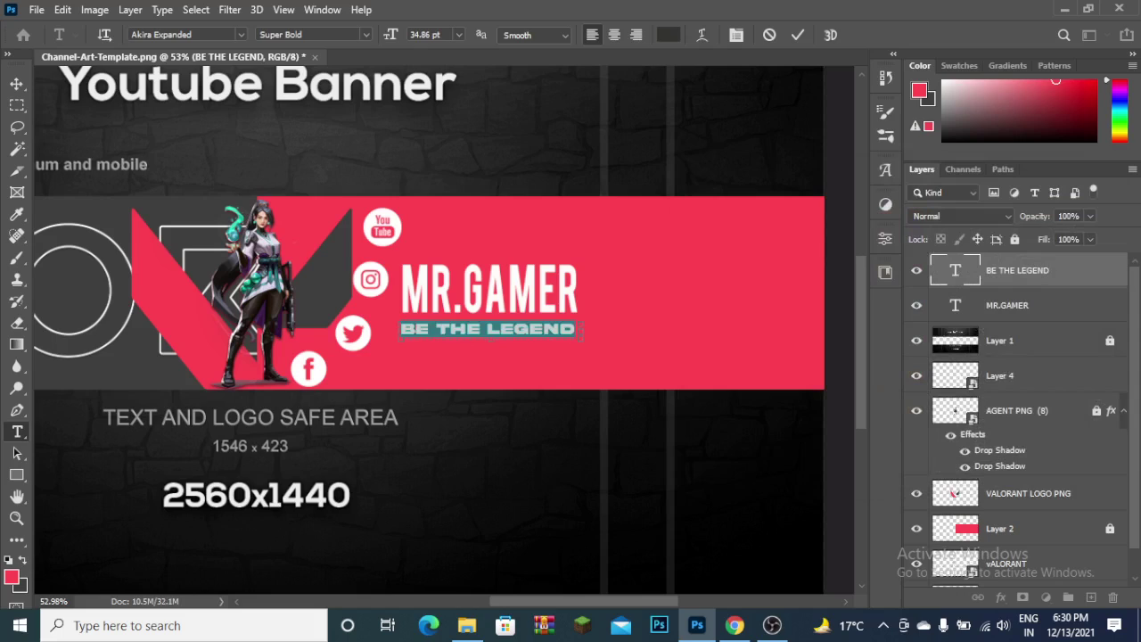
click(17, 83)
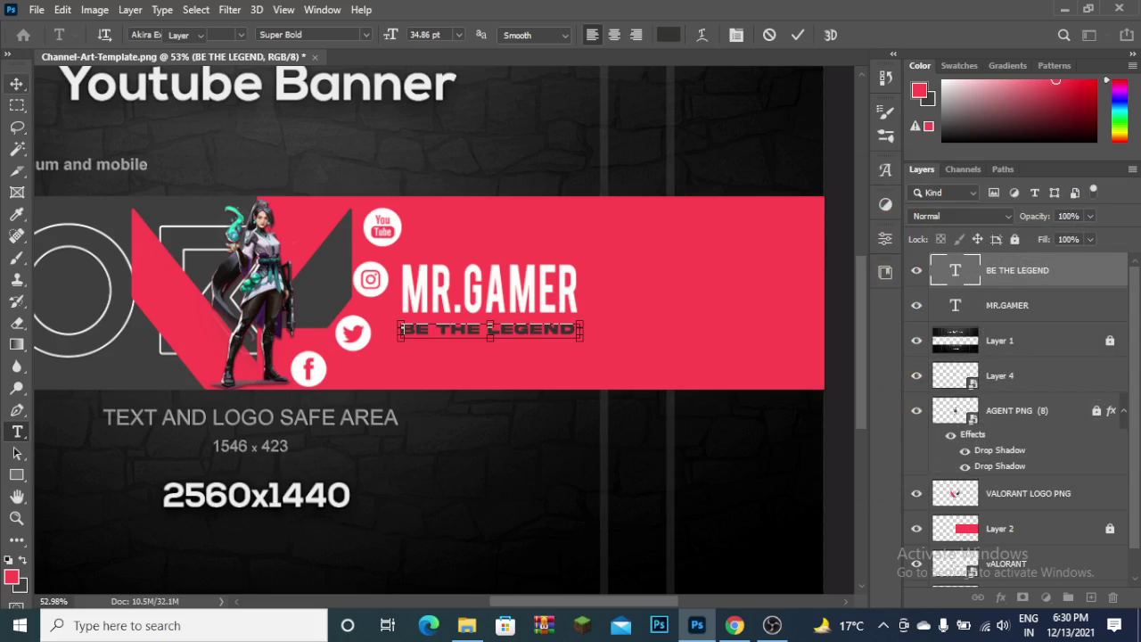
click(1017, 305)
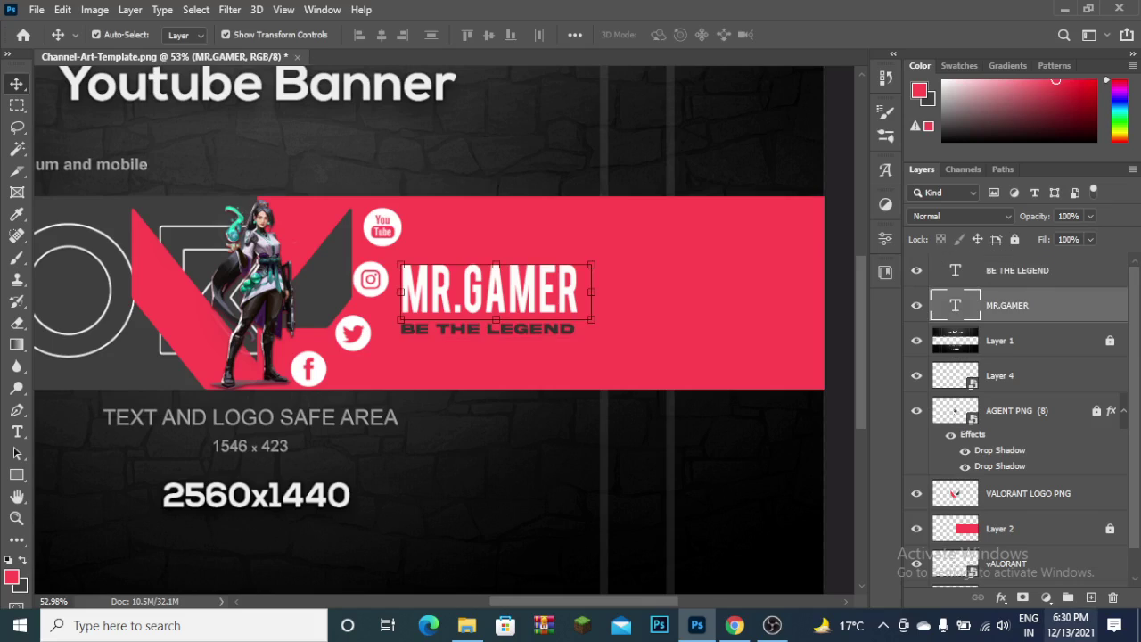
- Add a drop shadow in colour 85232a to the MR.GAMER layer
click(1001, 598)
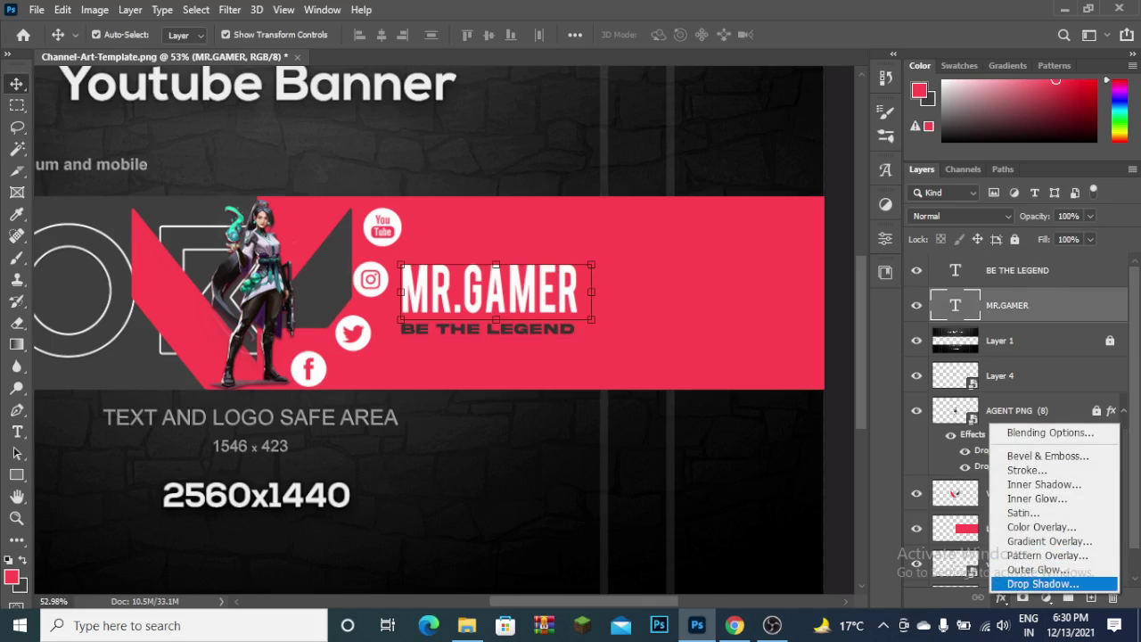
click(1043, 584)
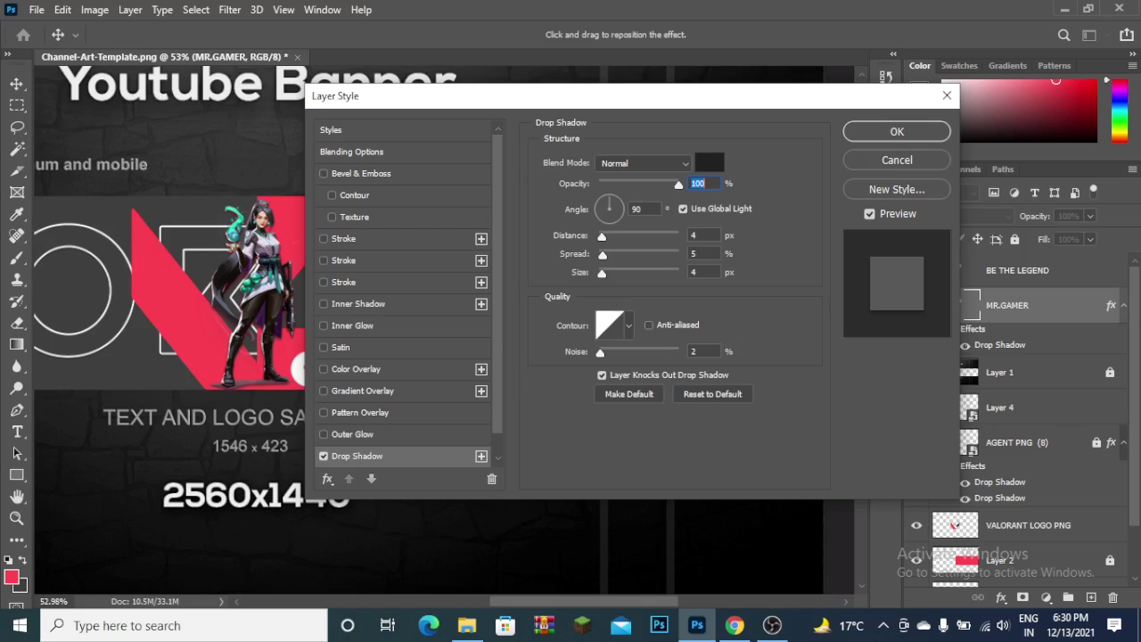
click(710, 162)
text(ff4350)
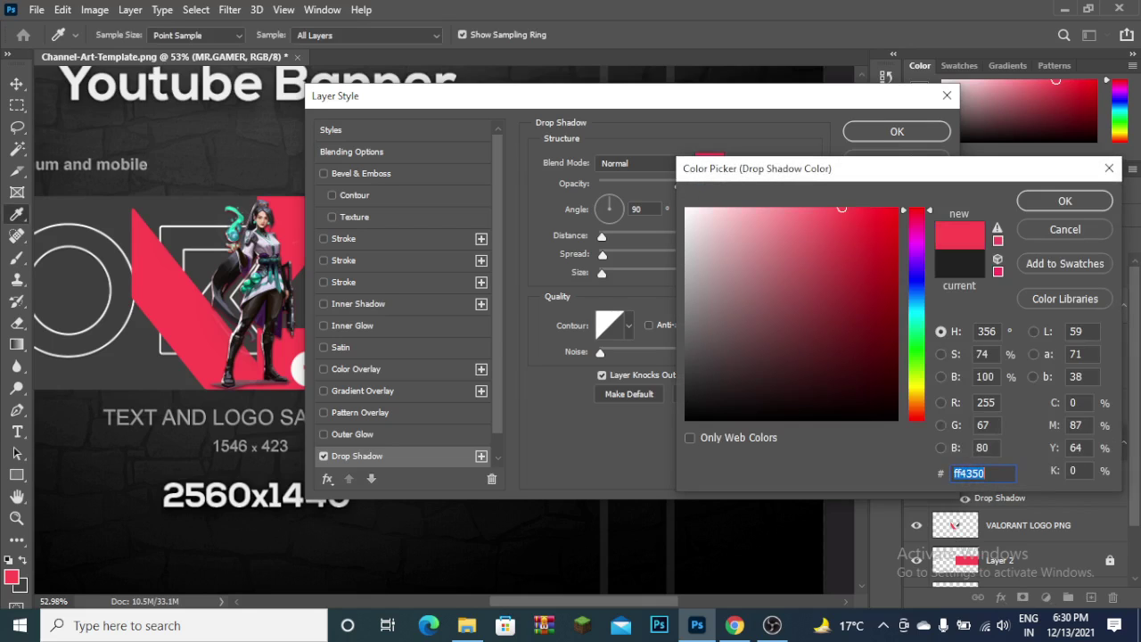
text(85232a)
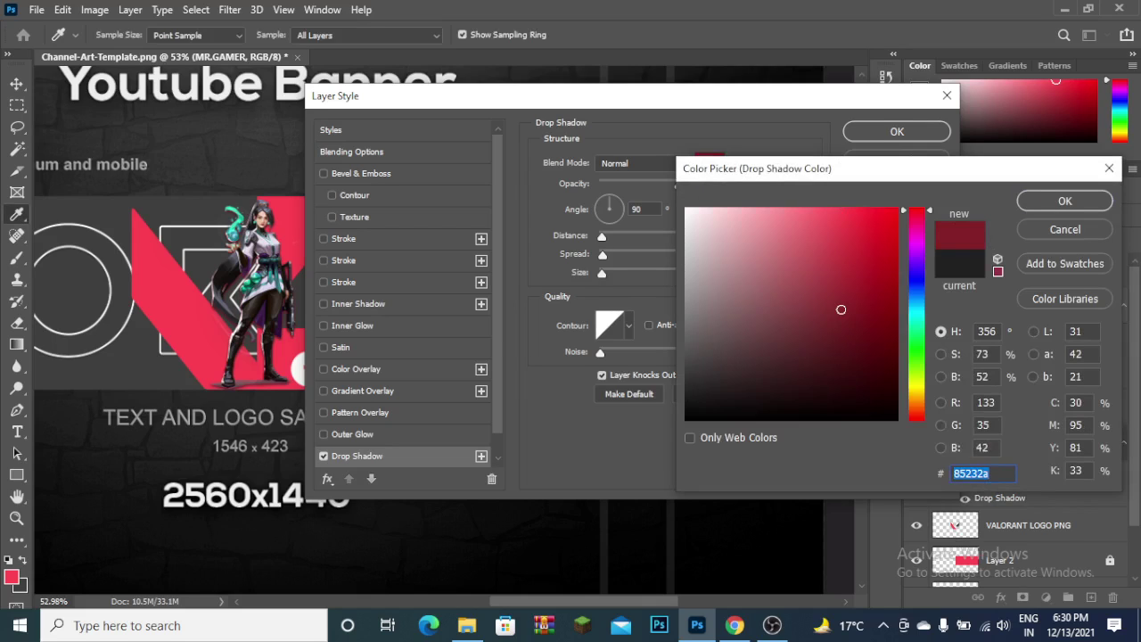
click(1064, 200)
mouse_move(815, 101)
mouse_down()
mouse_move(132, 198)
mouse_move(180, 116)
mouse_up()
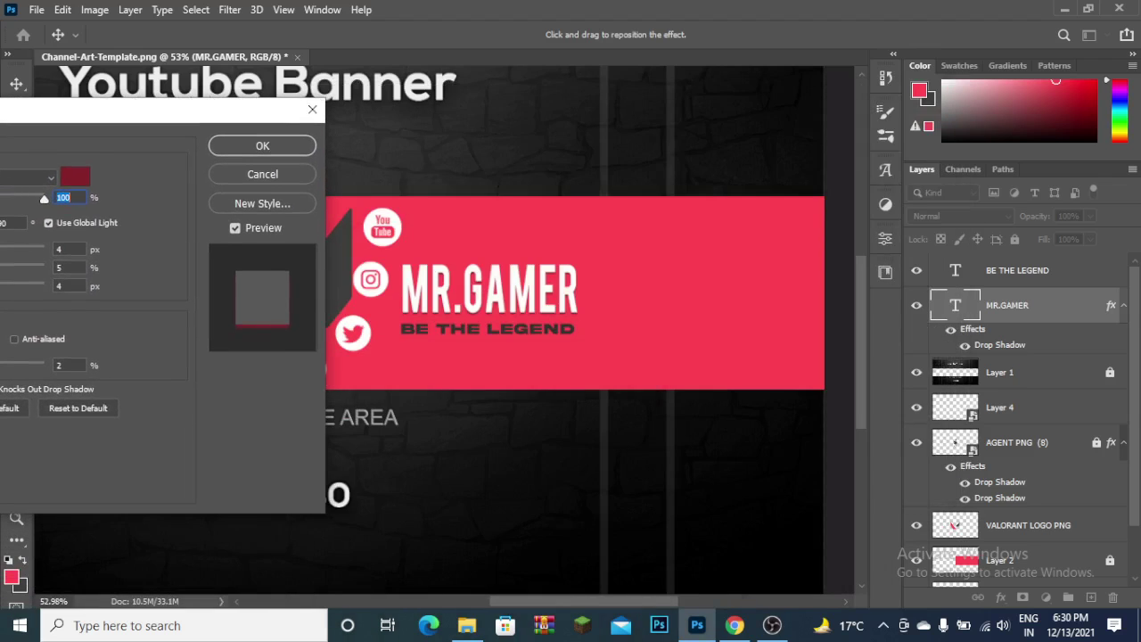
click(262, 145)
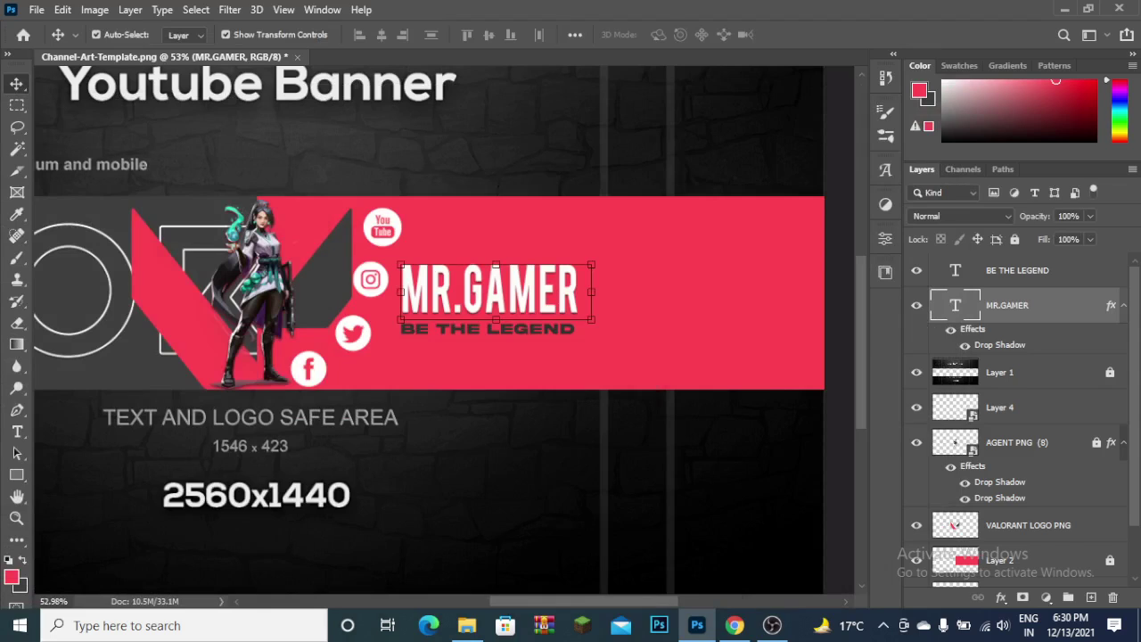
- Apply the same 85232a drop shadow settings to the BE THE LEGEND layer
click(1017, 270)
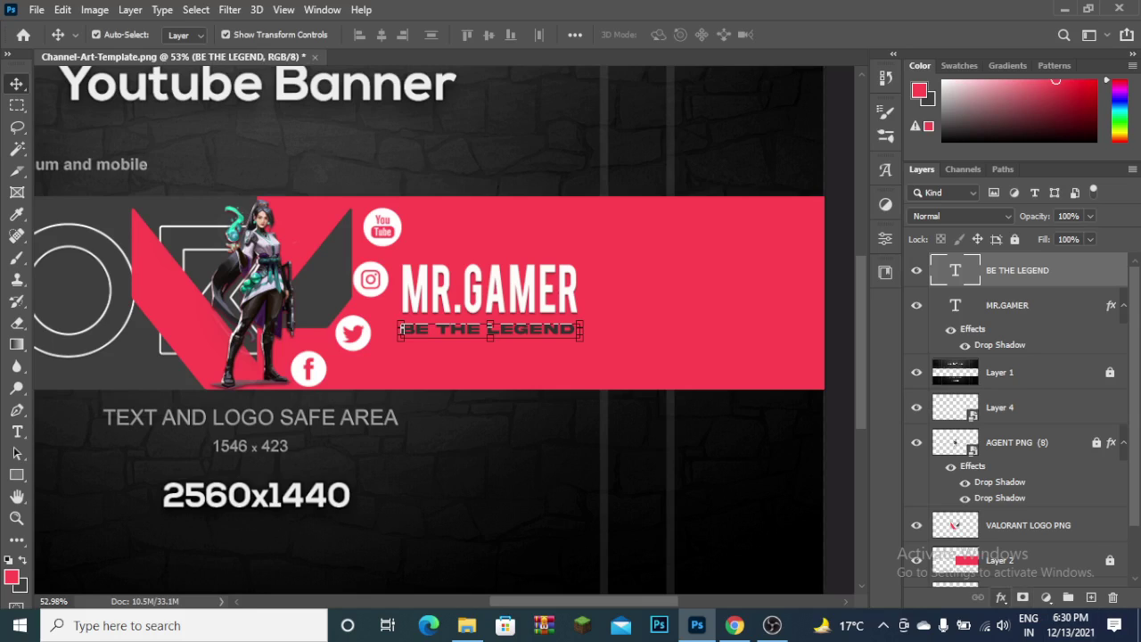
click(1001, 598)
click(1007, 588)
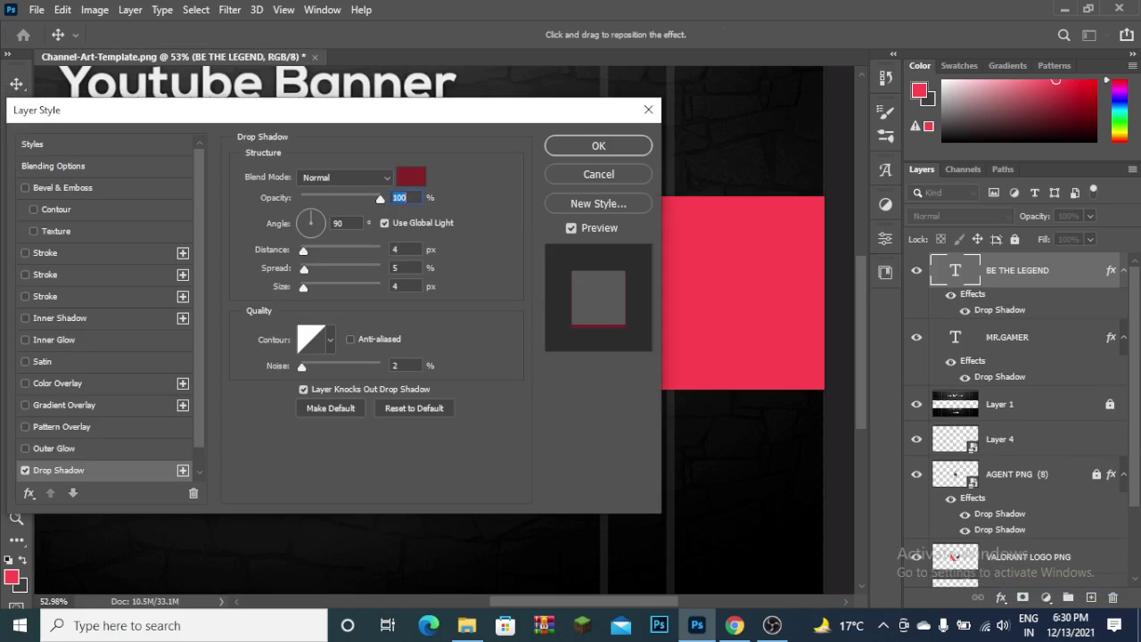
key(Return)
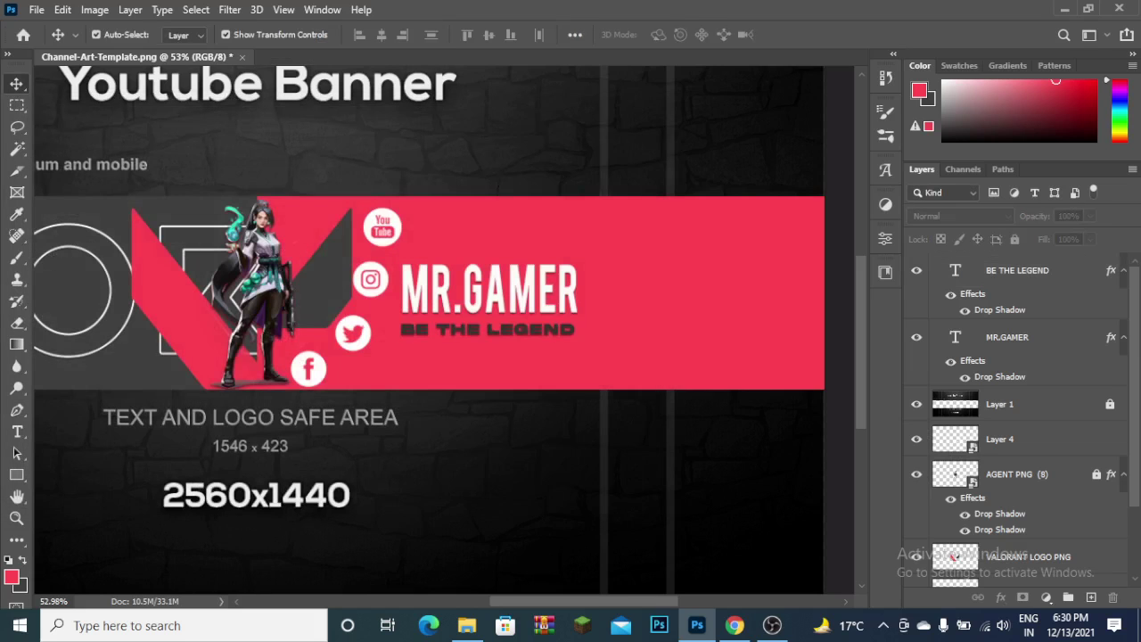
- Select both text layers and align their horizontal centres, then reselect BE THE LEGEND
scroll(432, 330, left, 5)
scroll(433, 330, left, 3)
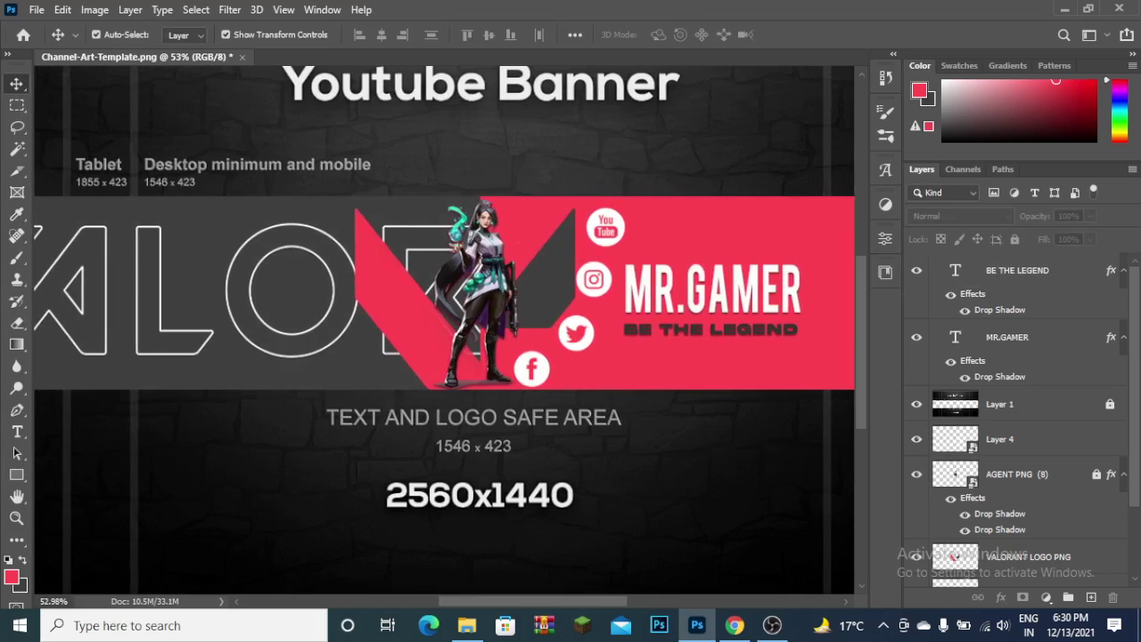
key(ctrl+0)
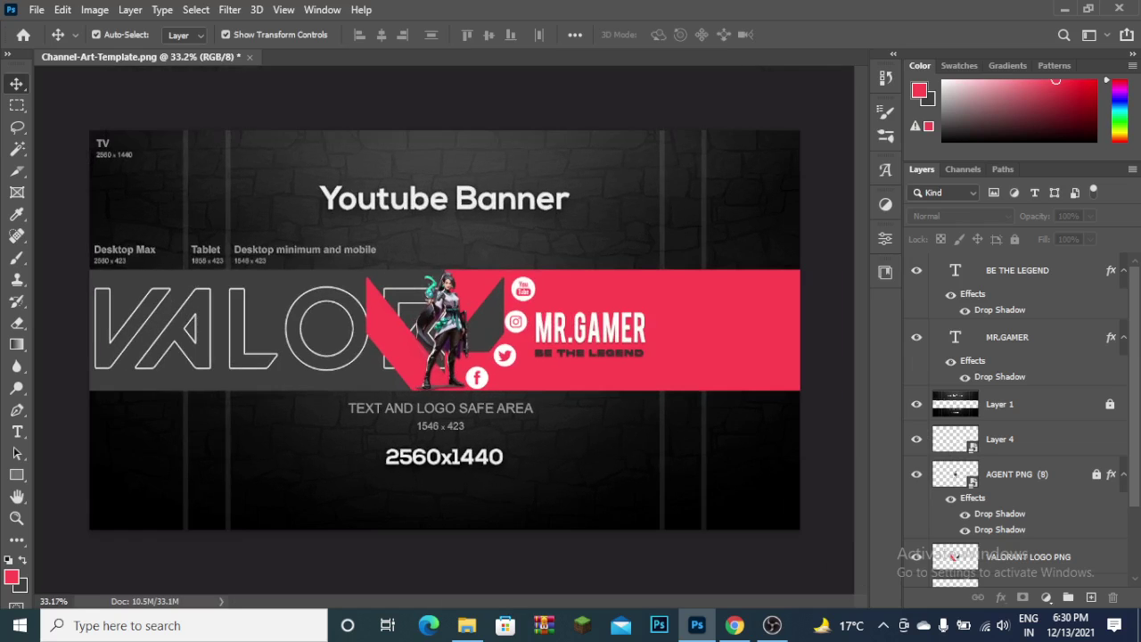
scroll(444, 330, down, 1)
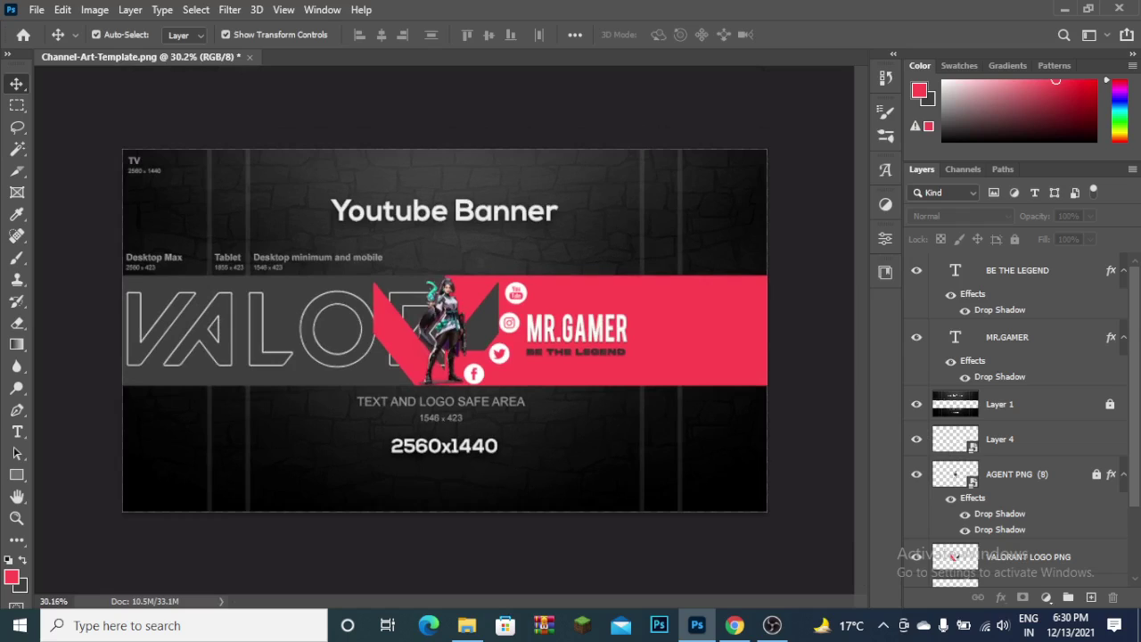
click(575, 352)
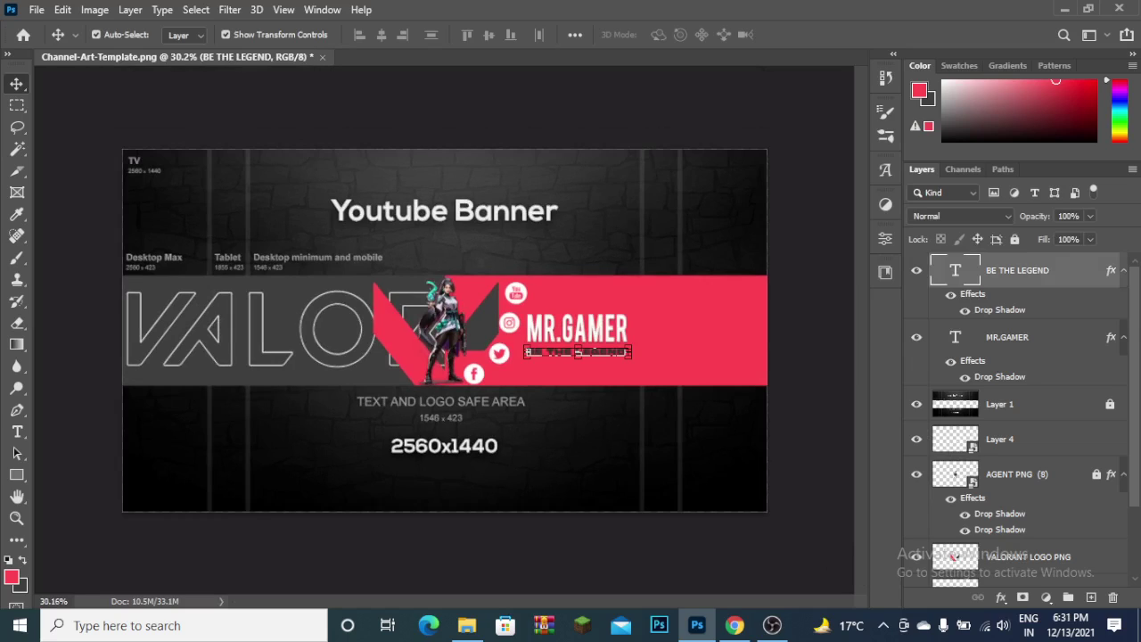
scroll(578, 402, up, 4)
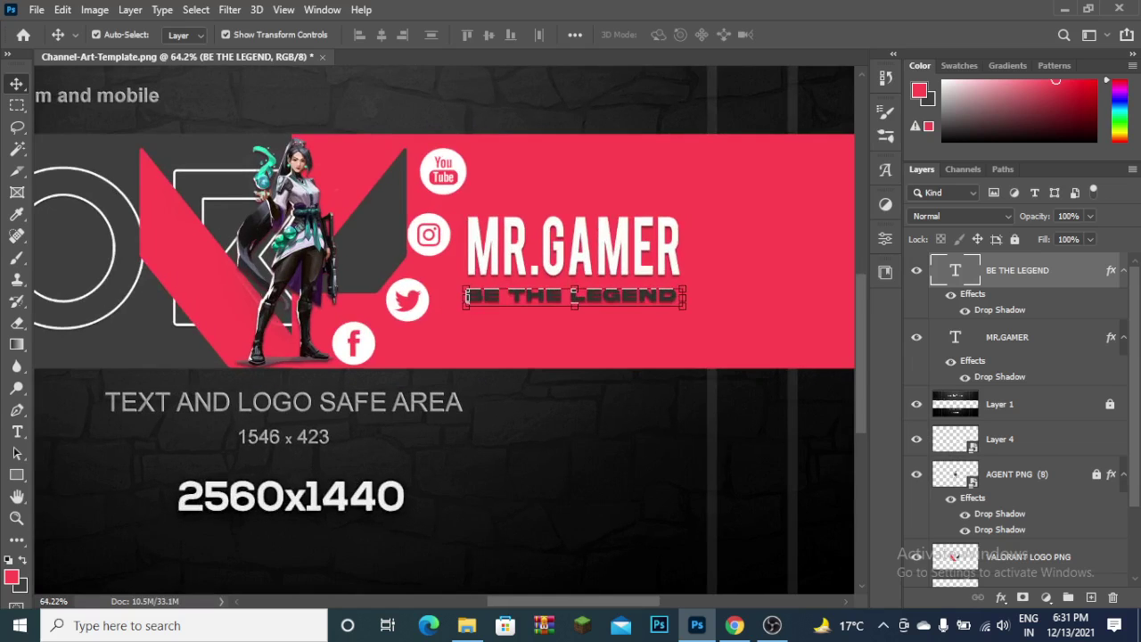
drag(685, 337, 667, 189)
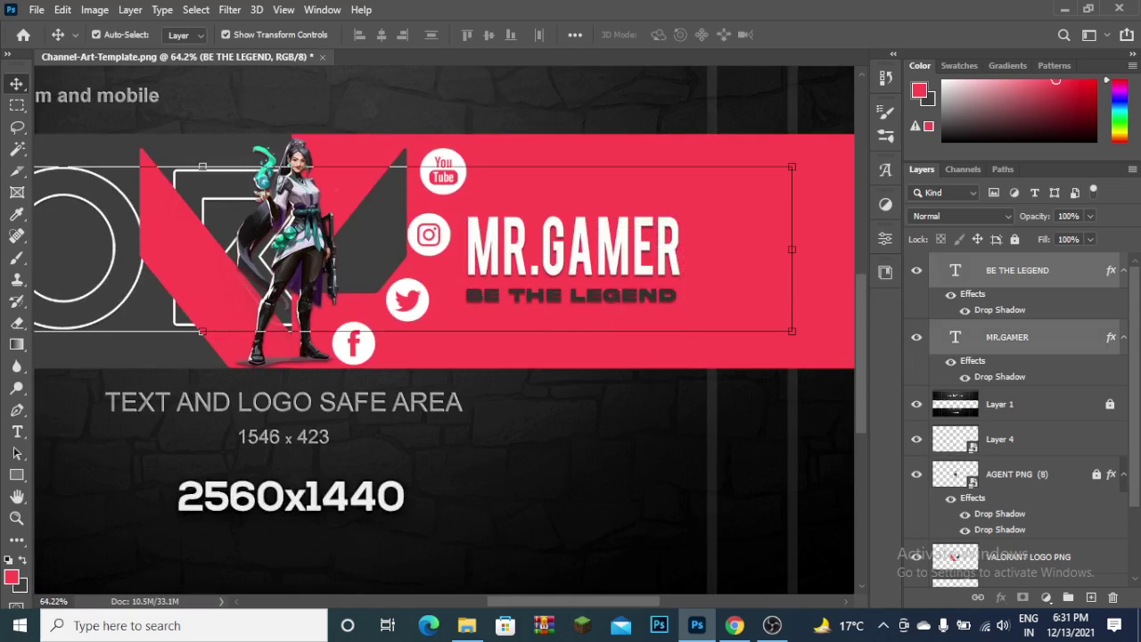
scroll(1016, 419, down, 3)
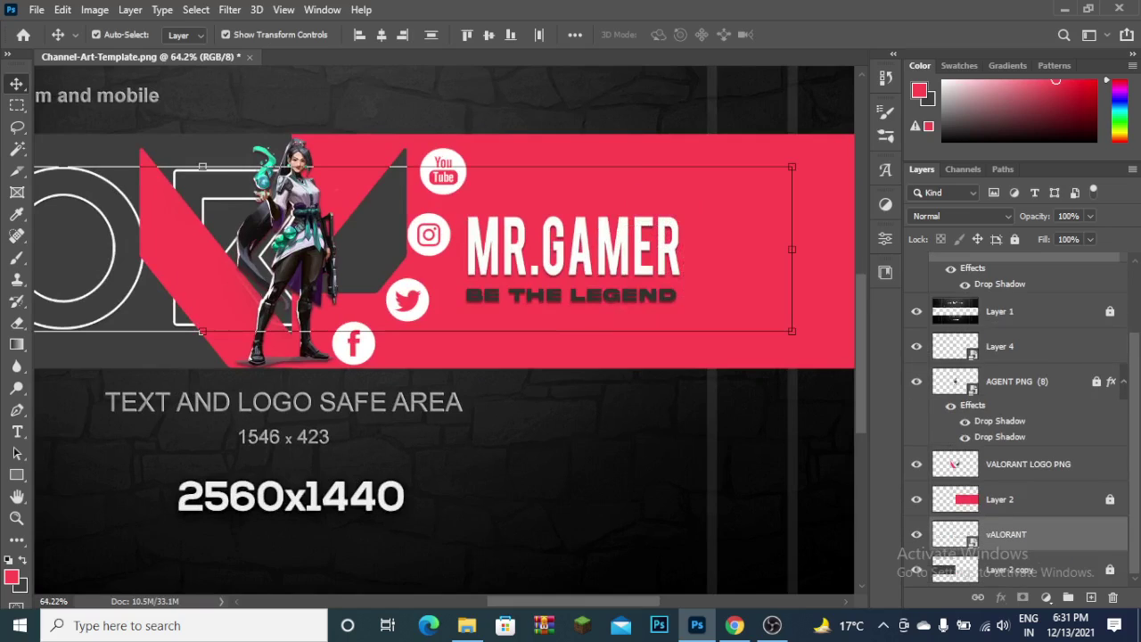
click(1006, 534)
scroll(1016, 419, up, 2)
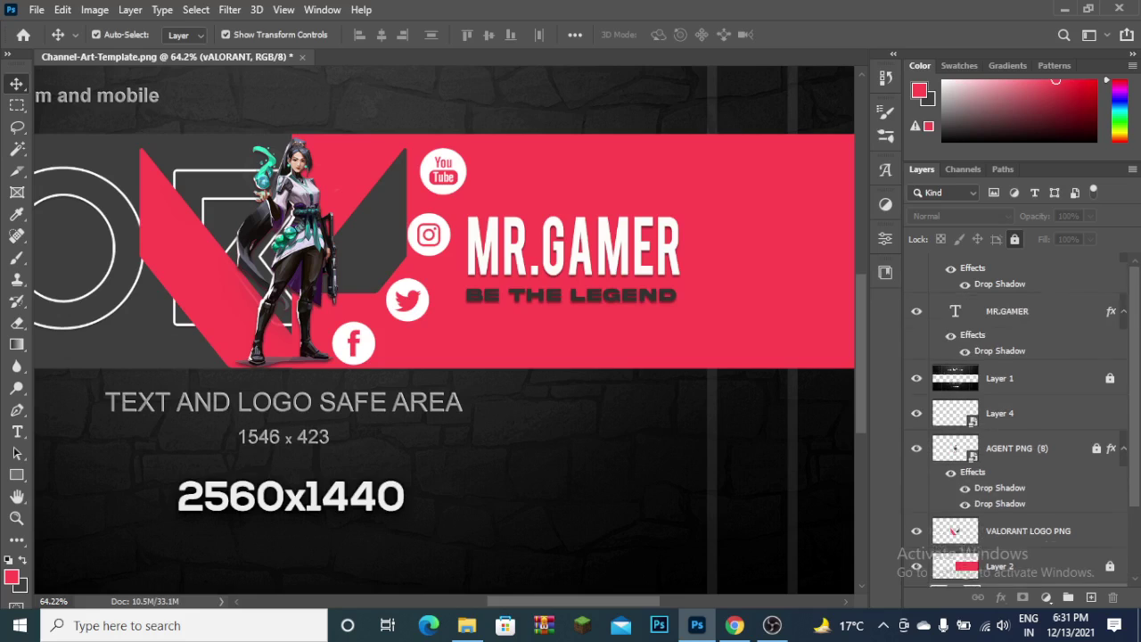
scroll(1017, 419, up, 1)
drag(700, 323, 464, 200)
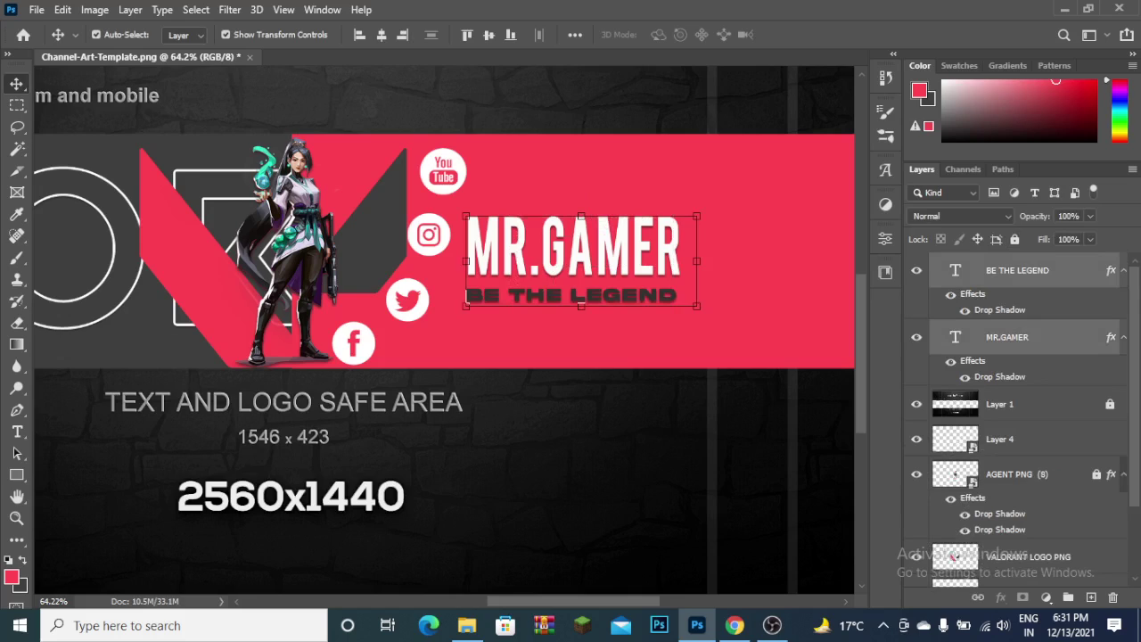
click(381, 34)
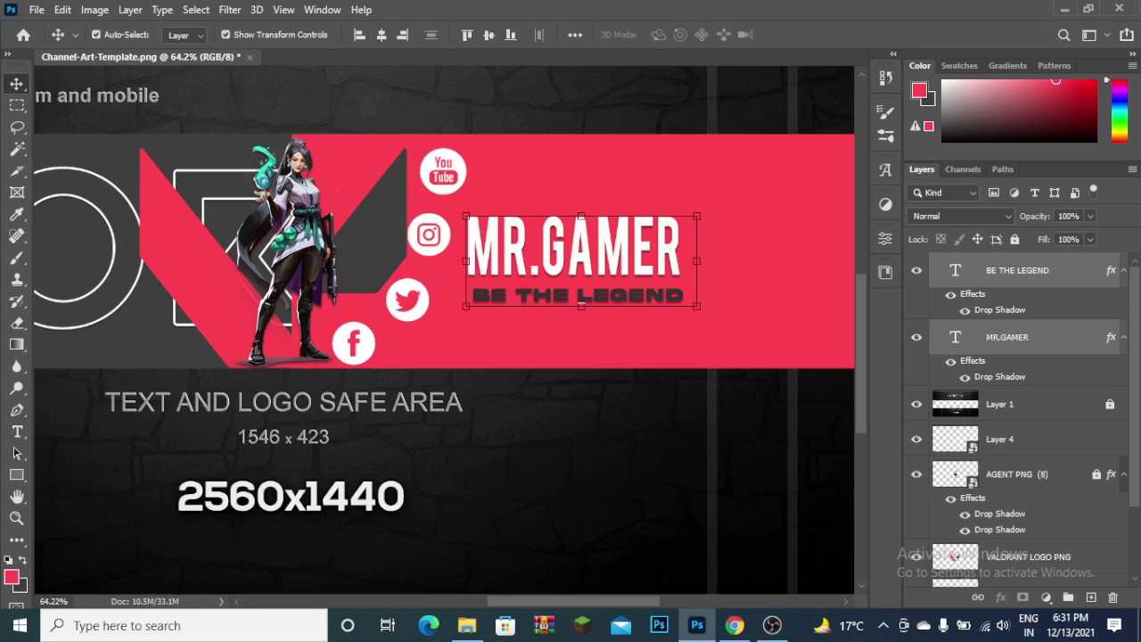
click(578, 295)
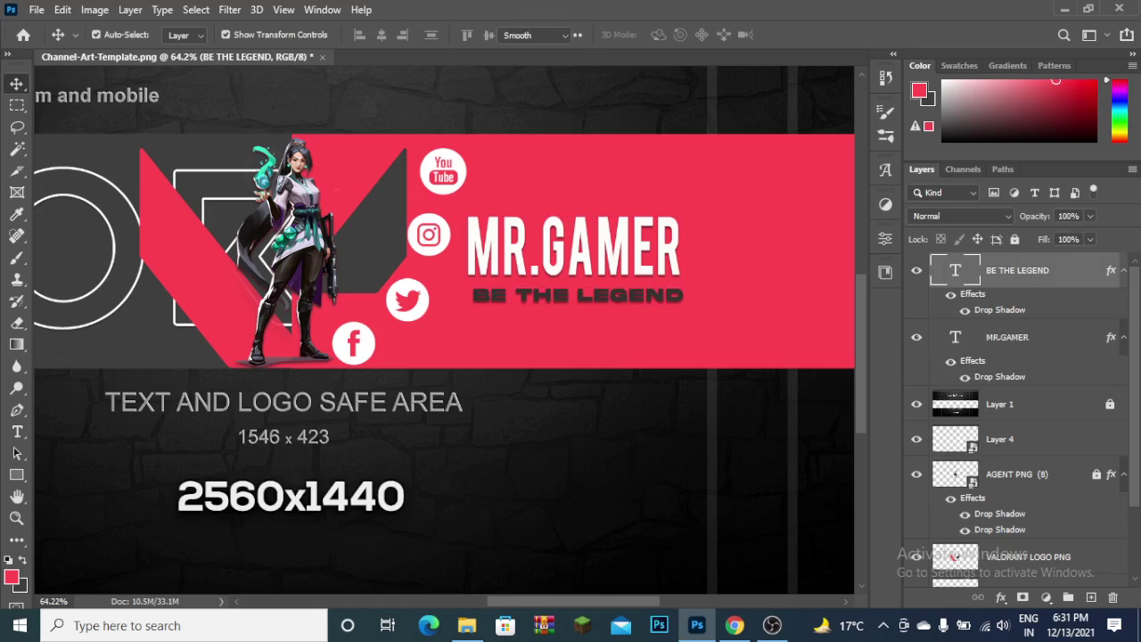
- Commit the tagline edit and move BE THE LEGEND slightly up and left
double_click(578, 295)
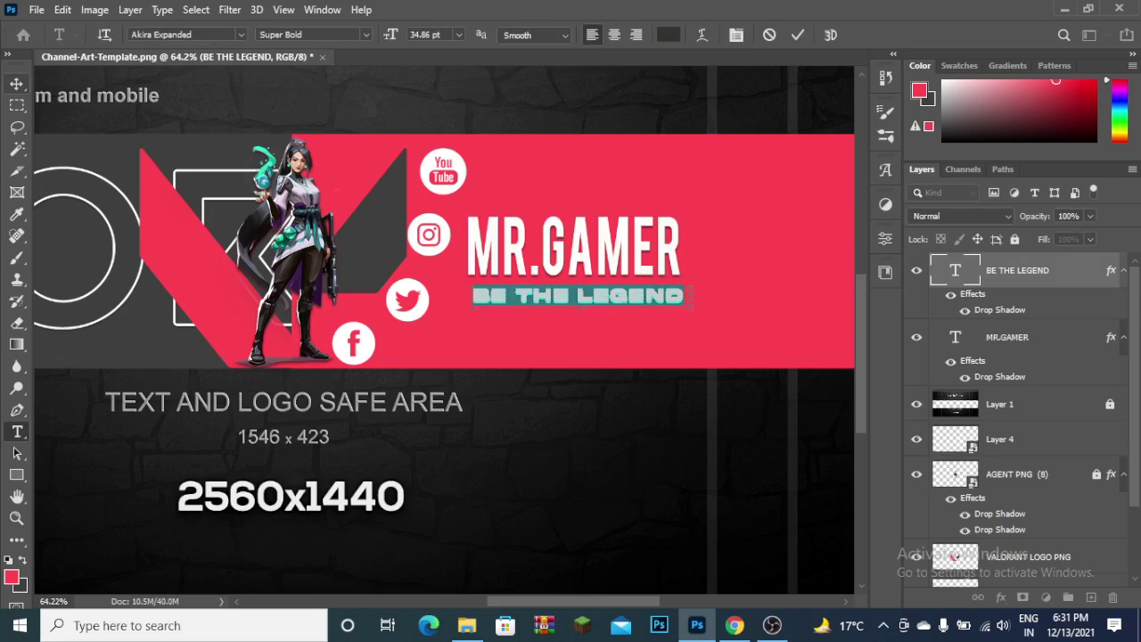
click(17, 83)
drag(633, 268, 627, 260)
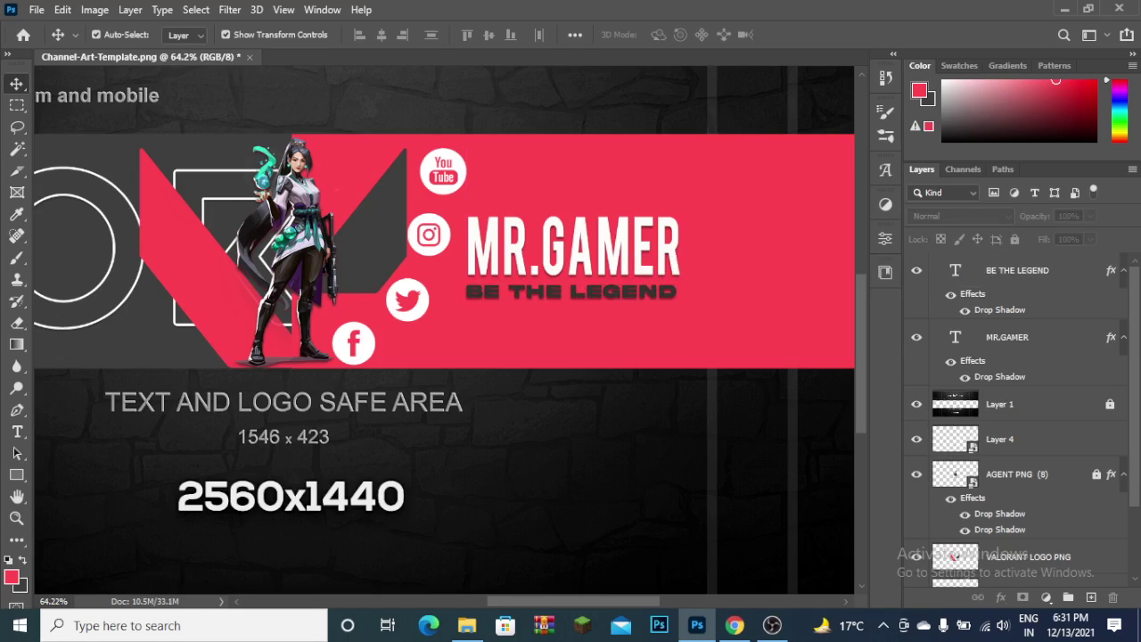
- Scale BE THE LEGEND to about 99.7% to match MR.GAMER, then fit the banner on screen
click(571, 291)
key(ctrl+t)
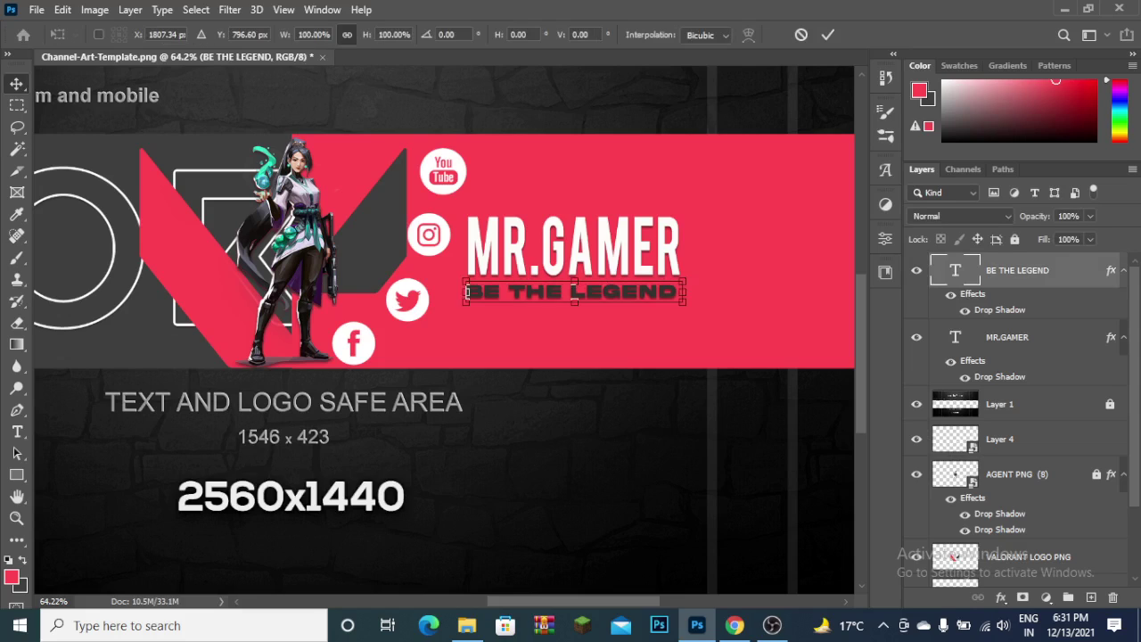
mouse_move(685, 284)
mouse_down()
mouse_move(700, 282)
mouse_move(685, 283)
mouse_up()
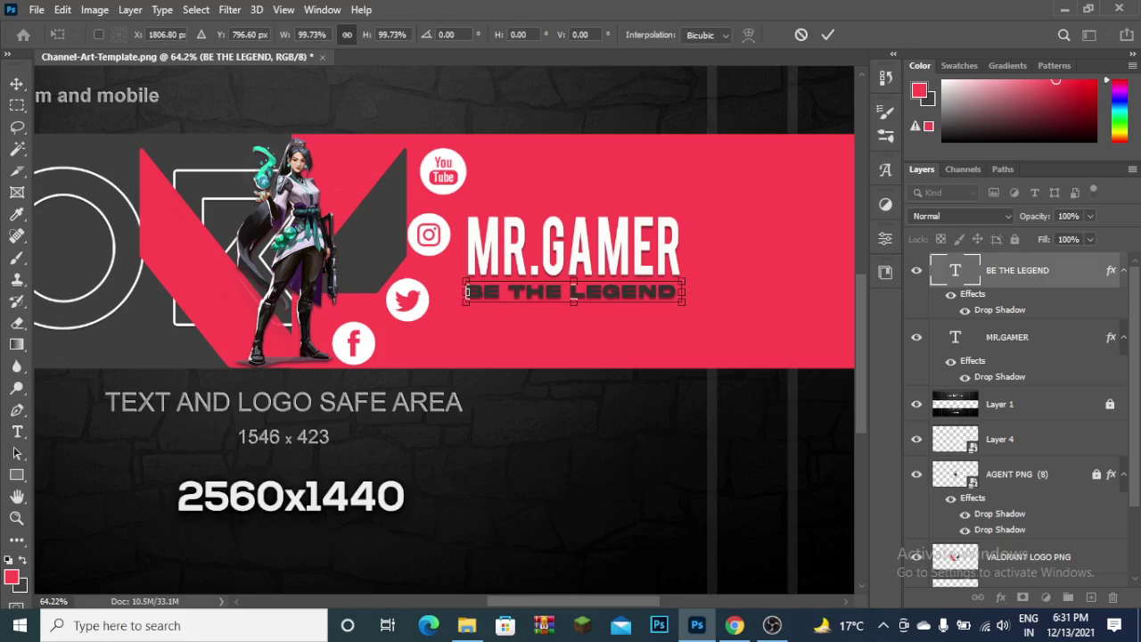
drag(685, 281, 692, 281)
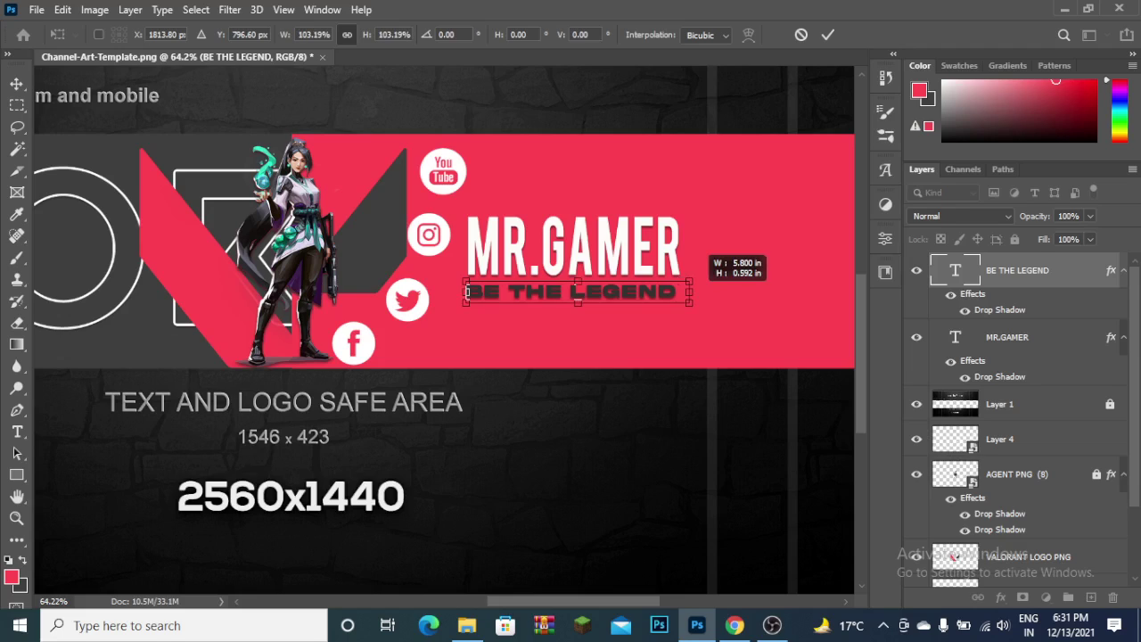
drag(690, 283, 684, 283)
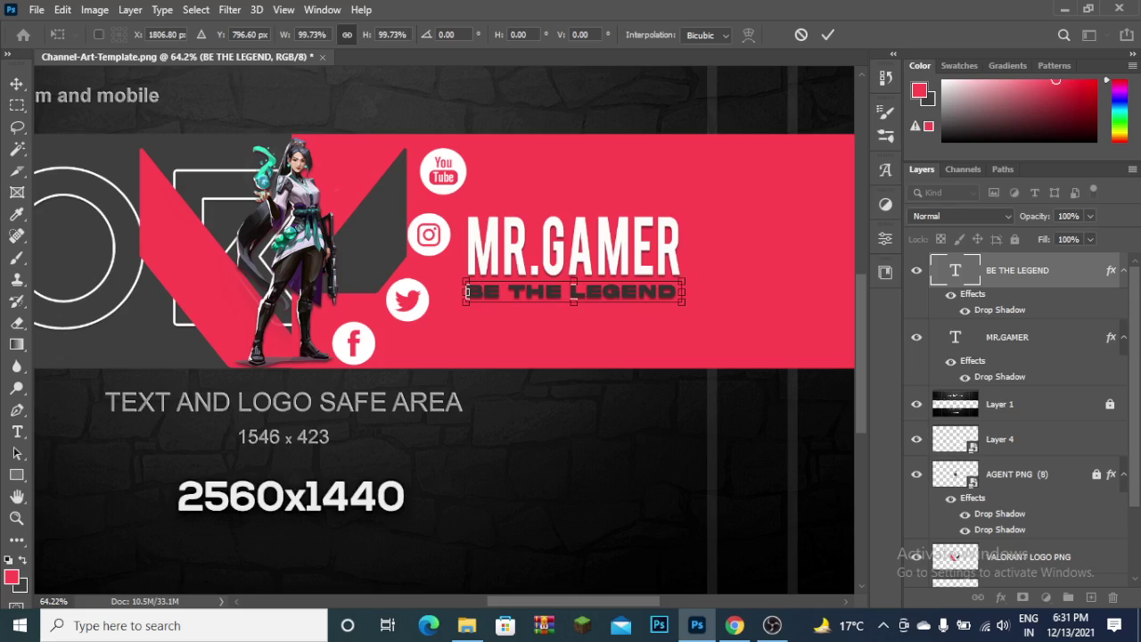
click(16, 83)
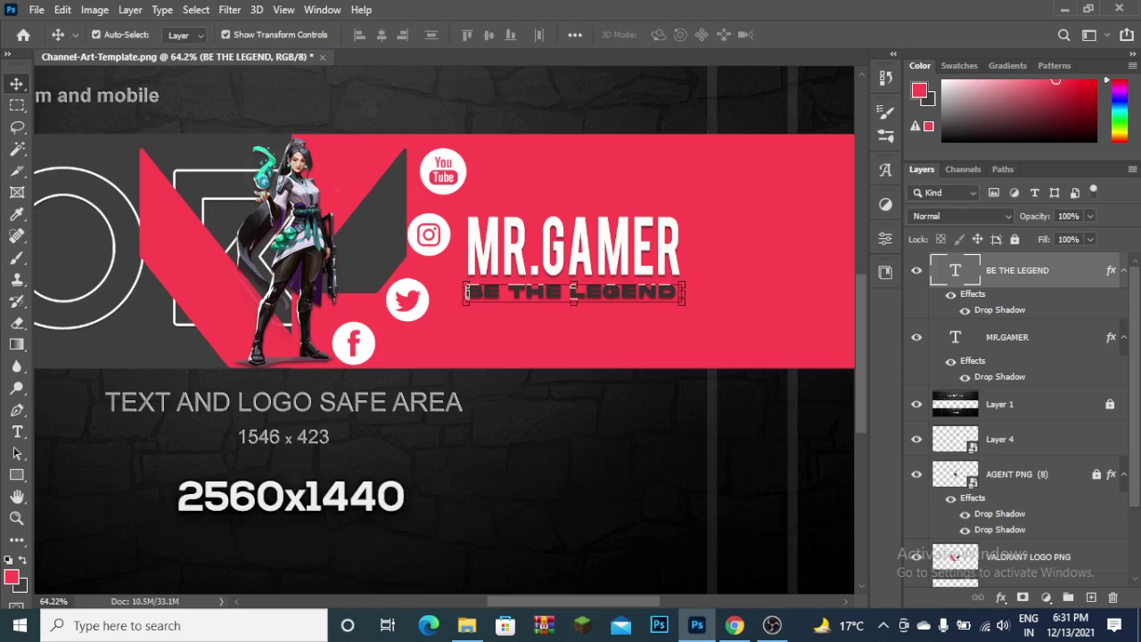
key(ctrl+d)
key(ctrl+0)
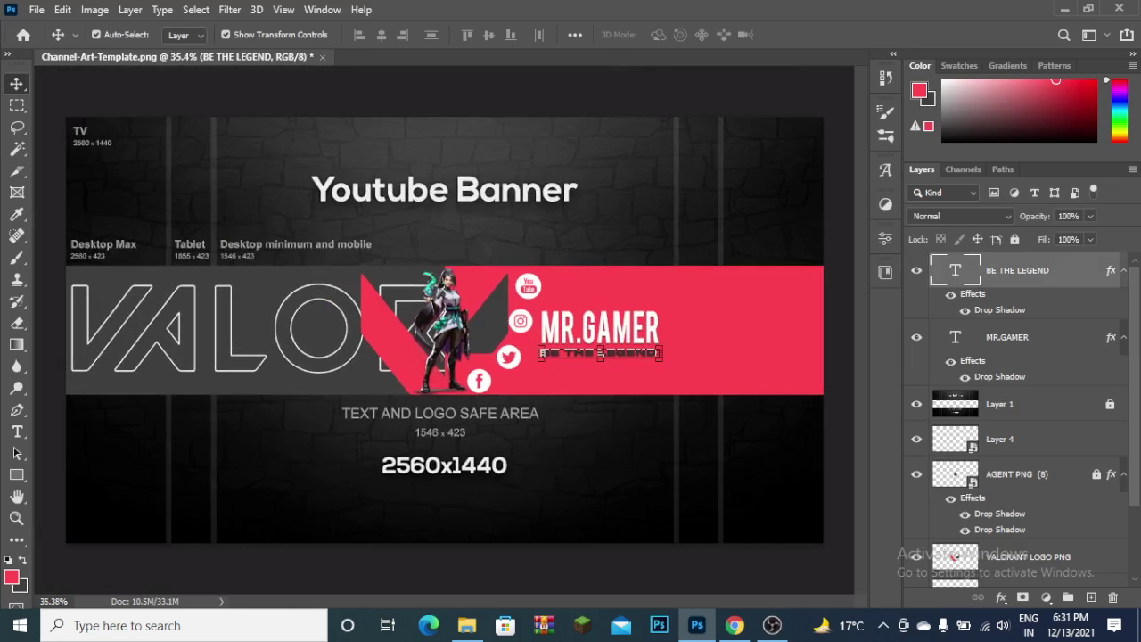
- Convert both text layers into one smart object and move it below Layer 4
shift+click(599, 328)
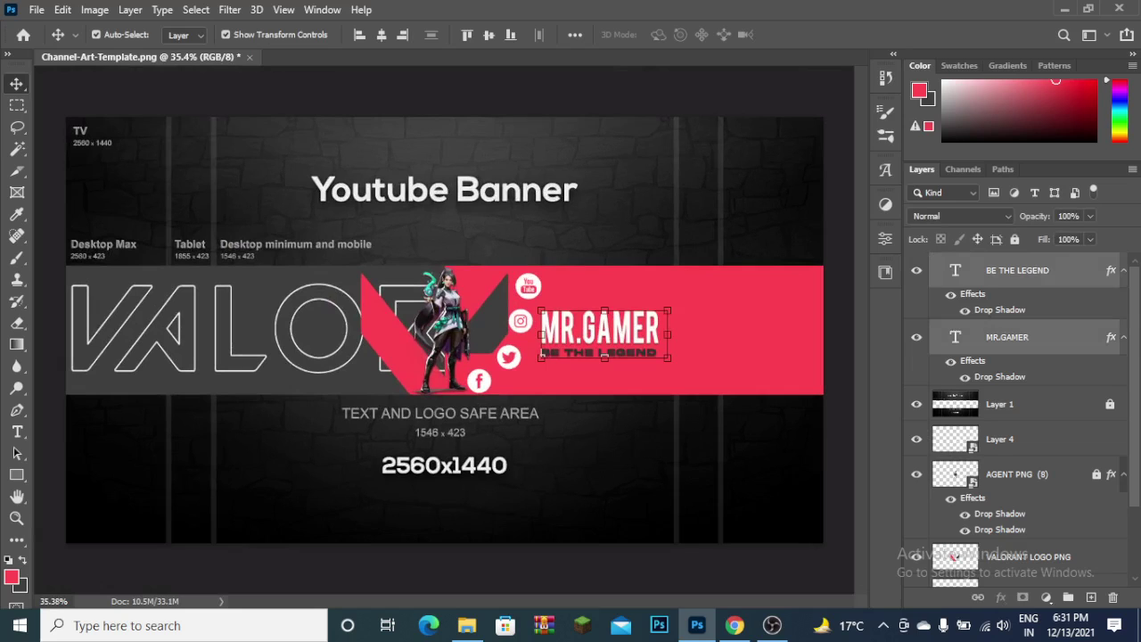
right_click(1034, 337)
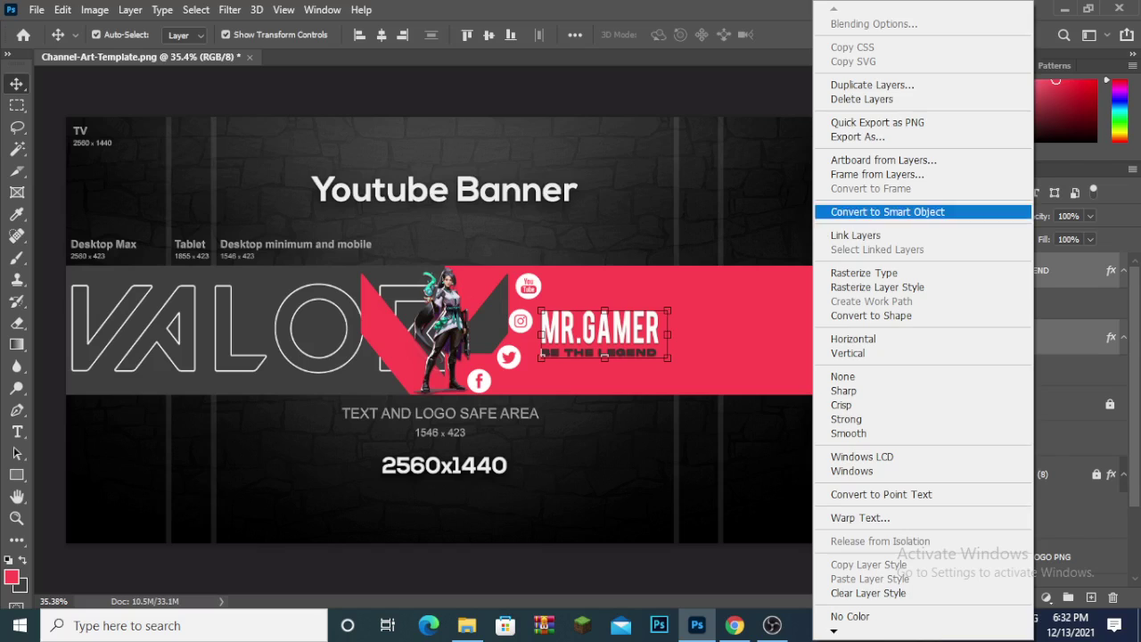
click(928, 210)
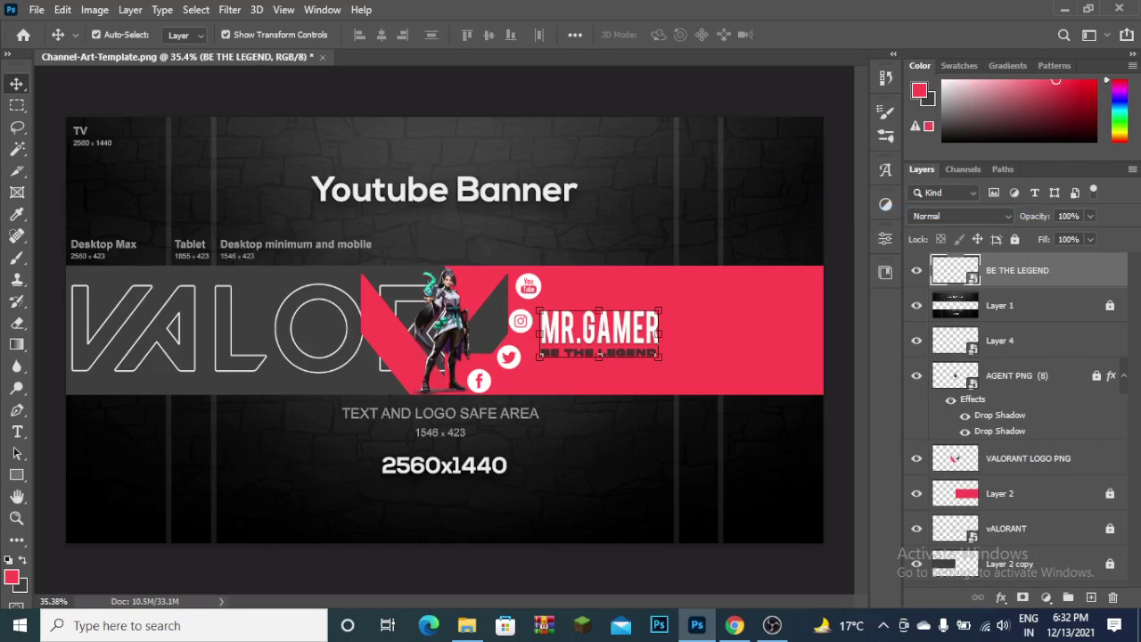
drag(1017, 270, 1017, 359)
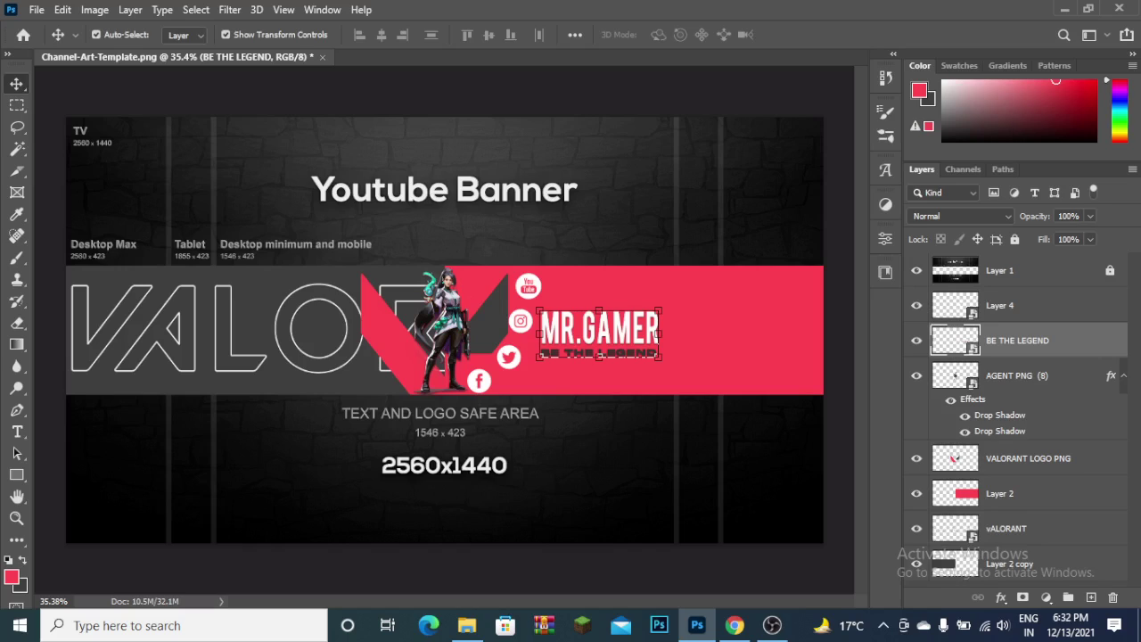
- Group Layer 4 through Layer 2 copy into Group 1
key(alt+bracketright)
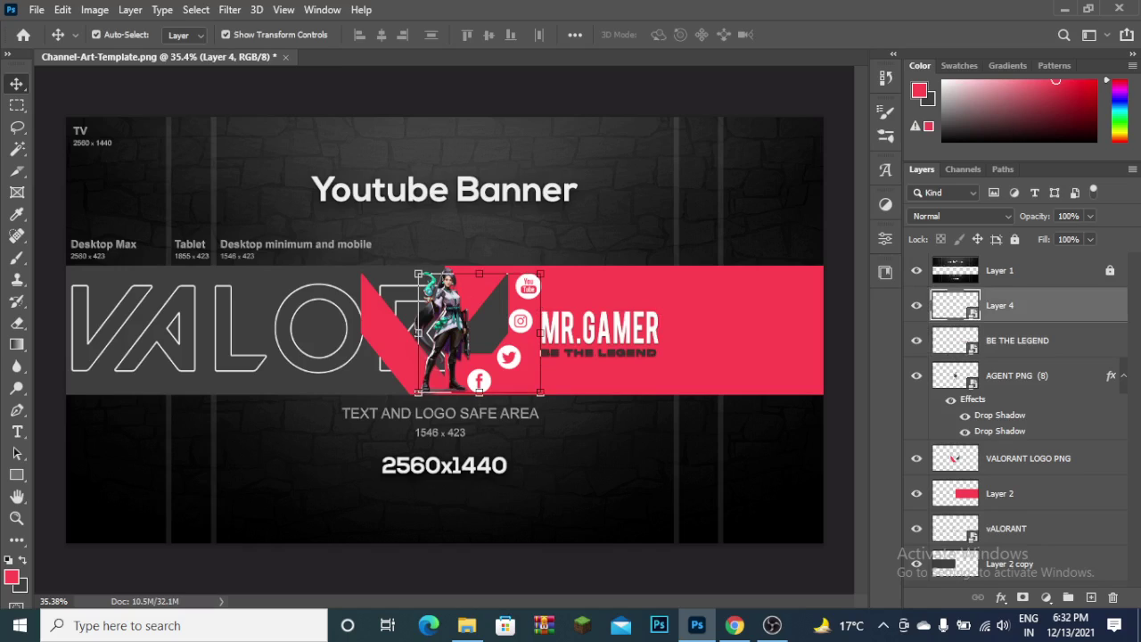
key(shift+alt+comma)
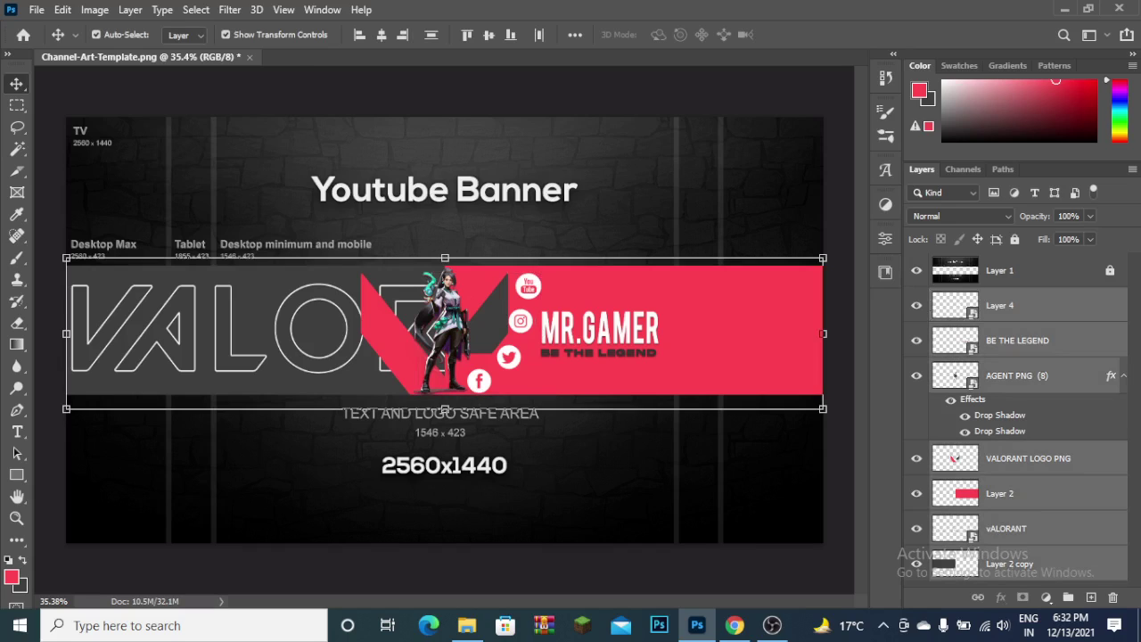
key(ctrl)
key(ctrl+g)
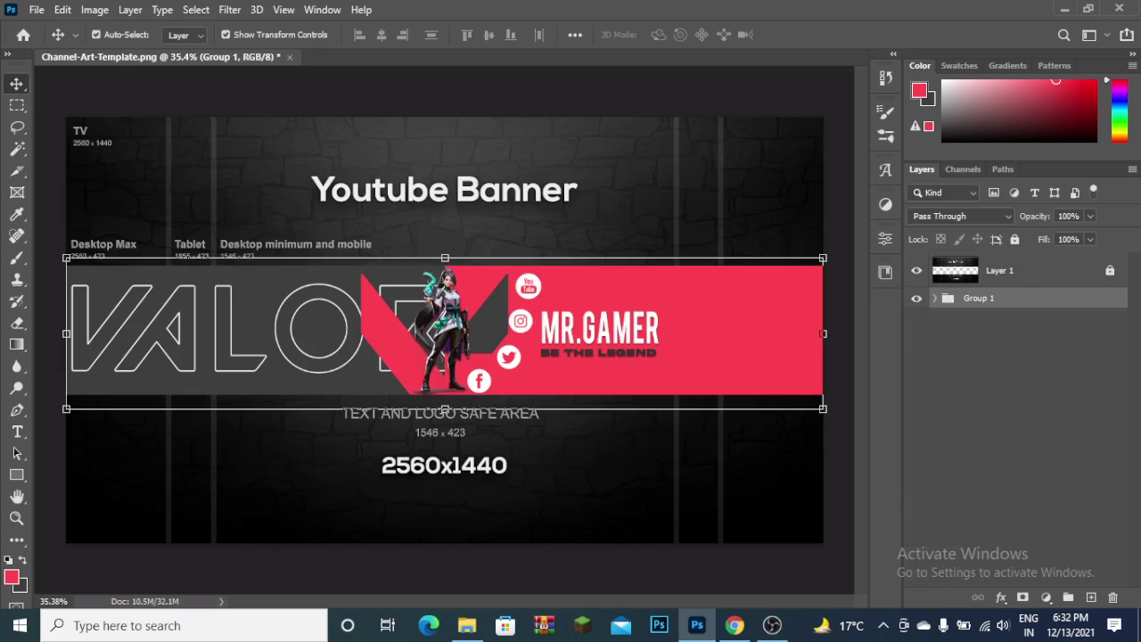
- Duplicate Group 1 as Group 1 copy and convert the copy to a smart object
right_click(993, 298)
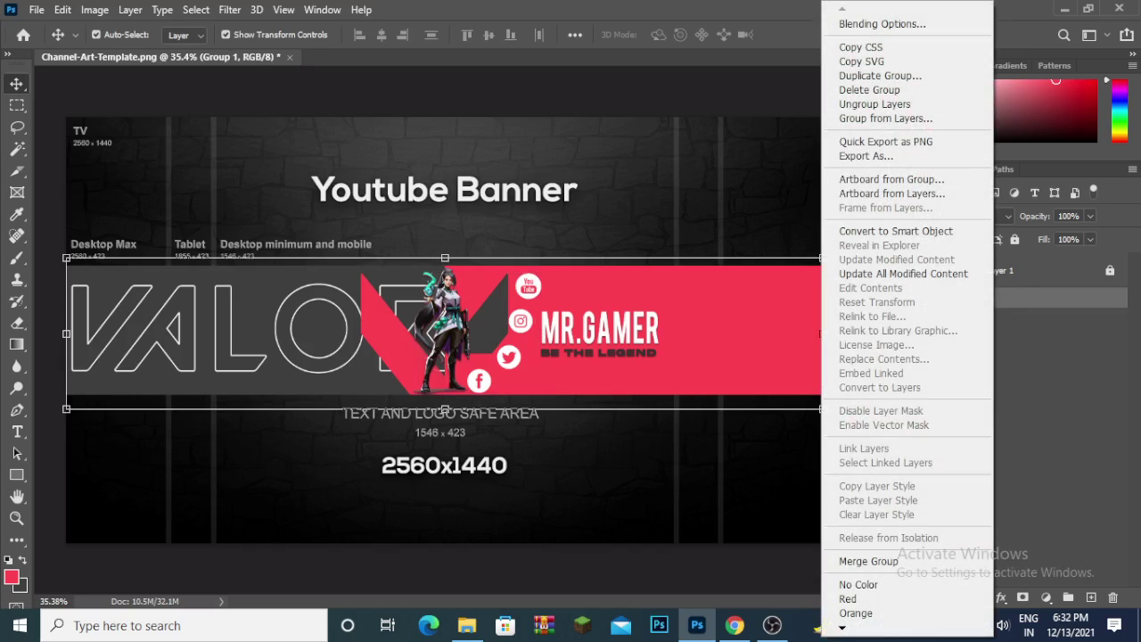
key(Escape)
key(ctrl)
key(ctrl+j)
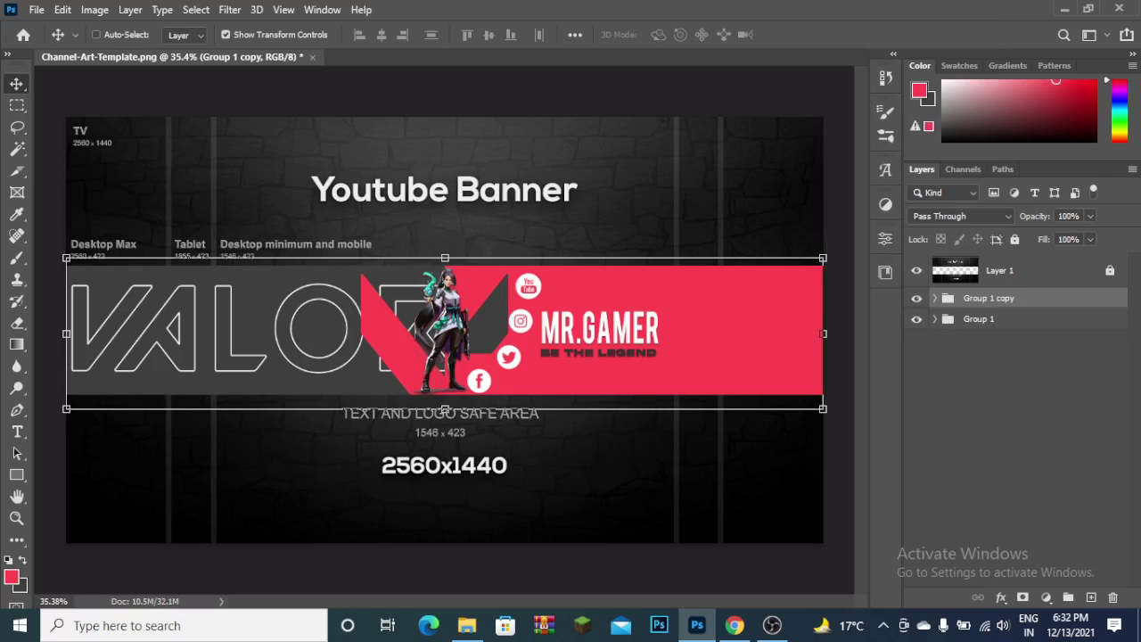
right_click(999, 298)
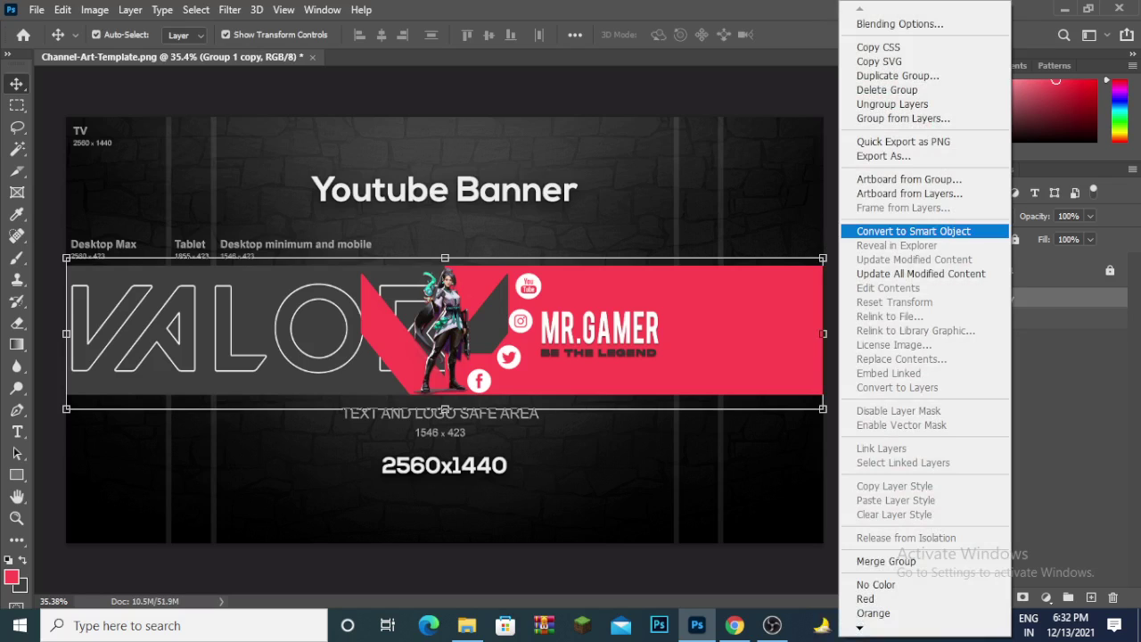
click(914, 231)
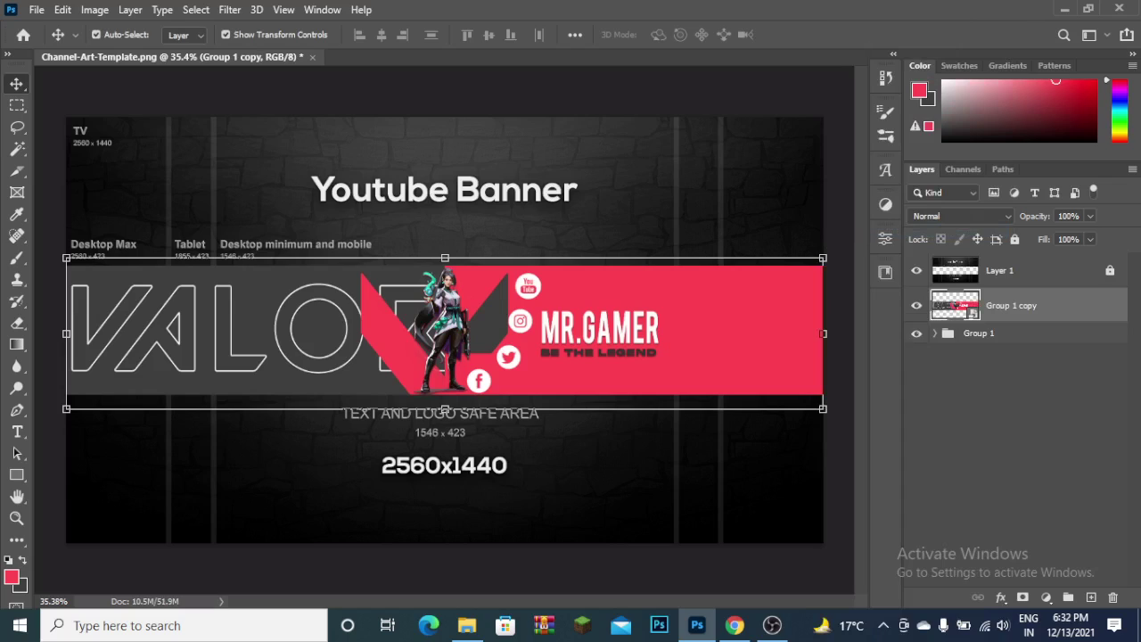
- Load Layer 1's pixels as a selection and try editing the Group 1 copy smart object
key(alt+bracketright)
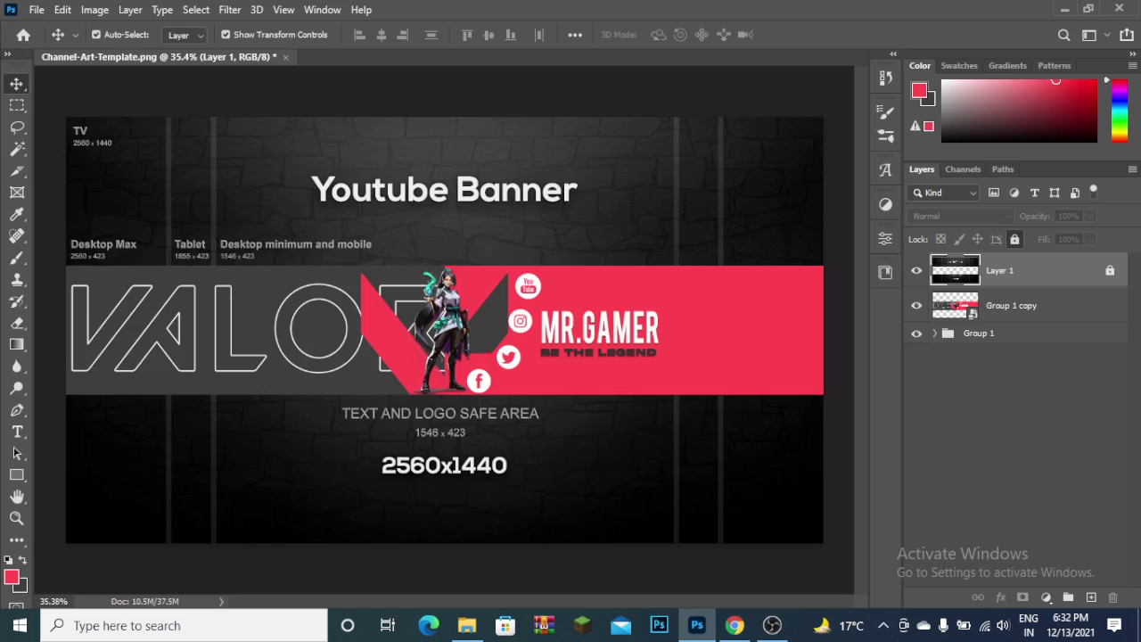
right_click(955, 269)
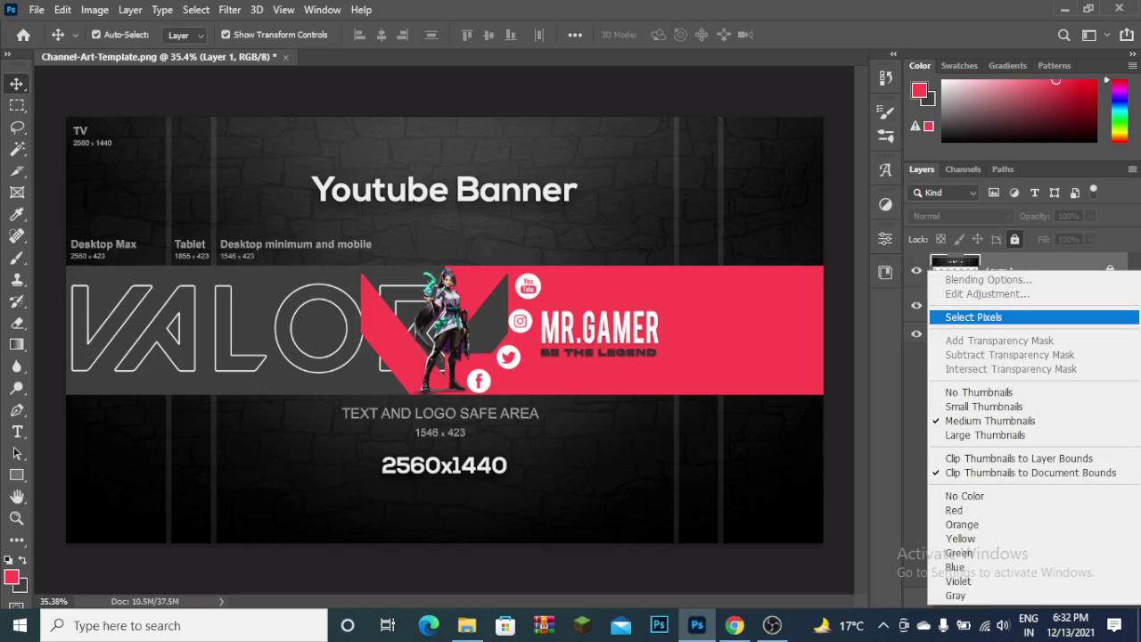
click(980, 317)
right_click(949, 305)
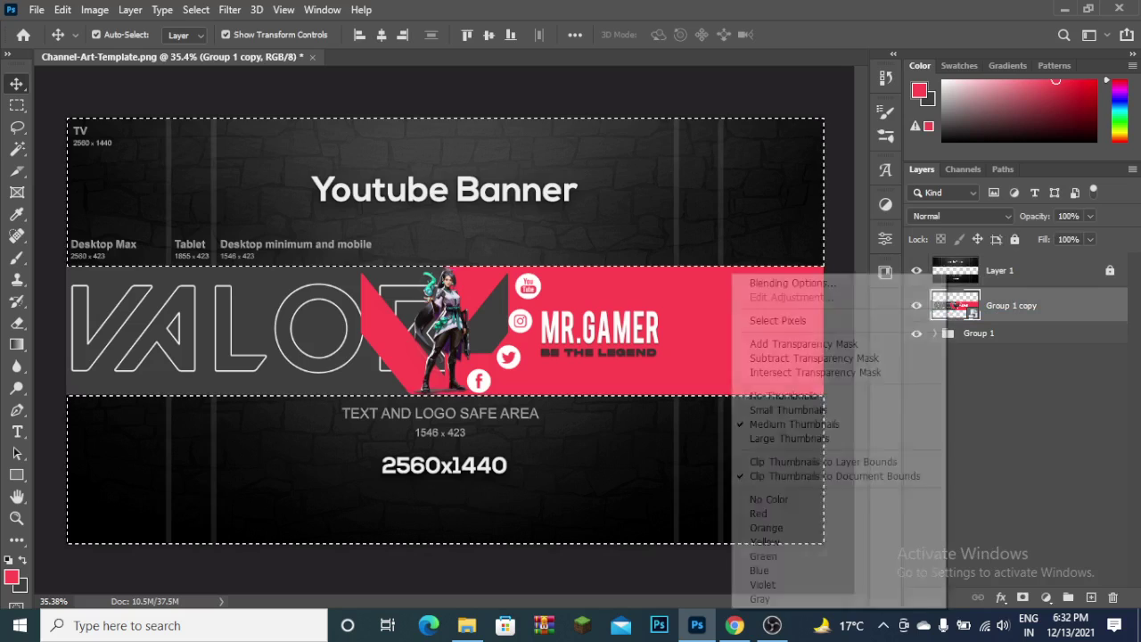
right_click(626, 364)
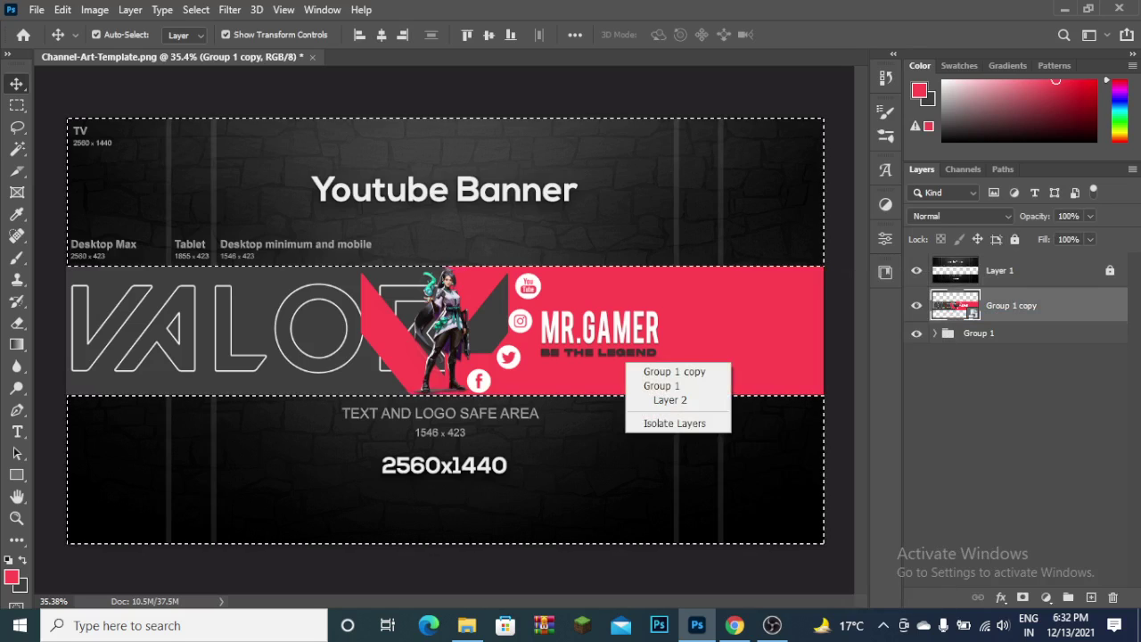
right_click(952, 305)
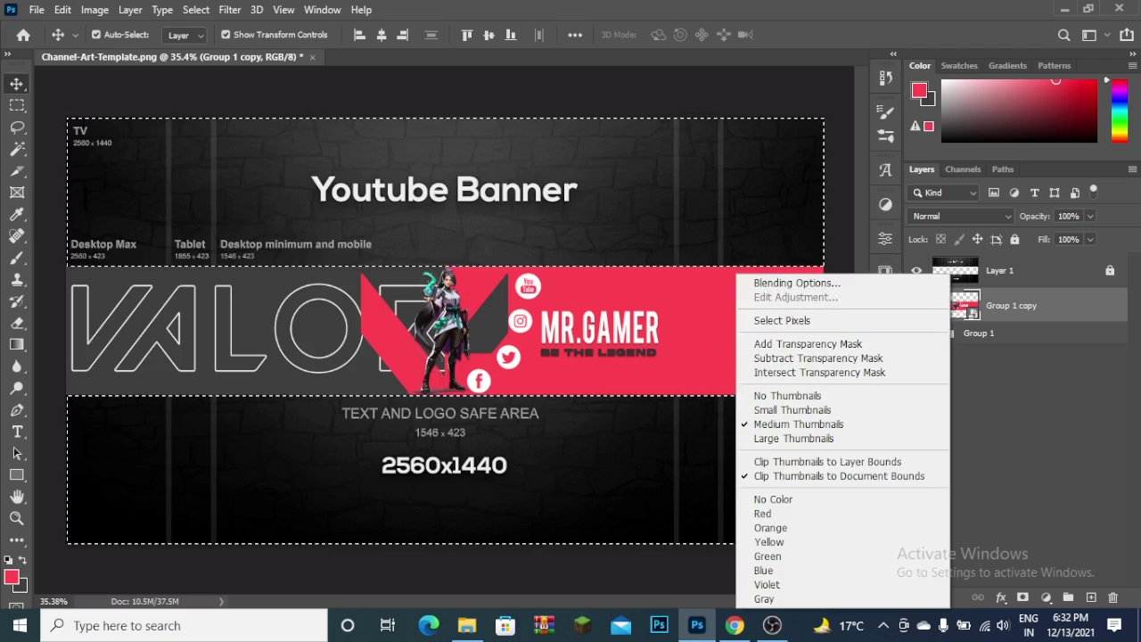
key(Escape)
key(Delete)
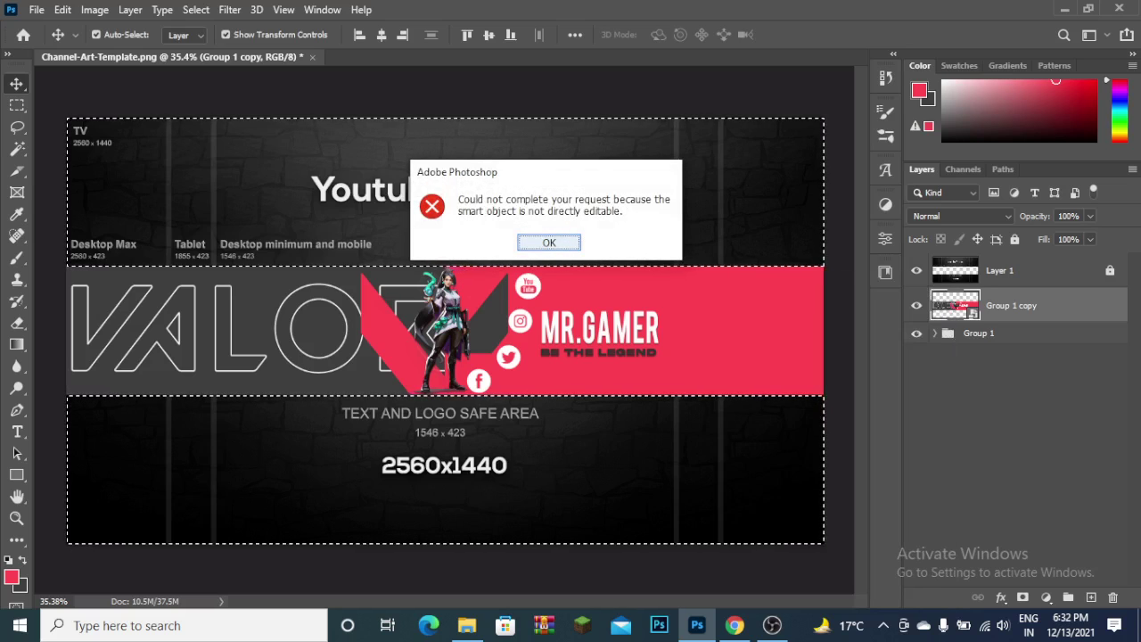
click(550, 243)
- Rasterize Group 1 copy, clear the selection, and hide the template Layer 1
right_click(954, 305)
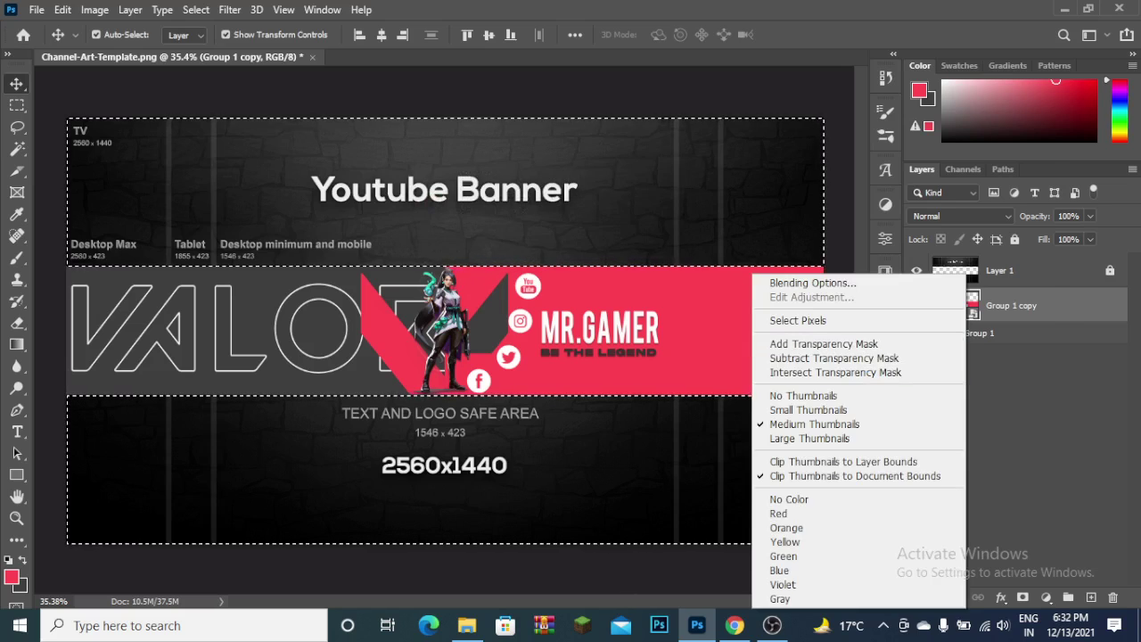
right_click(1058, 305)
click(856, 327)
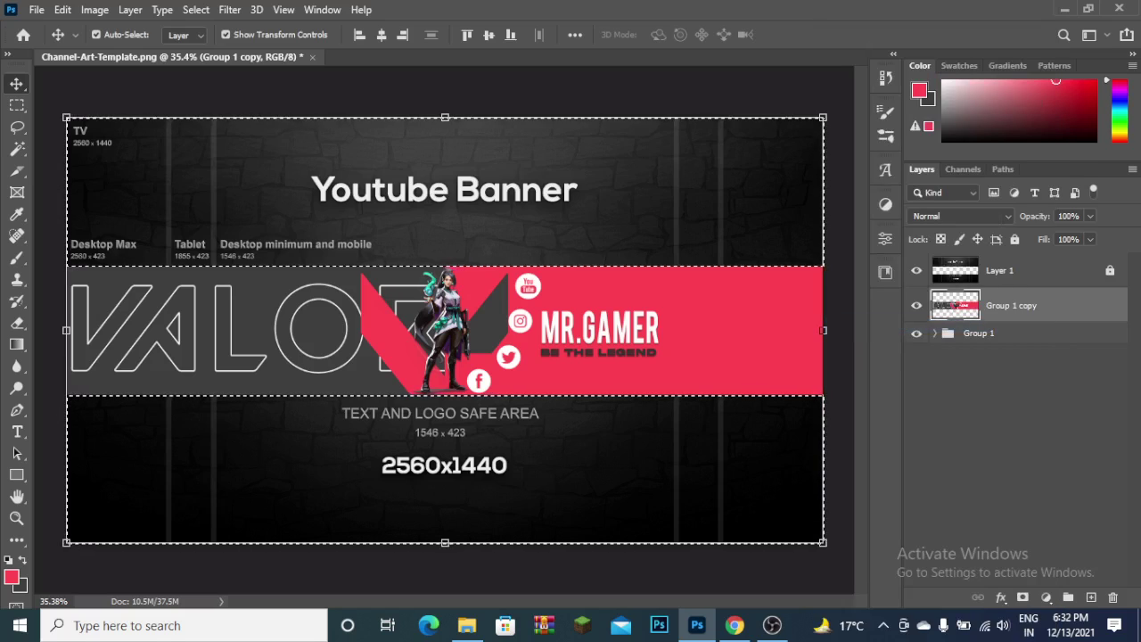
key(ctrl)
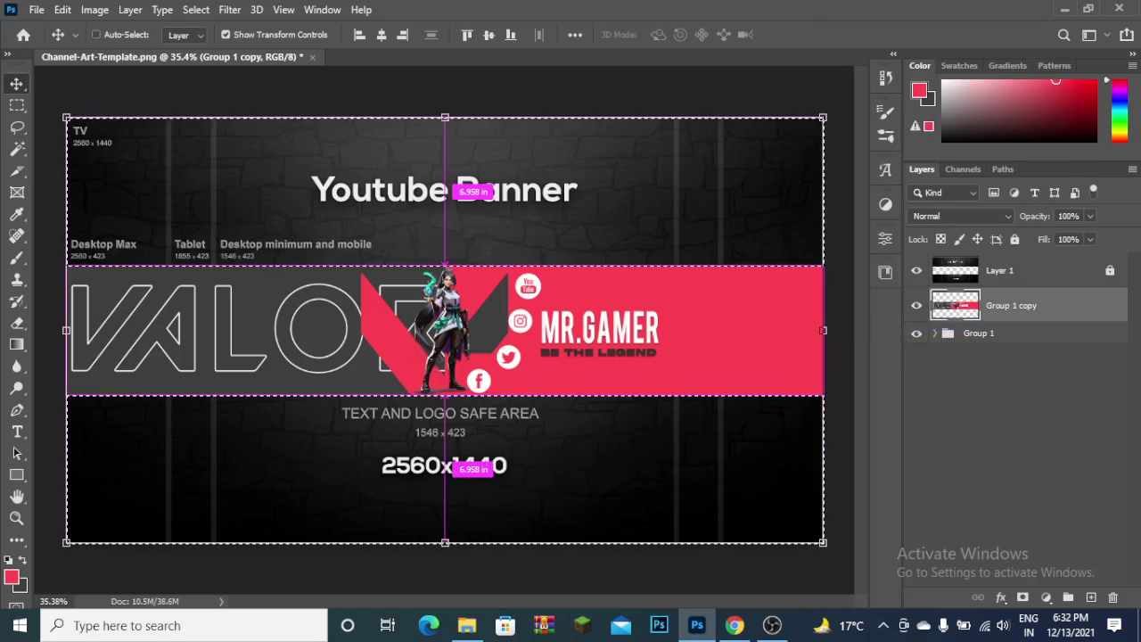
key(ctrl+d)
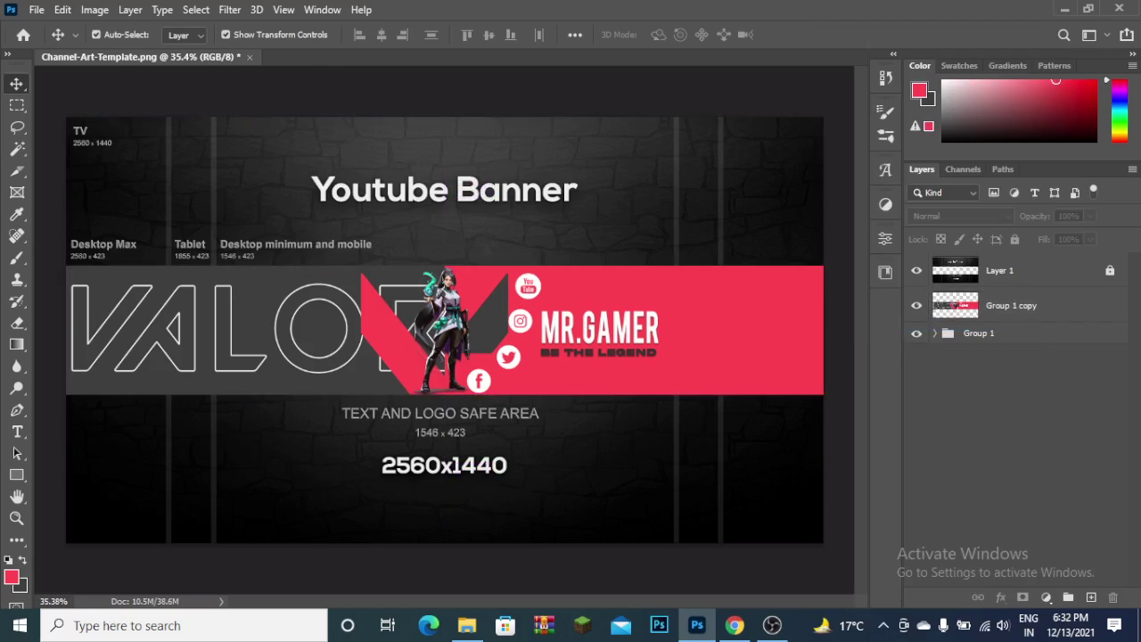
click(1000, 270)
click(916, 271)
- Hide Group 1 and duplicate the Group 1 copy banner strip
click(1012, 305)
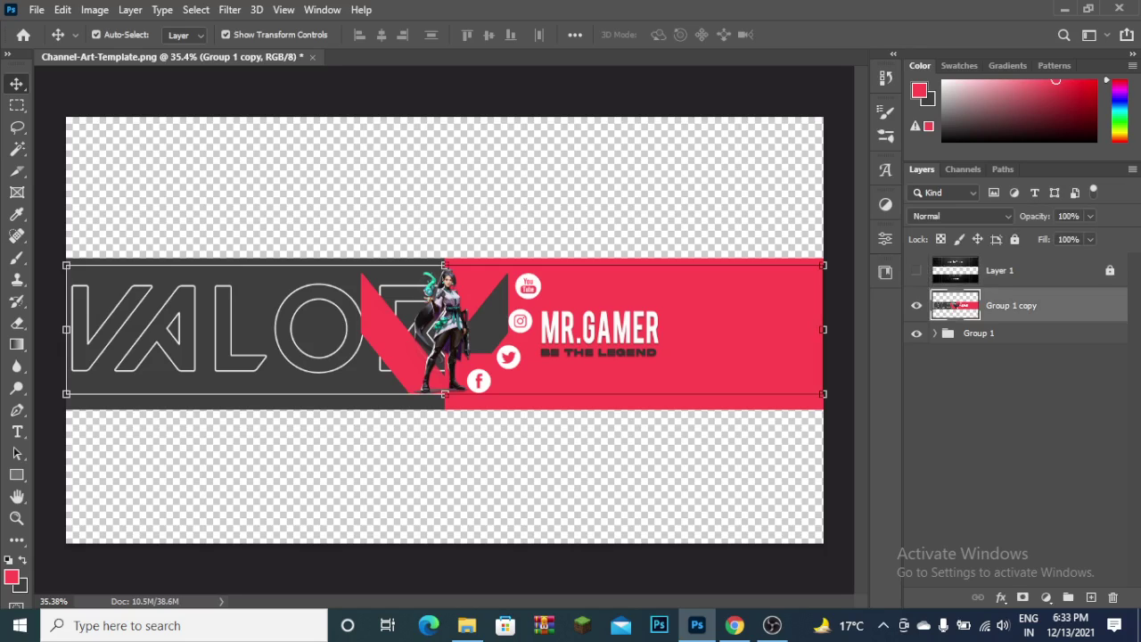
click(917, 332)
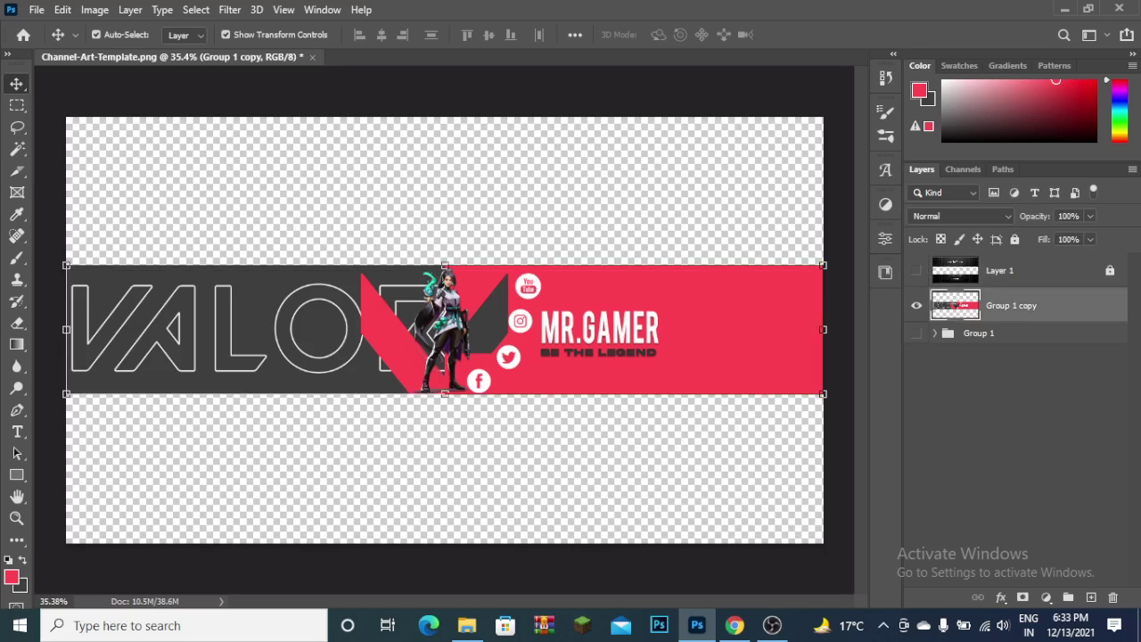
key(ctrl+j)
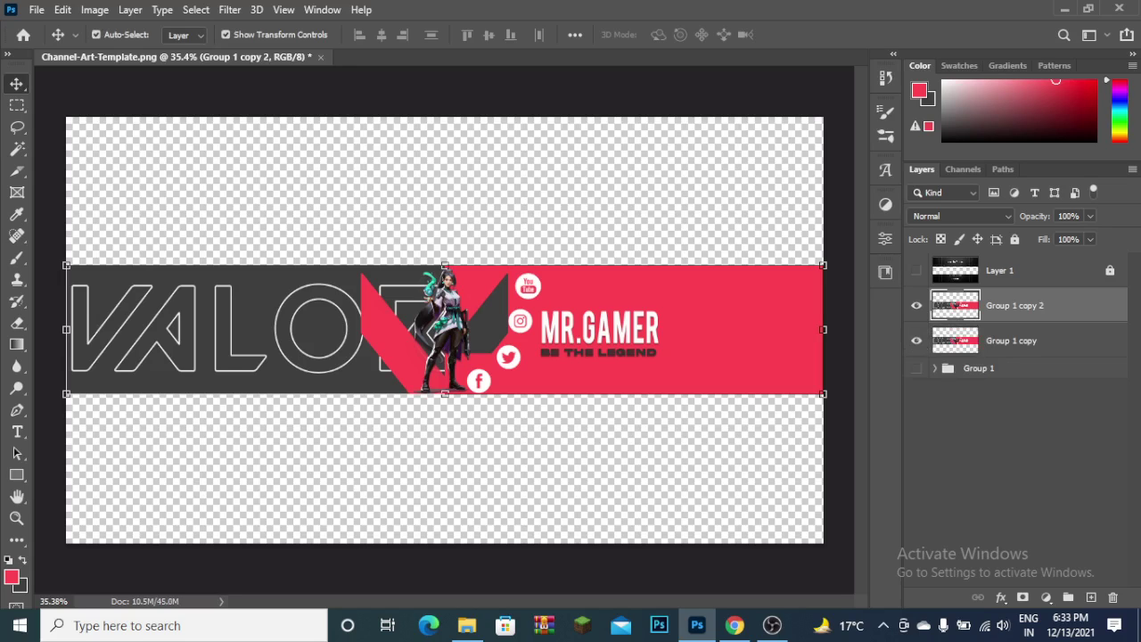
scroll(444, 330, down, 3)
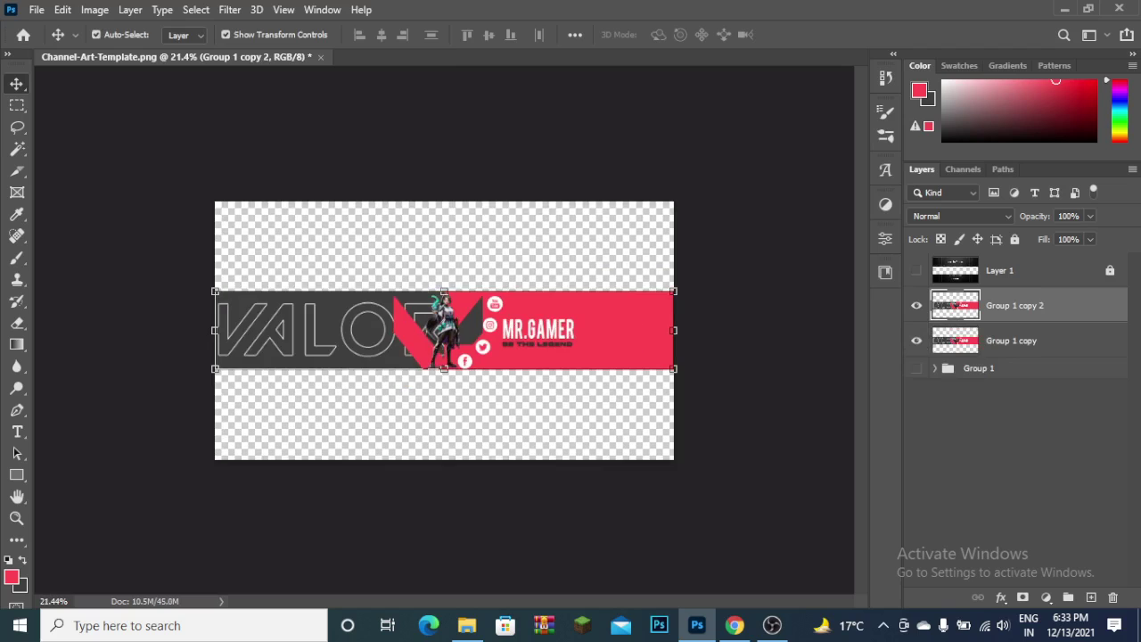
- Enlarge the duplicate about 339% to fill the canvas and place it below Group 1 copy
key(ctrl+t)
drag(674, 368, 1068, 562)
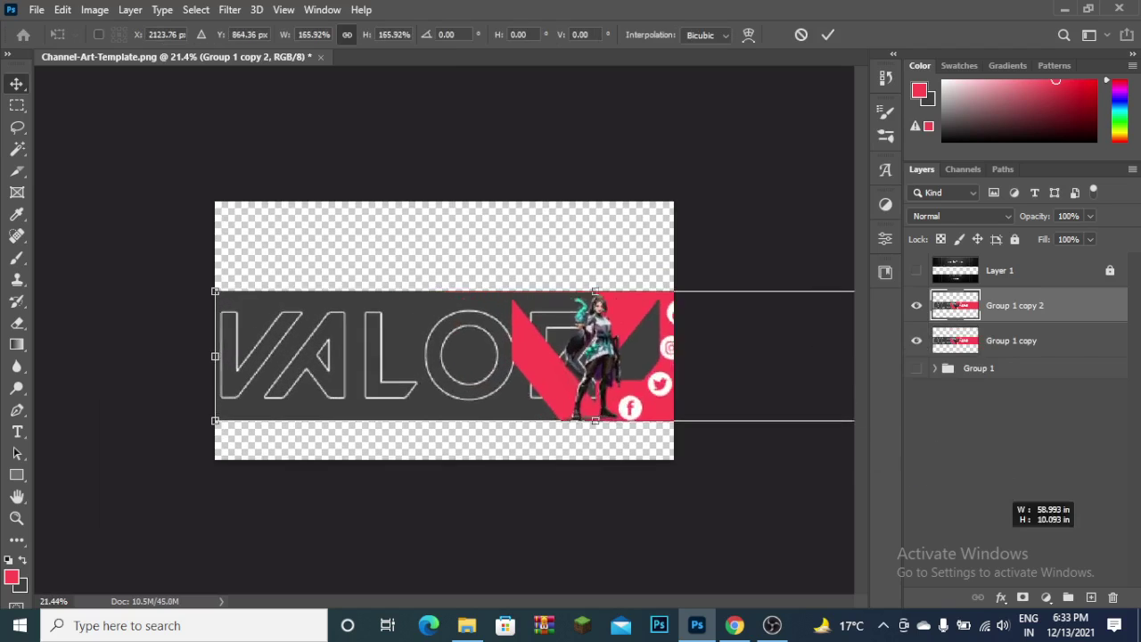
drag(576, 340, 312, 242)
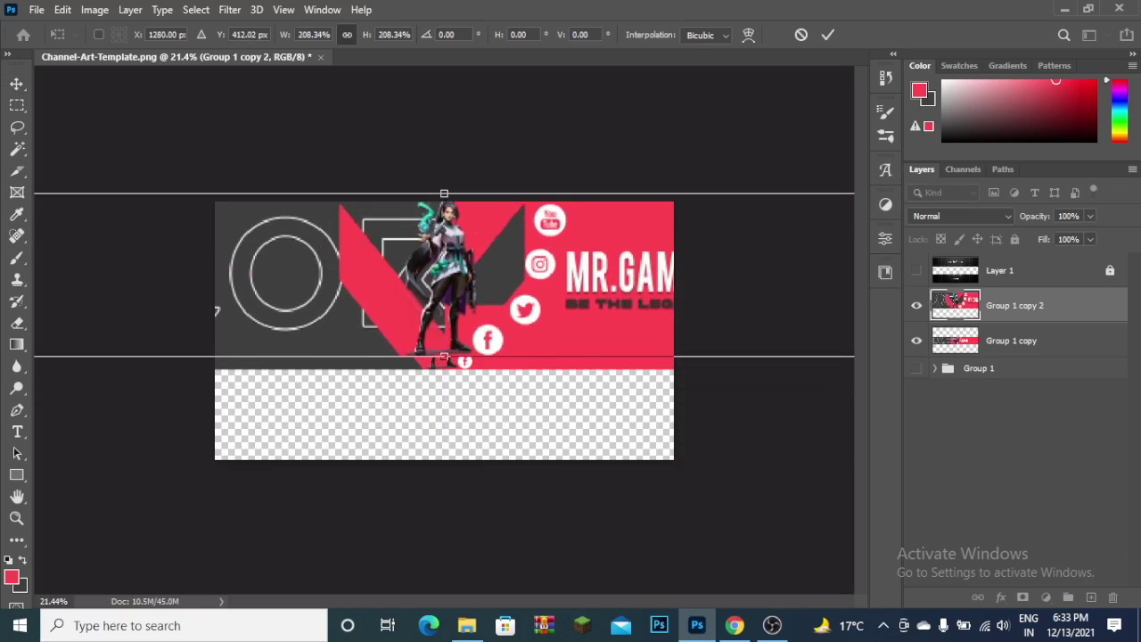
drag(444, 359, 444, 460)
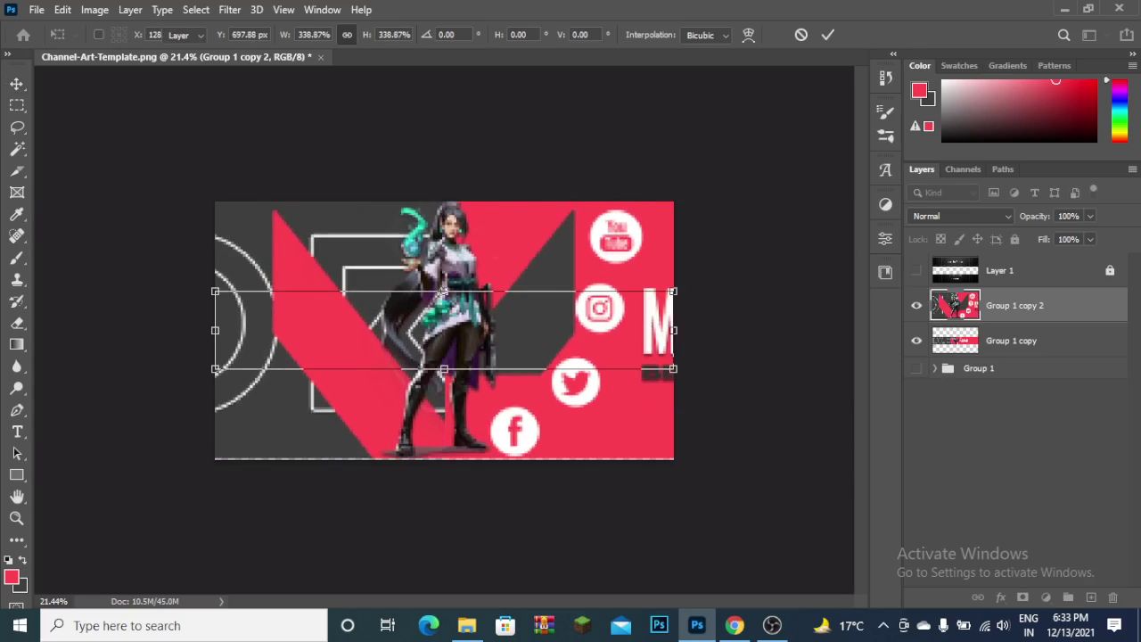
key(Return)
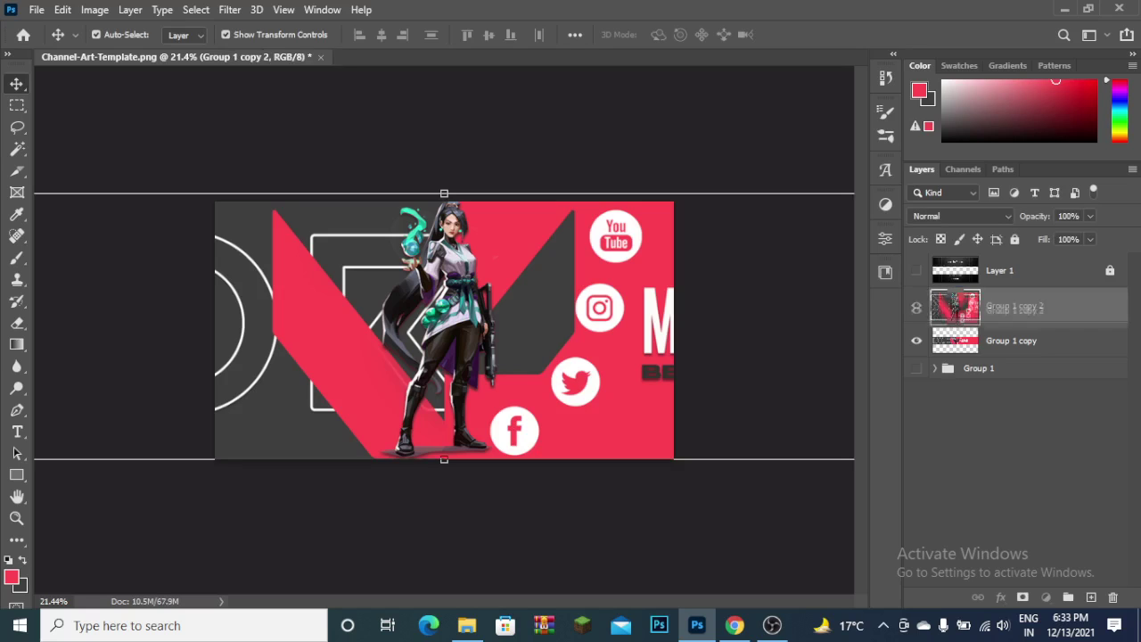
drag(1015, 307, 1015, 355)
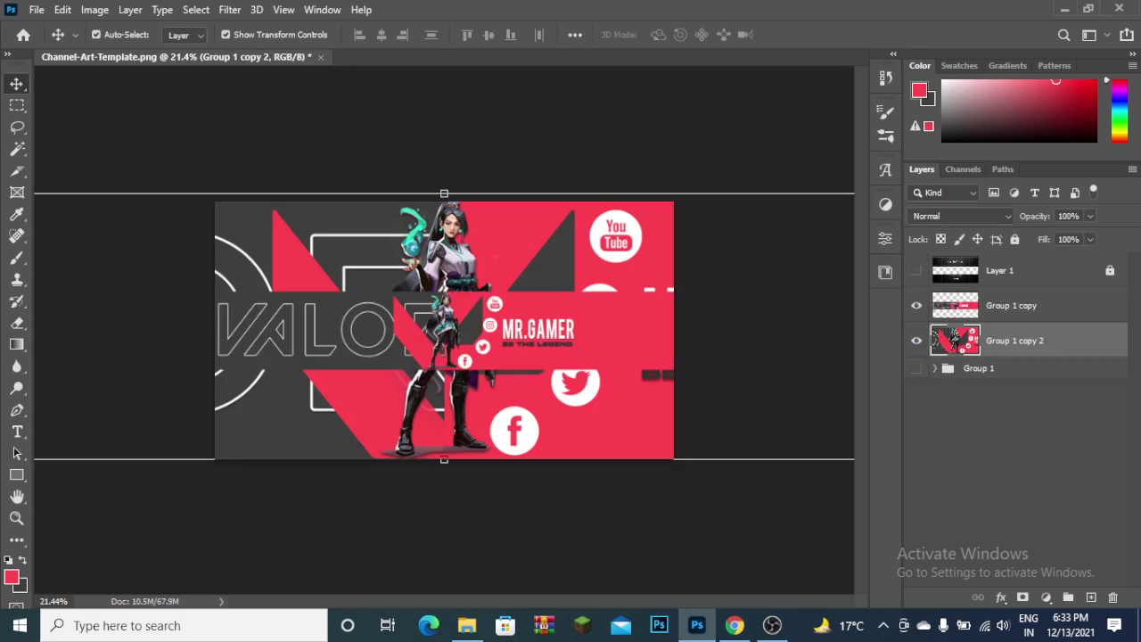
click(1011, 305)
- Apply a 12-pixel Gaussian Blur to the enlarged Group 1 copy 2 background
click(1014, 340)
click(229, 10)
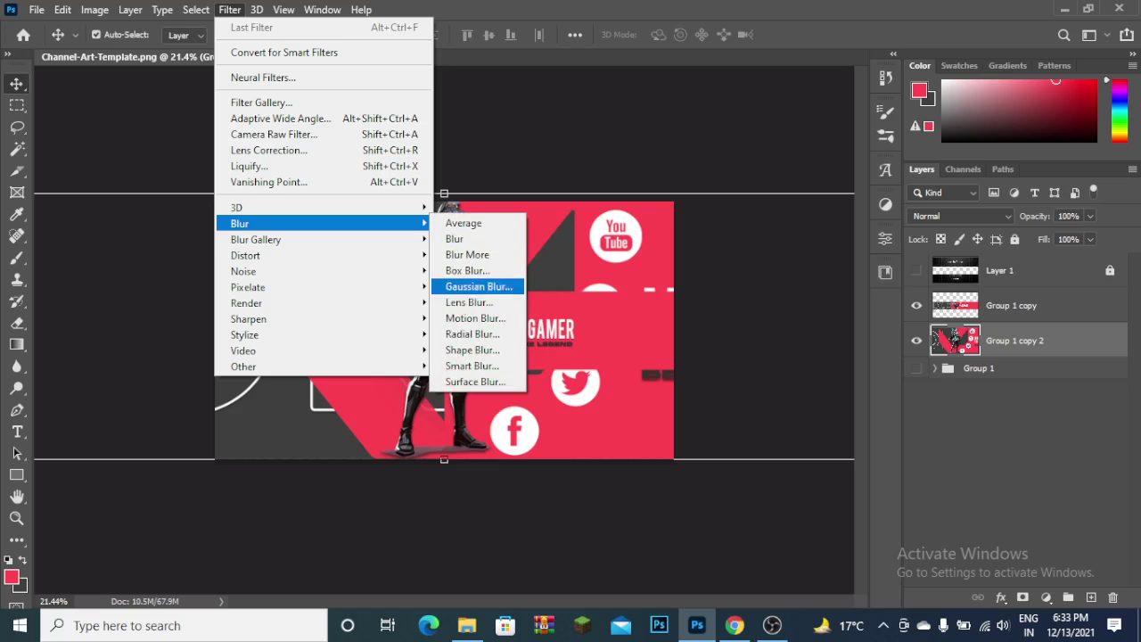
click(478, 287)
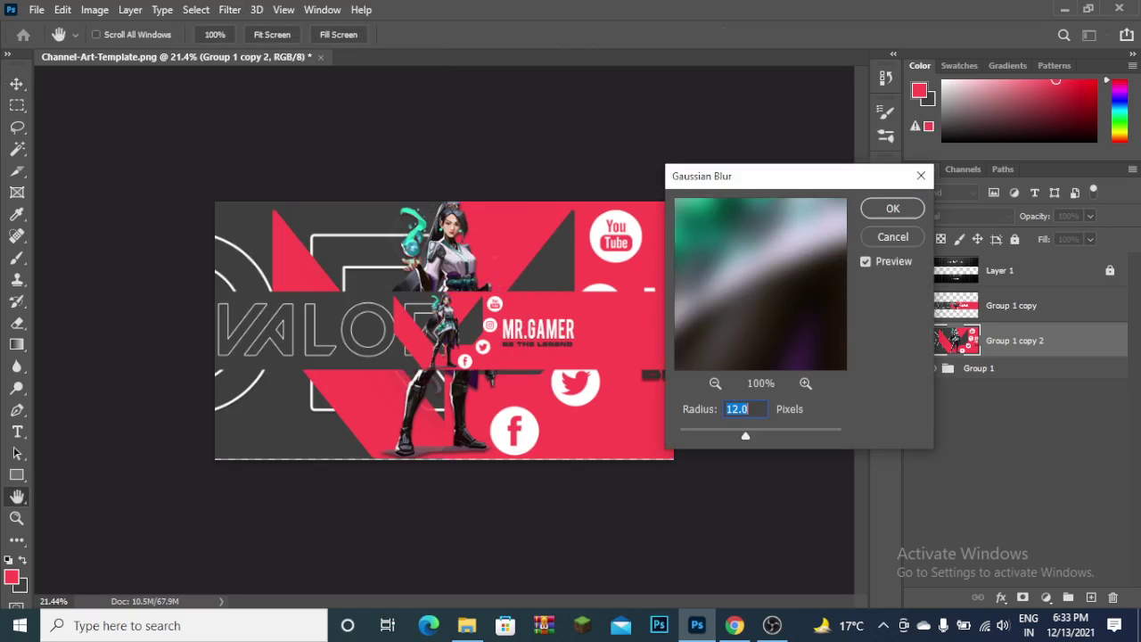
key(Return)
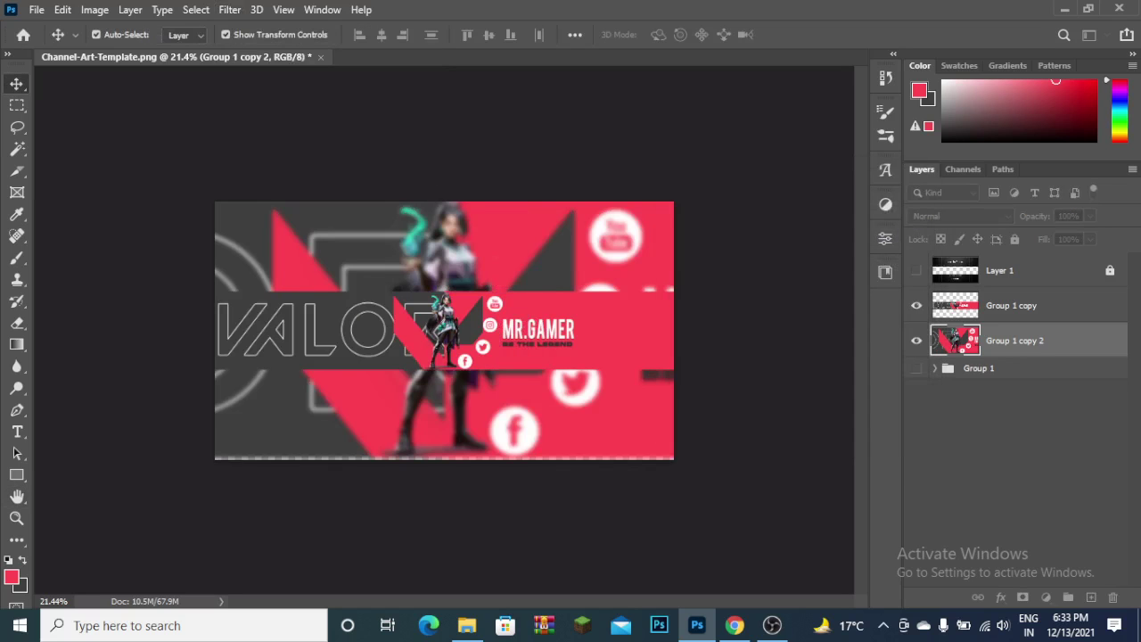
- Nudge the blurred background down and scale it to about 103.77%
drag(548, 375, 548, 379)
key(ctrl+t)
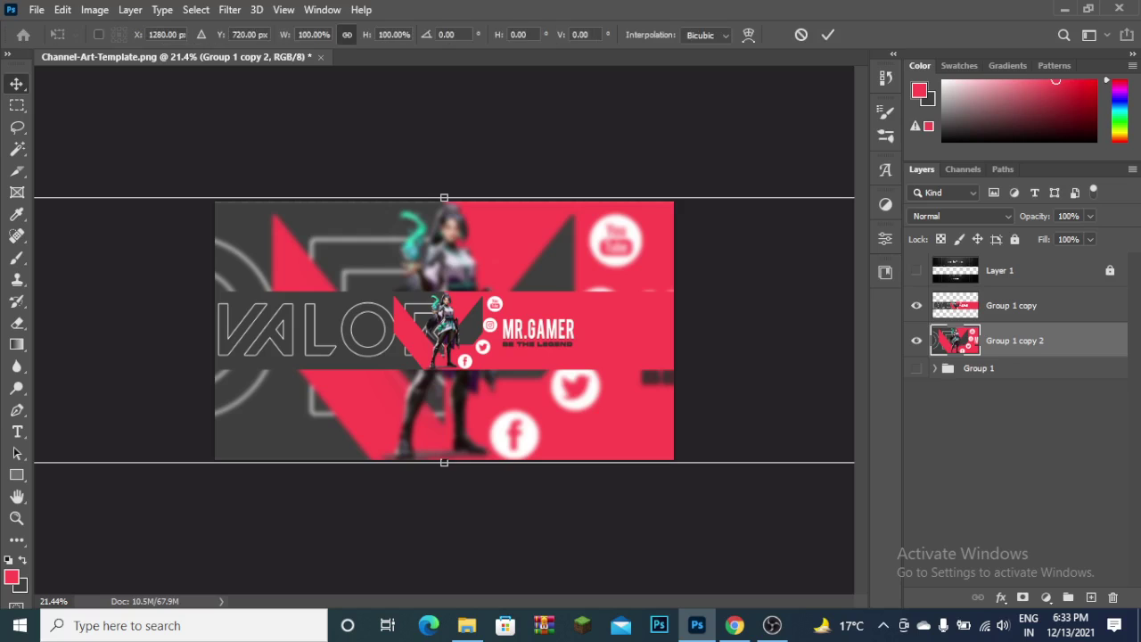
drag(444, 197, 444, 193)
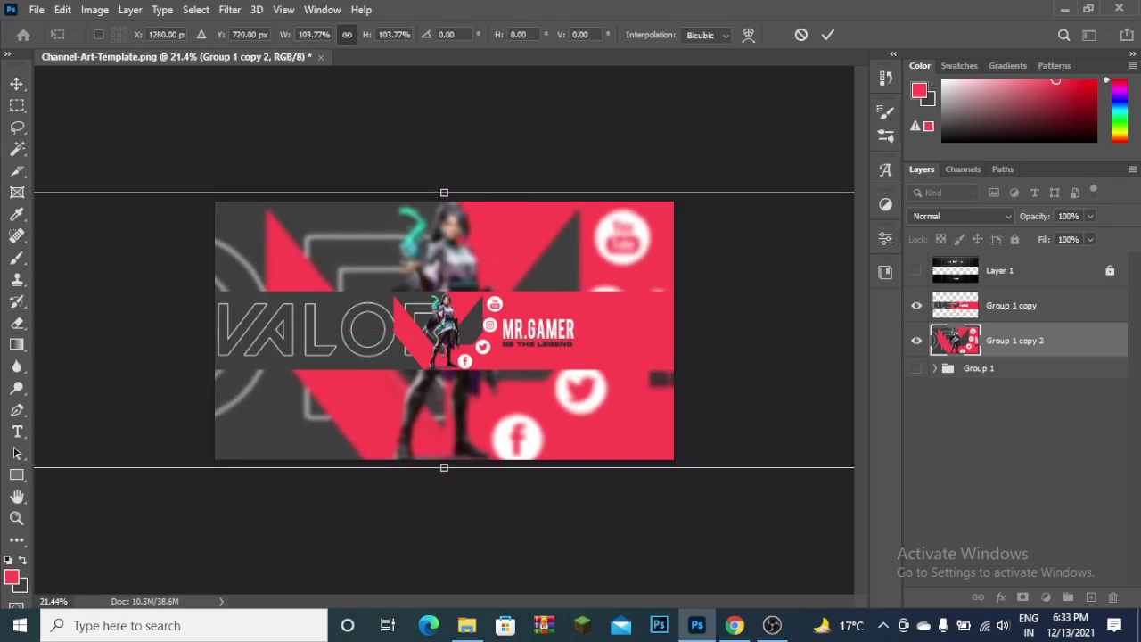
key(ctrl+z)
key(Return)
click(444, 304)
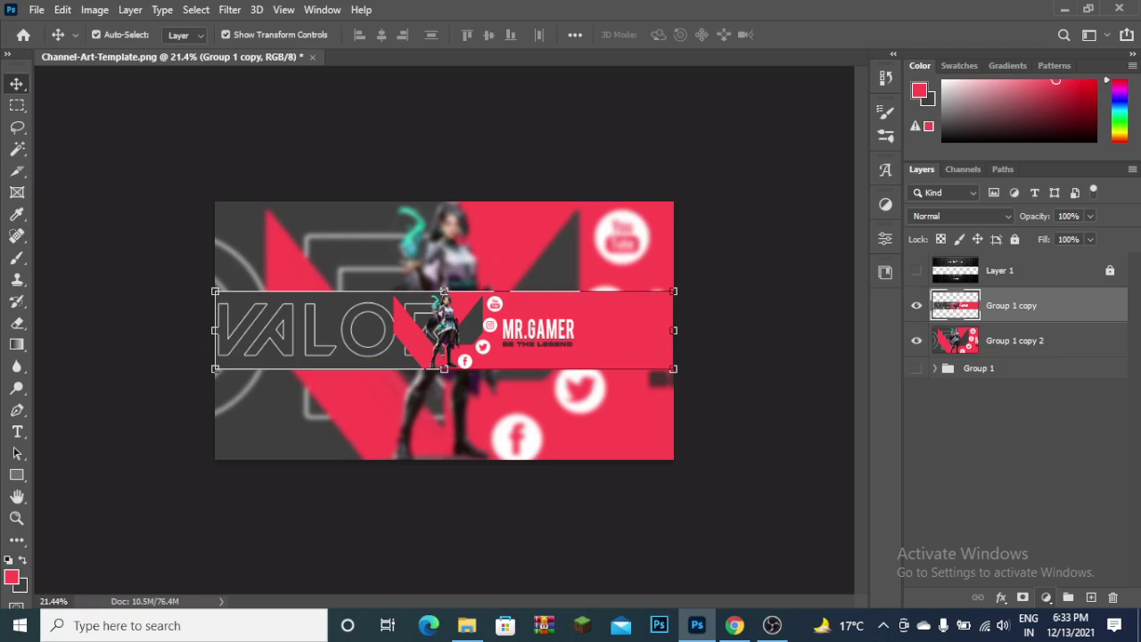
- Add a Hue/Saturation adjustment layer with Hue -2, Saturation +22, Lightness -3
click(1046, 597)
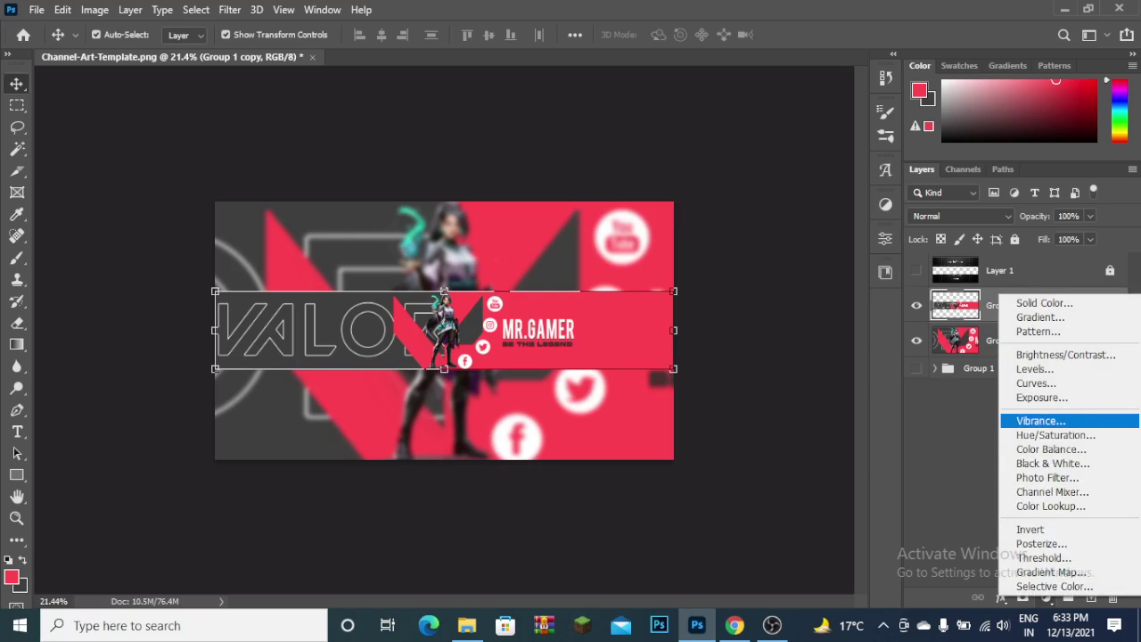
click(1040, 421)
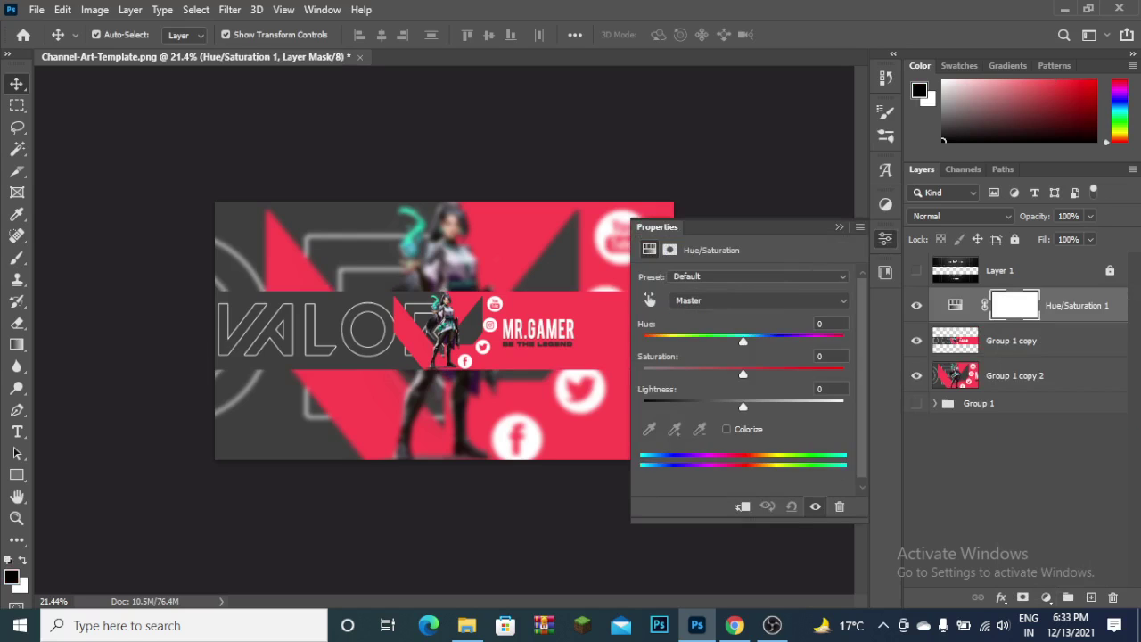
mouse_move(743, 342)
mouse_down()
mouse_move(784, 341)
mouse_move(740, 341)
mouse_move(765, 373)
mouse_up()
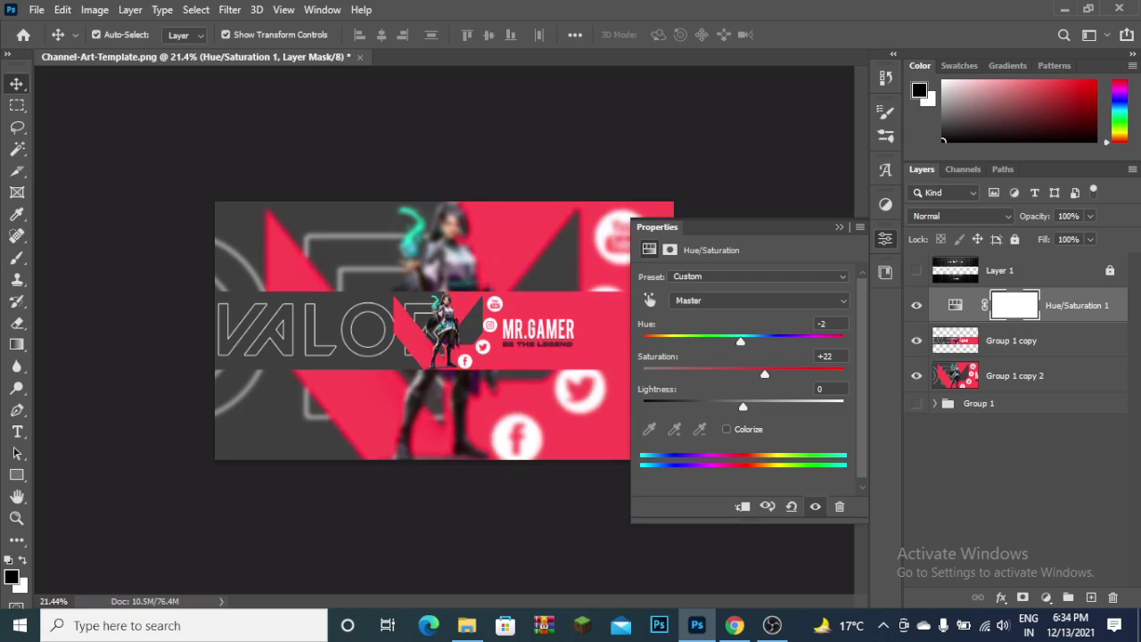
mouse_move(743, 406)
mouse_down()
mouse_move(757, 407)
mouse_move(741, 407)
mouse_up()
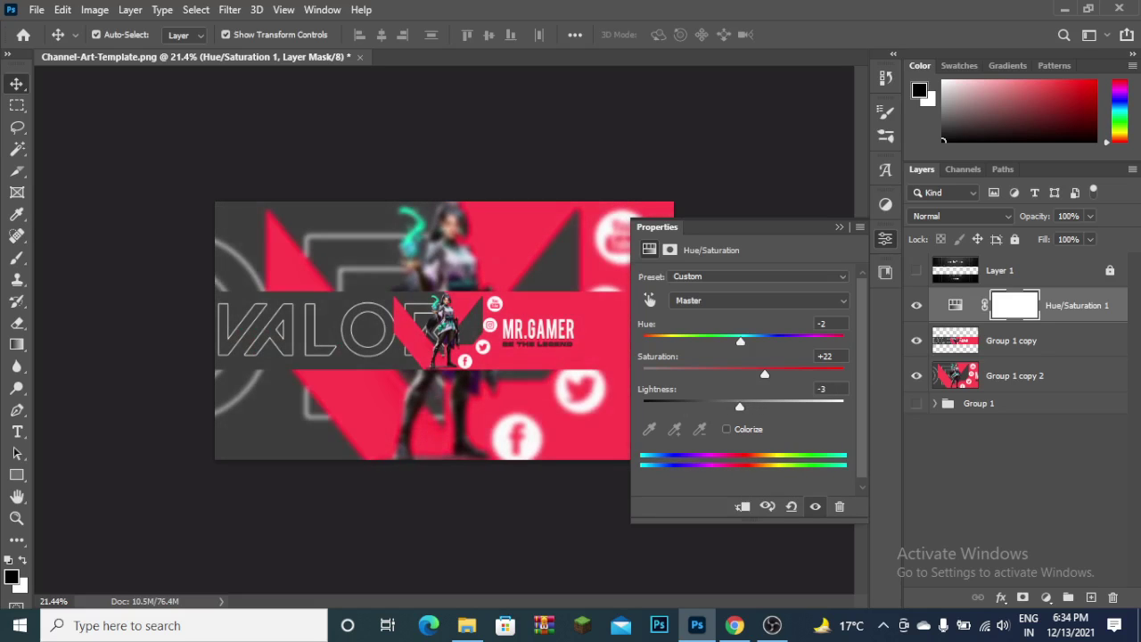
click(839, 227)
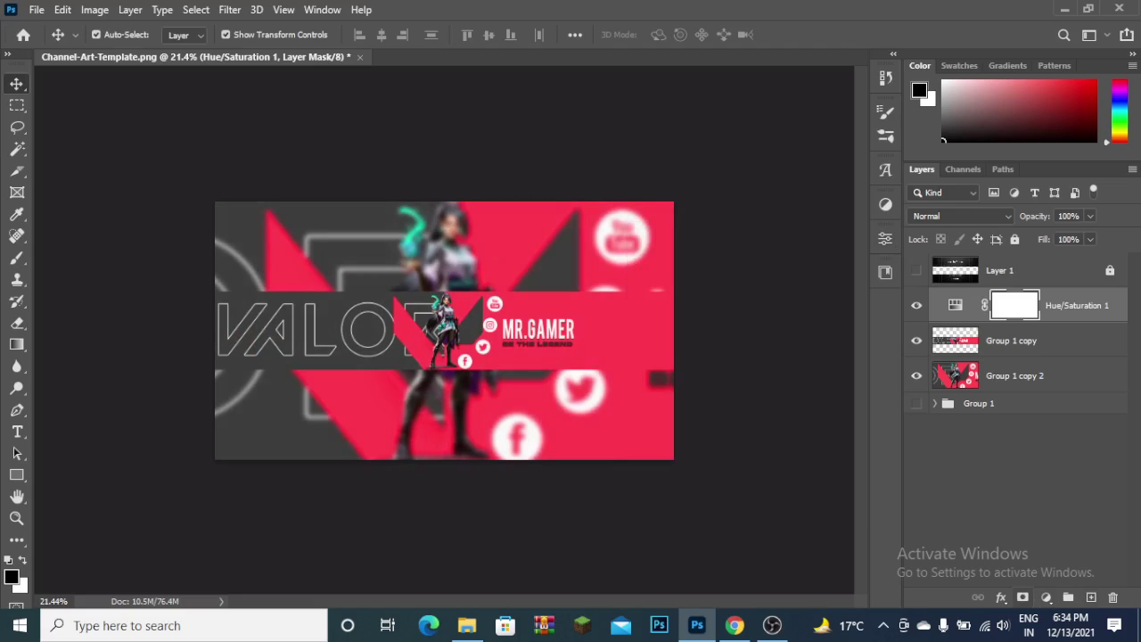
- Add a Brightness/Contrast adjustment layer with Brightness -4 and Contrast 36
click(1046, 598)
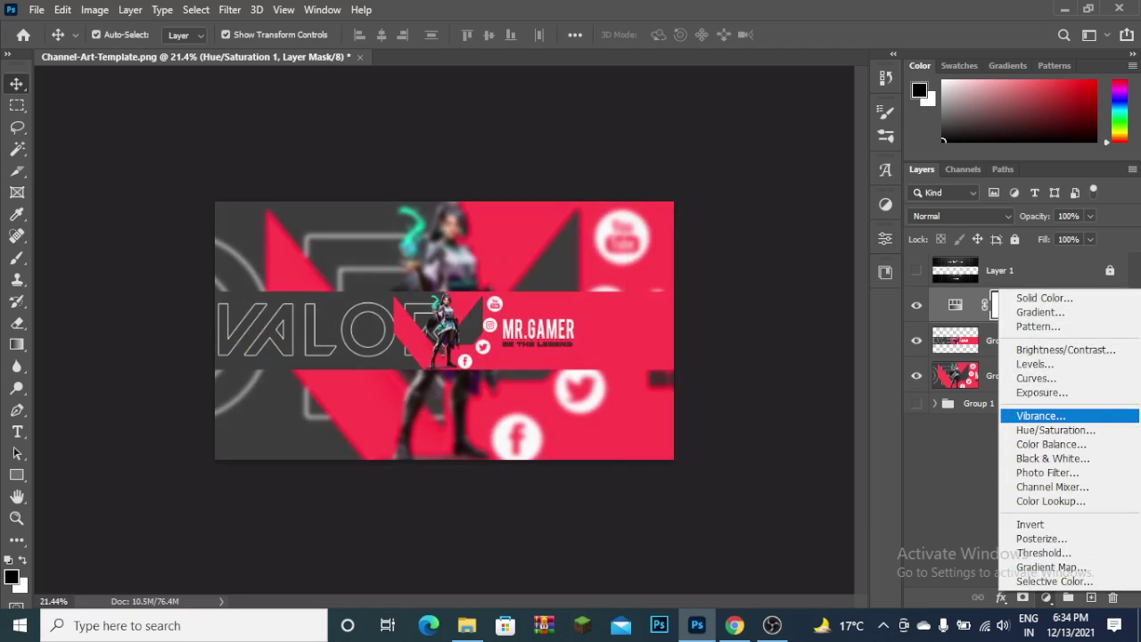
click(1066, 350)
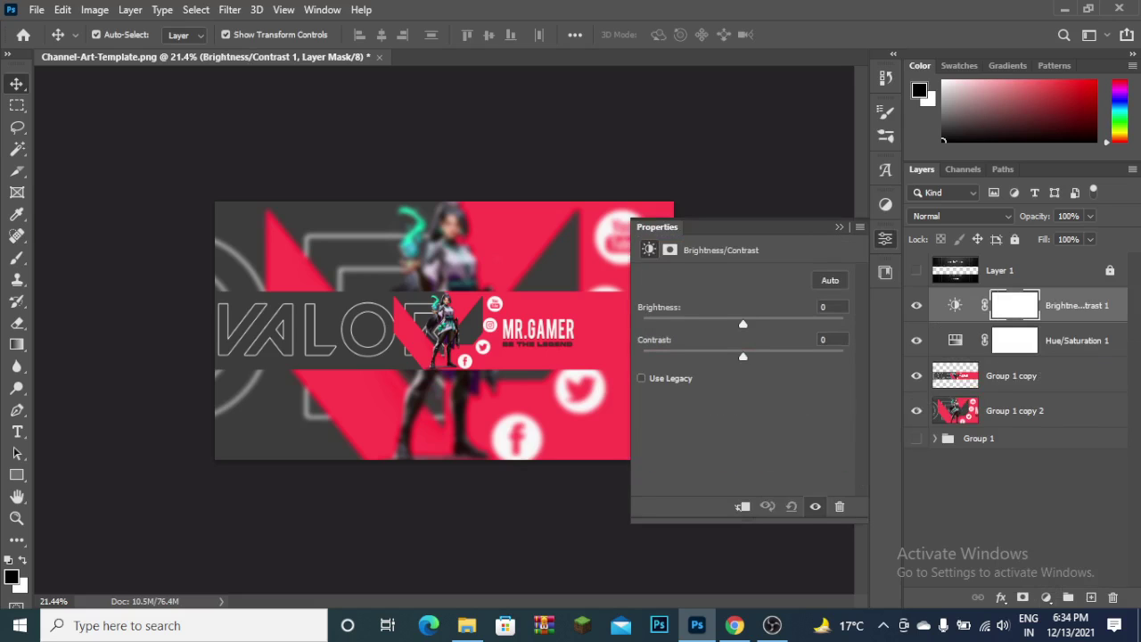
mouse_move(743, 324)
mouse_down()
mouse_move(725, 324)
mouse_move(754, 356)
mouse_move(775, 356)
mouse_up()
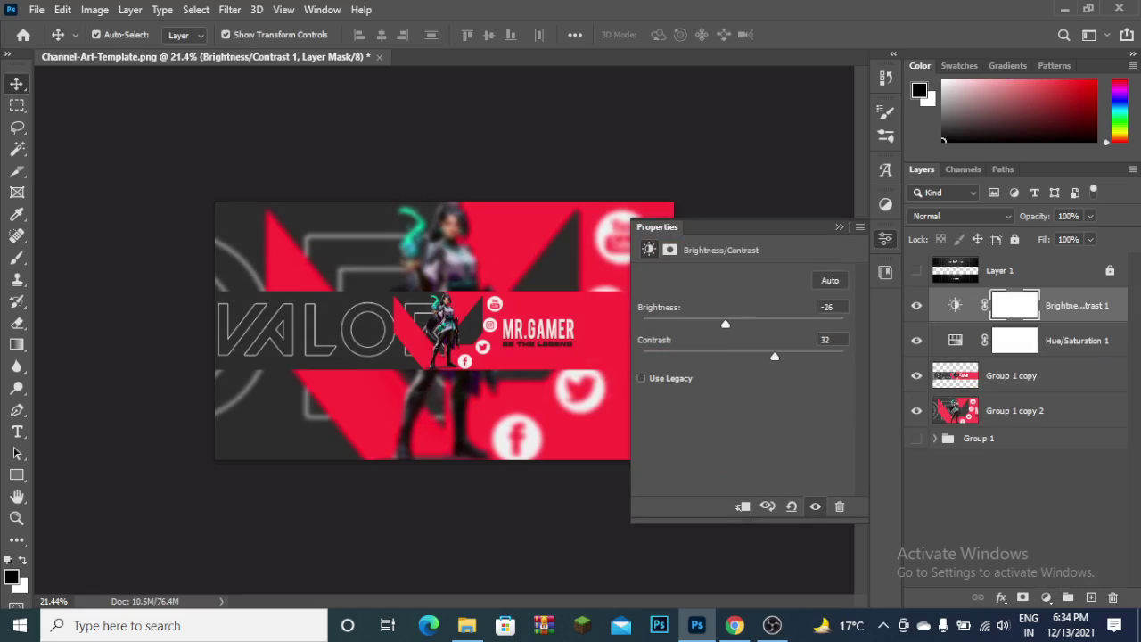
drag(725, 323, 779, 356)
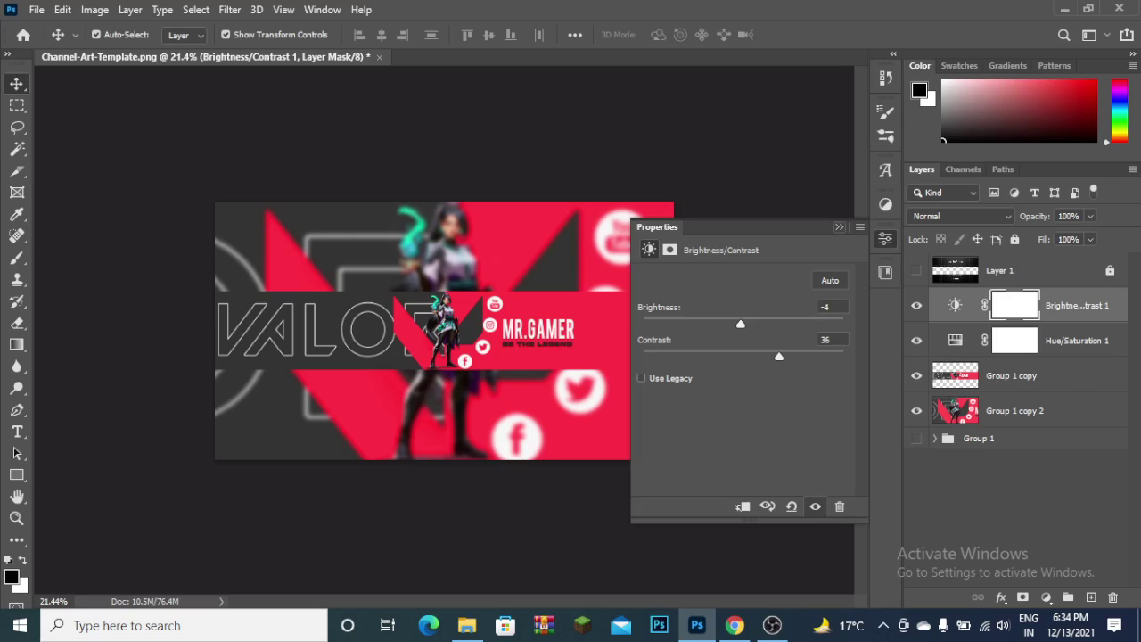
click(839, 226)
click(1046, 597)
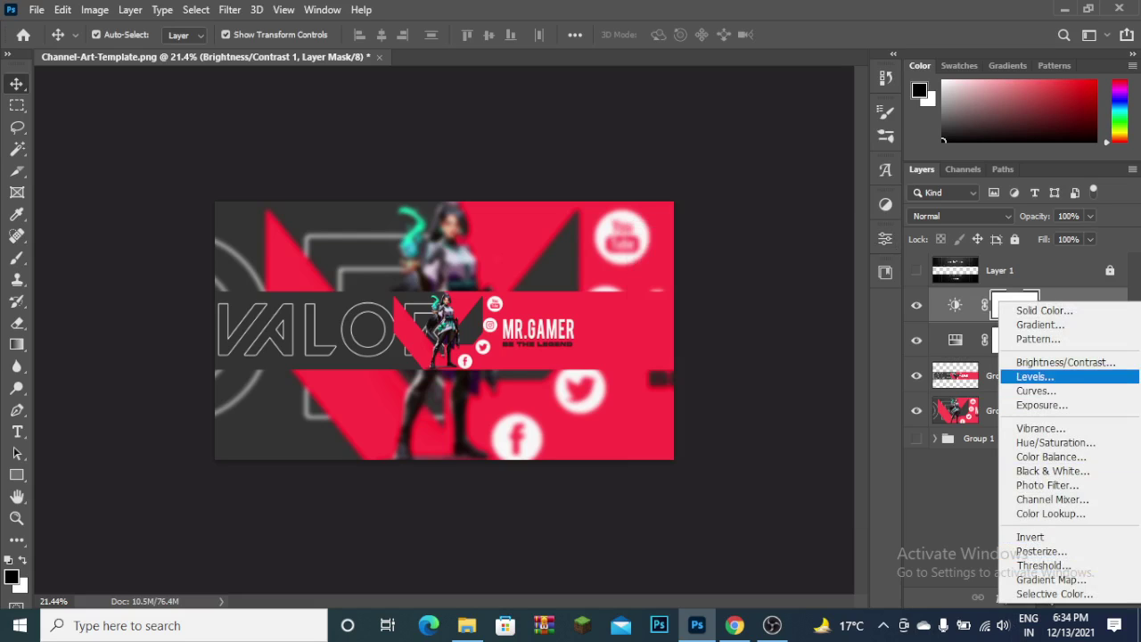
- Add a Levels adjustment with black point 12, white point 247, midtones 0.96
click(1034, 376)
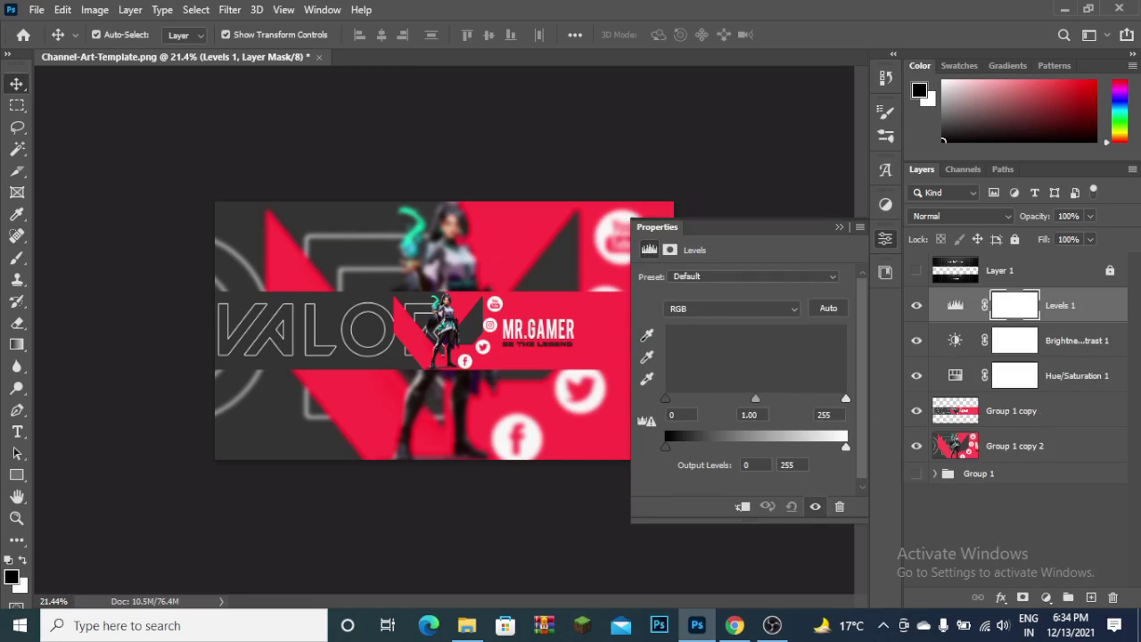
drag(756, 399, 756, 399)
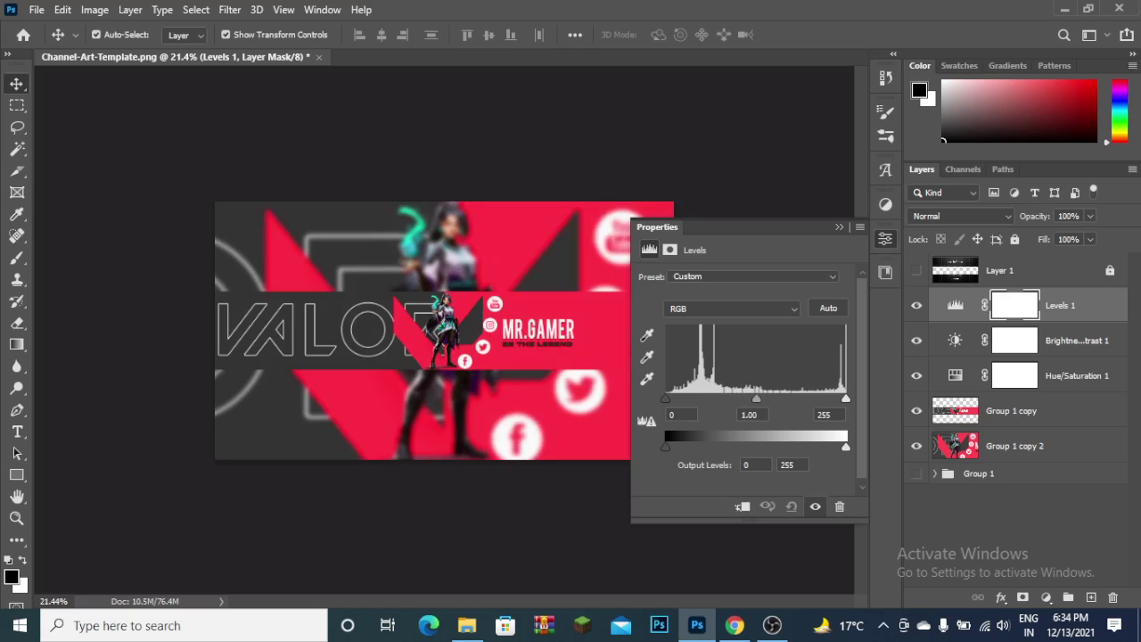
drag(665, 398, 673, 399)
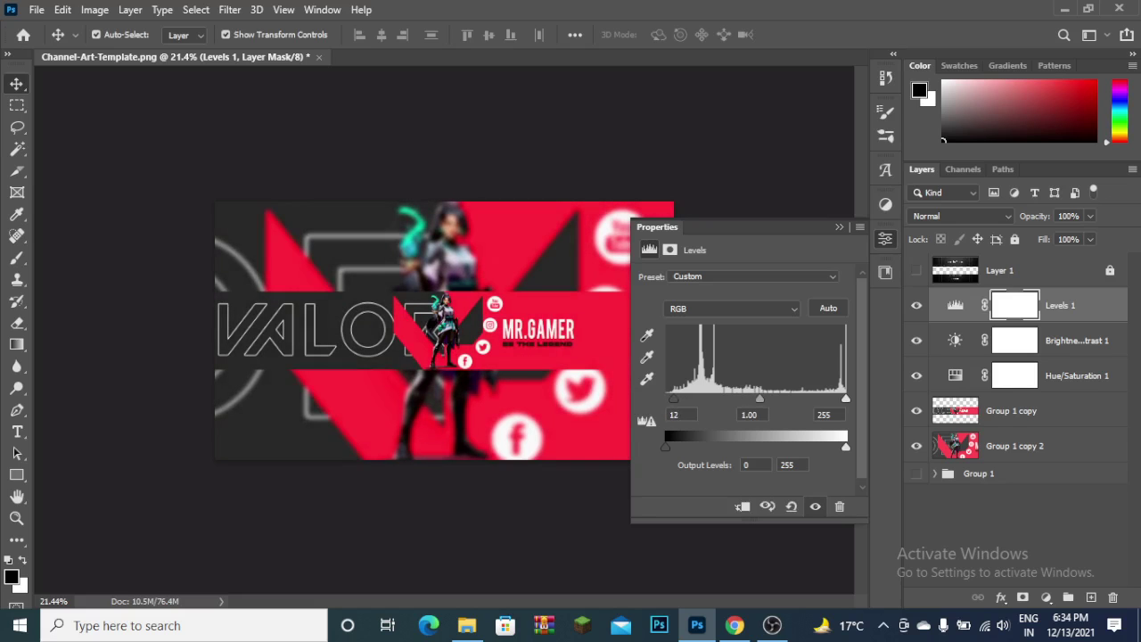
drag(845, 398, 840, 399)
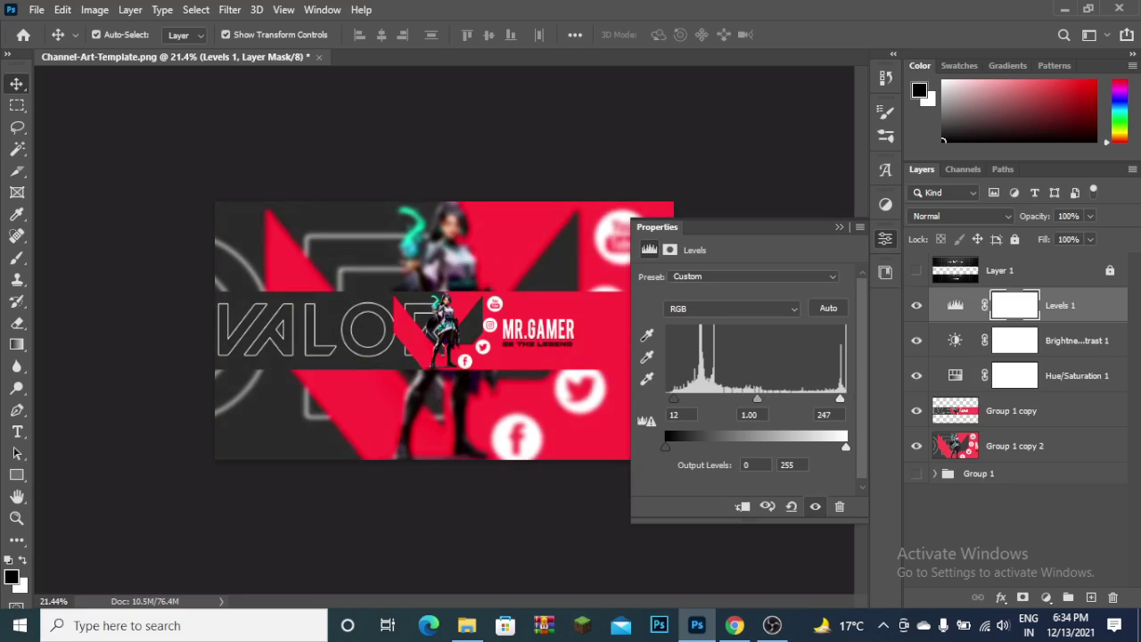
drag(757, 399, 759, 399)
click(839, 227)
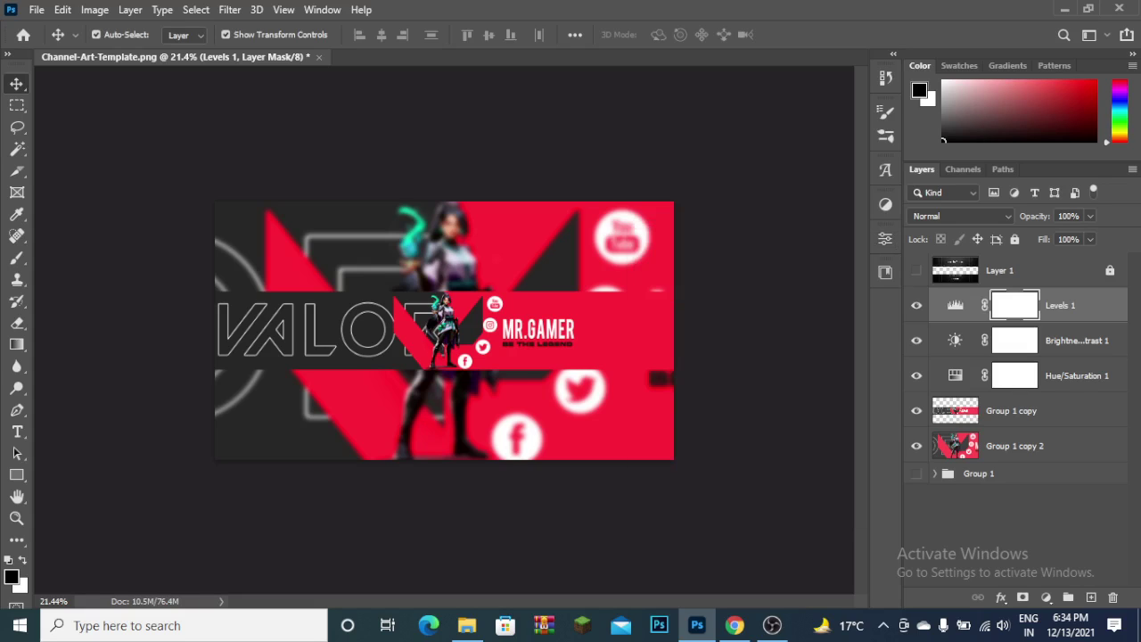
- Add a Curves adjustment with two points lifting the midtones and easing highlights
click(1046, 598)
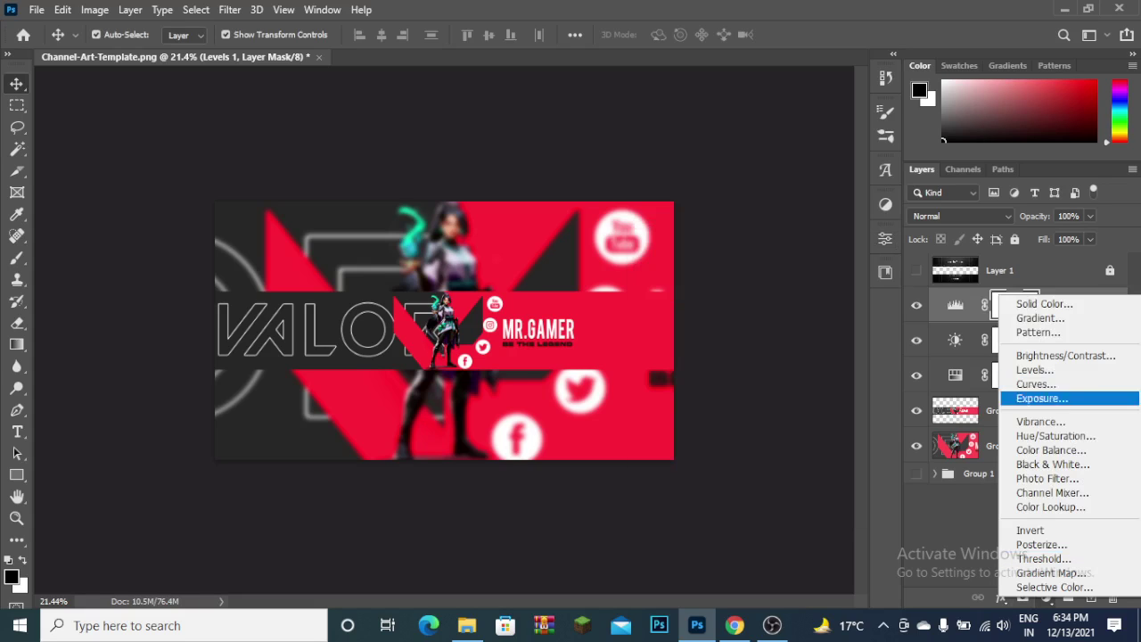
click(1036, 384)
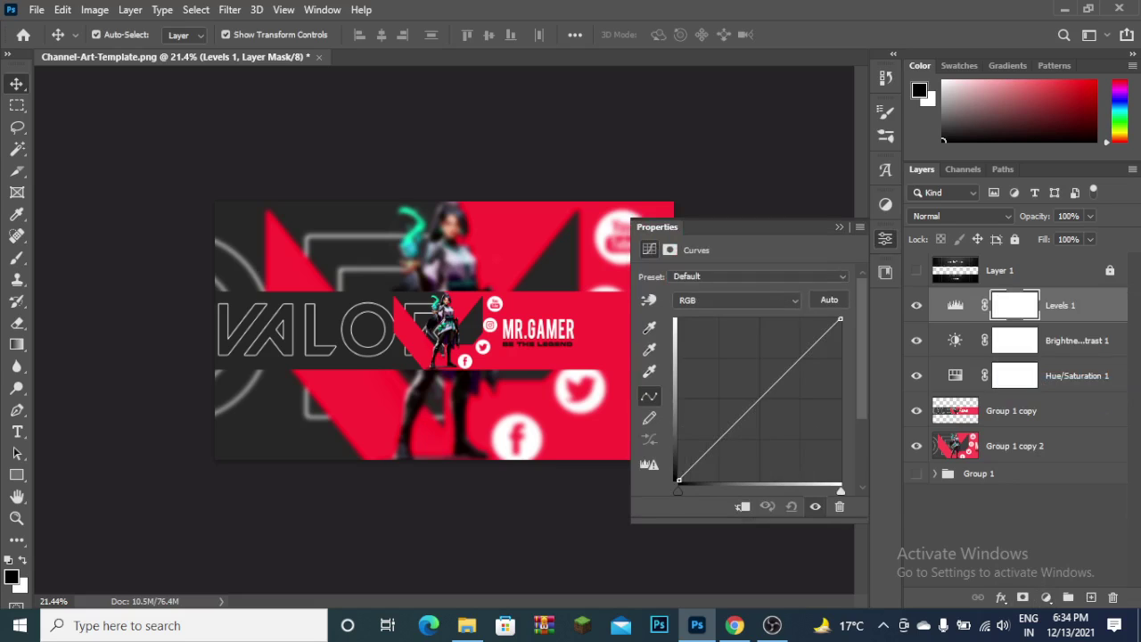
drag(723, 437, 722, 420)
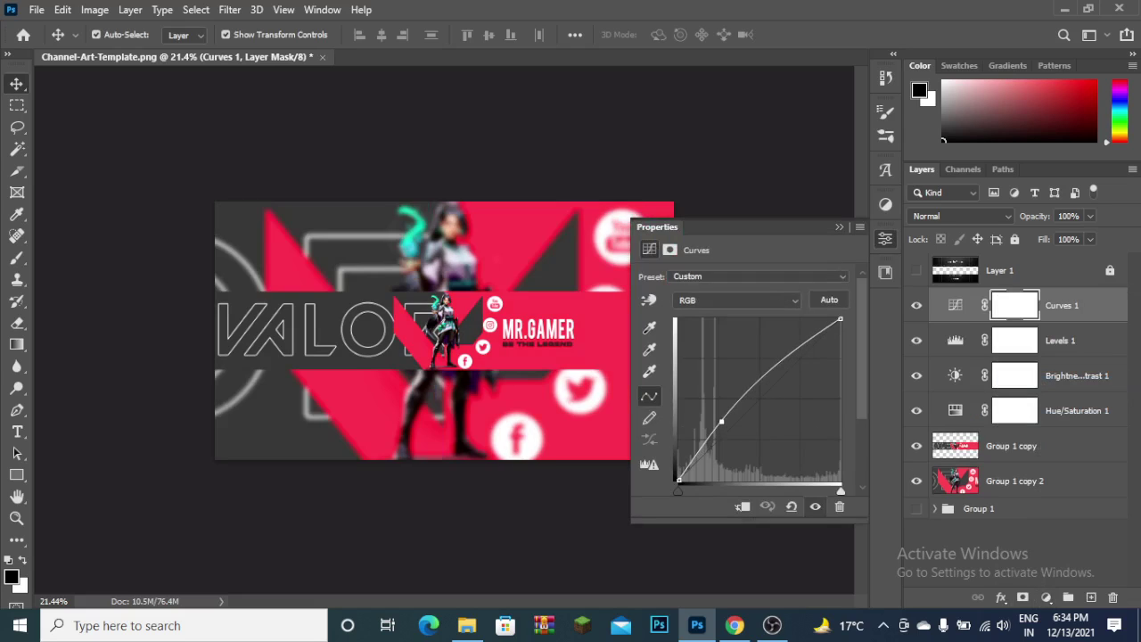
drag(764, 384, 769, 385)
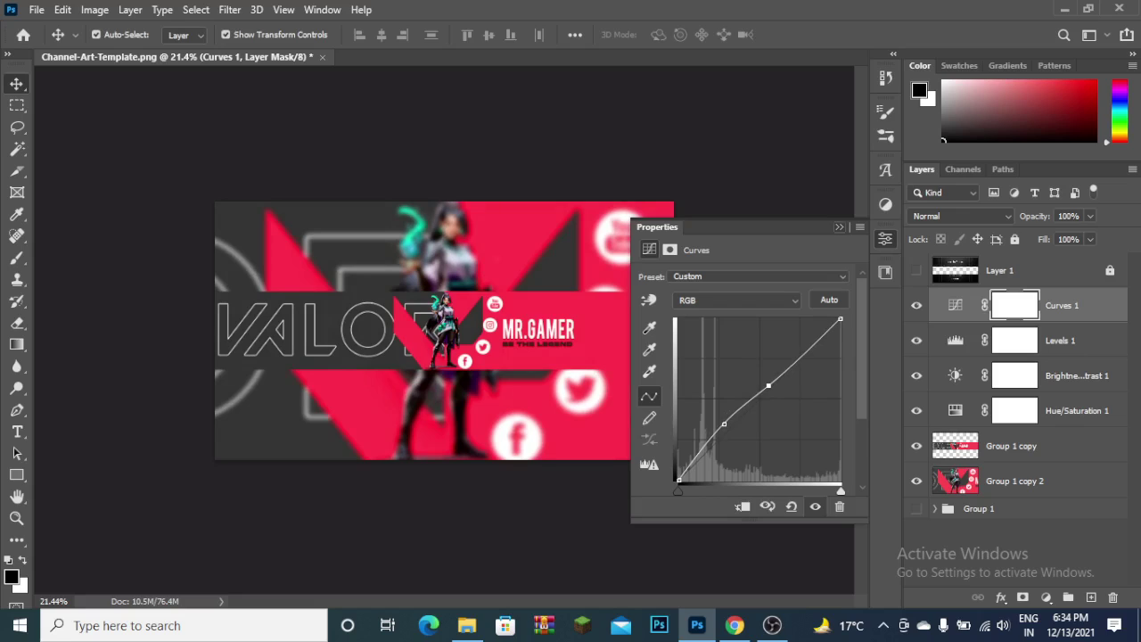
click(886, 238)
- Add an Exposure adjustment set to +0.22 exposure, -0.0167 offset, gamma 1.00
click(1047, 598)
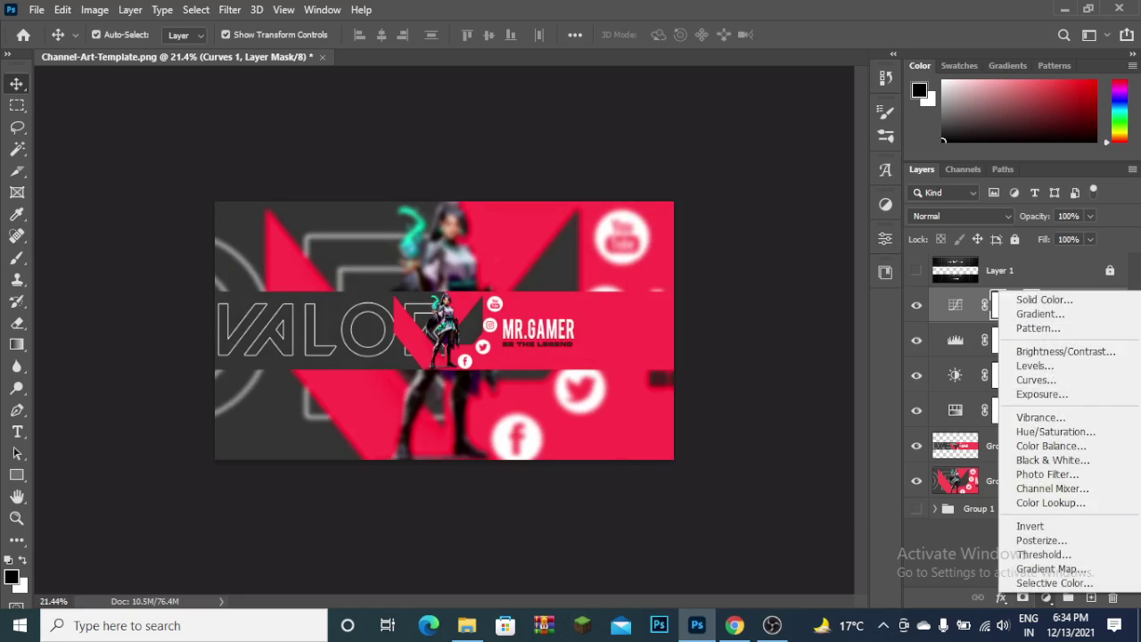
click(1042, 394)
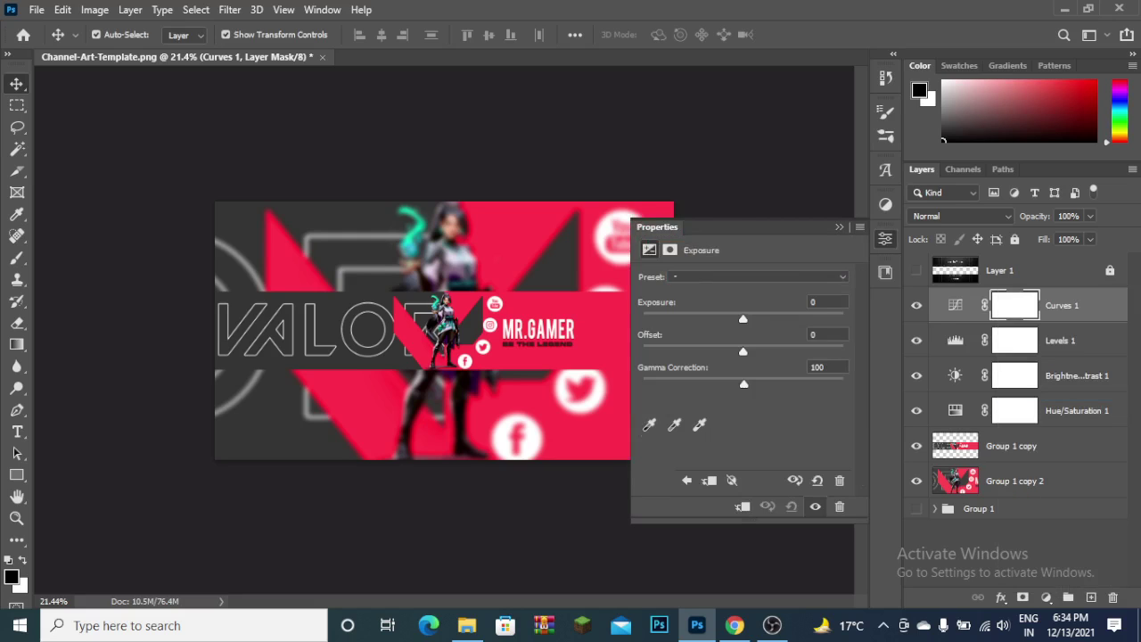
mouse_move(743, 318)
mouse_down()
mouse_move(753, 319)
mouse_move(738, 351)
mouse_up()
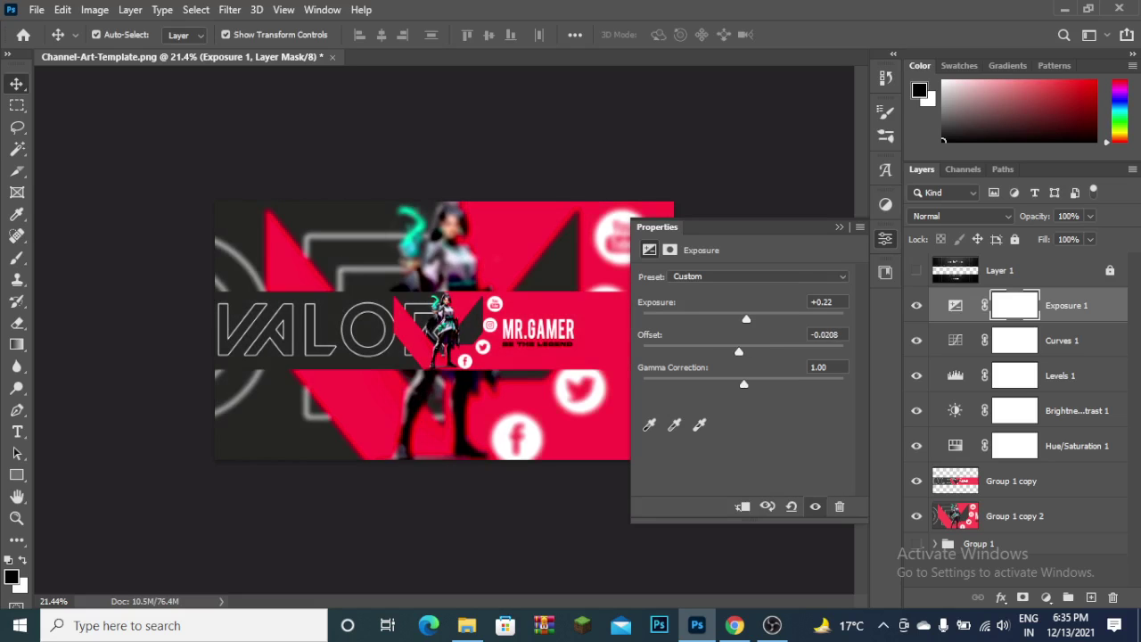
drag(739, 352, 746, 384)
mouse_move(746, 384)
mouse_down()
mouse_move(772, 383)
mouse_move(744, 383)
mouse_up()
click(885, 238)
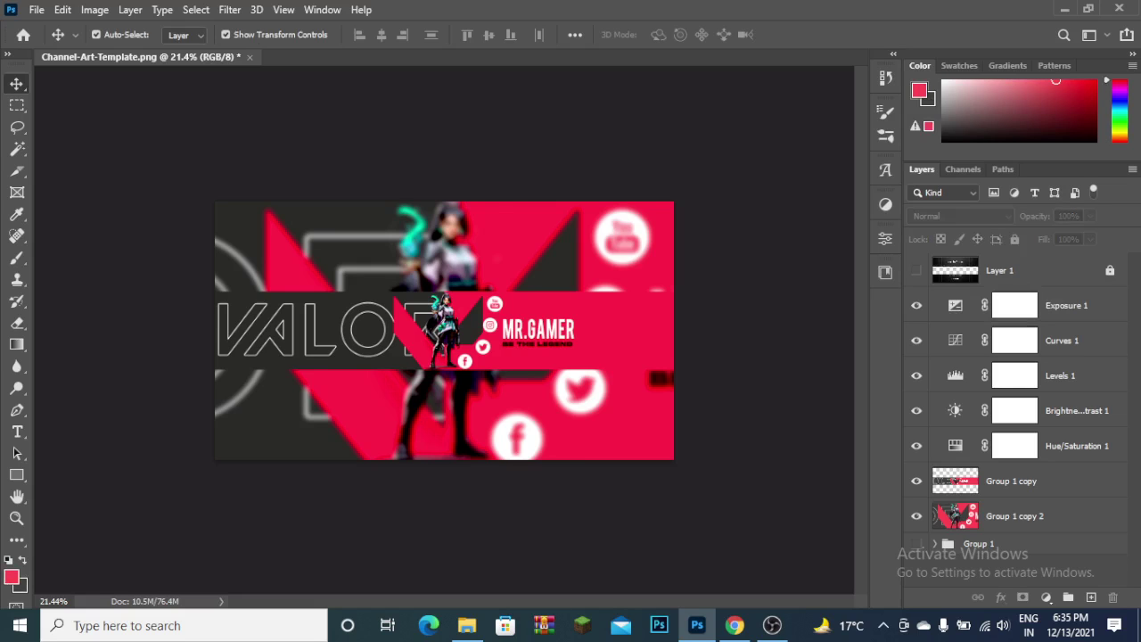
scroll(446, 330, up, 3)
scroll(446, 330, up, 1)
scroll(446, 330, up, 2)
scroll(446, 330, up, 3)
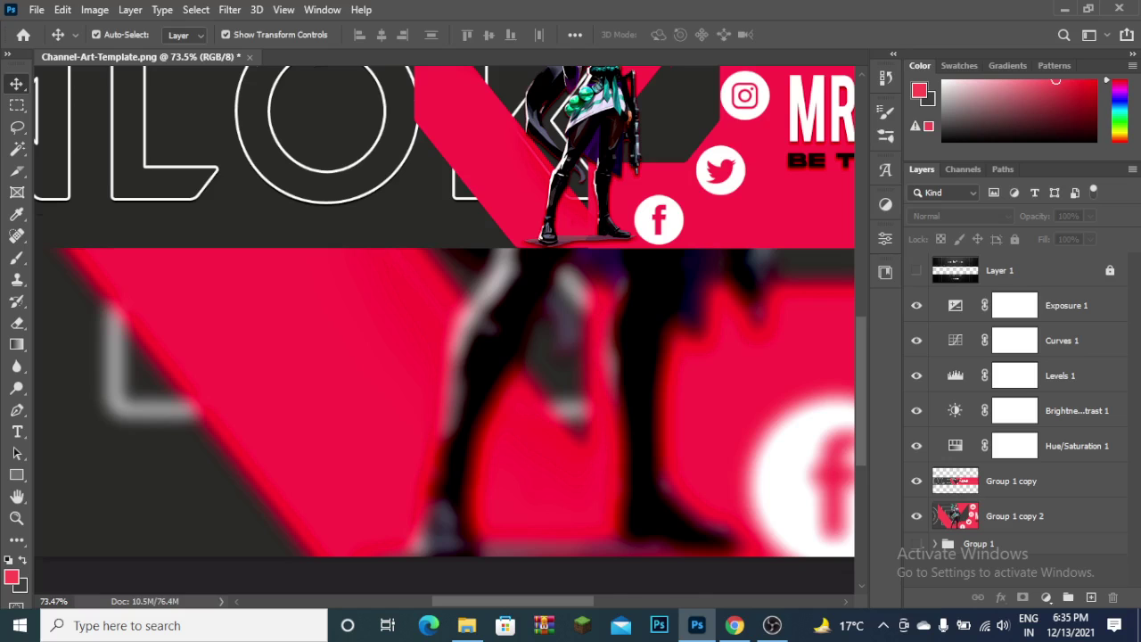
scroll(446, 330, up, 2)
scroll(446, 330, up, 2)
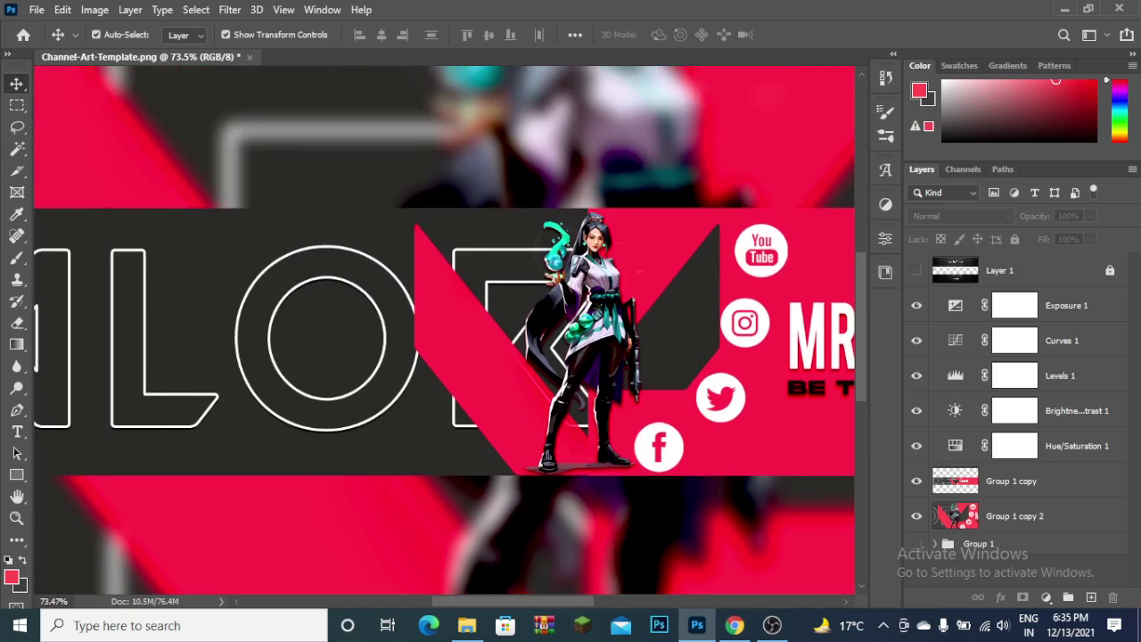
scroll(446, 330, right, 1)
scroll(446, 330, left, 4)
scroll(446, 330, left, 2)
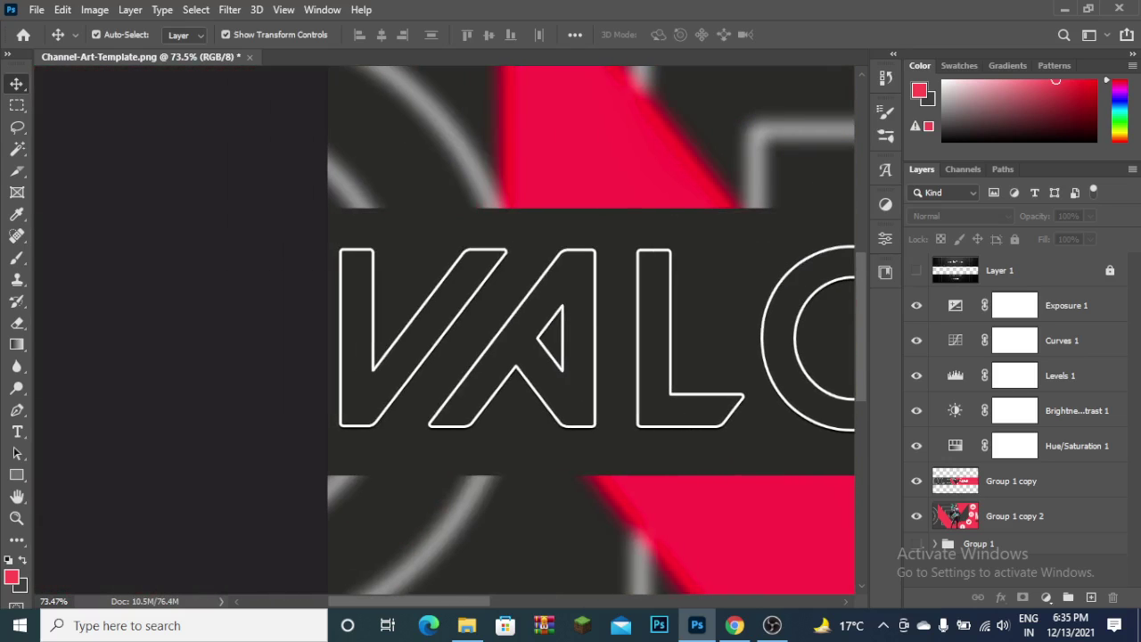
scroll(446, 330, right, 1)
scroll(446, 330, right, 1)
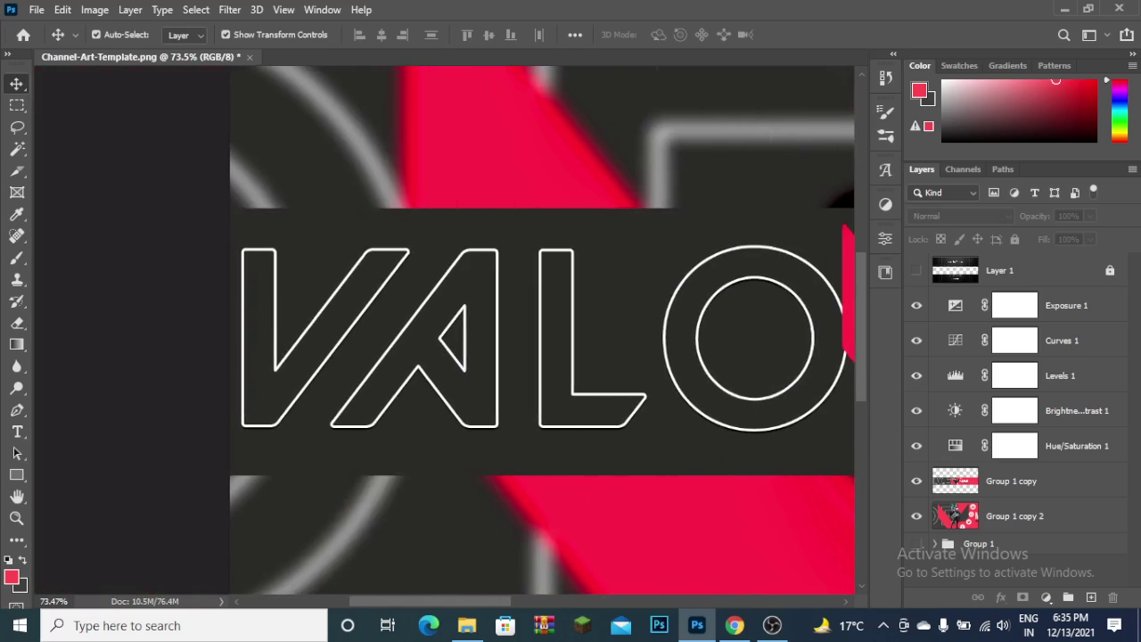
scroll(446, 330, right, 2)
scroll(446, 330, right, 2)
scroll(446, 330, right, 2)
scroll(445, 330, right, 2)
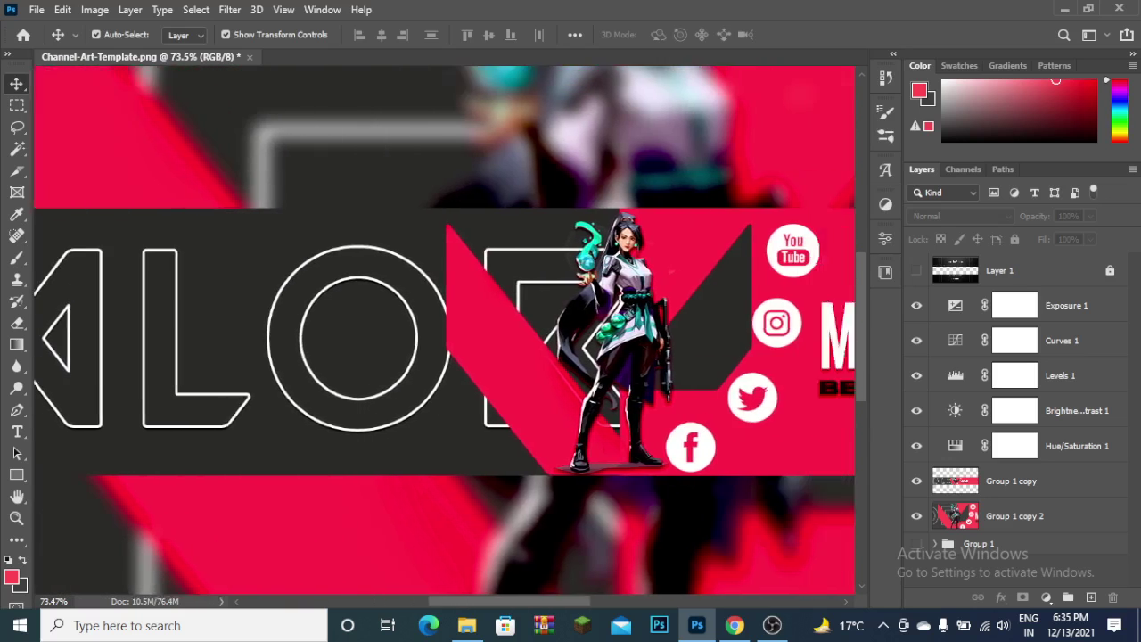
scroll(446, 330, right, 2)
scroll(446, 330, right, 2)
scroll(446, 330, right, 1)
scroll(446, 330, right, 2)
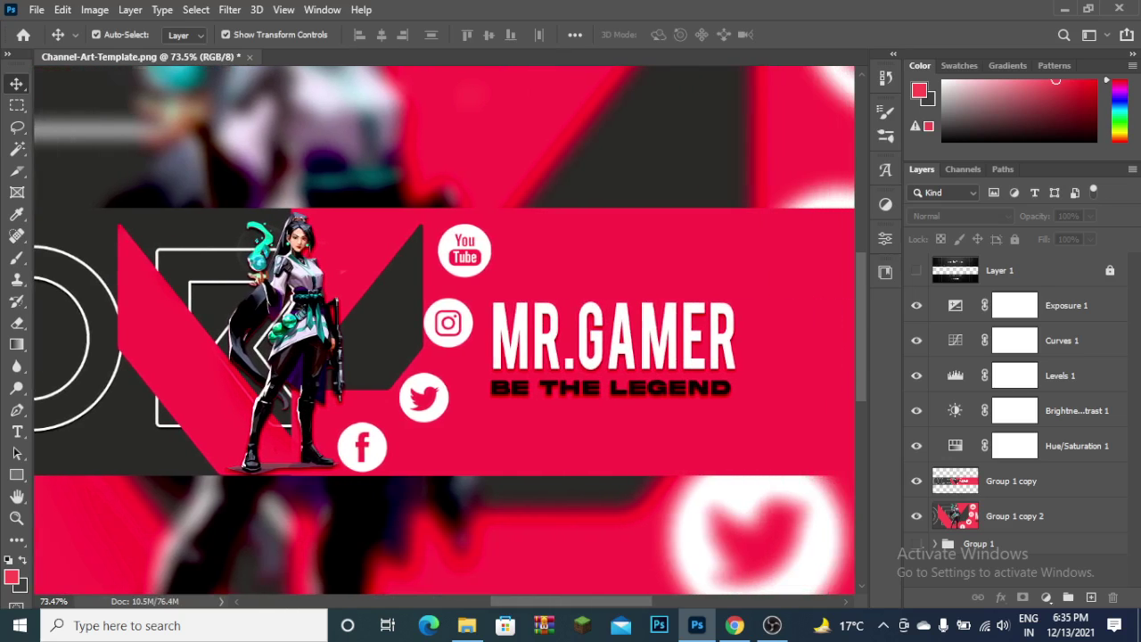
scroll(446, 330, right, 3)
scroll(446, 330, right, 1)
scroll(446, 330, right, 1)
scroll(446, 330, right, 1)
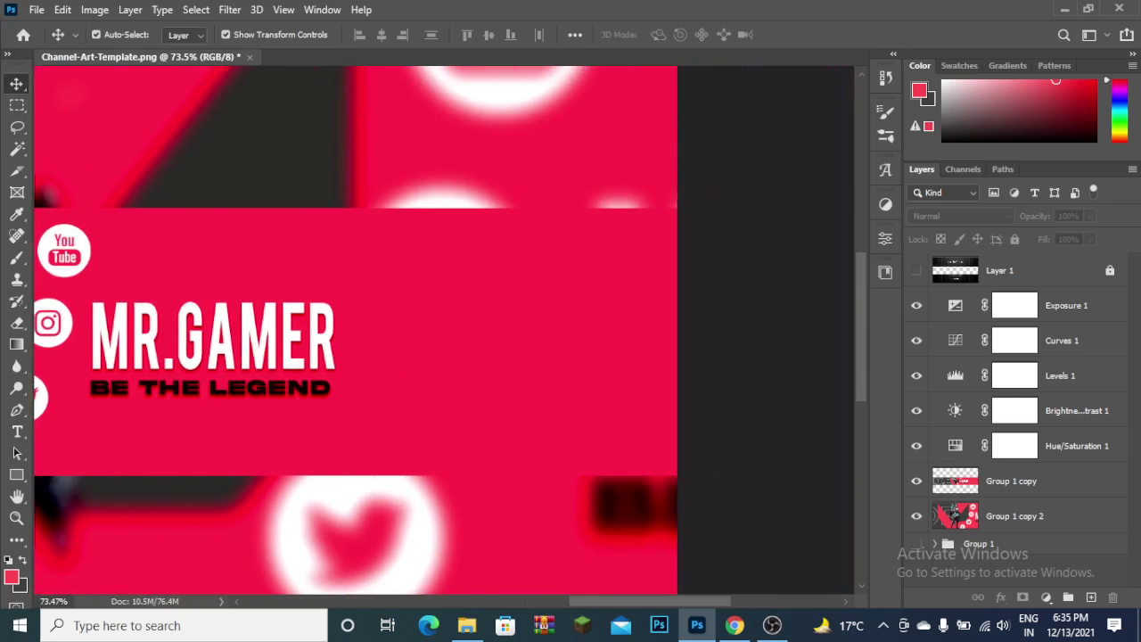
scroll(446, 330, right, 1)
scroll(446, 330, right, 1)
scroll(446, 330, left, 4)
scroll(446, 329, left, 4)
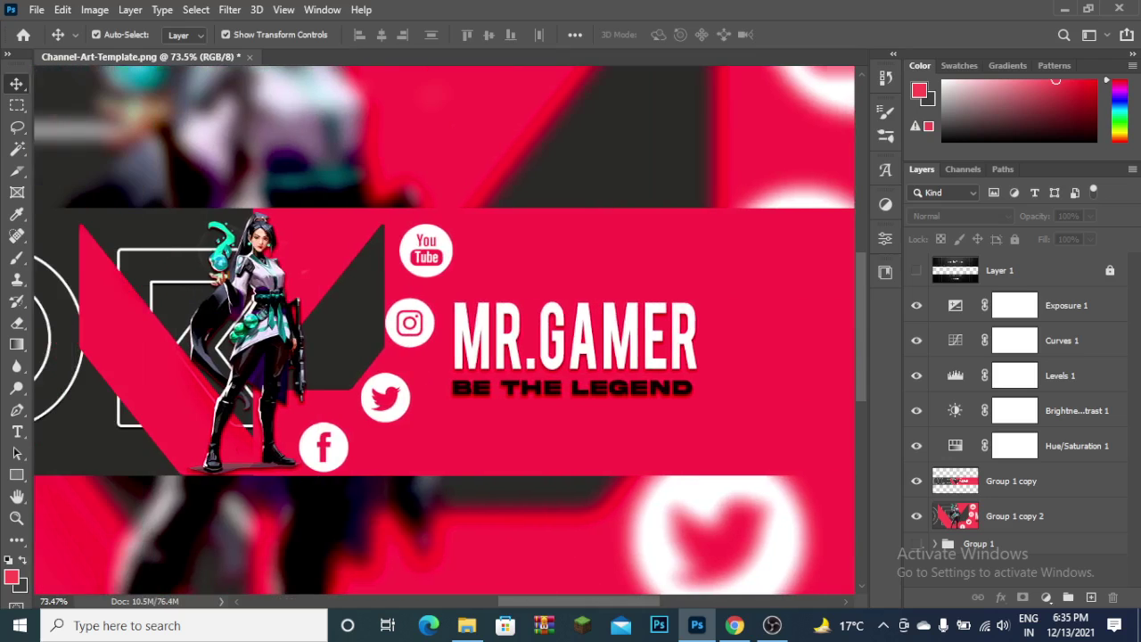
scroll(446, 330, left, 2)
scroll(446, 330, right, 1)
scroll(446, 330, right, 3)
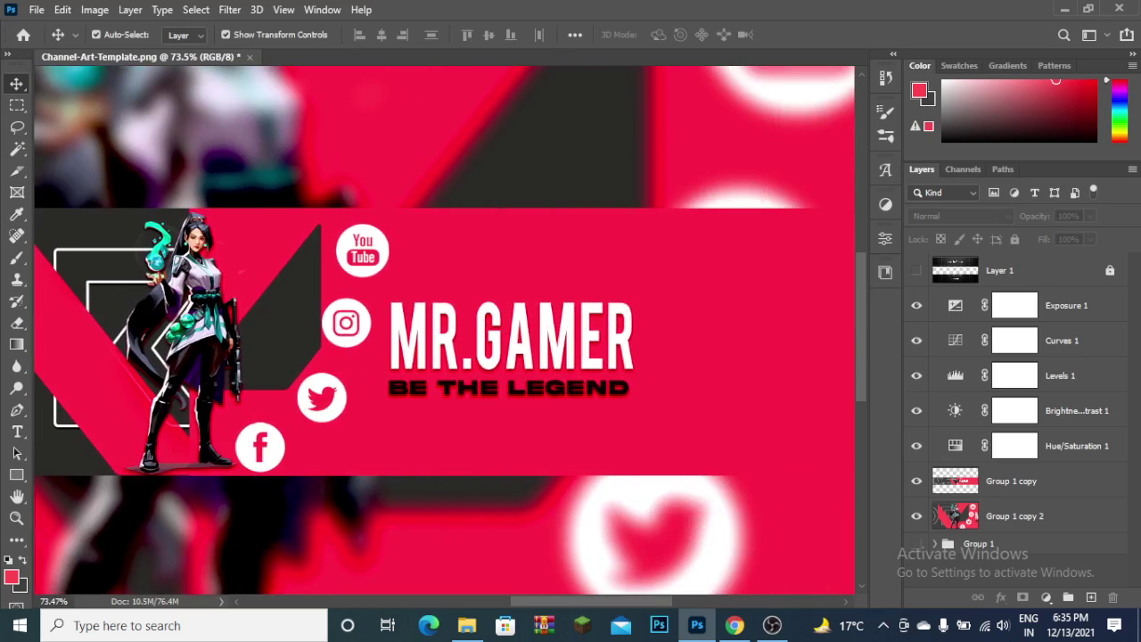
scroll(446, 330, up, 1)
scroll(499, 386, up, 3)
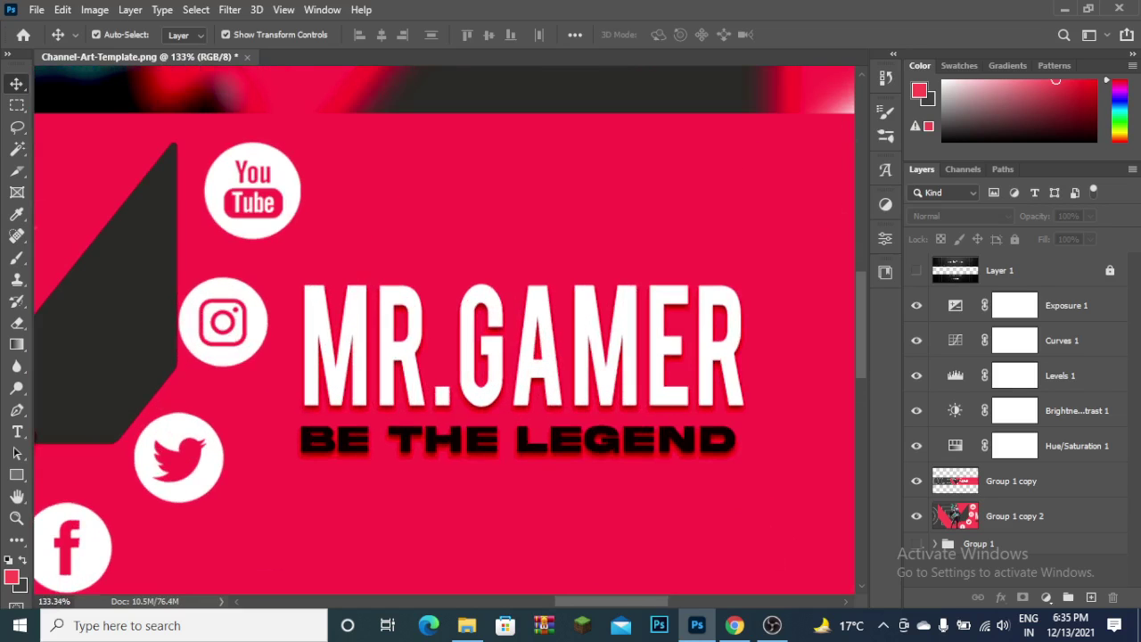
scroll(482, 377, up, 1)
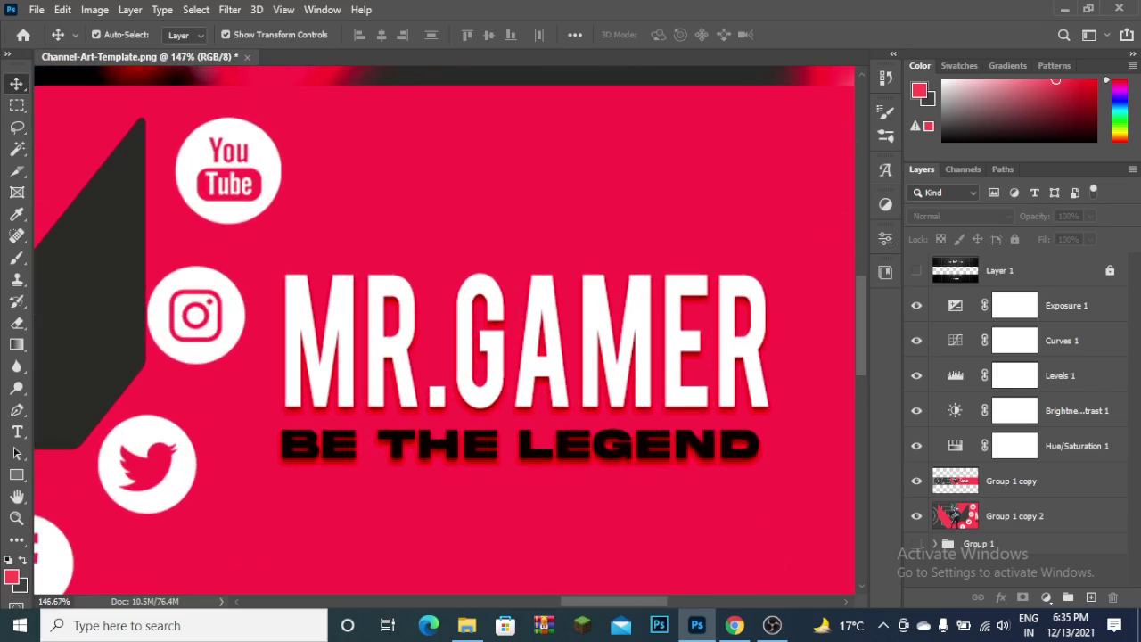
scroll(445, 330, left, 3)
scroll(445, 330, left, 3)
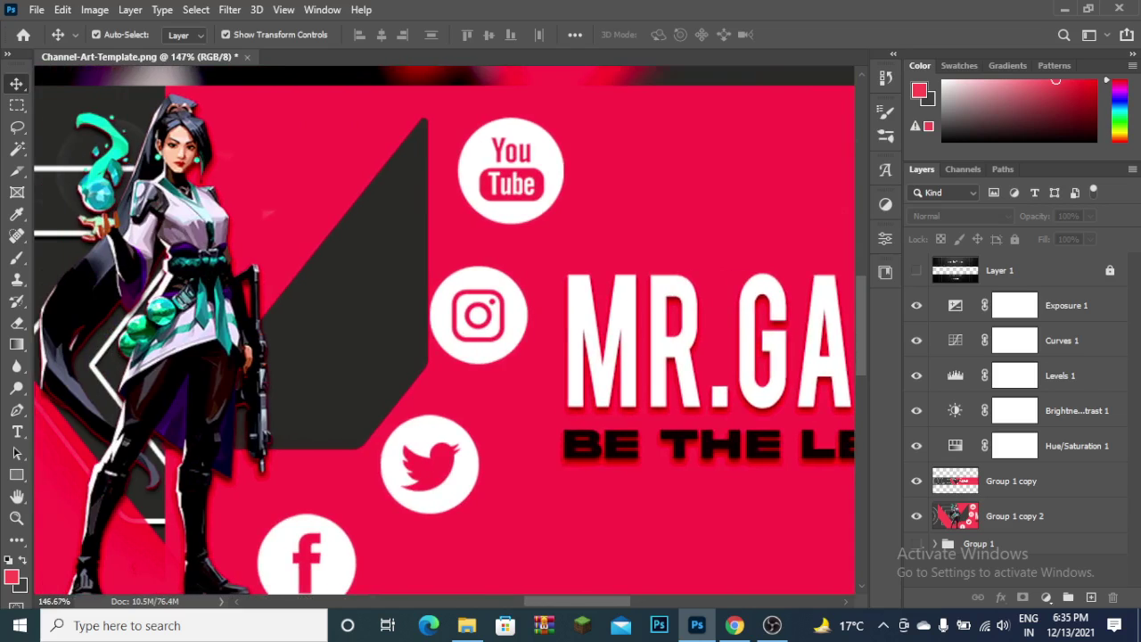
scroll(446, 330, left, 3)
scroll(444, 330, left, 1)
scroll(444, 330, left, 3)
scroll(444, 330, left, 2)
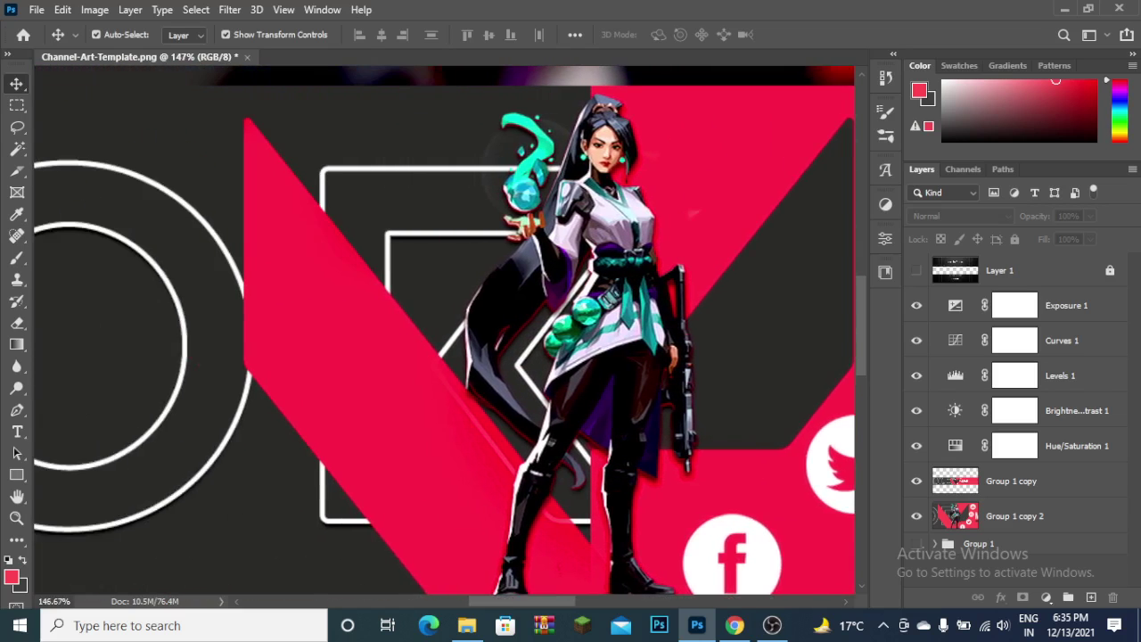
scroll(444, 330, left, 5)
scroll(444, 329, left, 1)
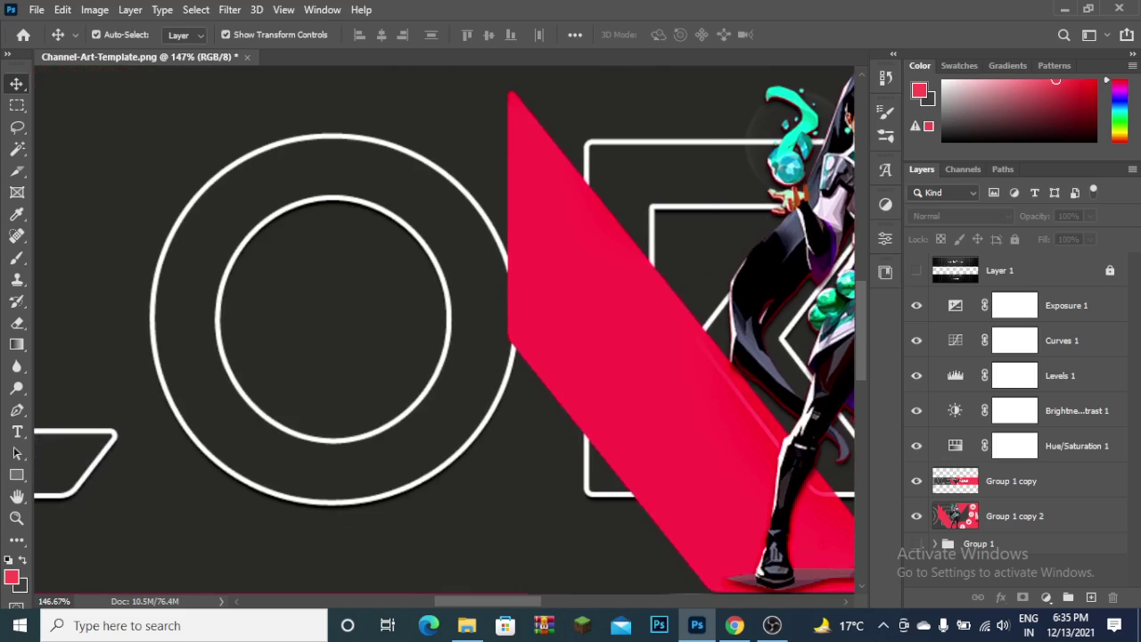
scroll(444, 330, down, 1)
scroll(444, 330, down, 2)
scroll(445, 330, down, 2)
scroll(444, 330, down, 2)
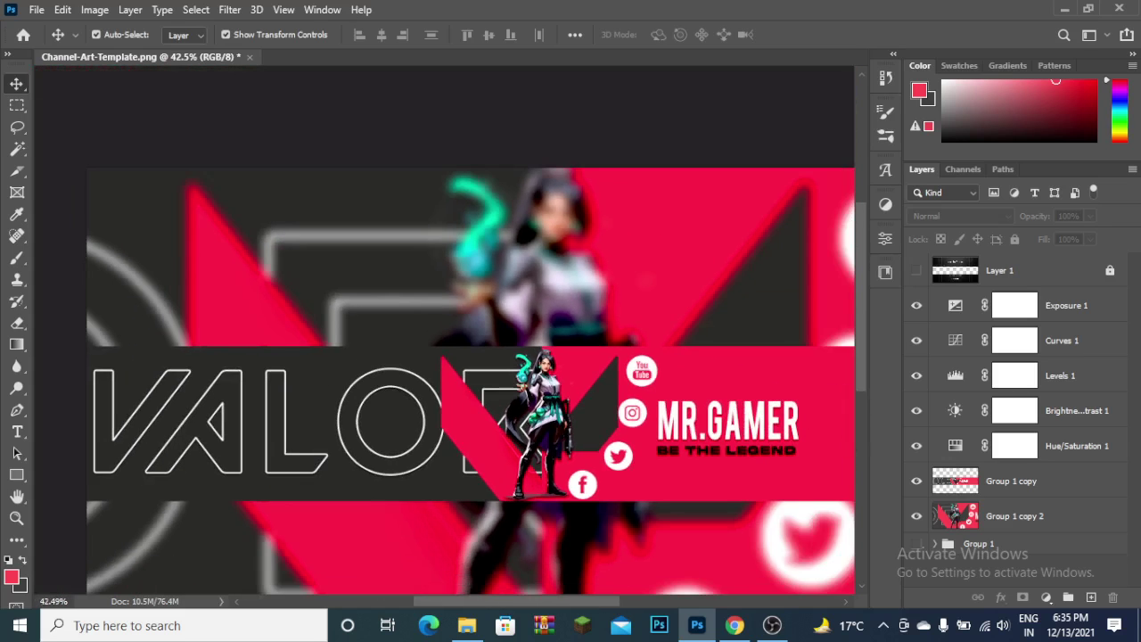
scroll(444, 330, down, 2)
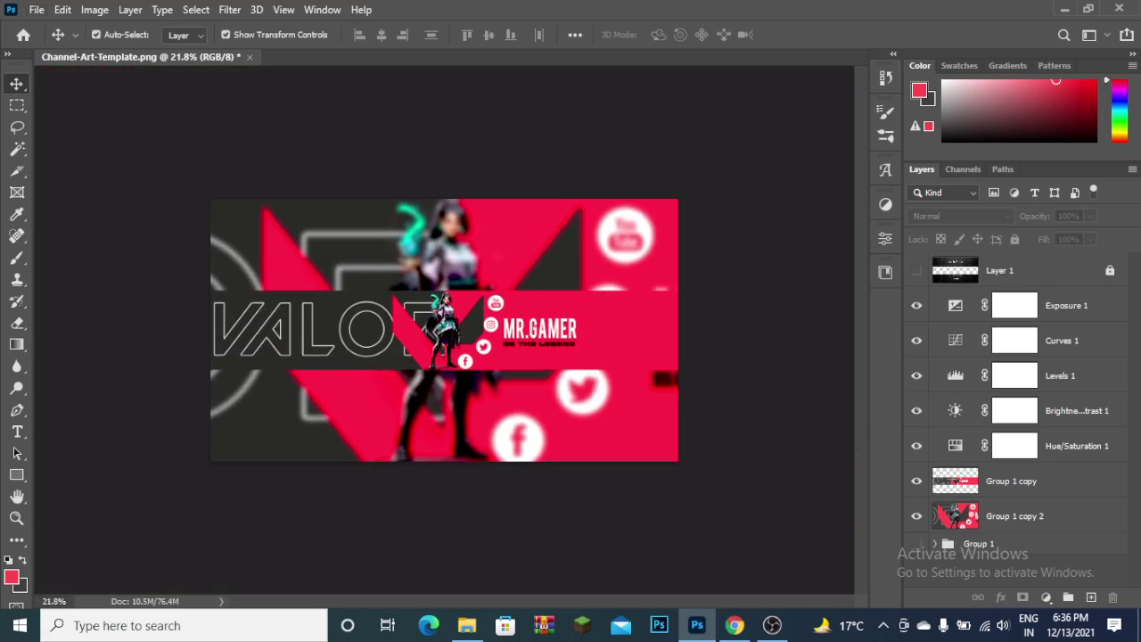
- Export the 2560×1440 banner via Save for Web as a quality-100 JPEG, Channel-Art-Template
click(37, 9)
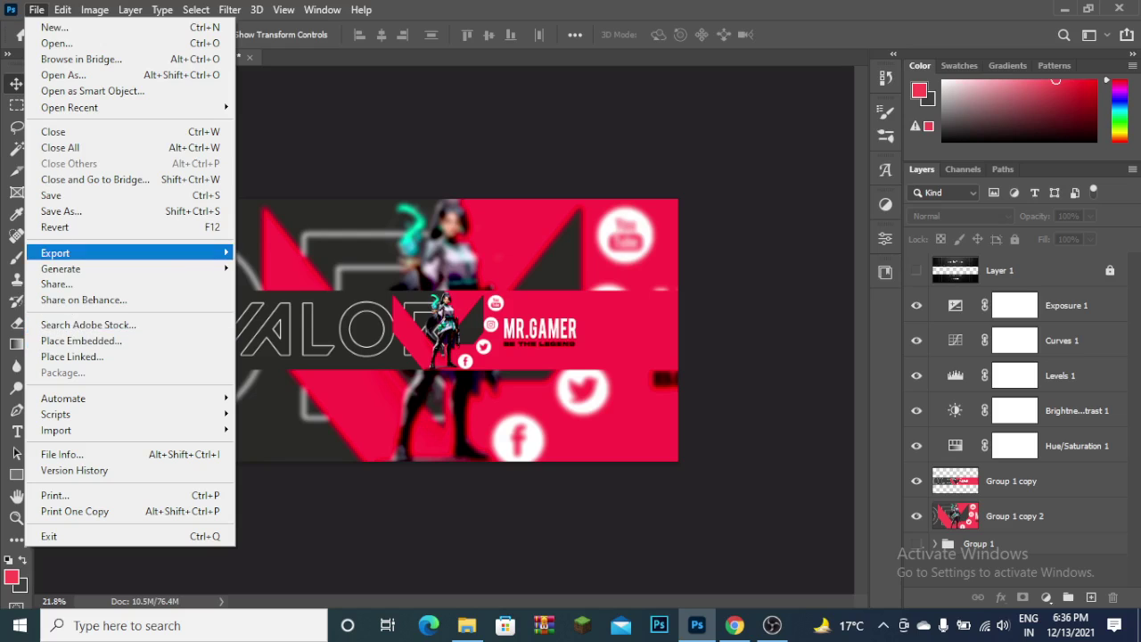
mouse_move(55, 253)
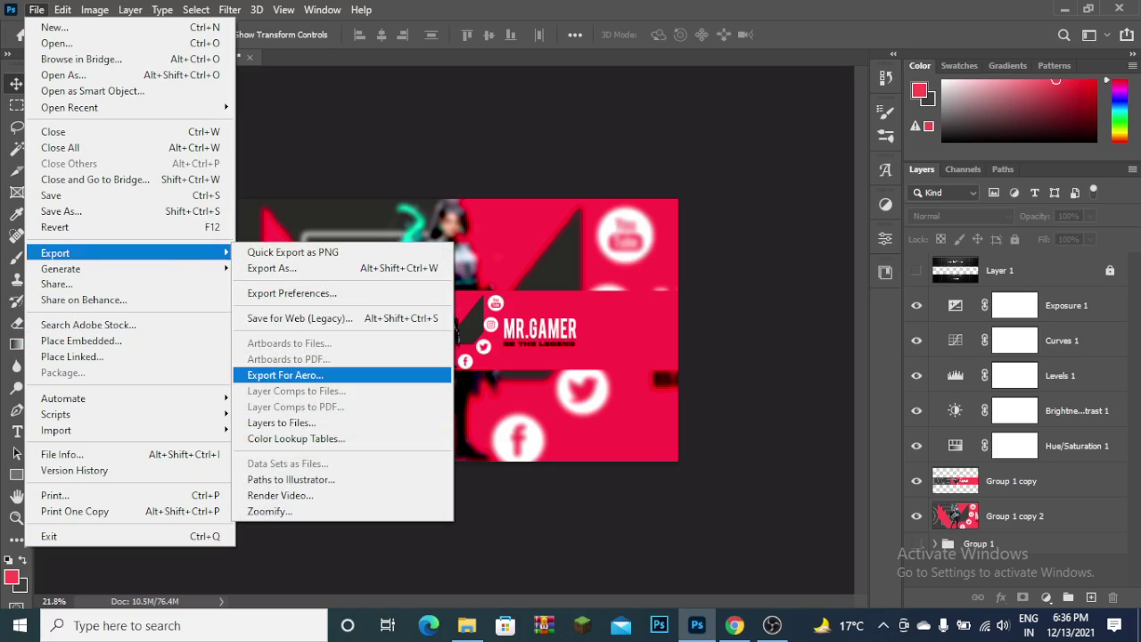
click(300, 318)
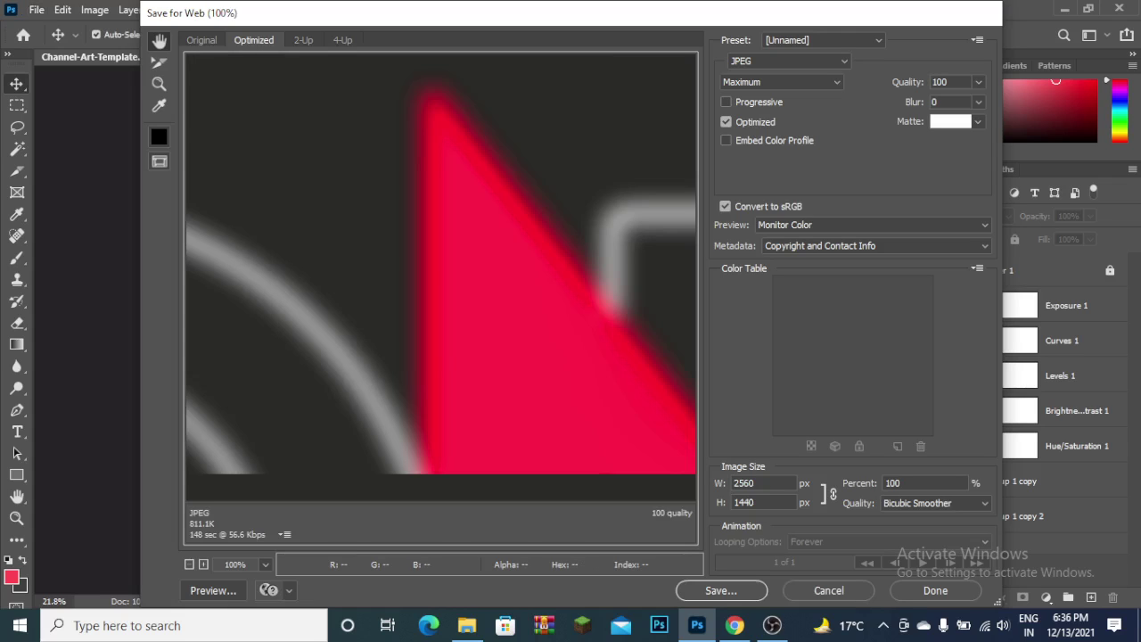
click(721, 590)
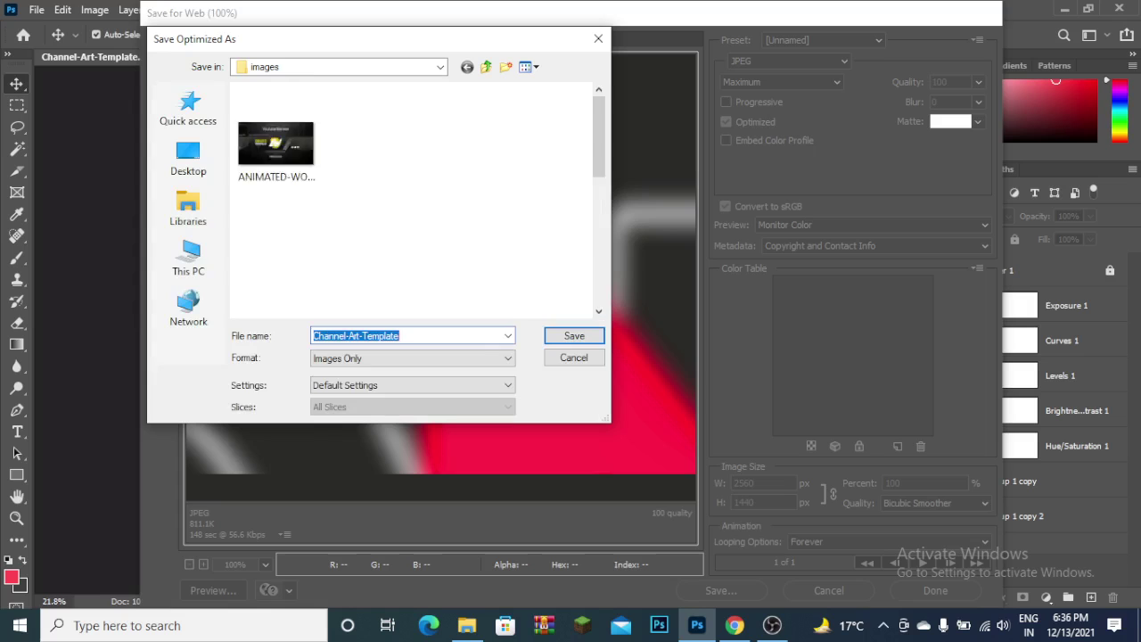
key(Return)
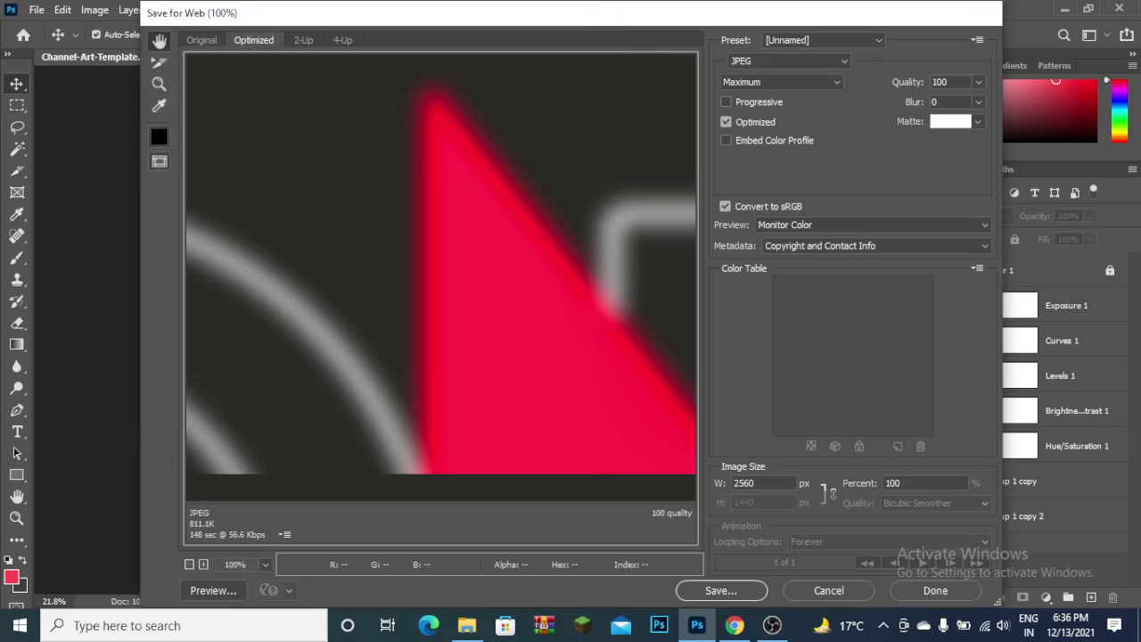